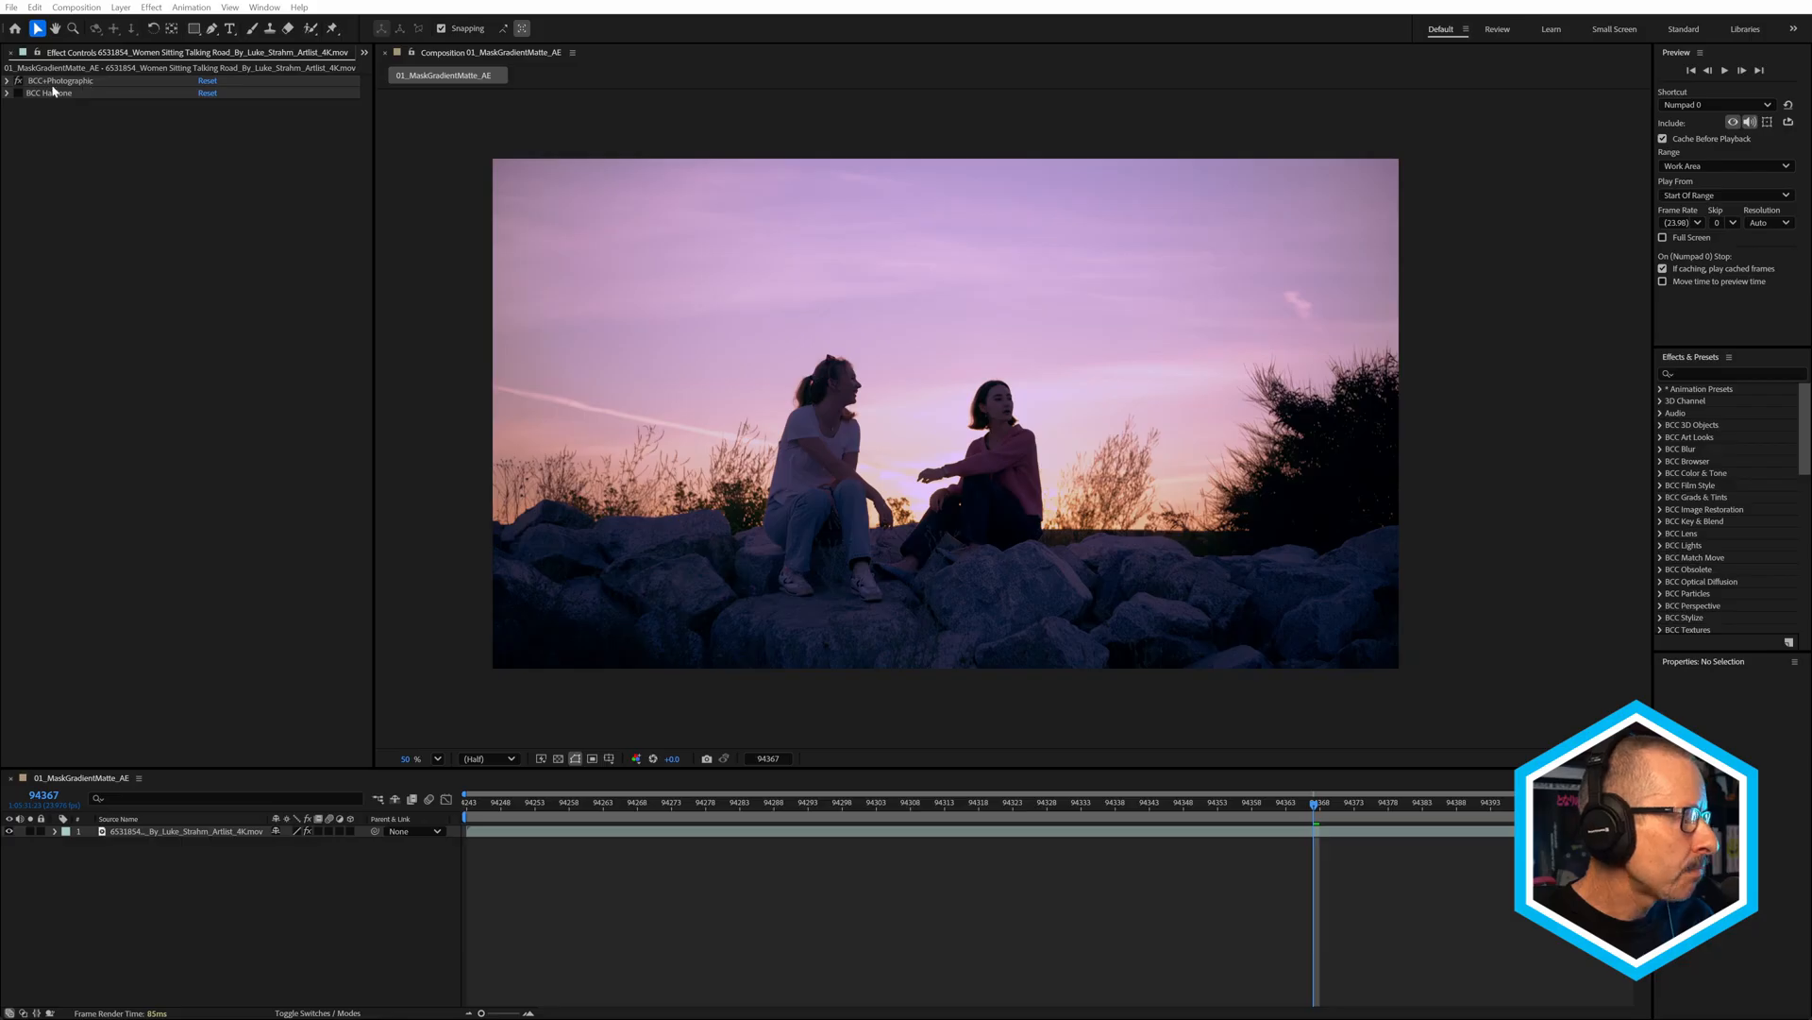
Expand the BCC+Photographic effect and look over its Mocha Mask and Track settings.
{"action": "left_click", "coordinate": [10, 82]}
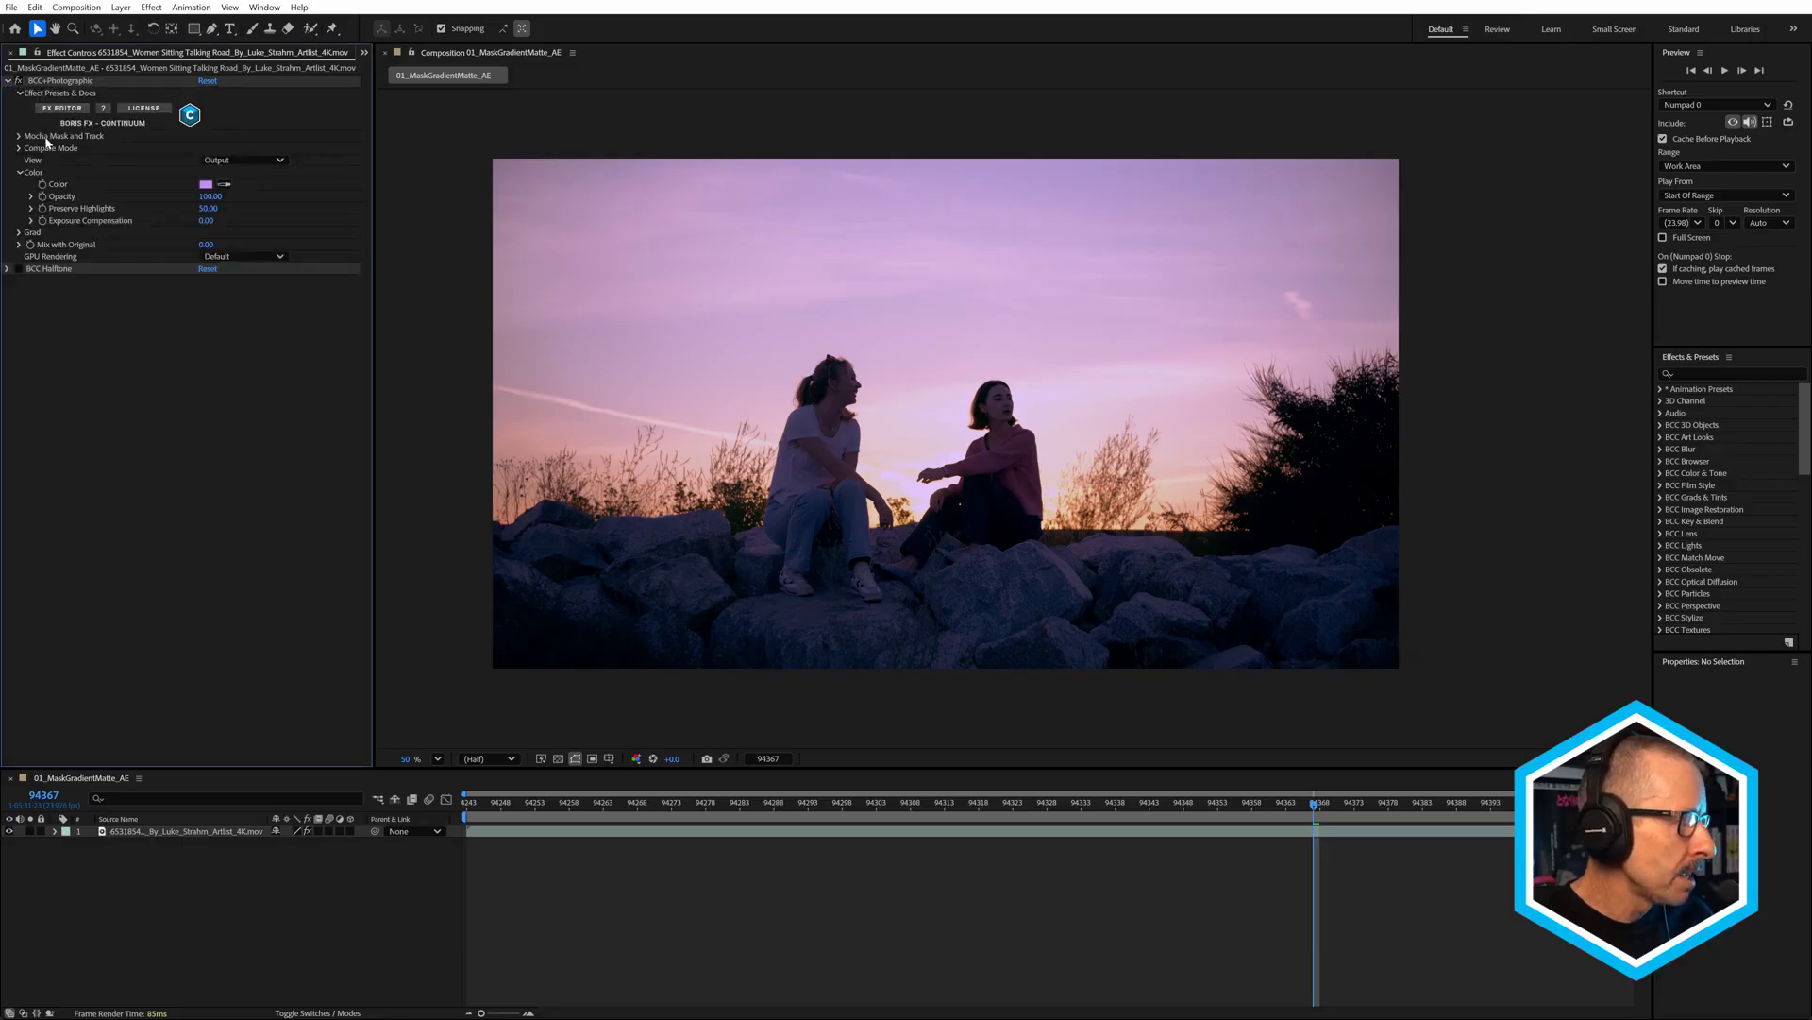
{"action": "left_click", "coordinate": [20, 136]}
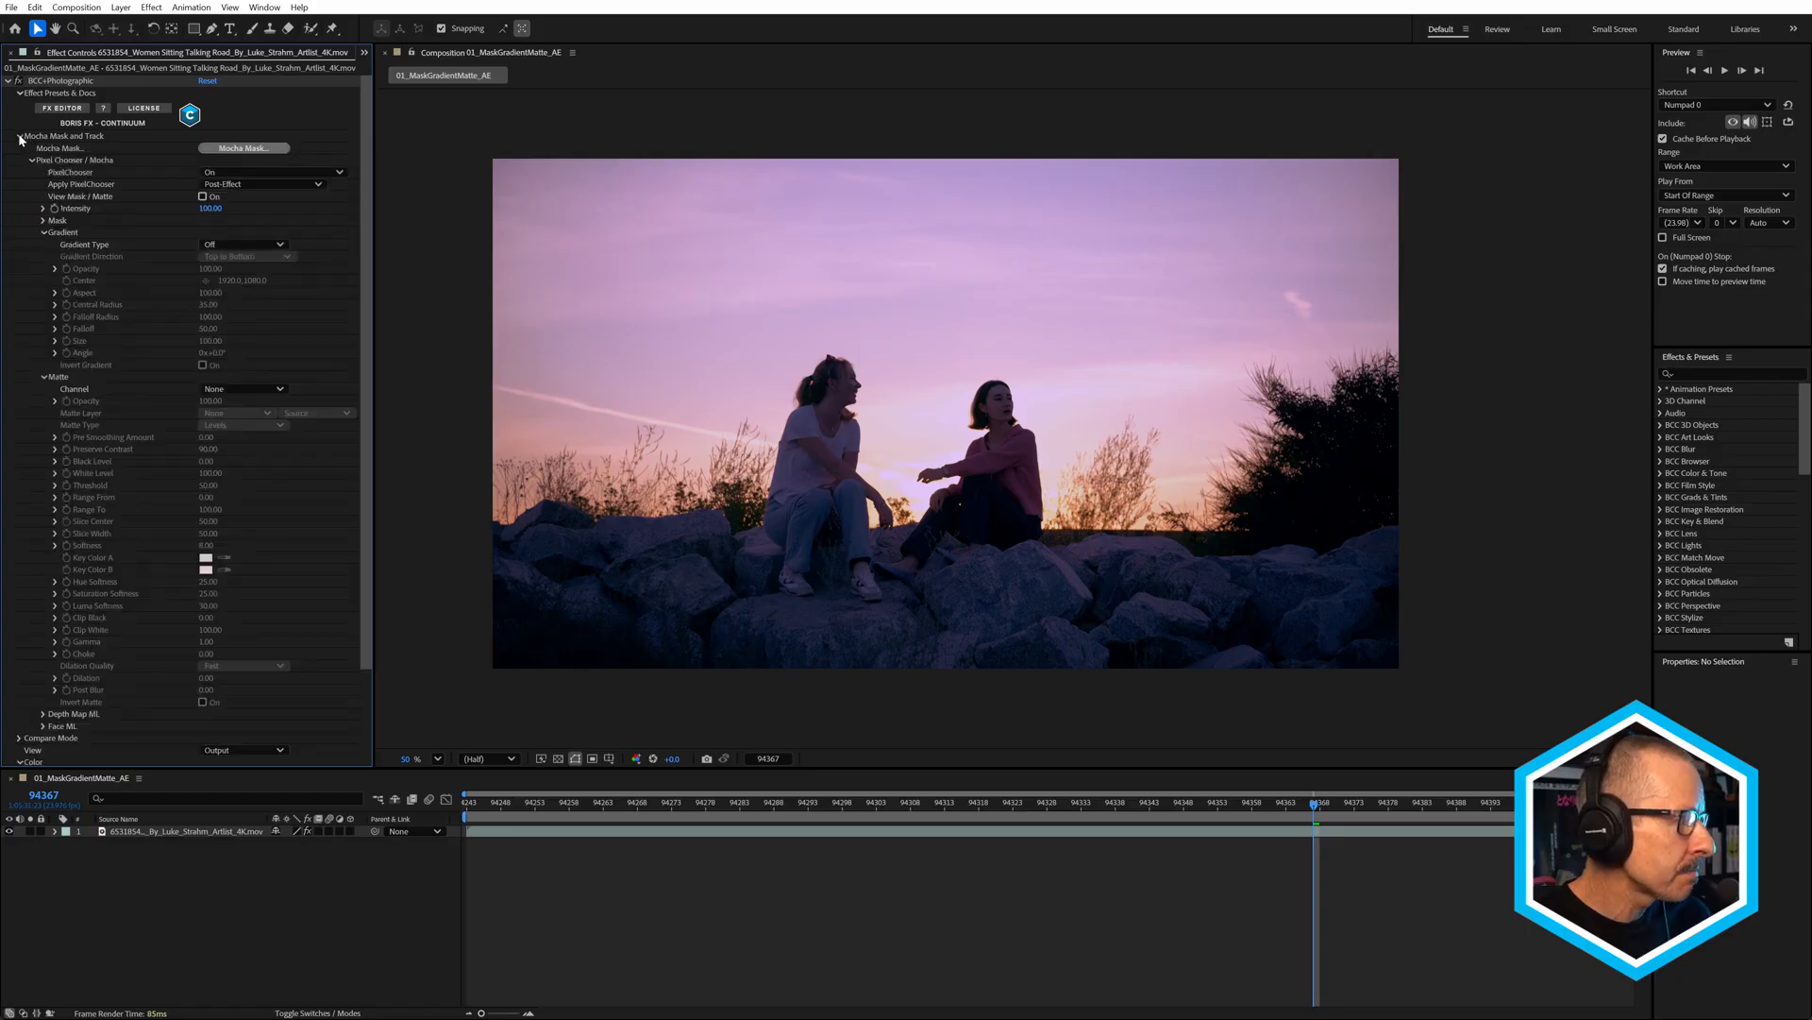
{"action": "left_click", "coordinate": [20, 136]}
Look through the BCC Halftone effect's parameters and delete that effect from the clip.
{"action": "left_click", "coordinate": [40, 270]}
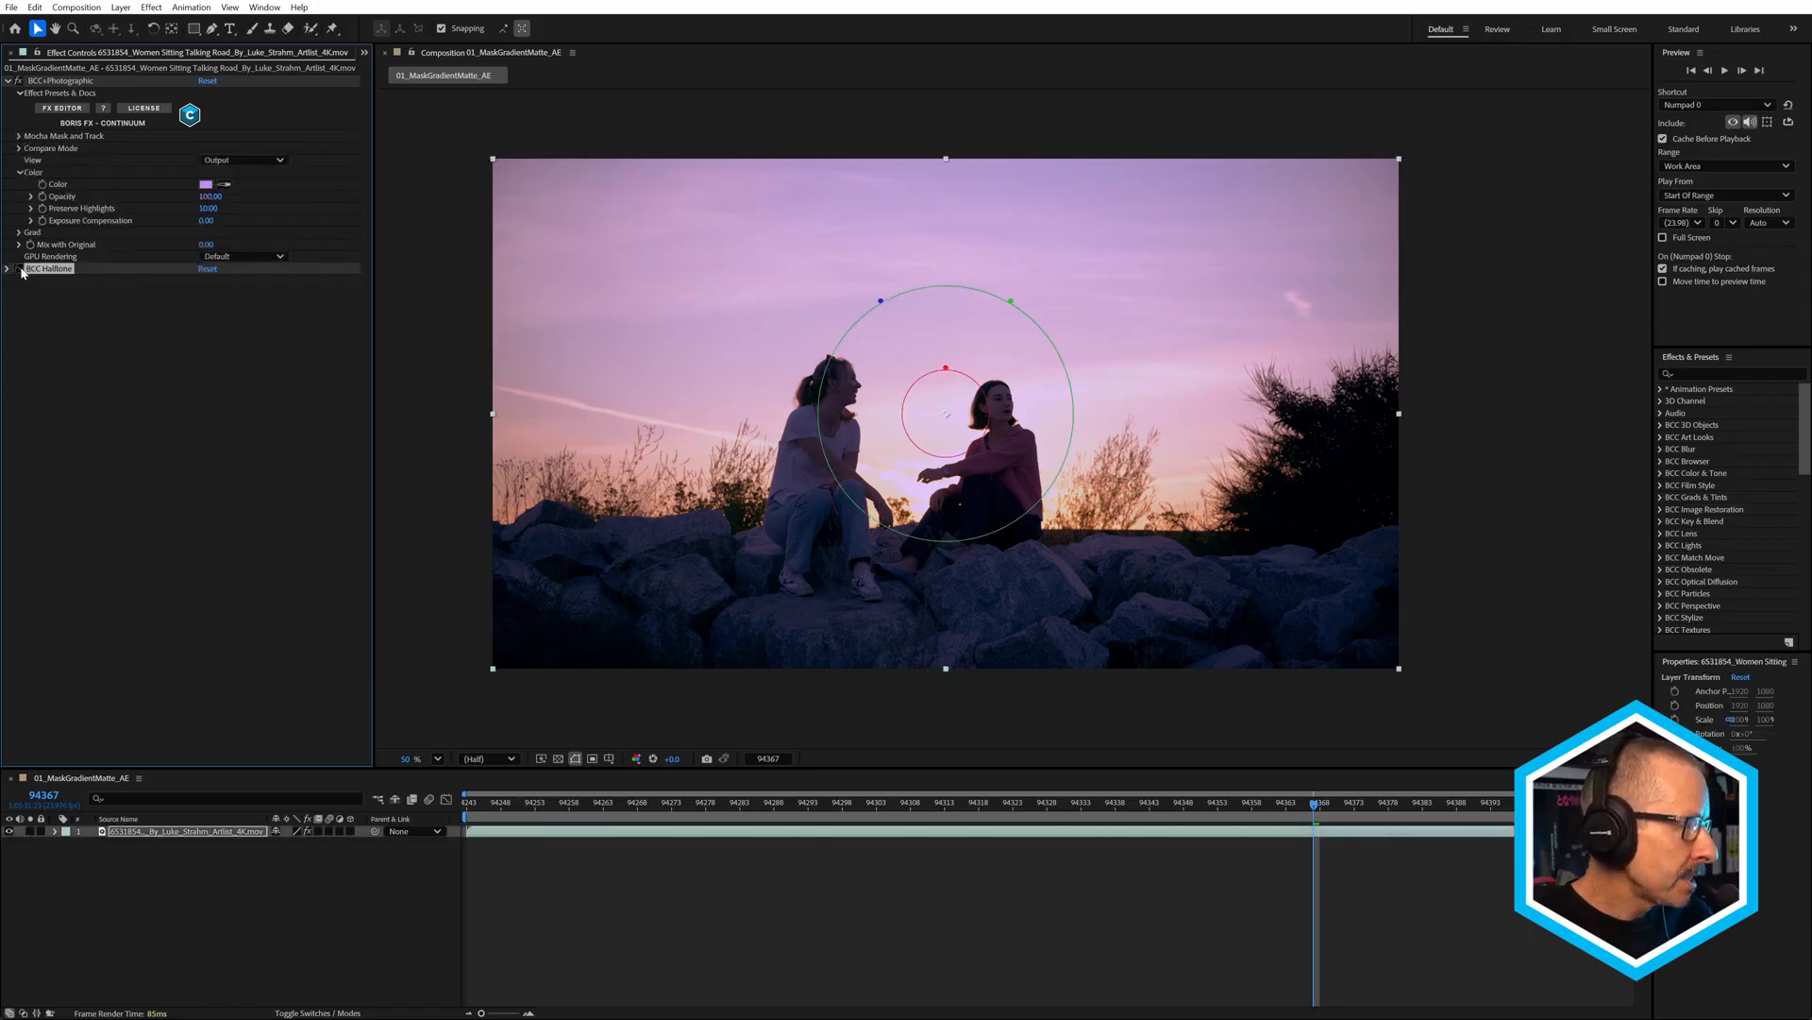
{"action": "left_click", "coordinate": [8, 269]}
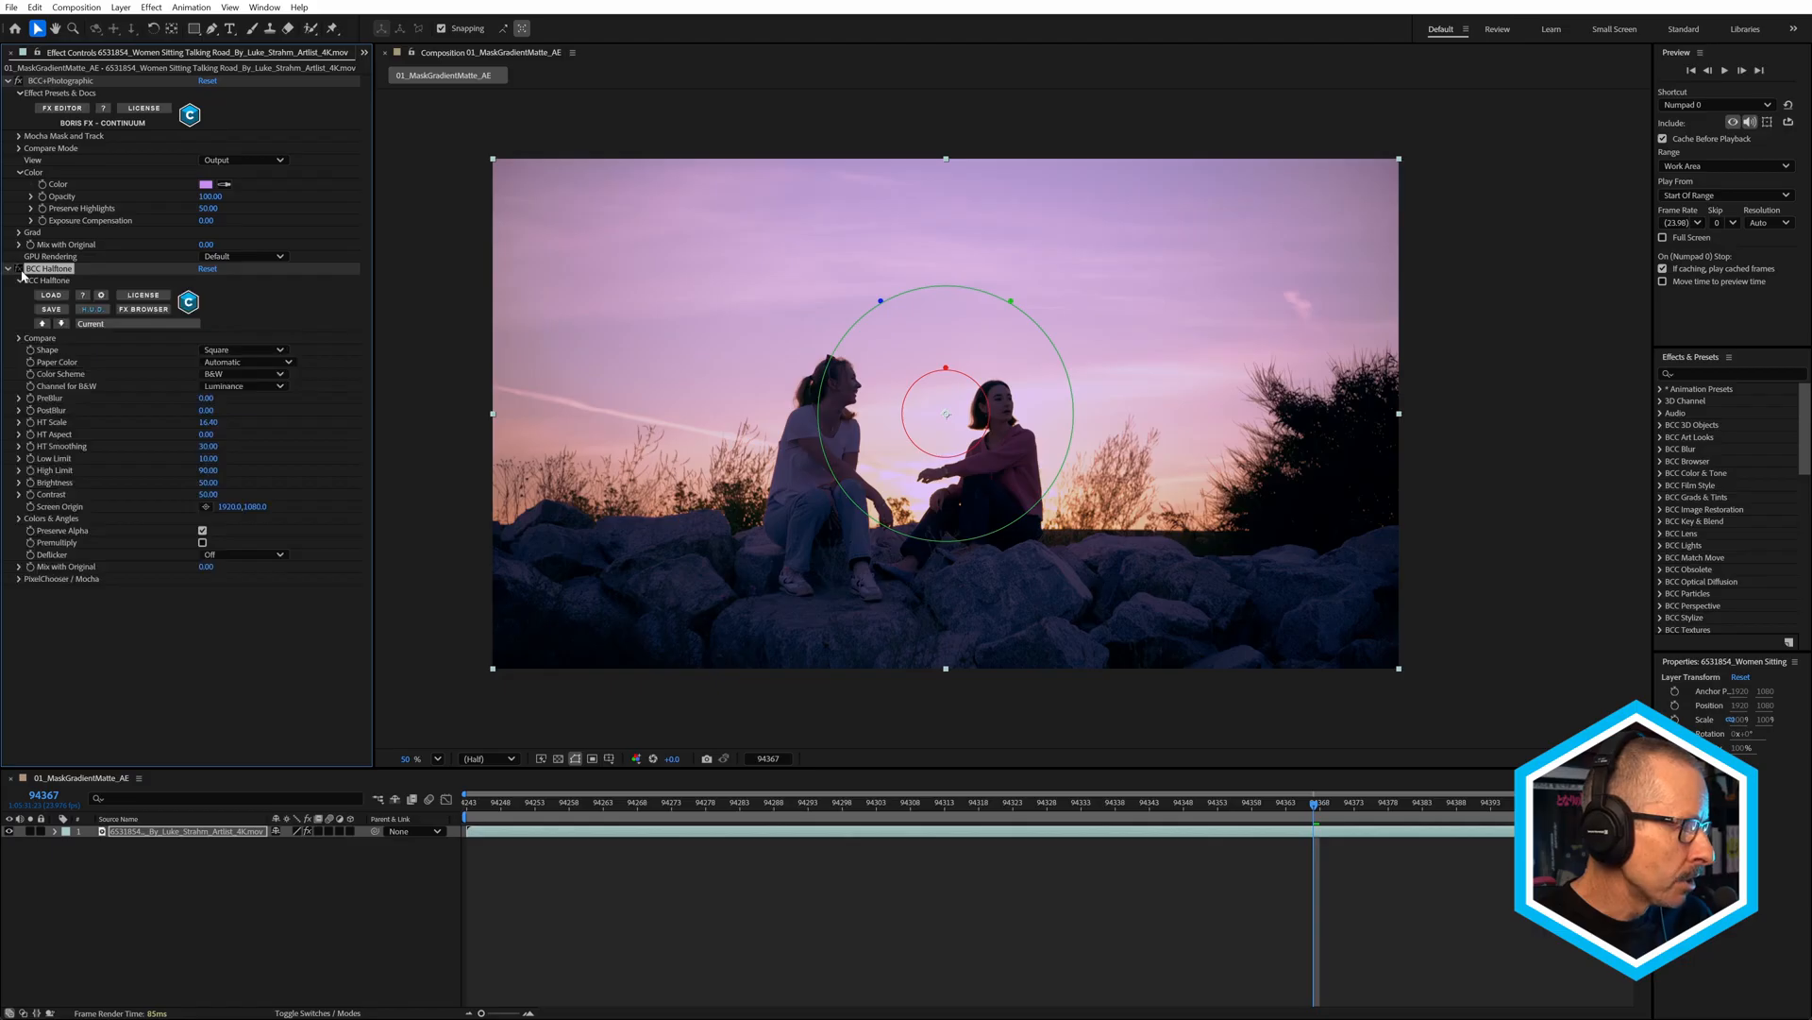
{"action": "left_click", "coordinate": [20, 580]}
{"action": "left_click", "coordinate": [20, 580]}
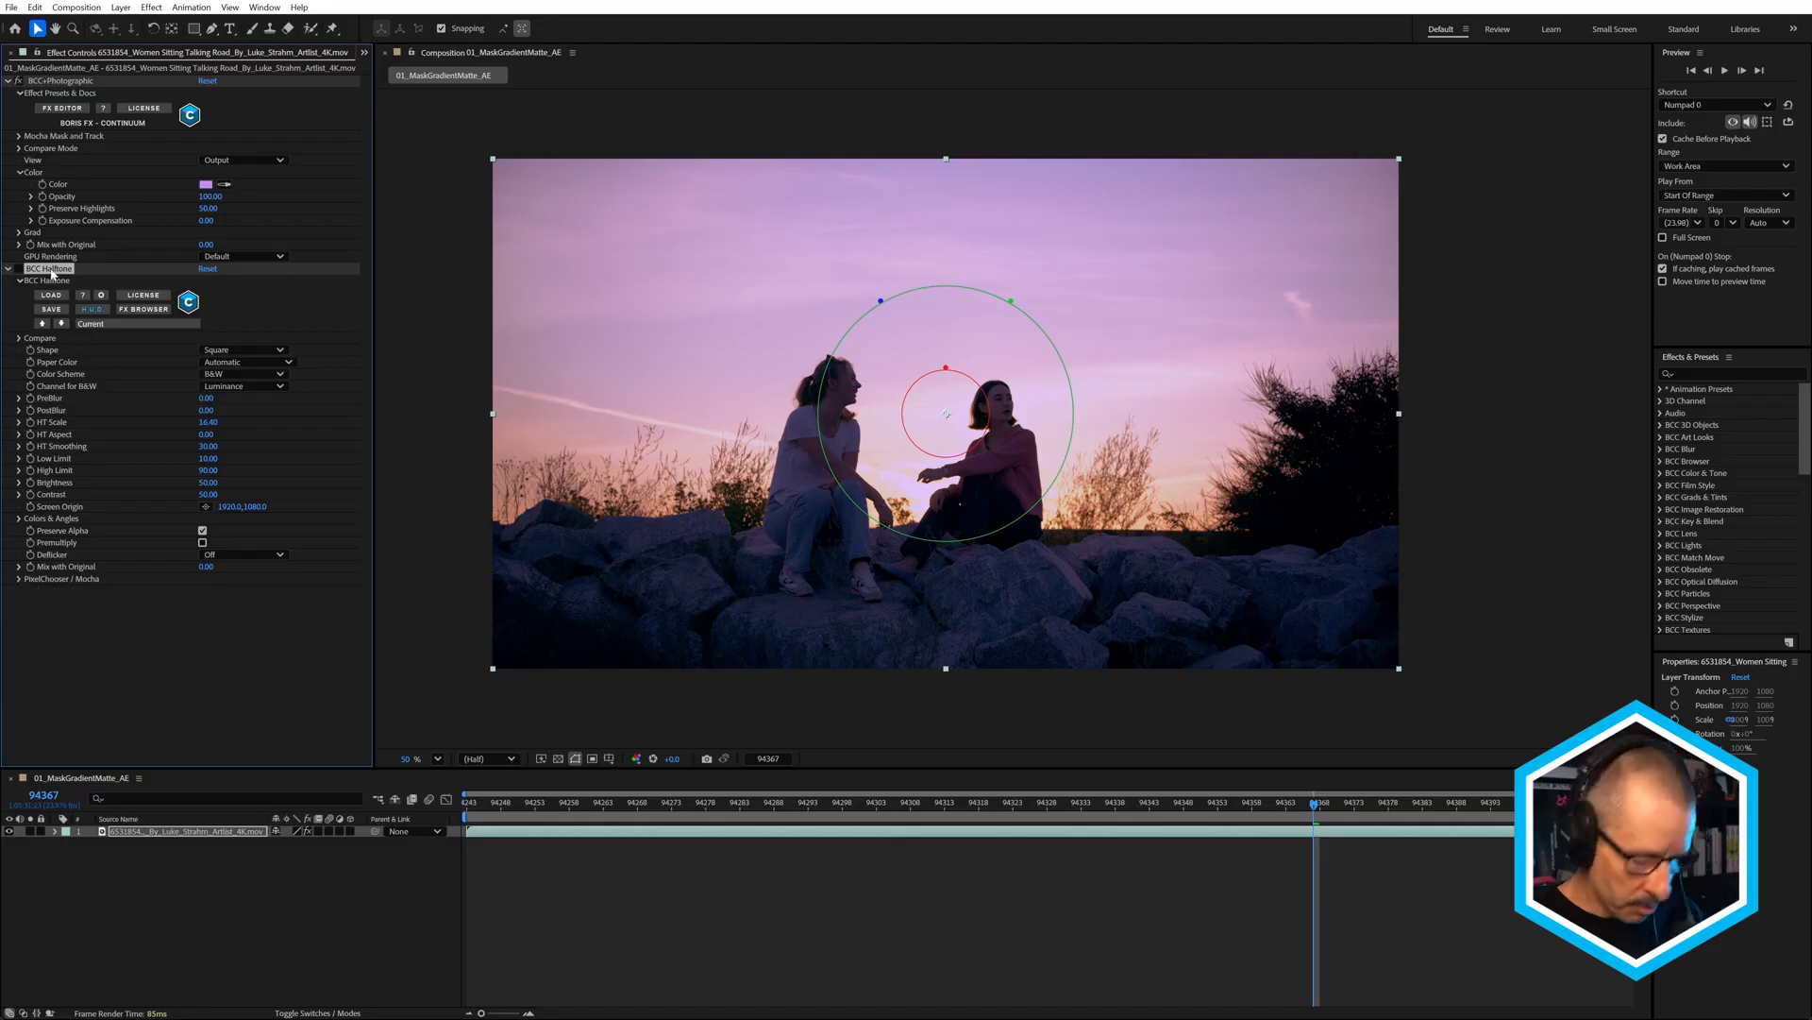
{"action": "key", "text": "Delete"}
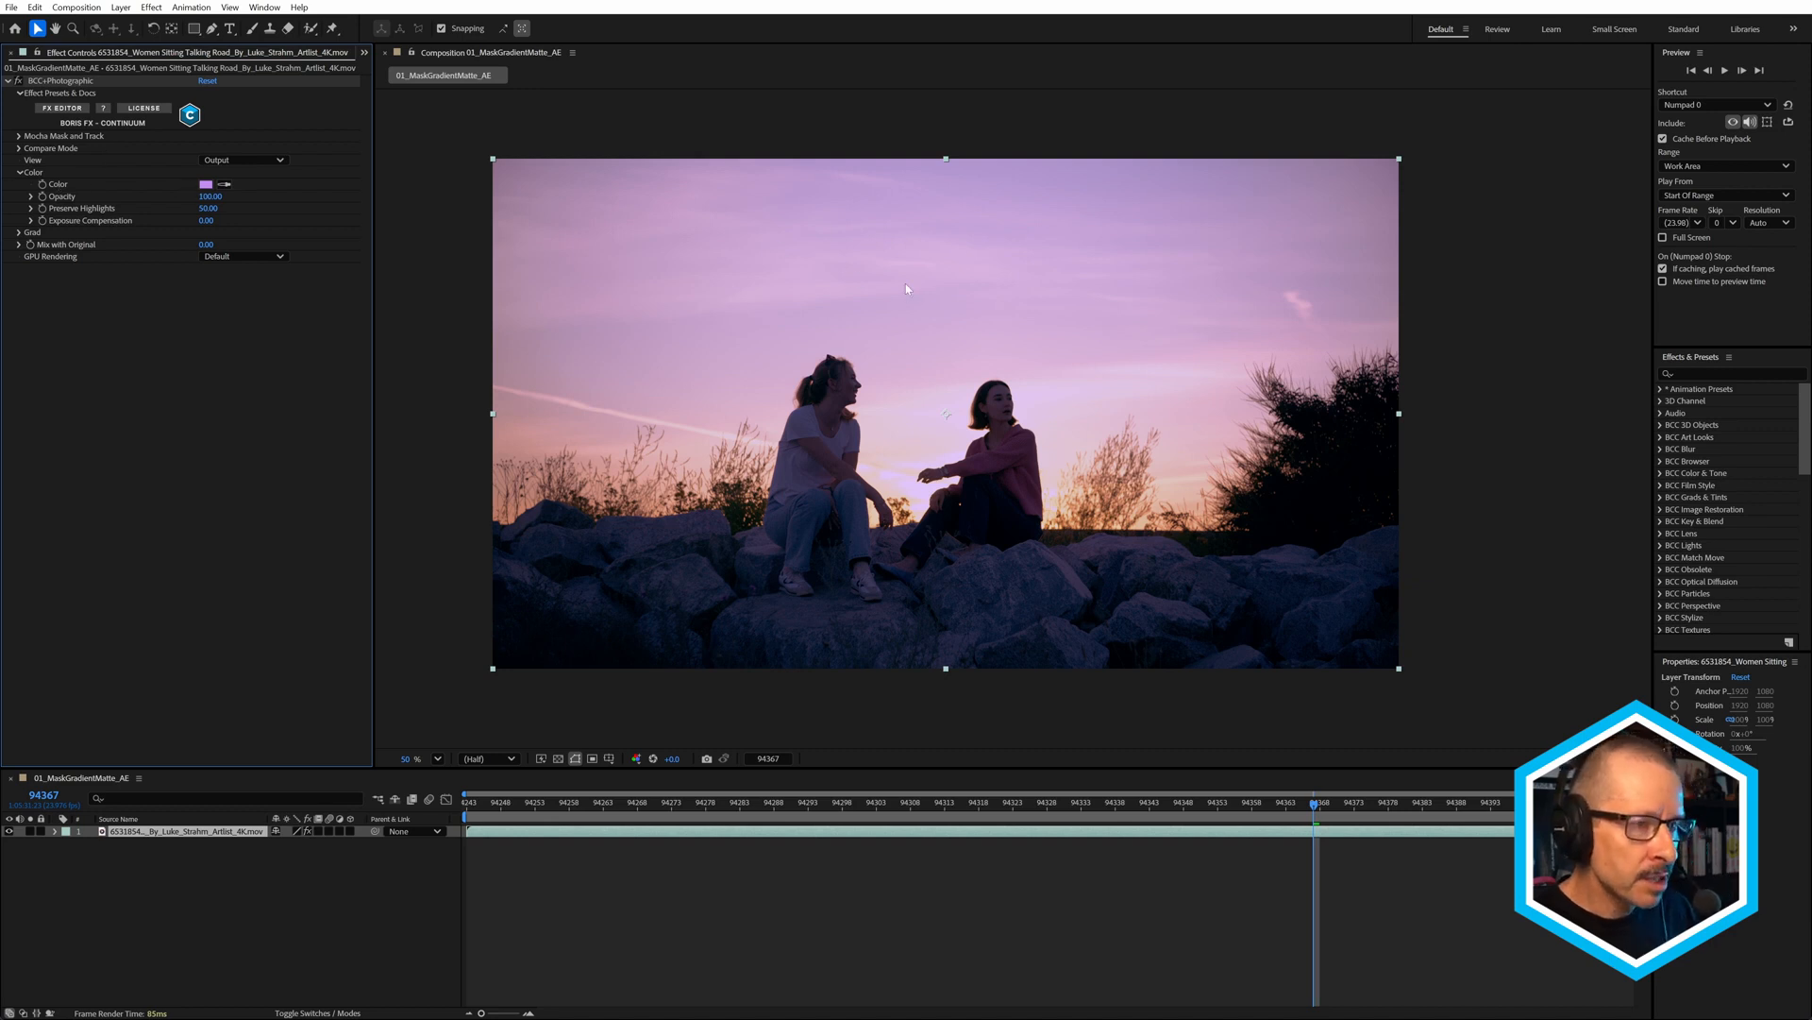
Compare the clip with the BCC+Photographic effect disabled and enabled.
{"action": "left_click", "coordinate": [17, 80]}
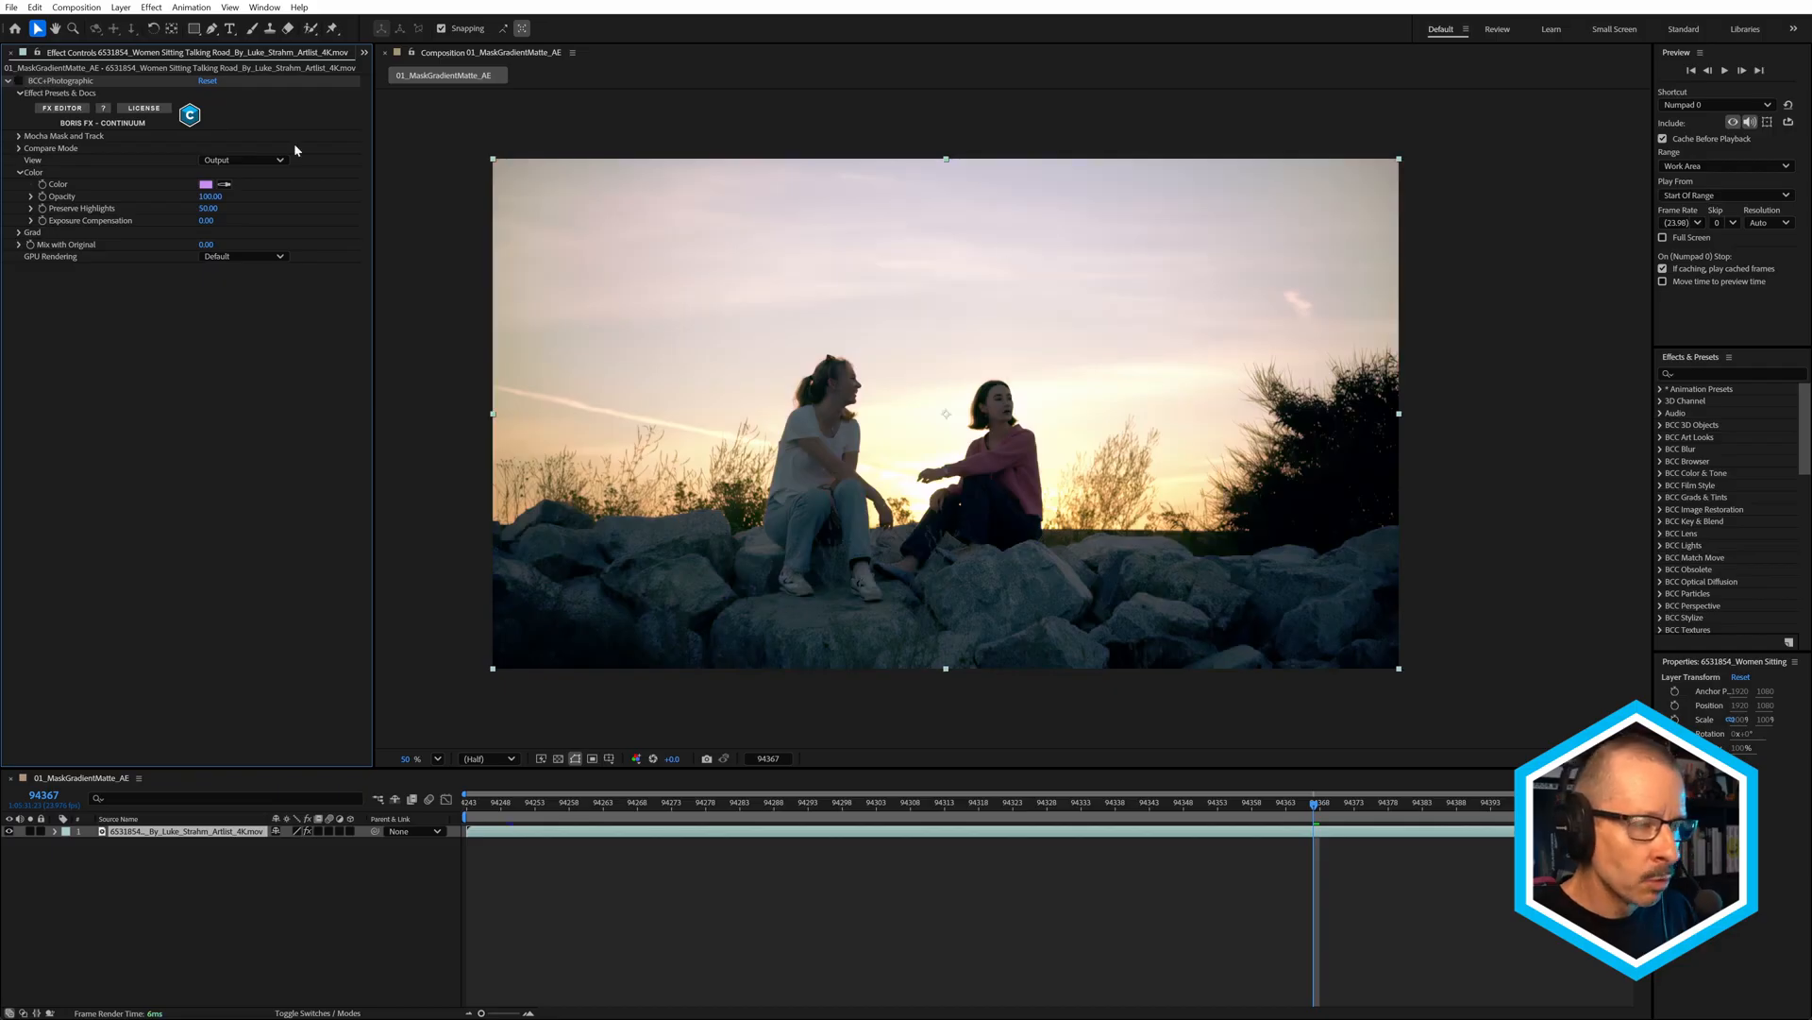
{"action": "left_click", "coordinate": [17, 81]}
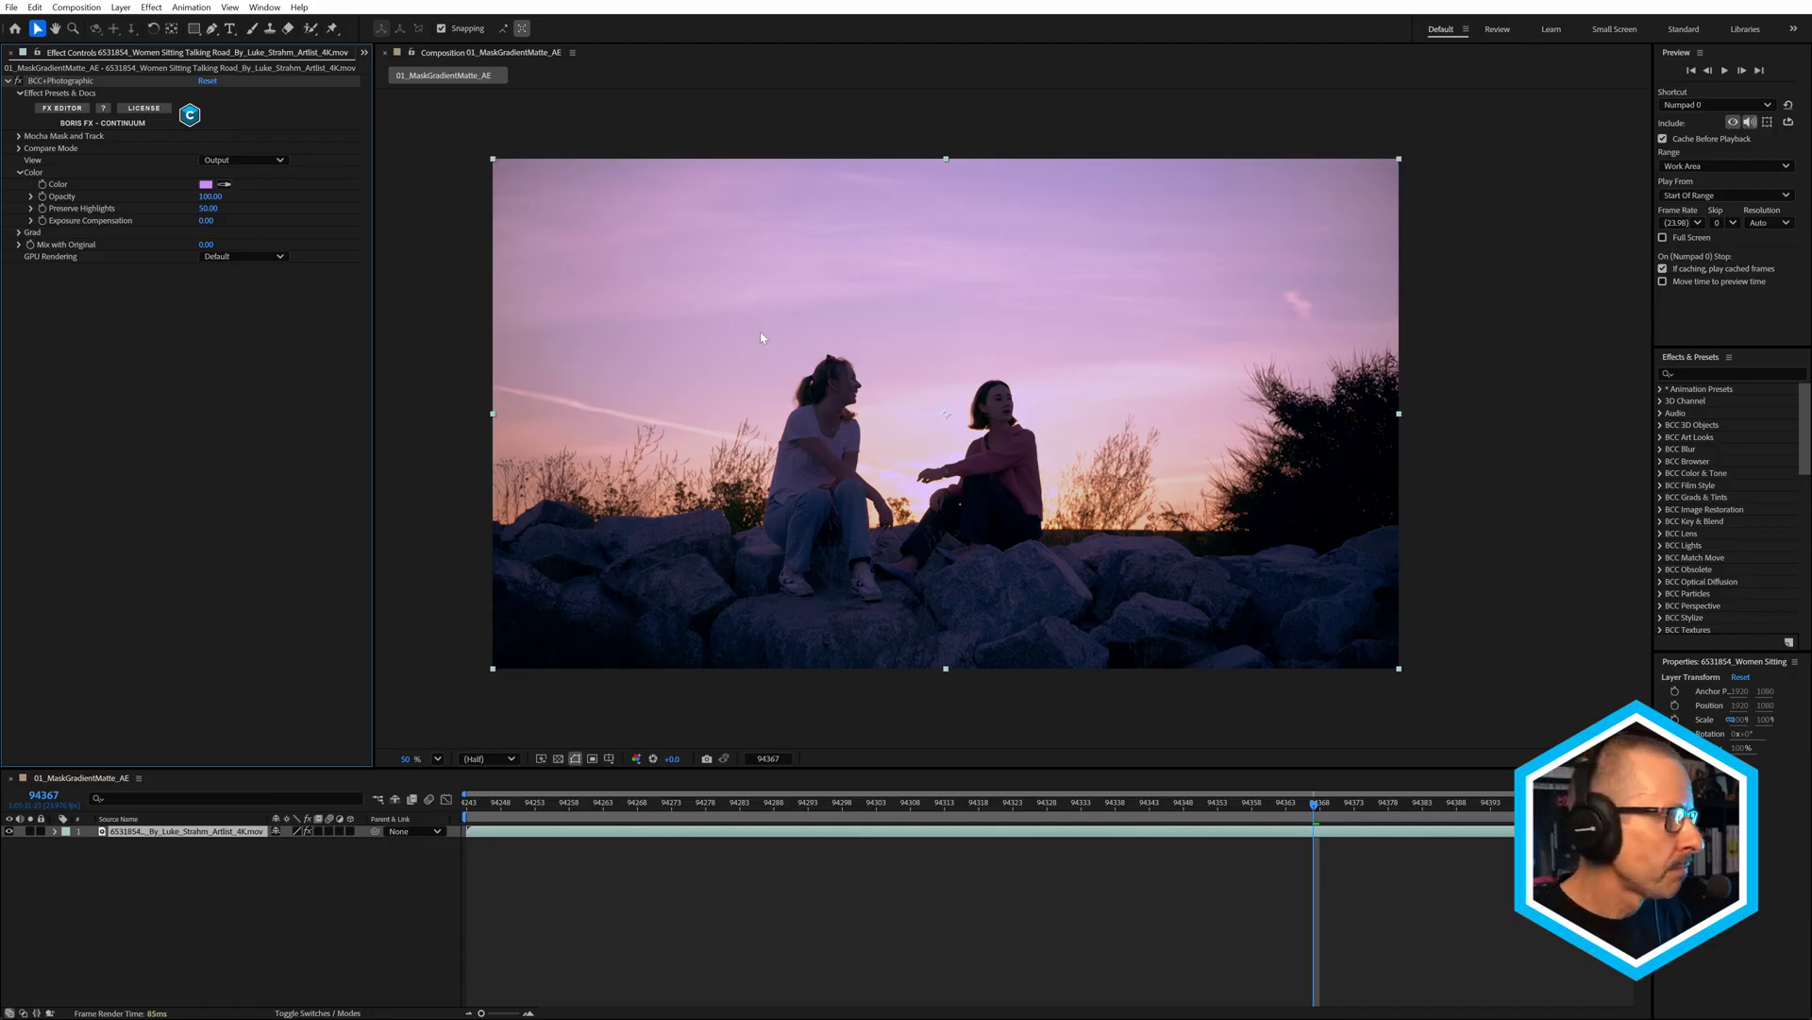
Add a Rectangle mask to the effect, widen it across the frame, and raise its center to 1920, 618 to cover the sky.
{"action": "left_click", "coordinate": [19, 137]}
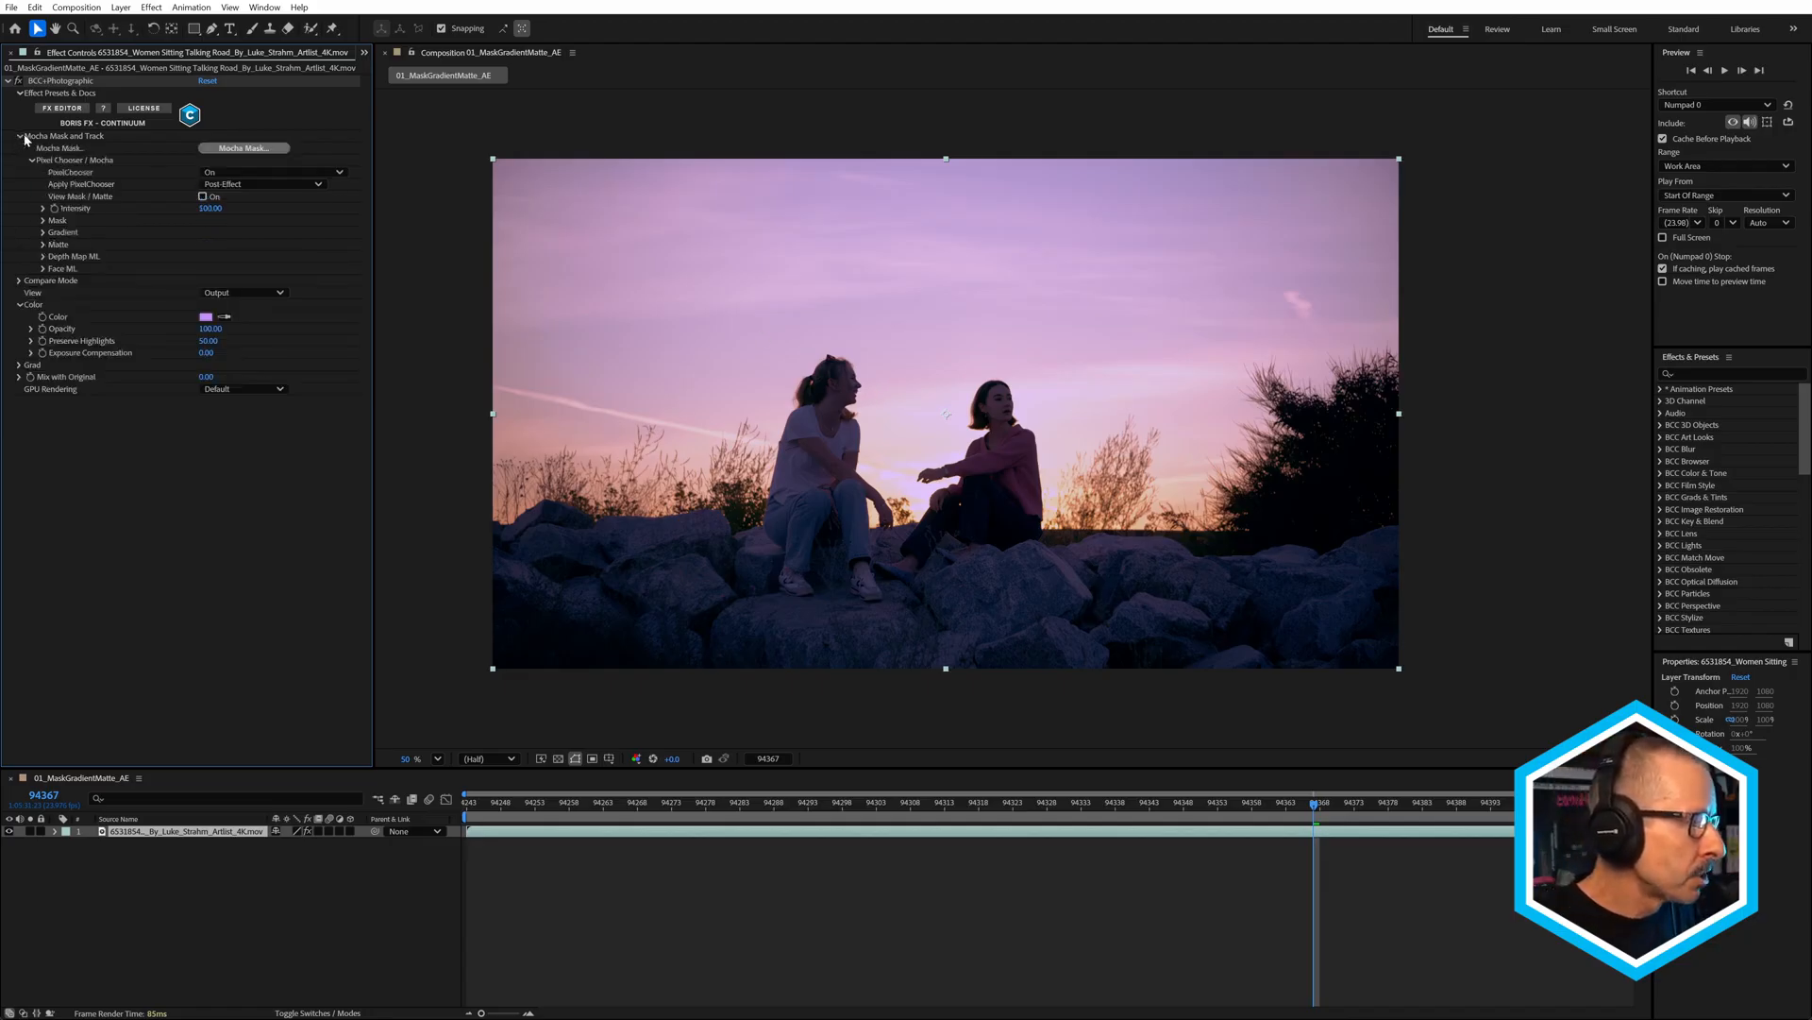
{"action": "left_click", "coordinate": [43, 221]}
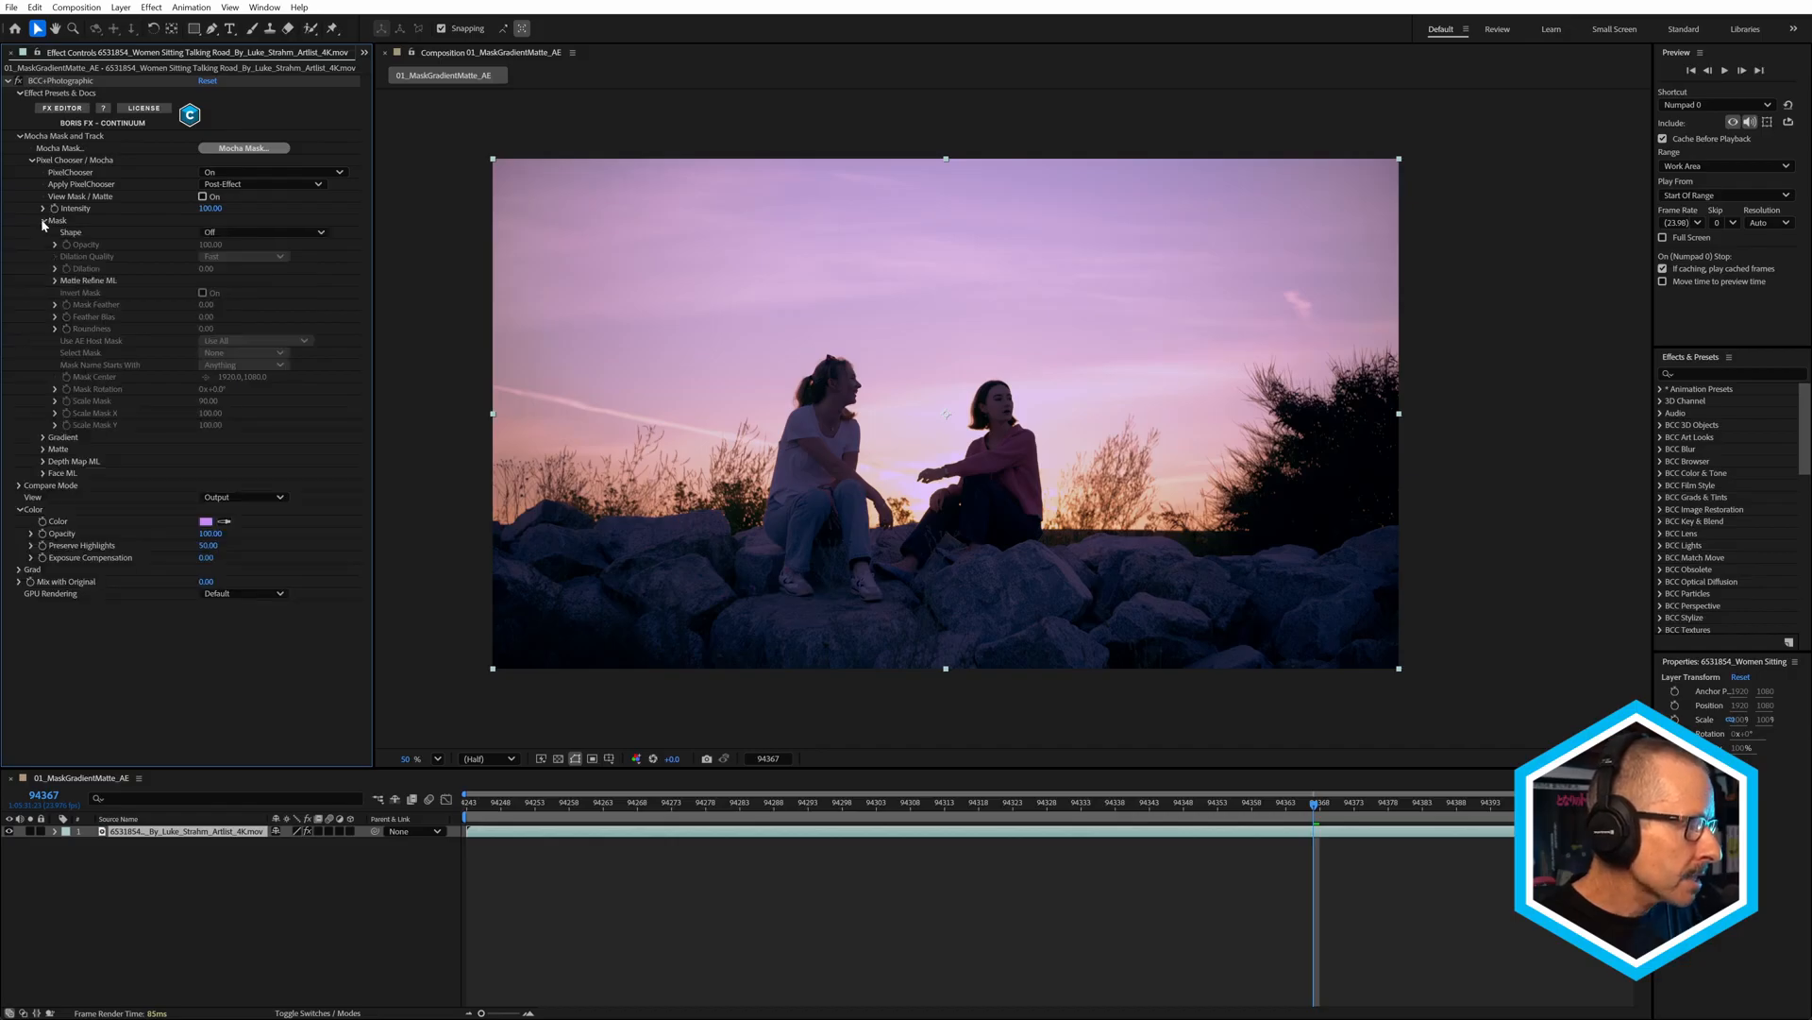
{"action": "left_click", "coordinate": [263, 232]}
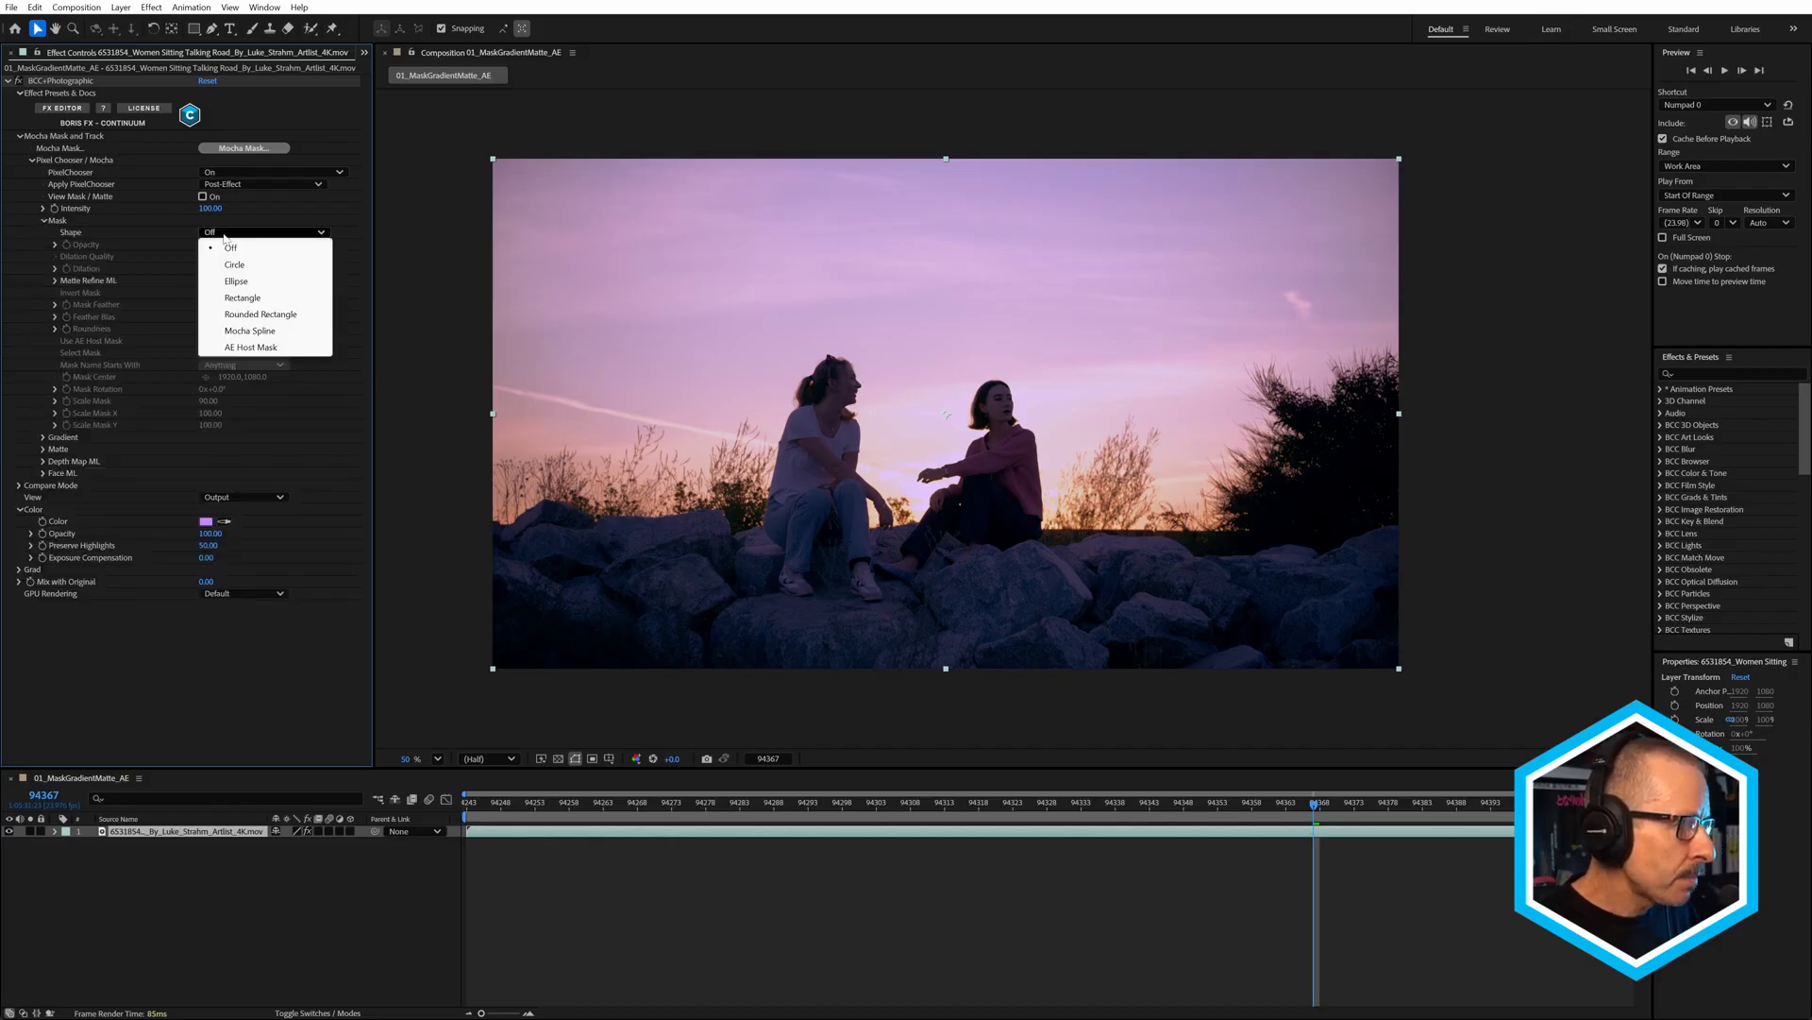
{"action": "left_click", "coordinate": [262, 297]}
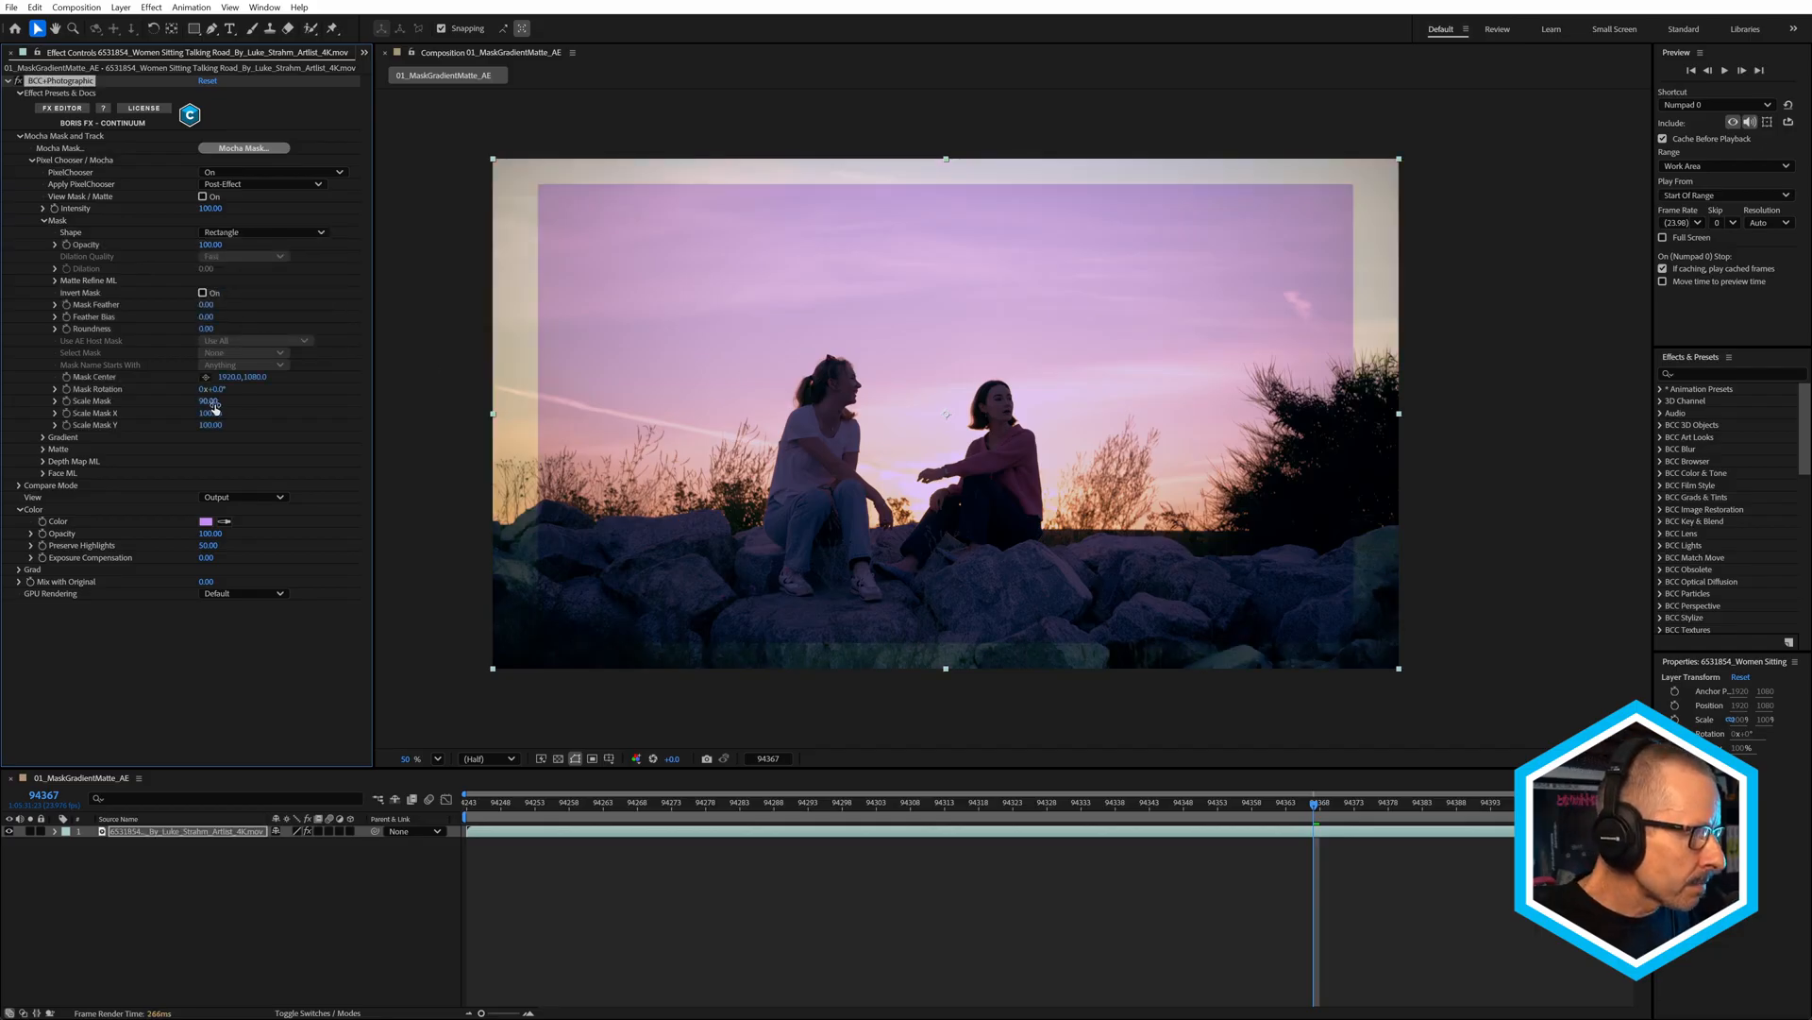
{"action": "left_click_drag", "start_coordinate": [210, 413], "coordinate": [37, 409]}
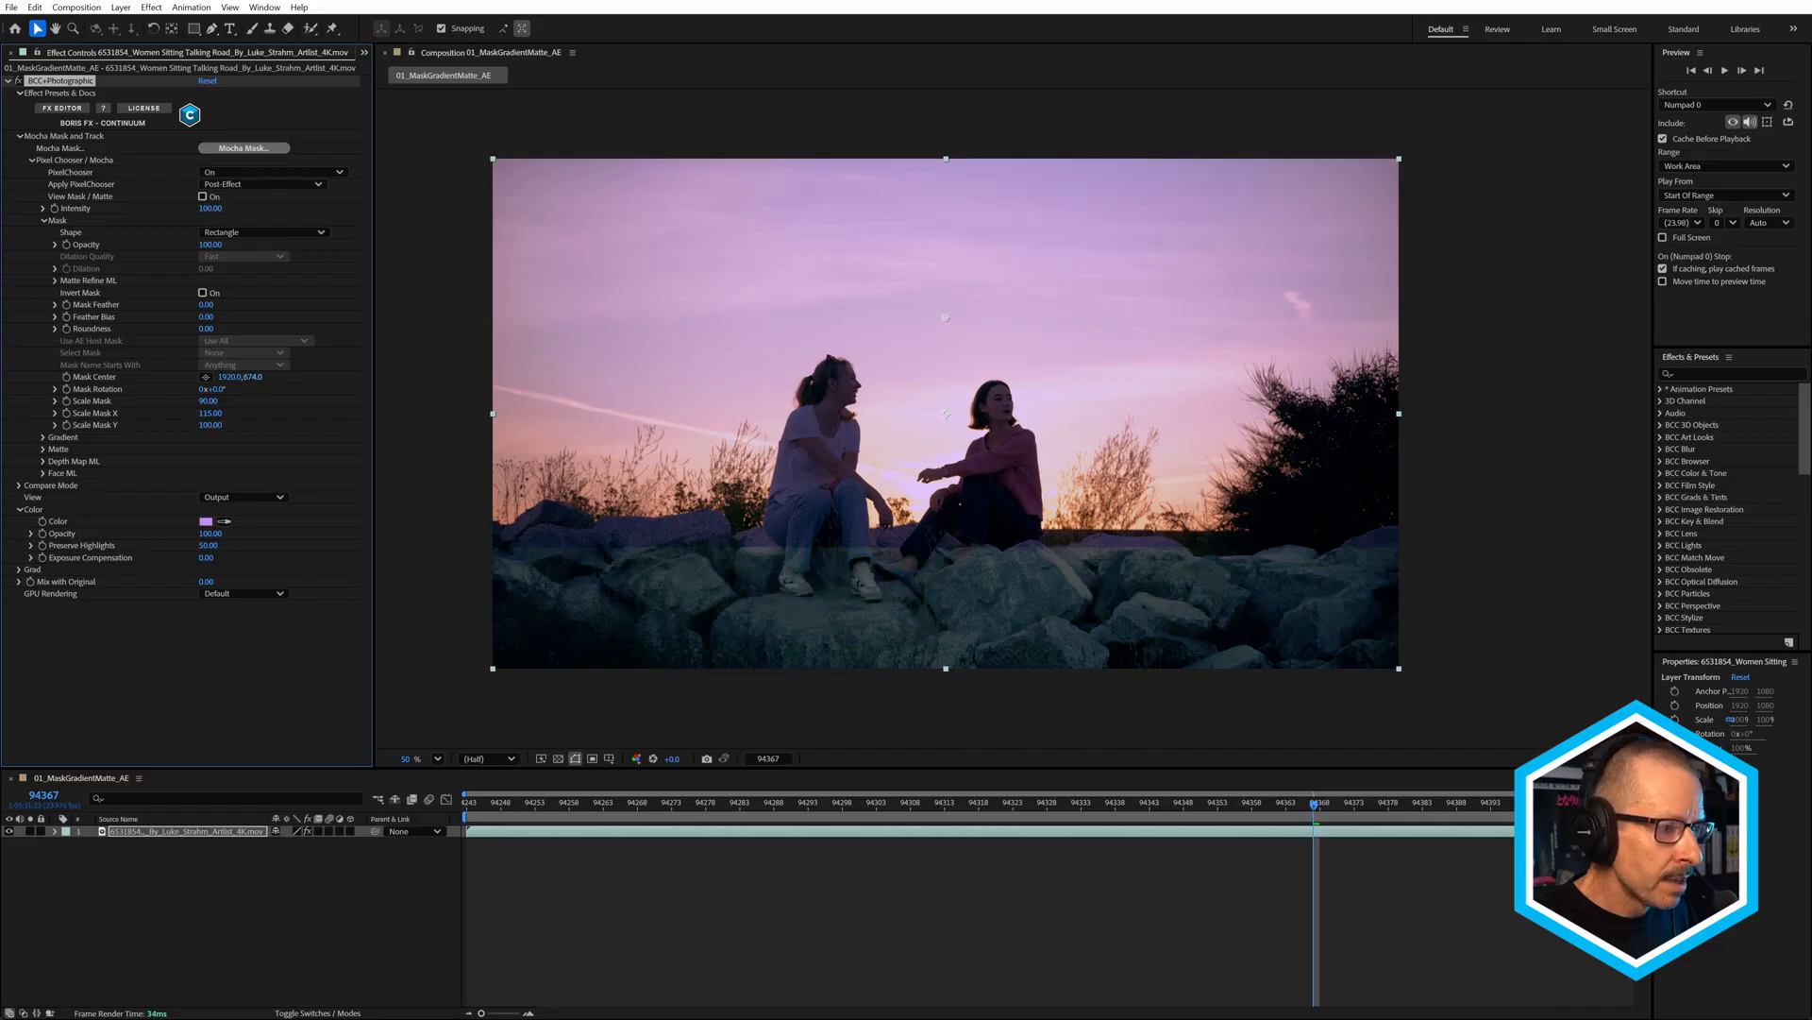
{"action": "left_click_drag", "start_coordinate": [253, 377], "coordinate": [206, 379]}
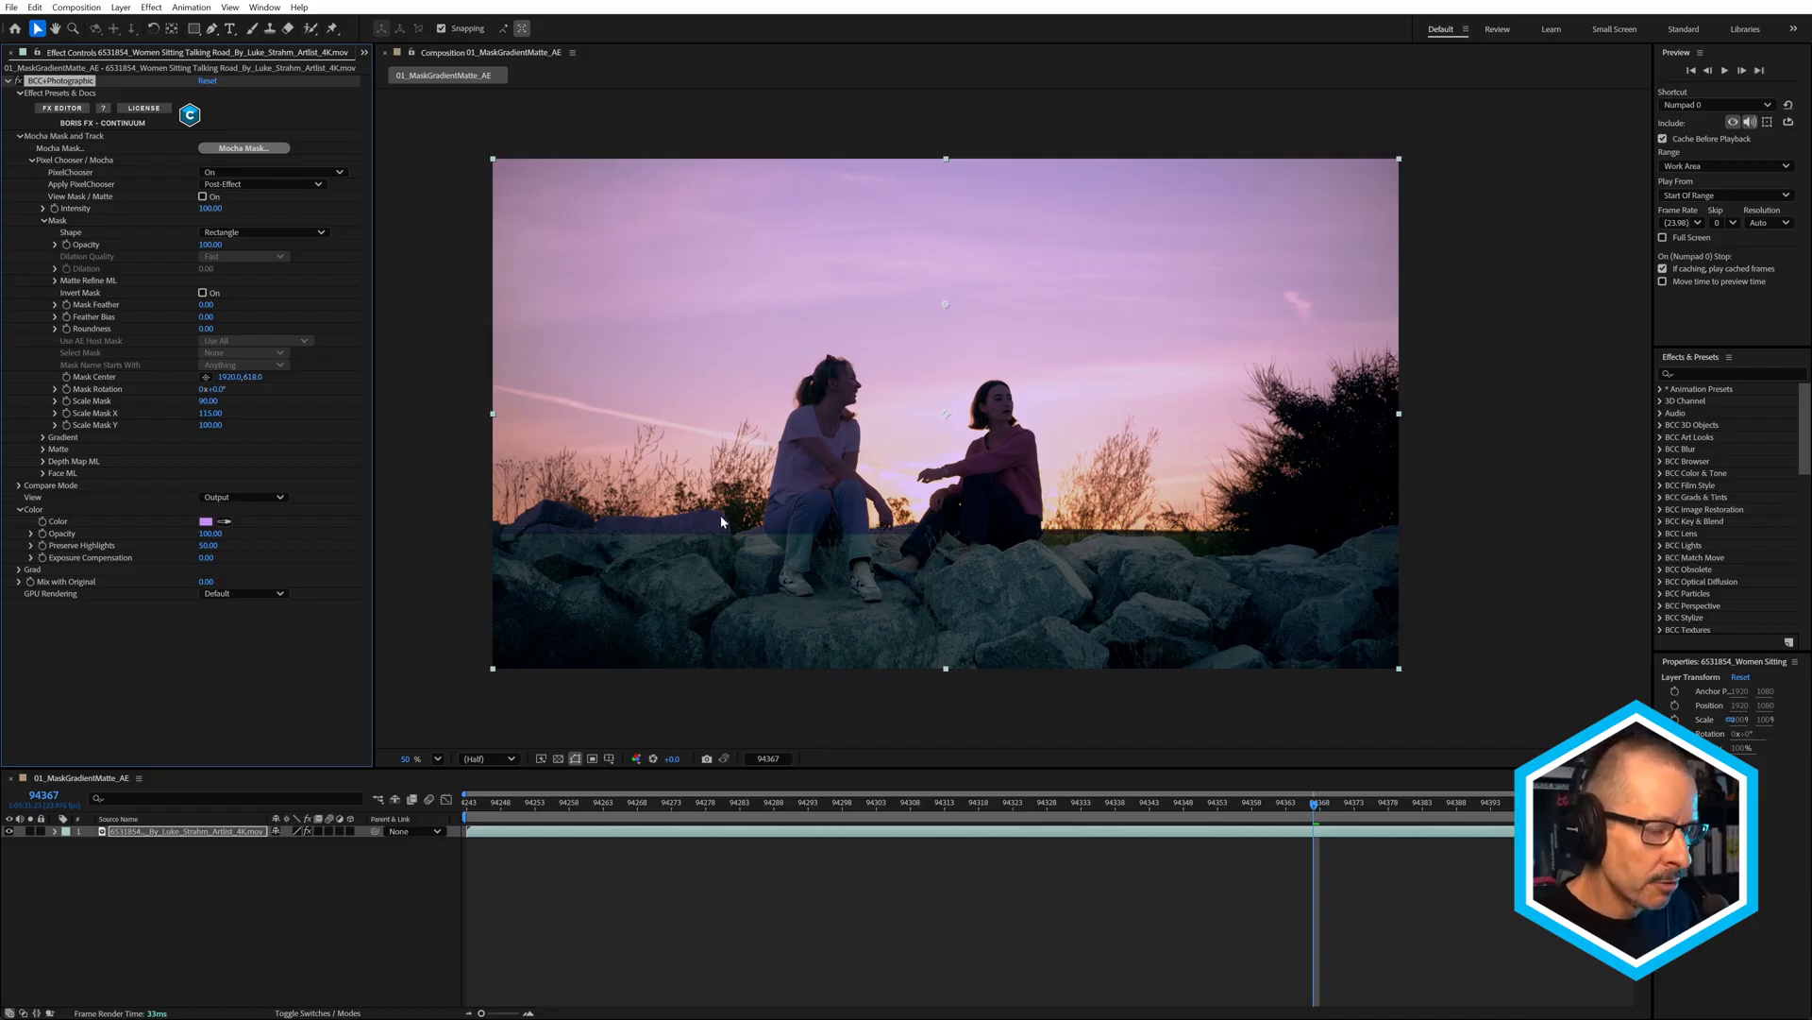
{"action": "left_click", "coordinate": [1100, 356]}
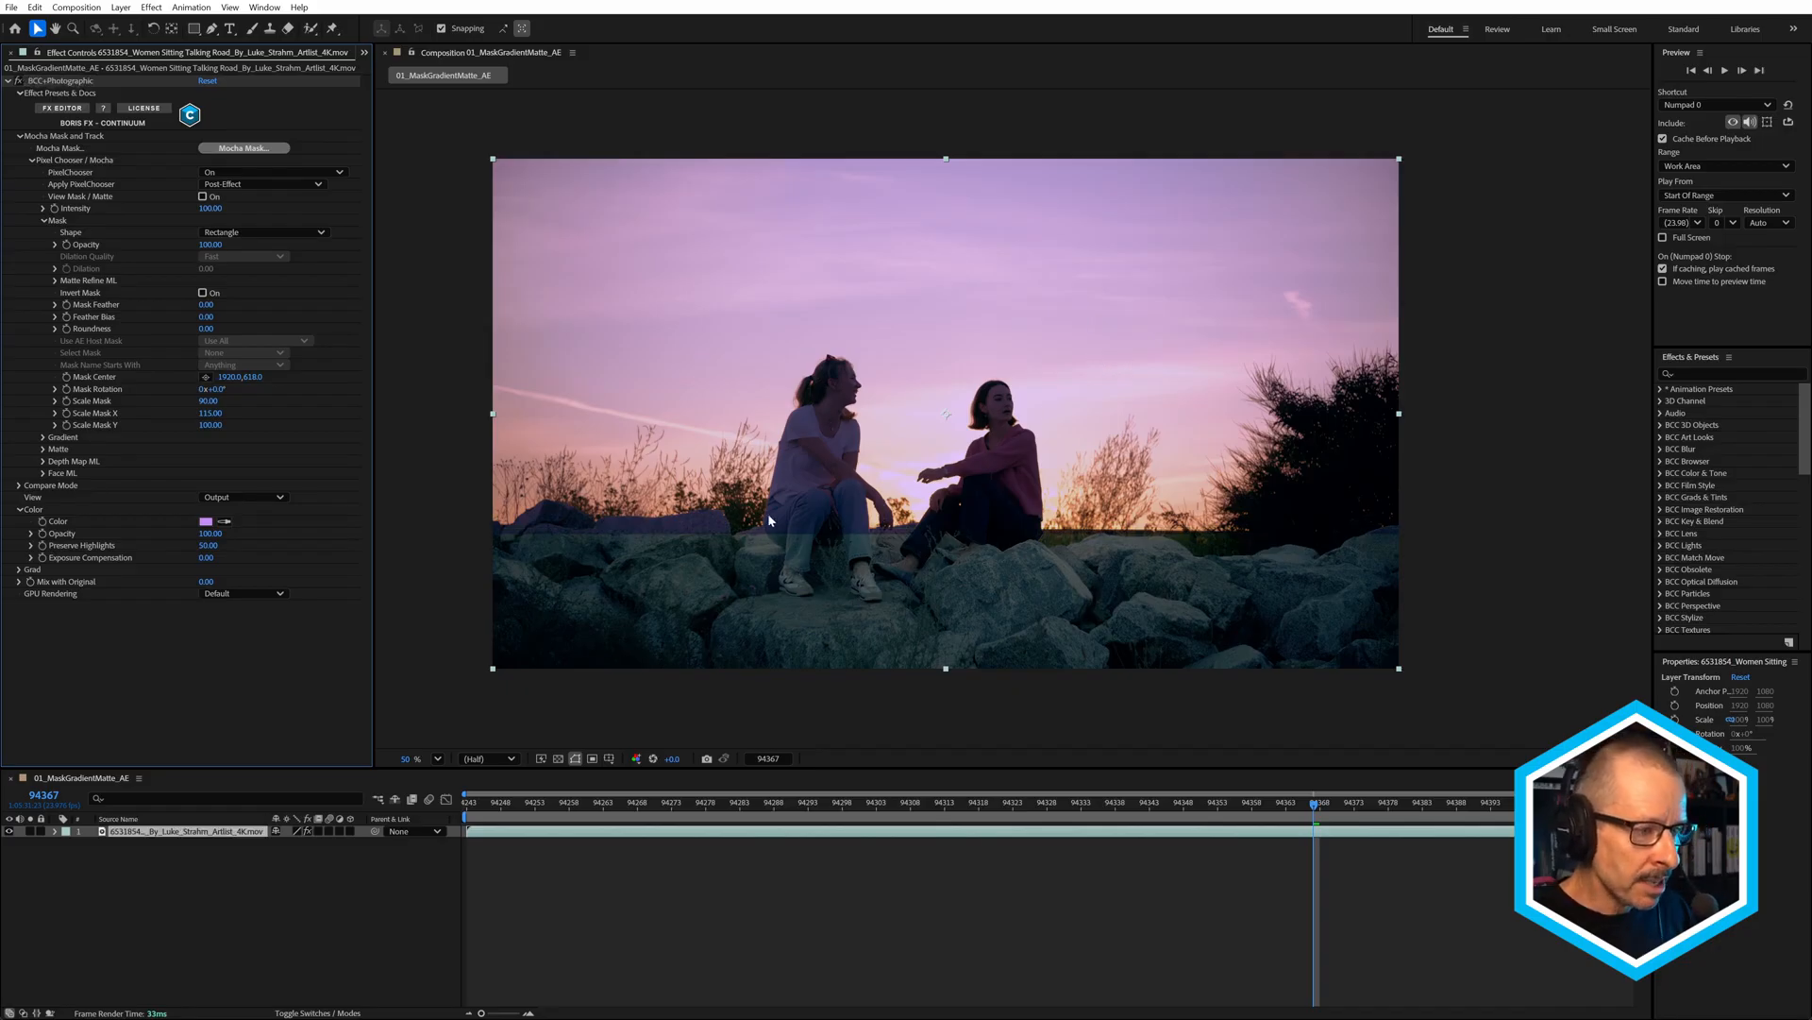
Set the PixelChooser mask shape back to Off and collapse the Mask settings.
{"action": "left_click", "coordinate": [244, 231]}
{"action": "left_click", "coordinate": [241, 249]}
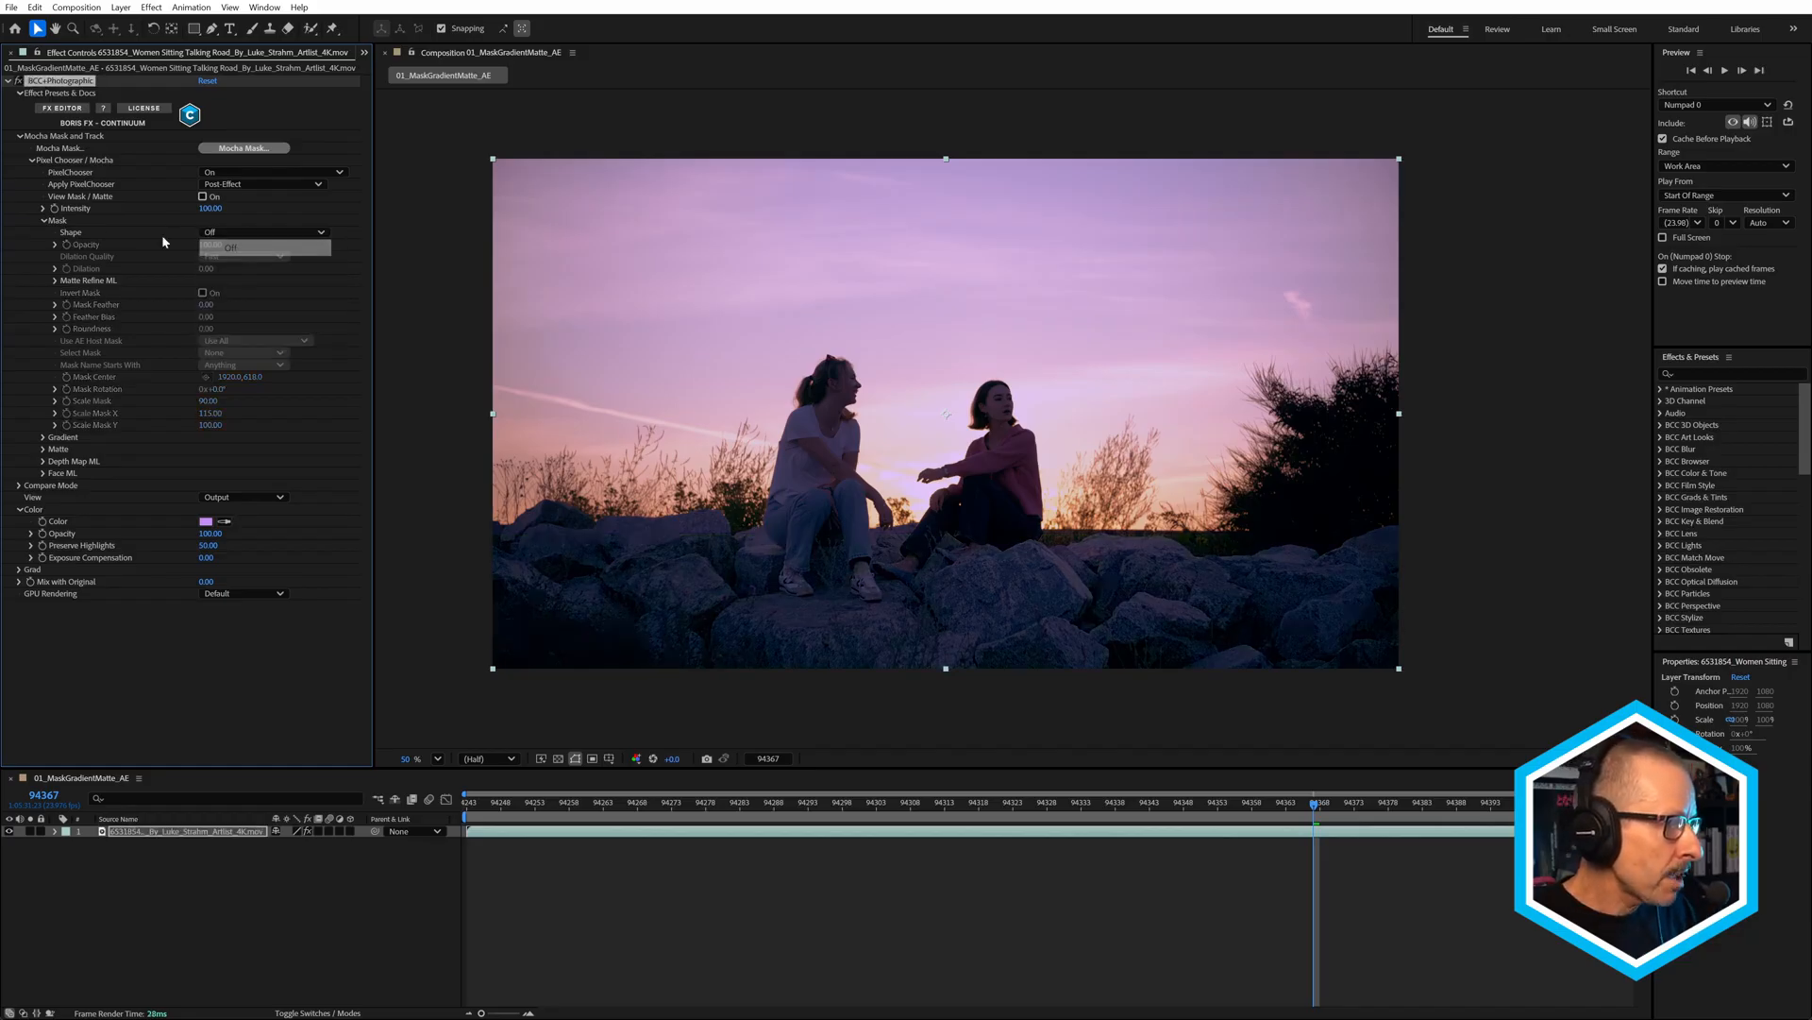
{"action": "left_click", "coordinate": [43, 222]}
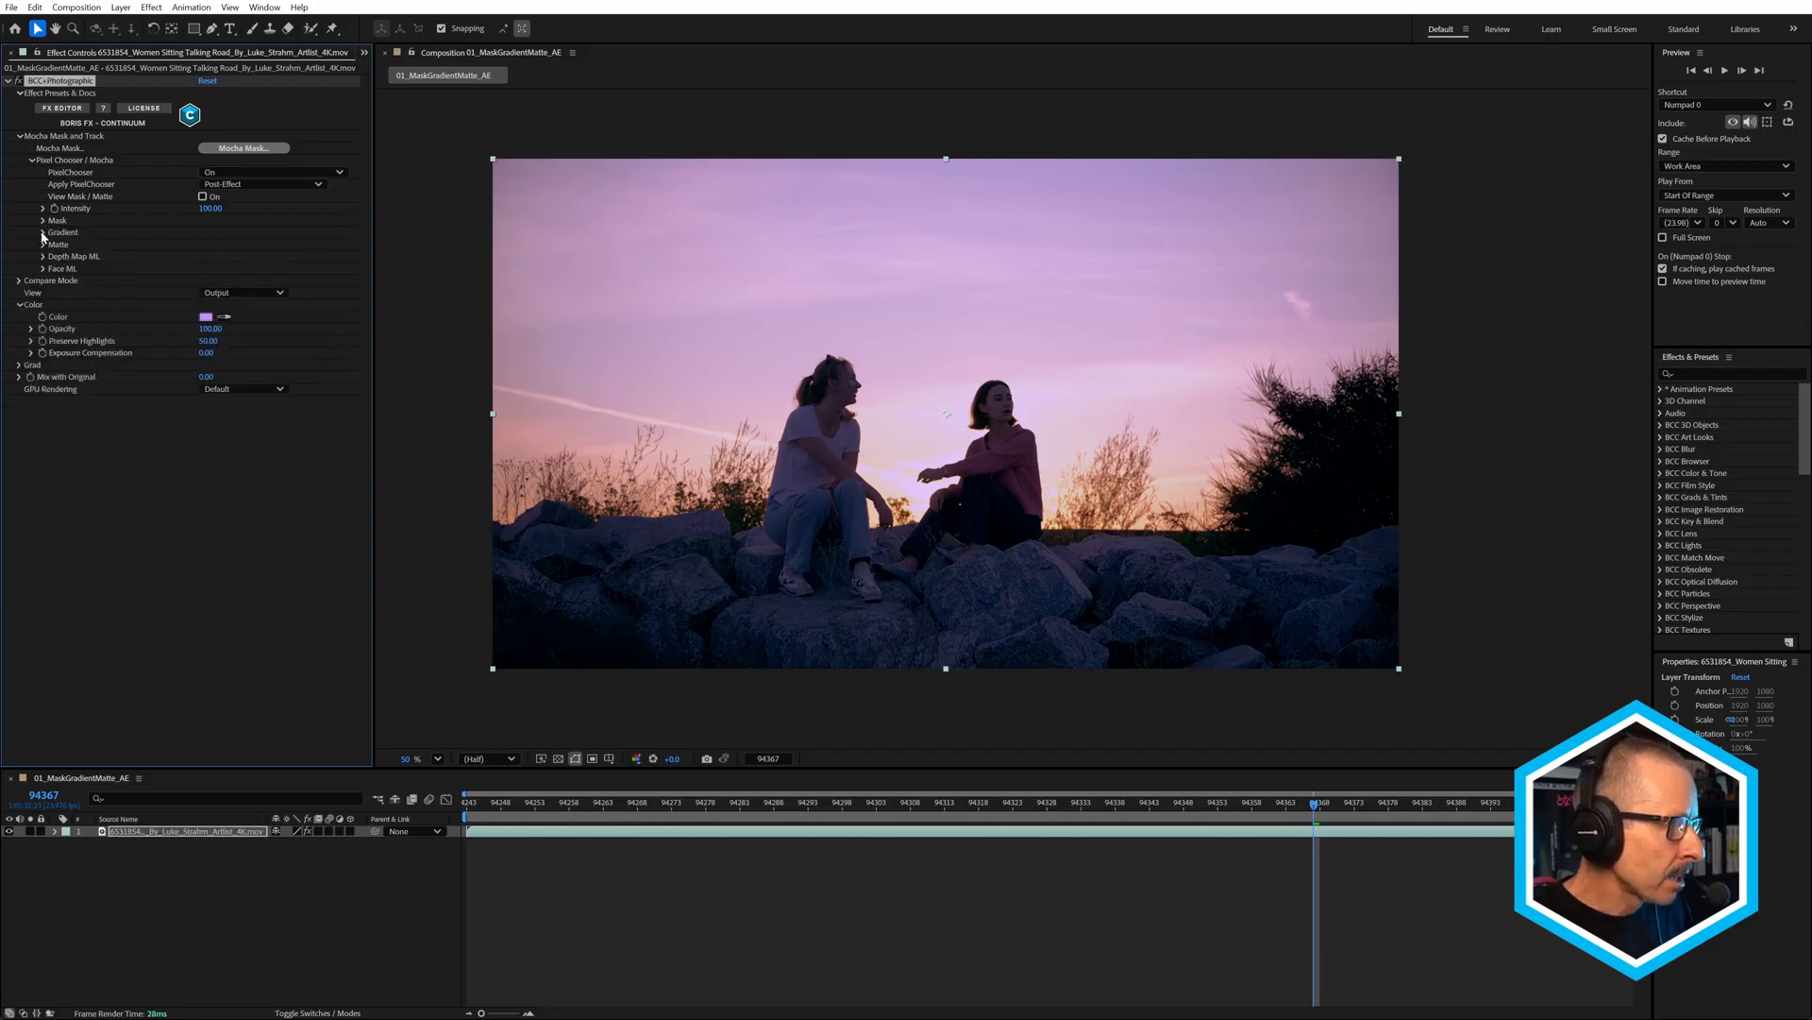
Apply a Linear top-to-bottom gradient to the effect and set its Falloff to 13, checking the result in the matte view.
{"action": "left_click", "coordinate": [43, 232]}
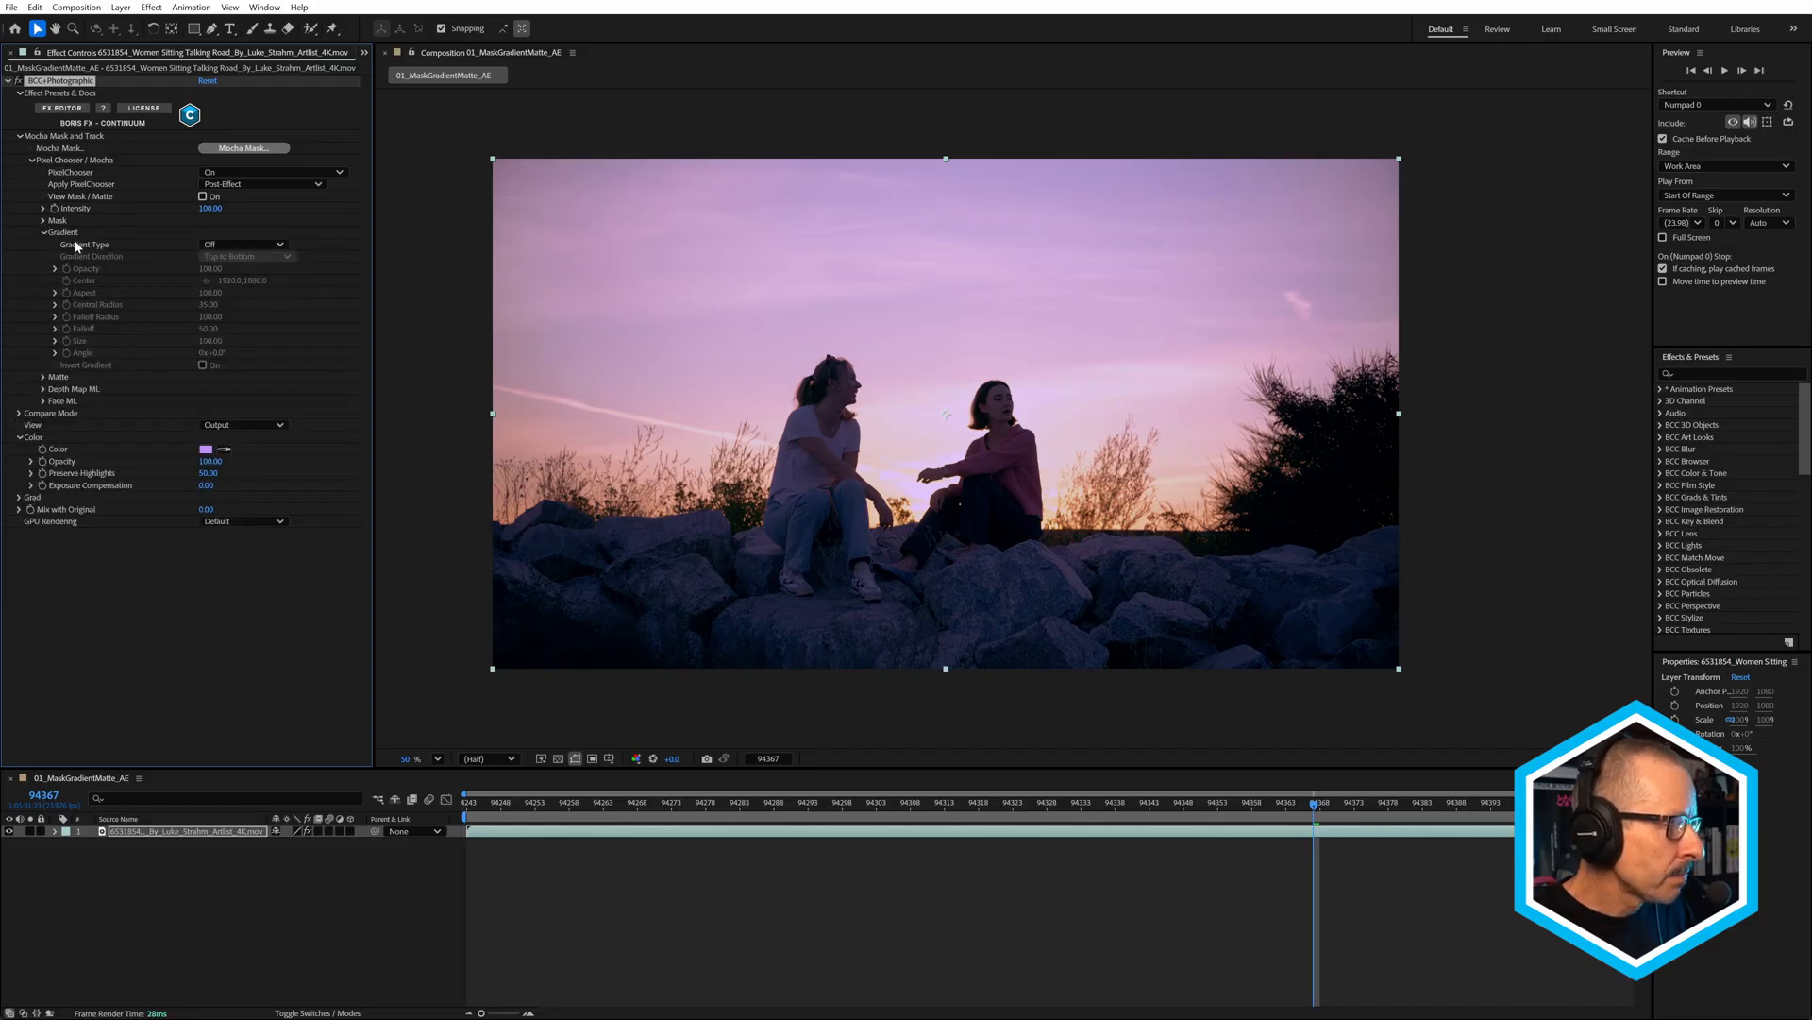
{"action": "left_click", "coordinate": [236, 245]}
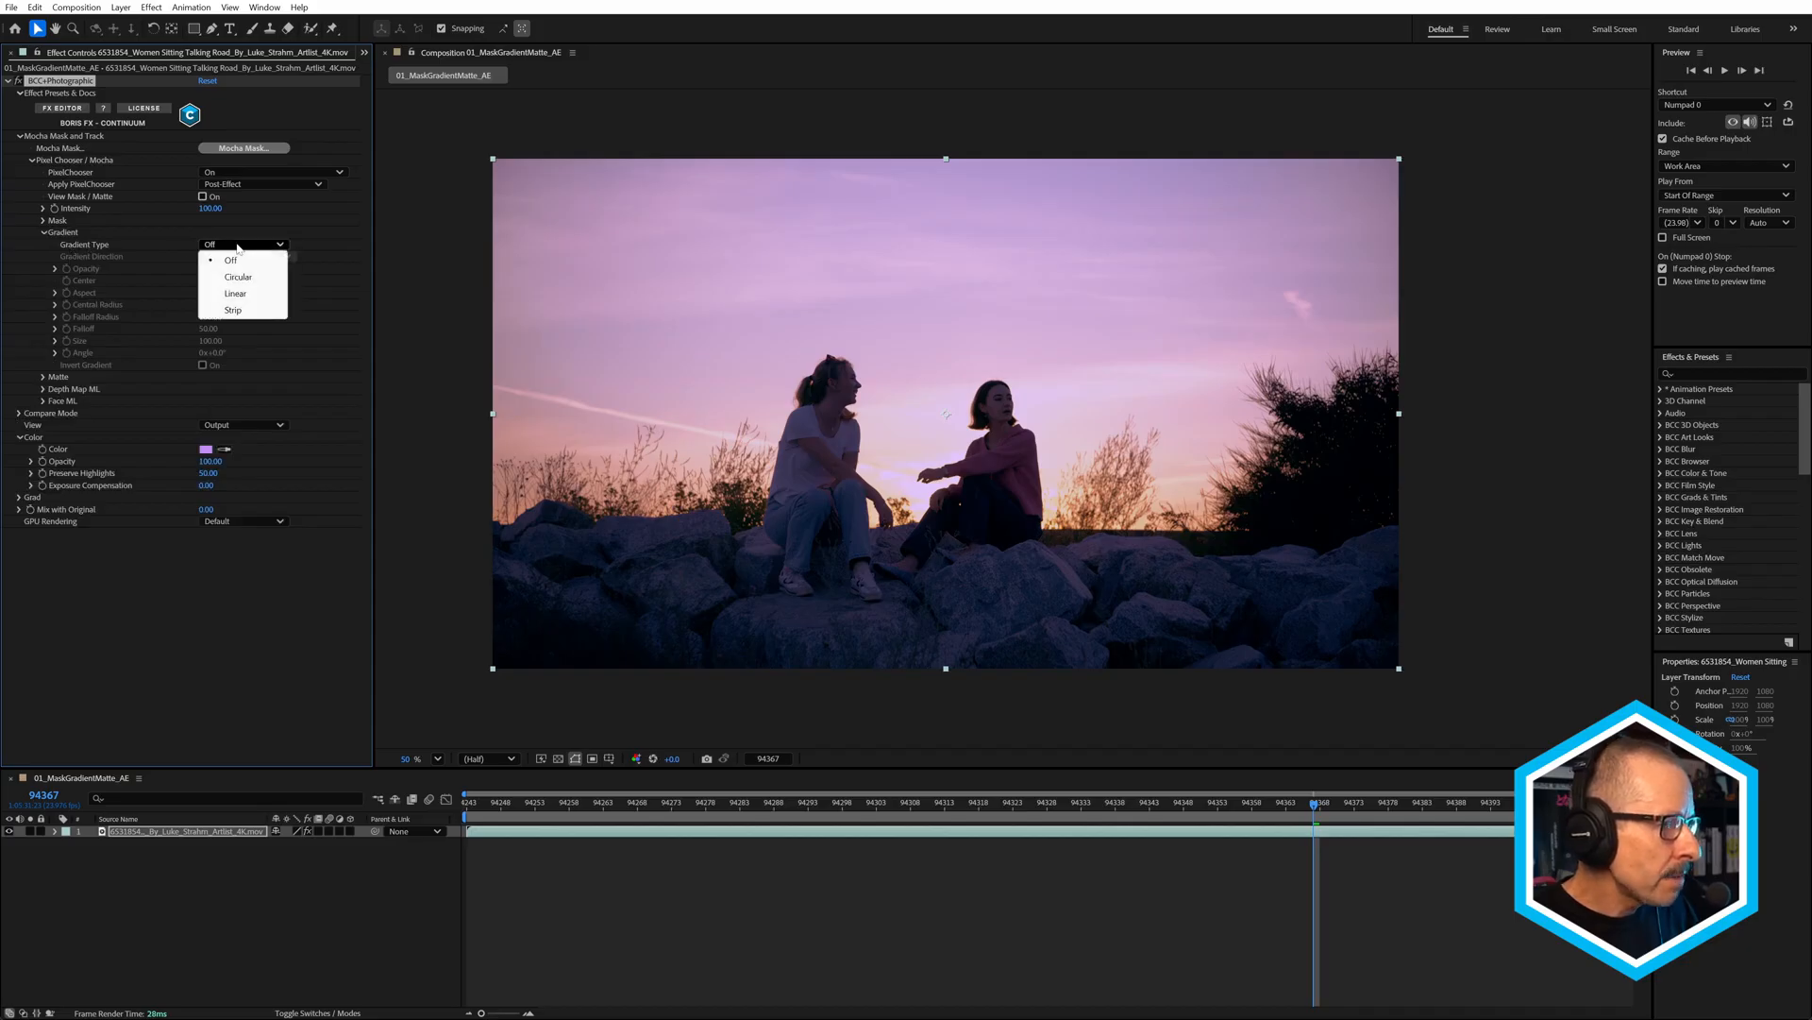
{"action": "left_click", "coordinate": [247, 296]}
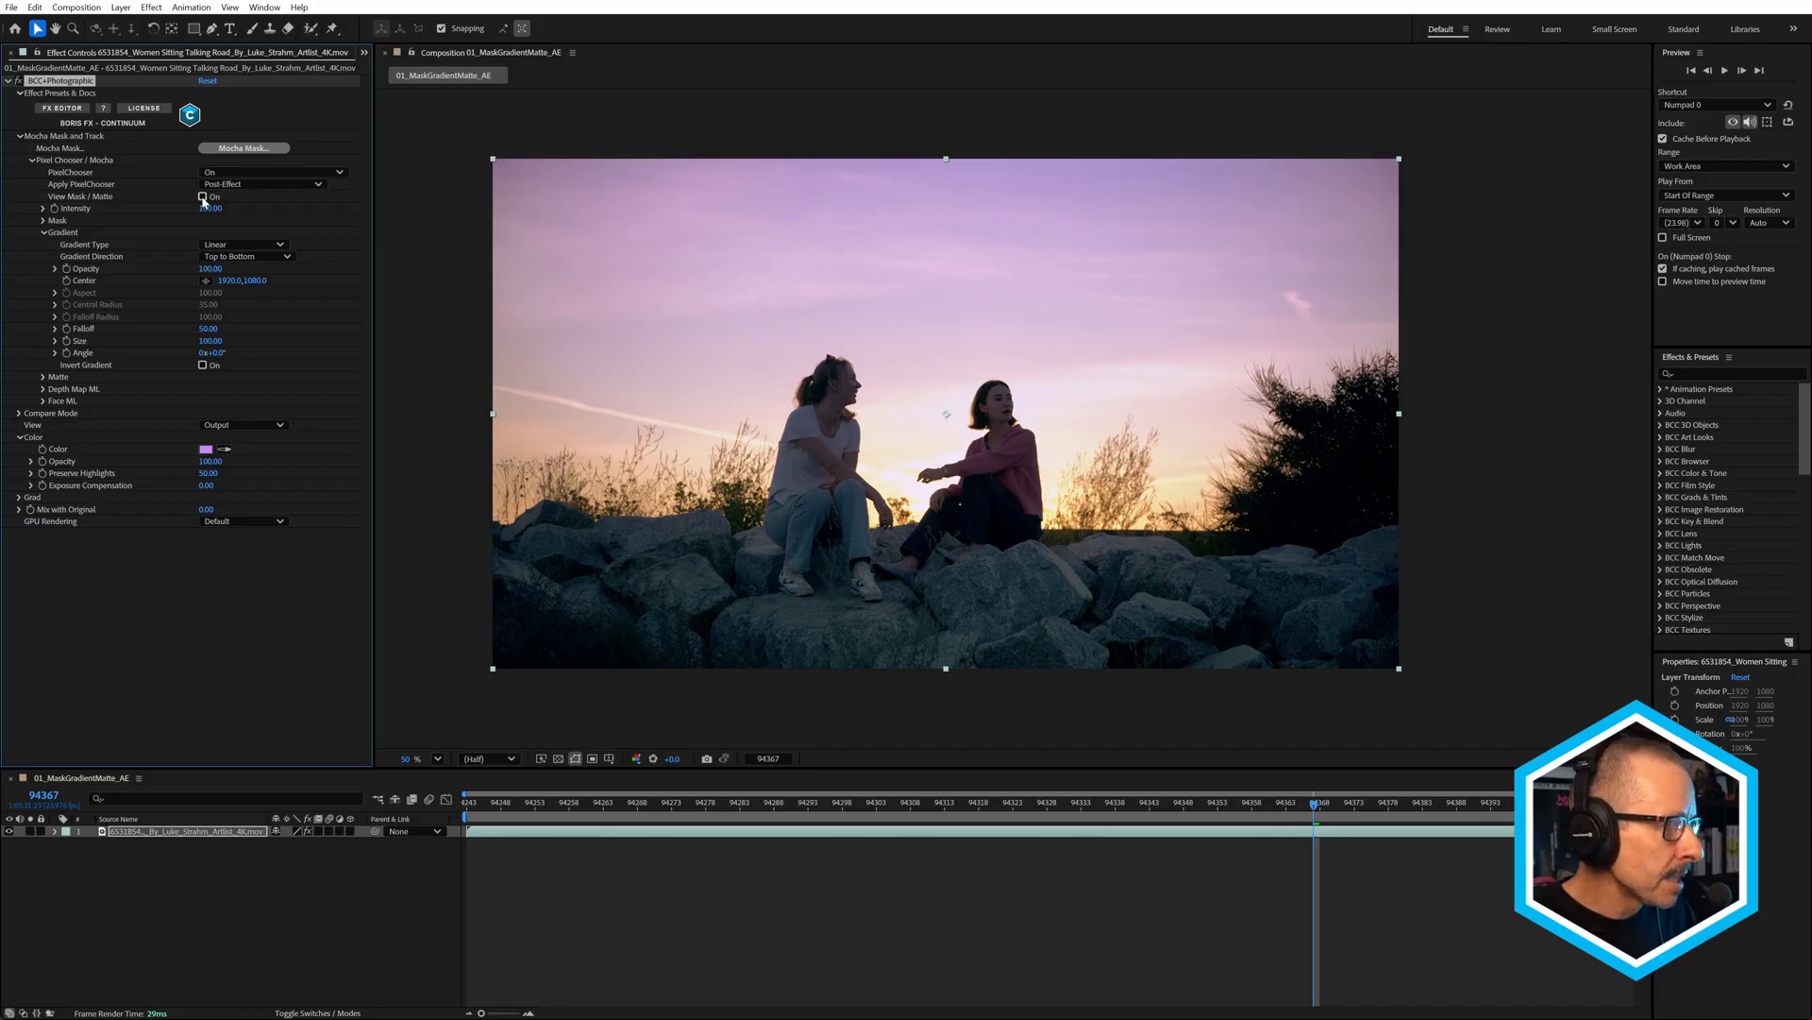
{"action": "left_click", "coordinate": [202, 196]}
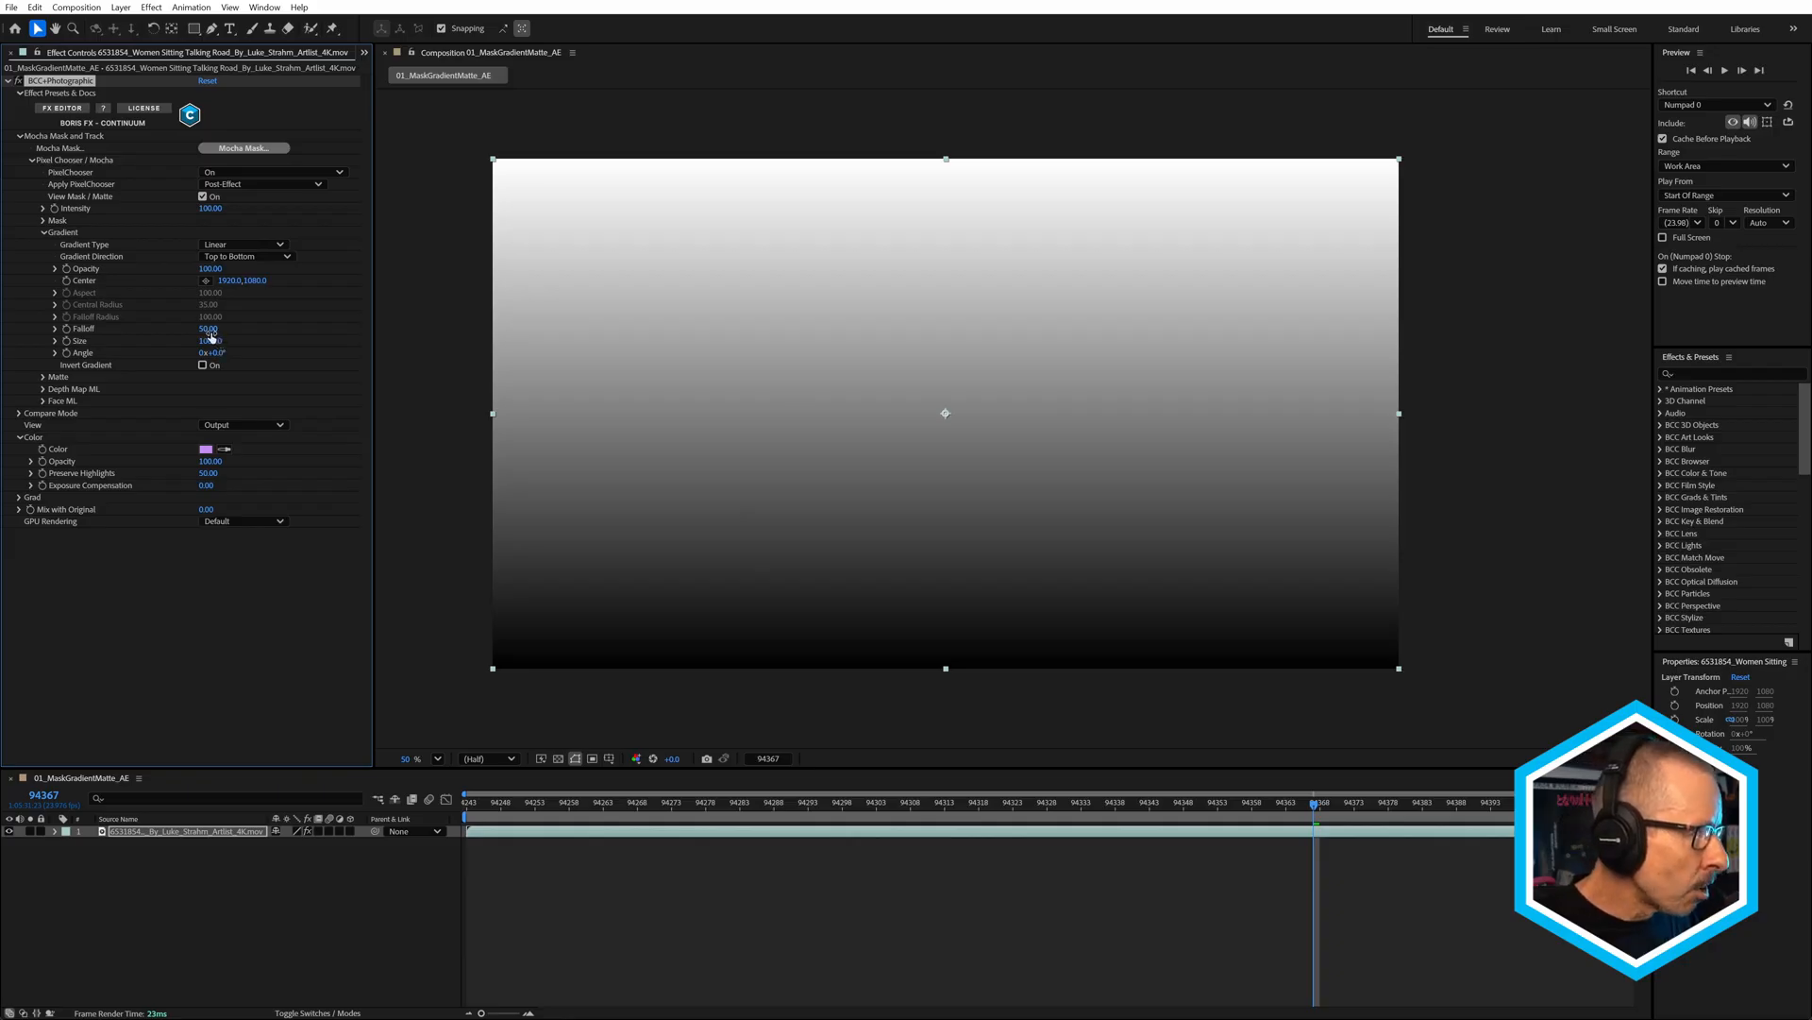
{"action": "left_click_drag", "start_coordinate": [211, 337], "coordinate": [189, 340]}
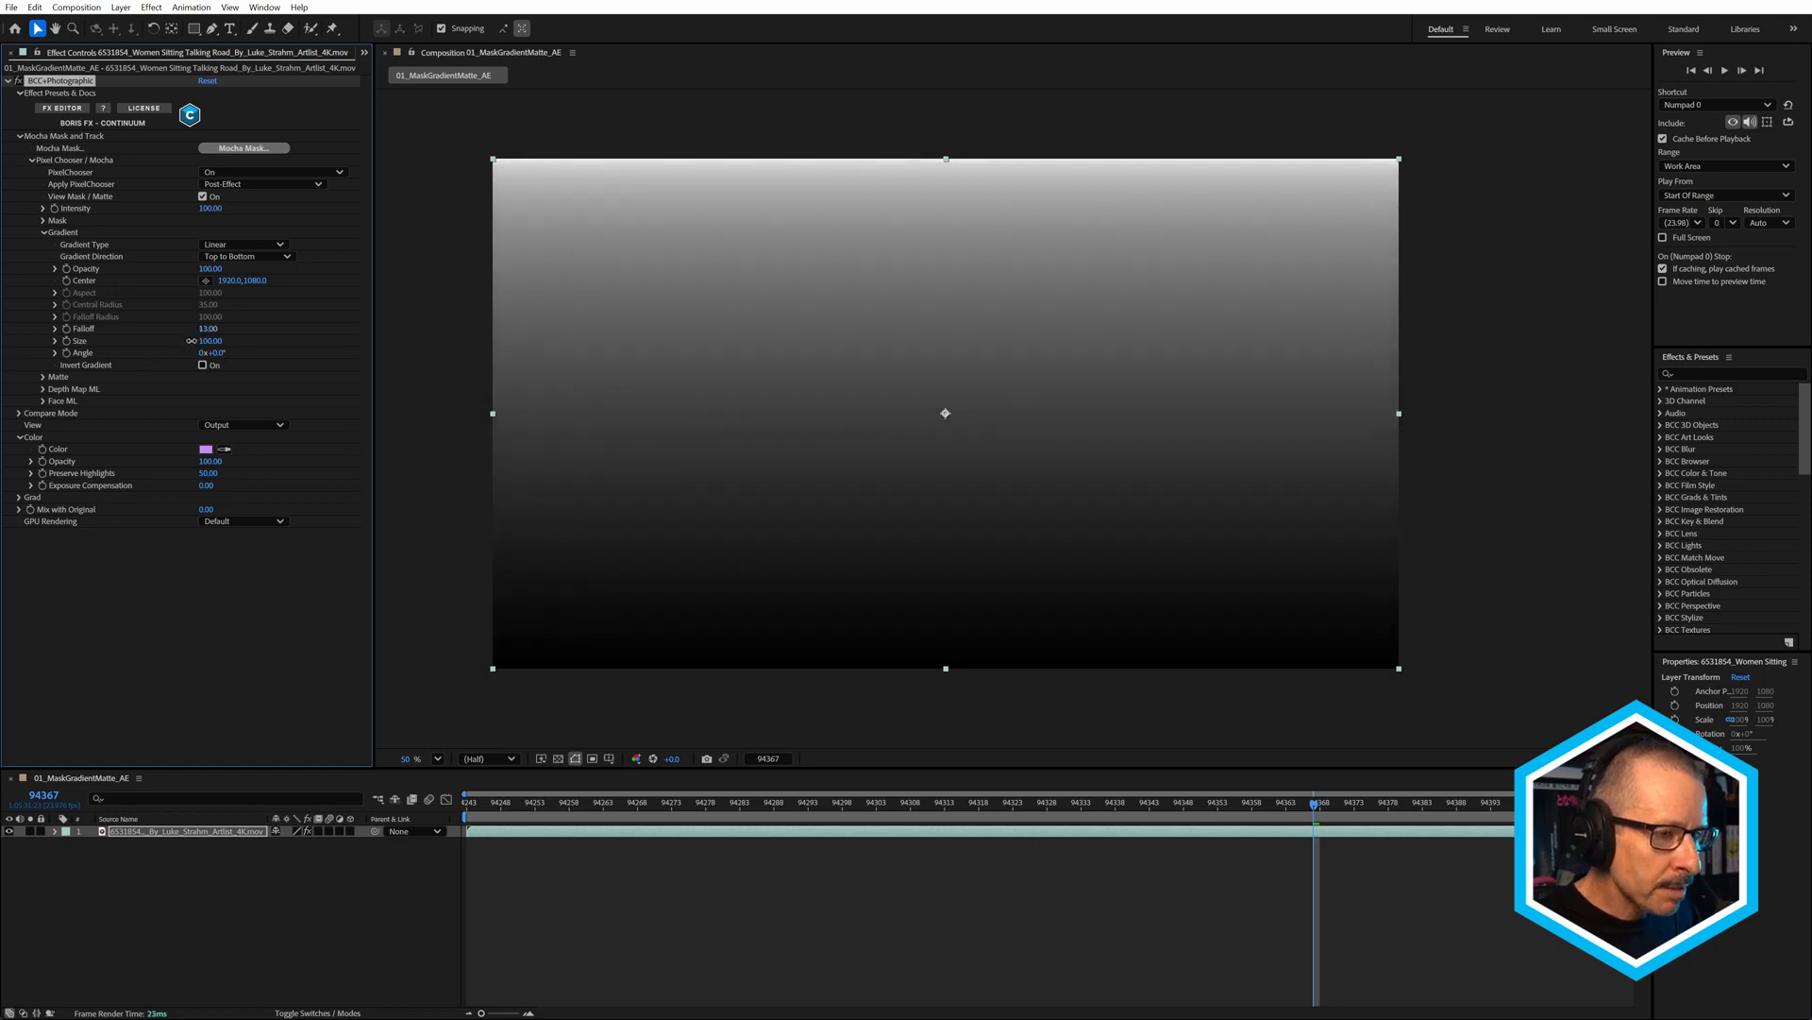
{"action": "left_click", "coordinate": [202, 196]}
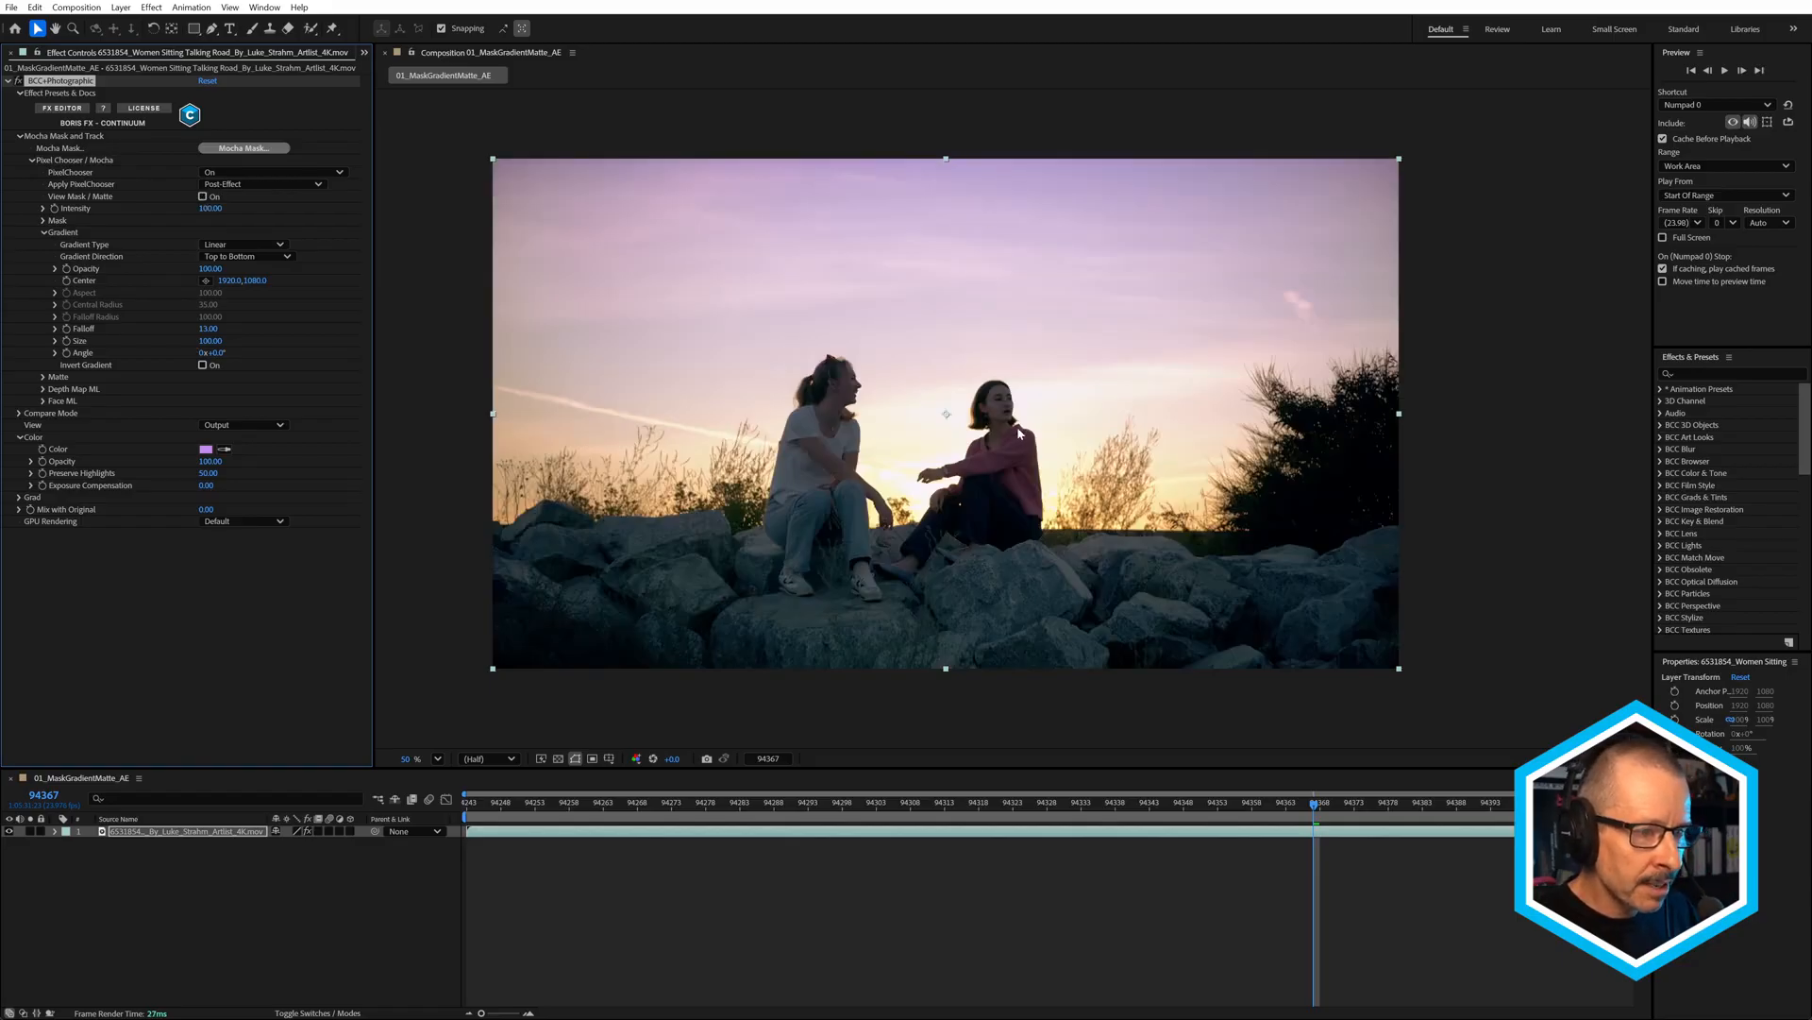
Set the gradient type to Off and collapse the Gradient settings.
{"action": "left_click", "coordinate": [239, 244]}
{"action": "left_click", "coordinate": [236, 262]}
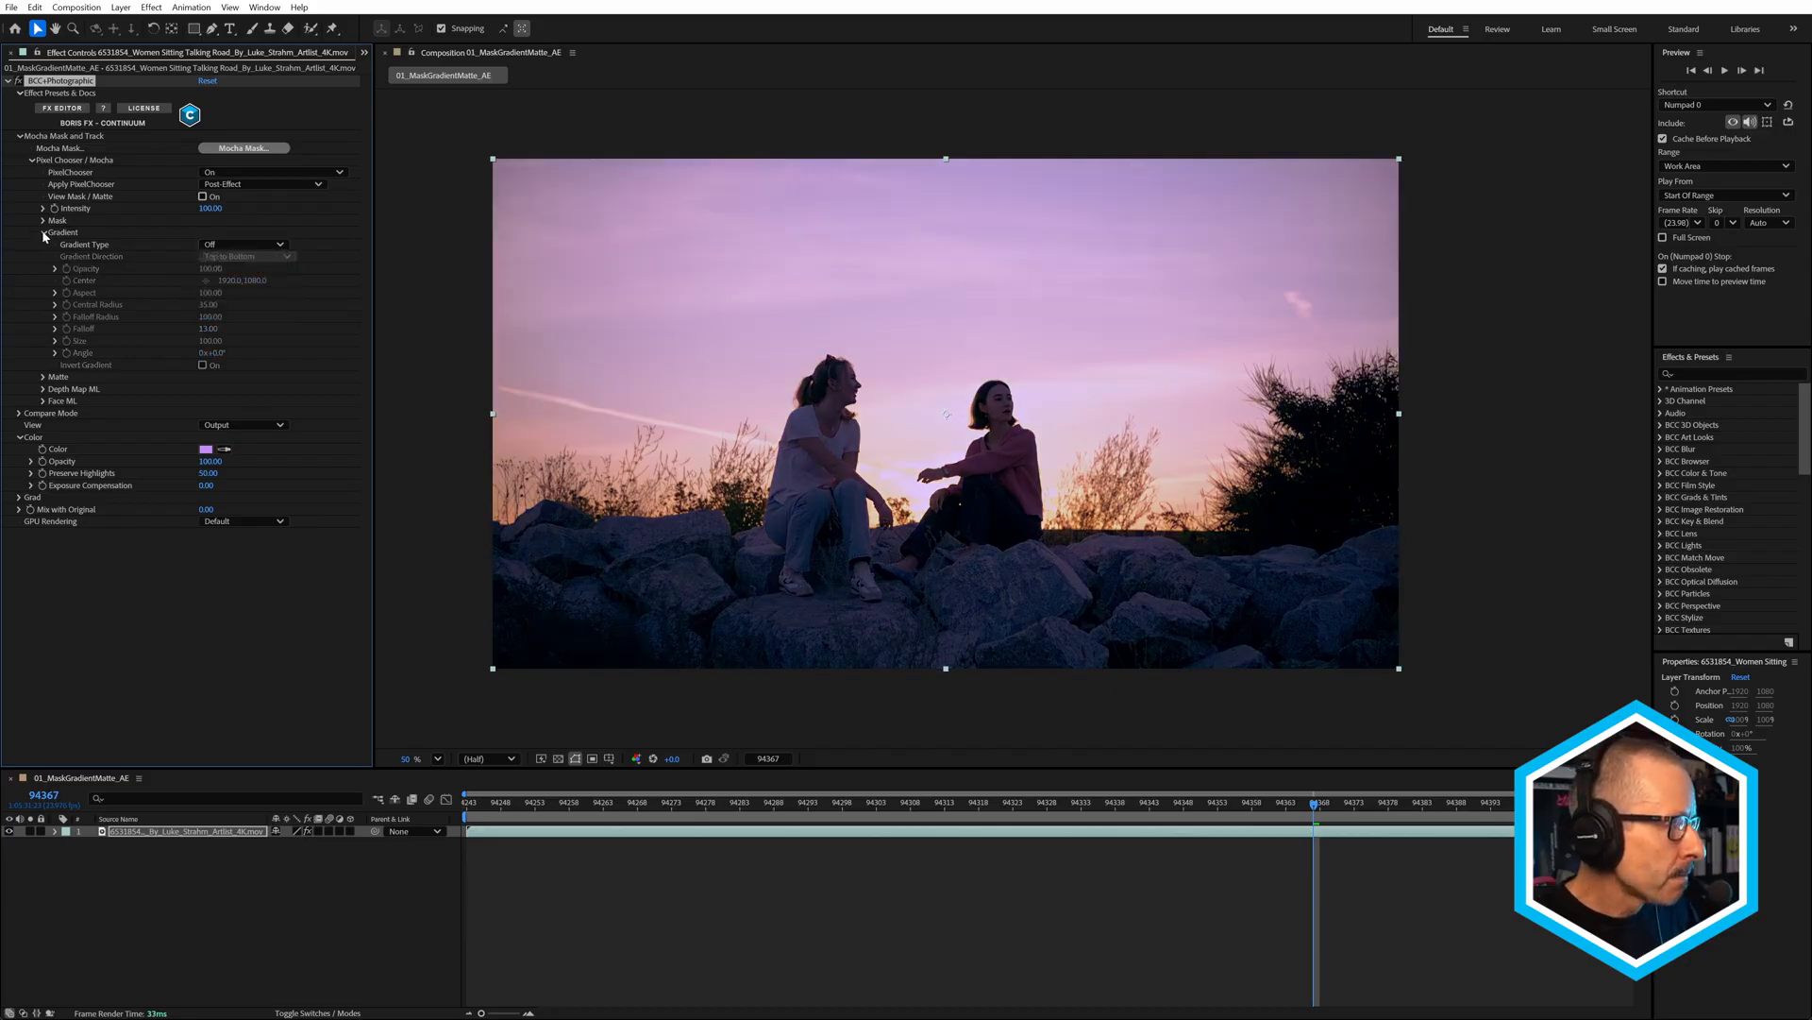
{"action": "left_click", "coordinate": [42, 233]}
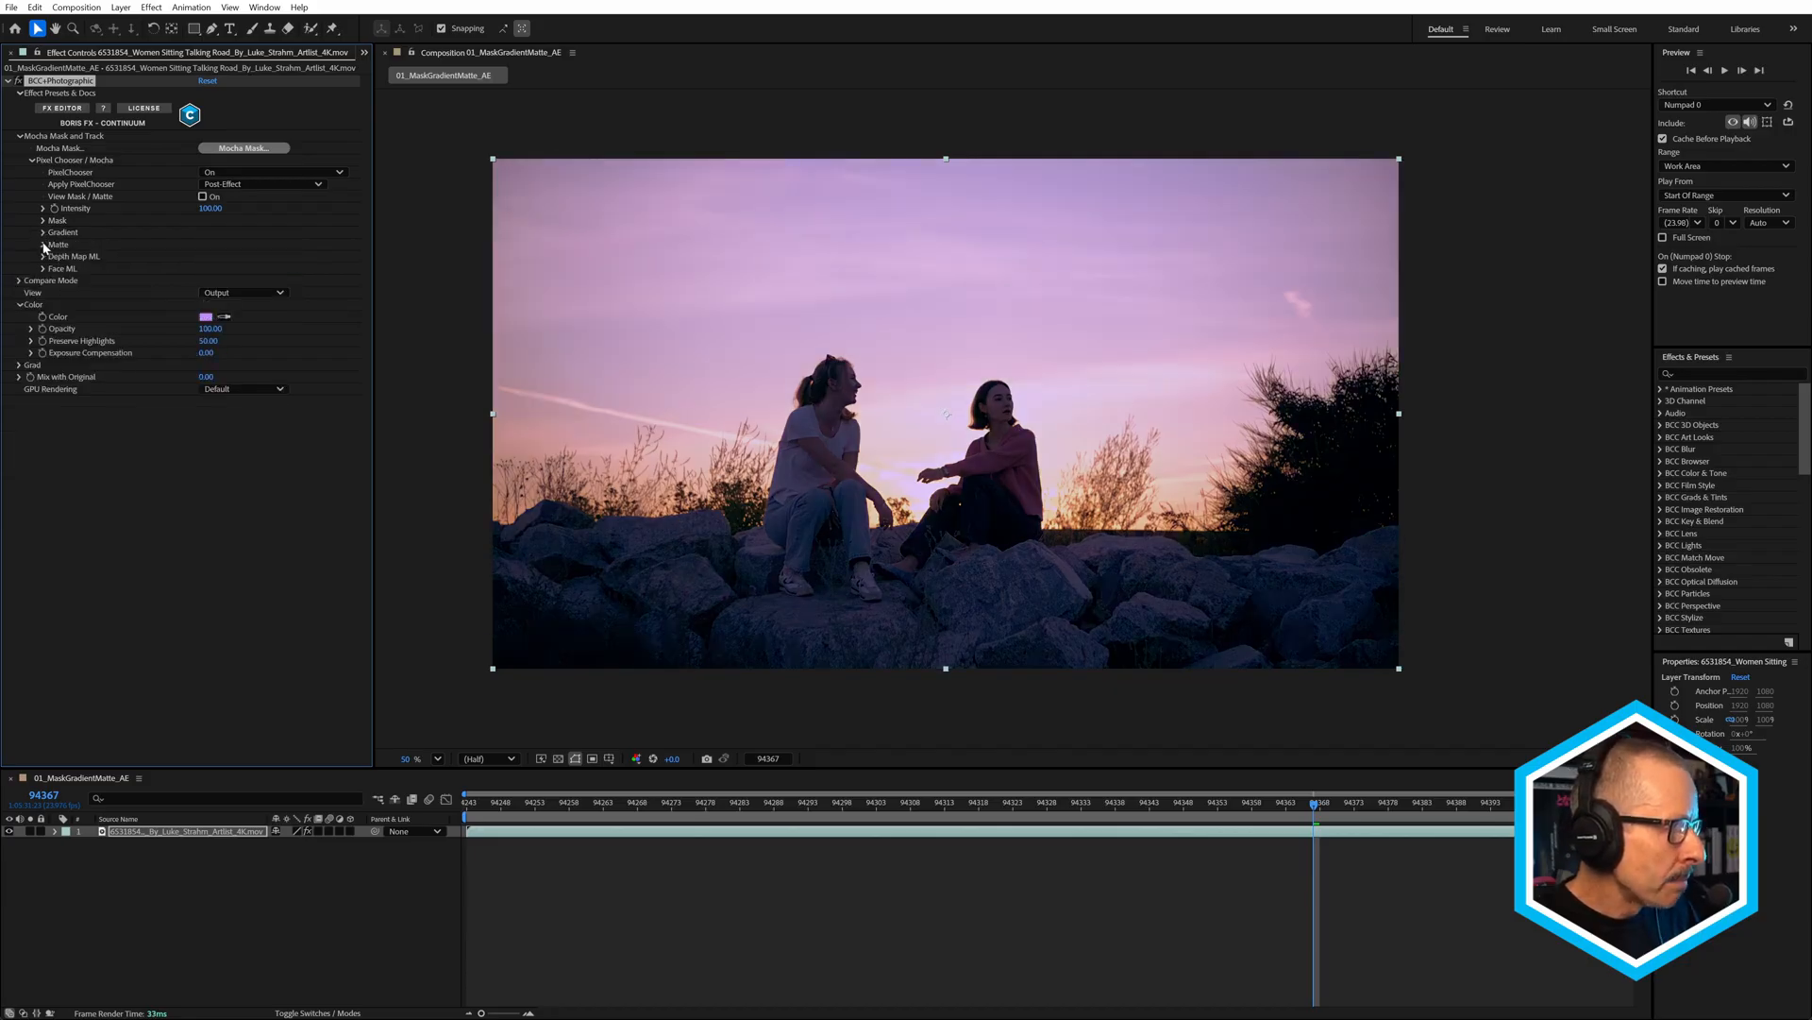
Isolate the sky with a Luma channel matte, setting Black Level to 37 and White Level to 62 in the matte view.
{"action": "left_click", "coordinate": [43, 245]}
{"action": "left_click", "coordinate": [243, 257]}
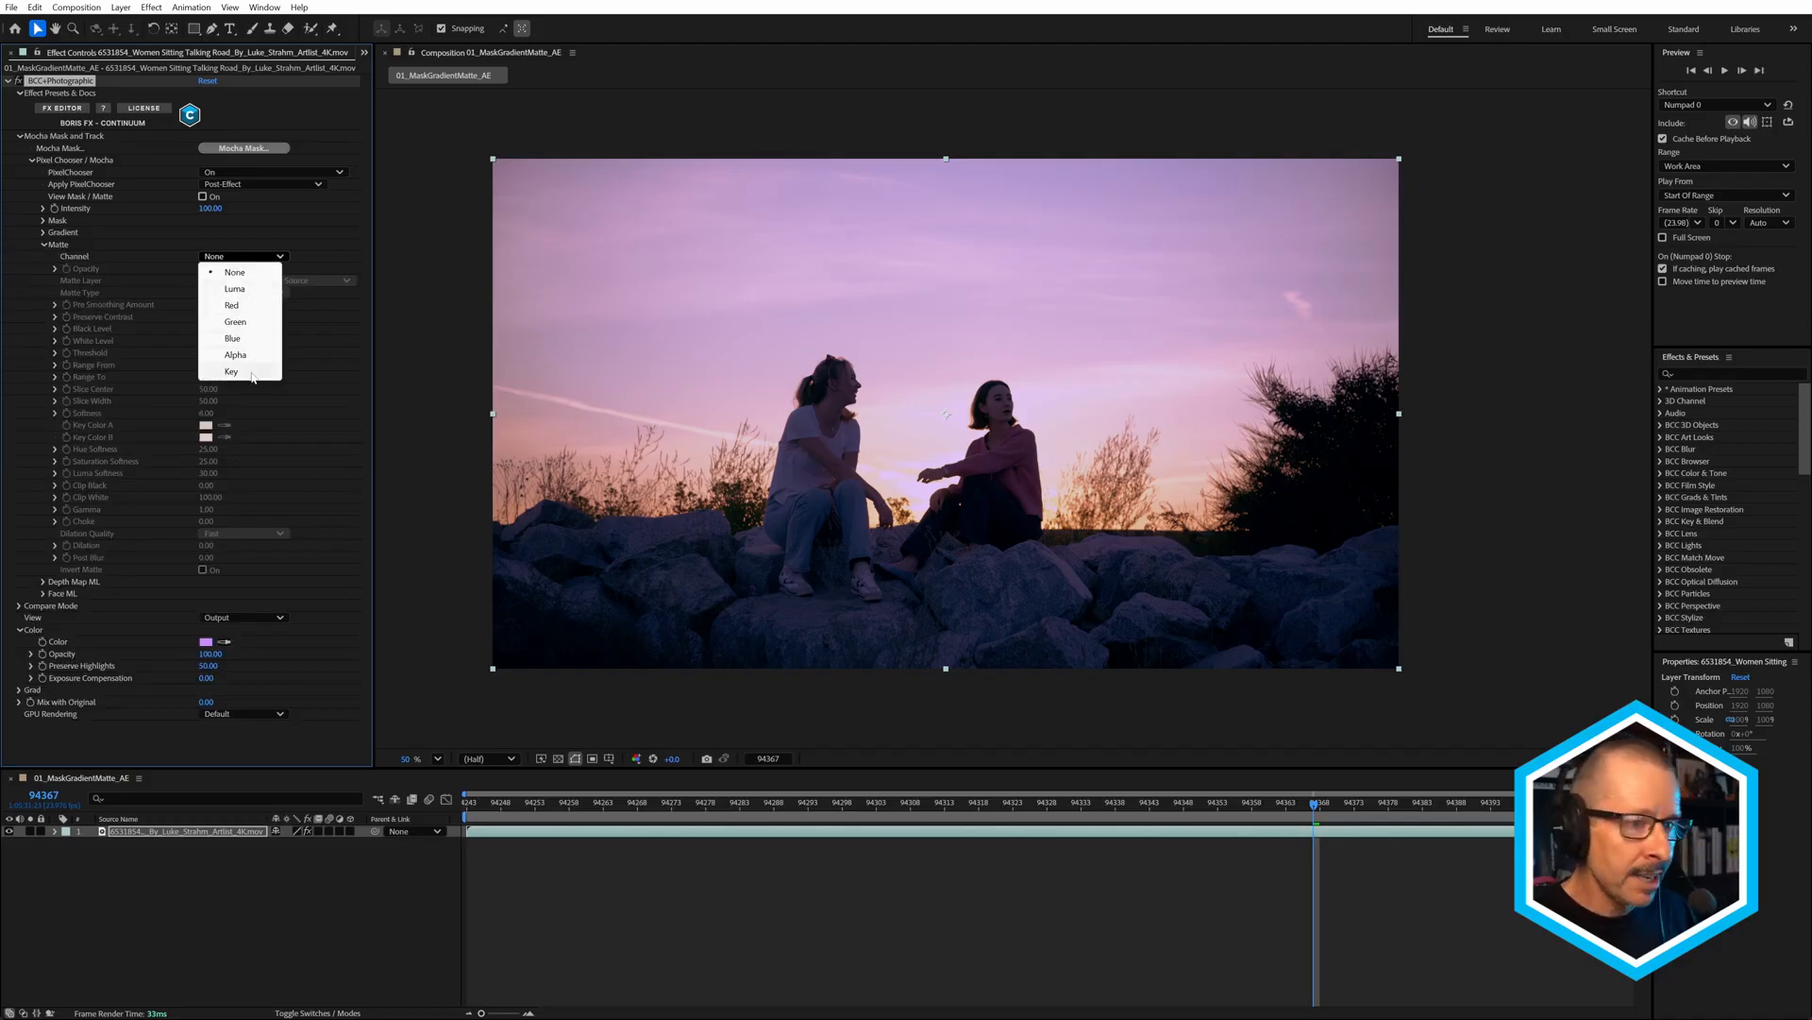
{"action": "left_click", "coordinate": [244, 292]}
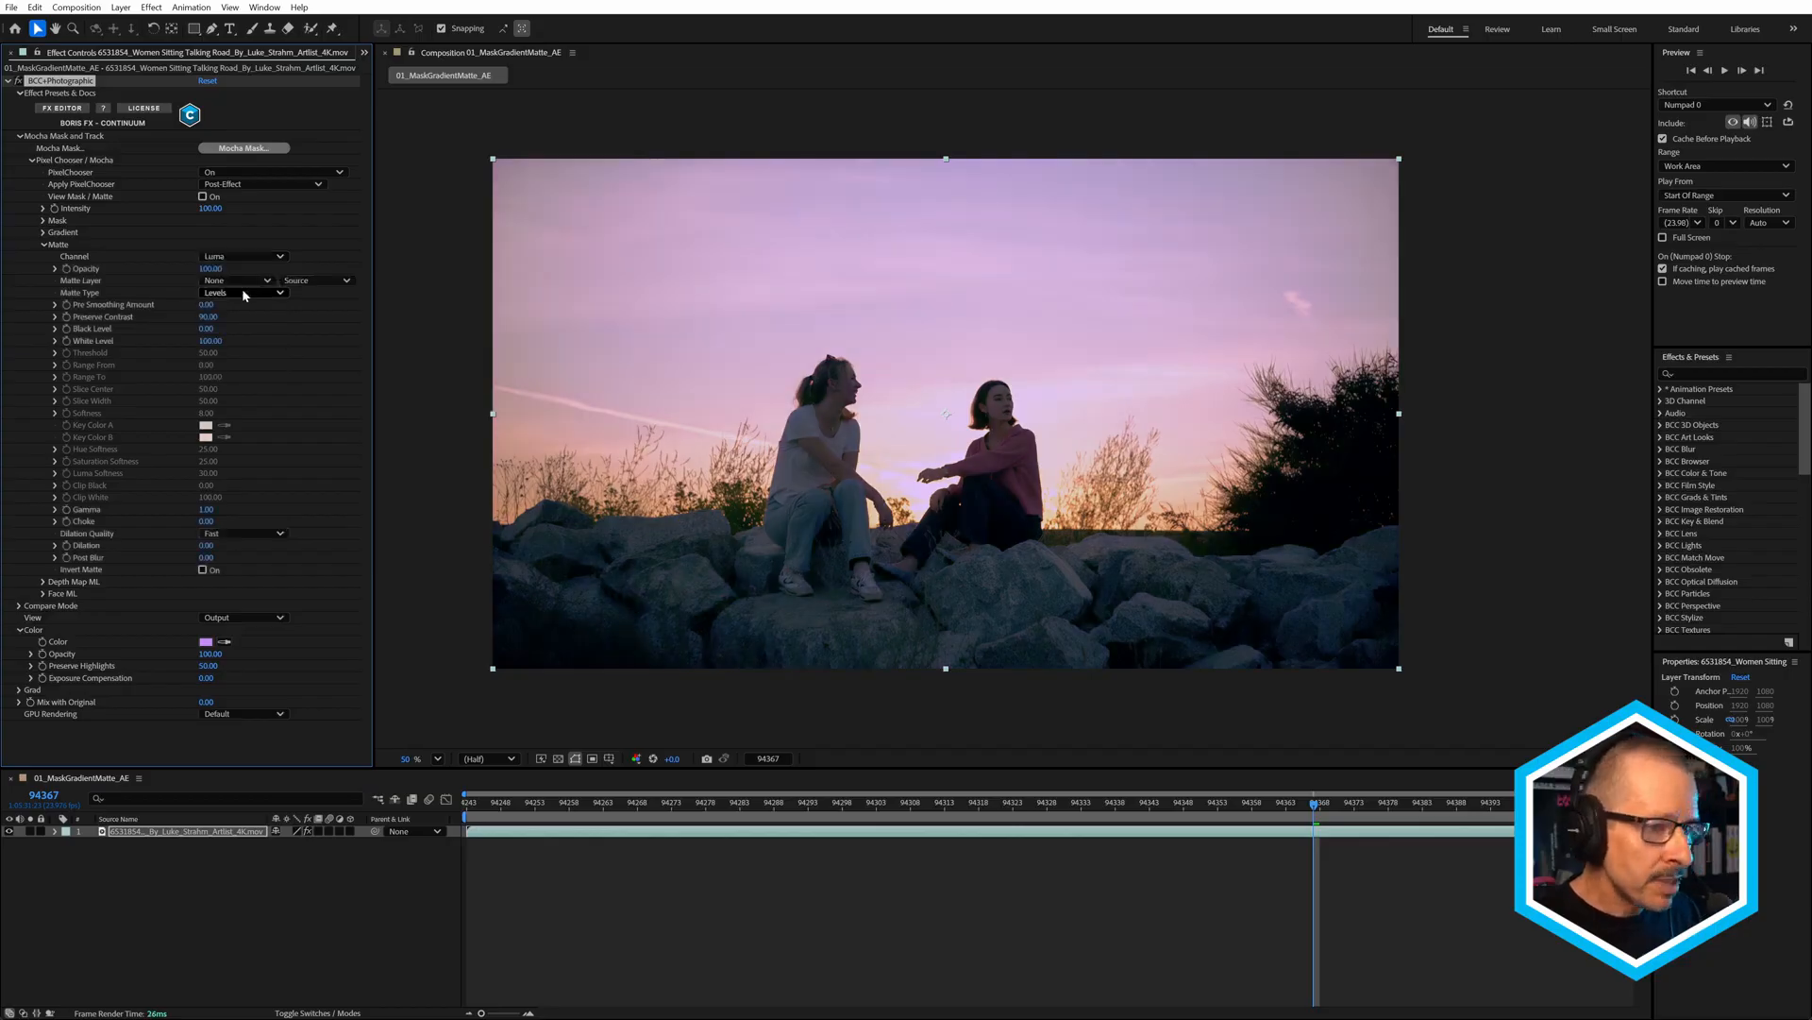
{"action": "left_click", "coordinate": [202, 197]}
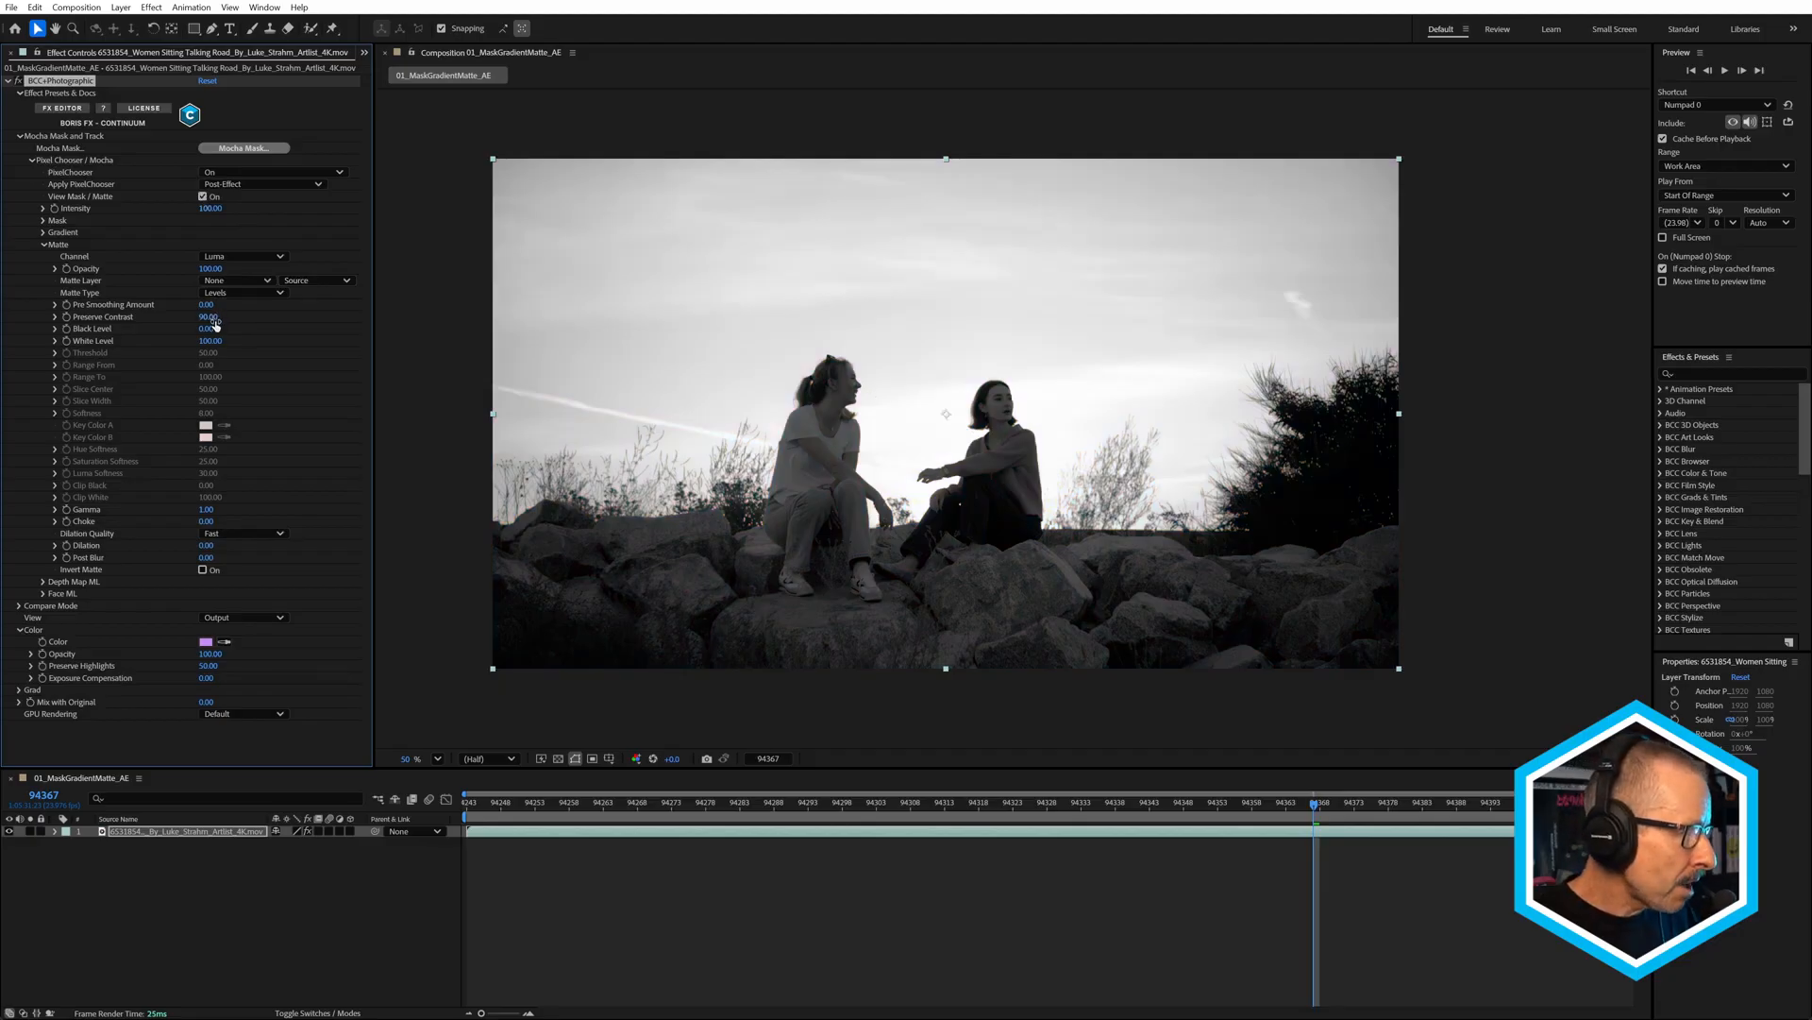
{"action": "left_click_drag", "start_coordinate": [218, 331], "coordinate": [251, 341]}
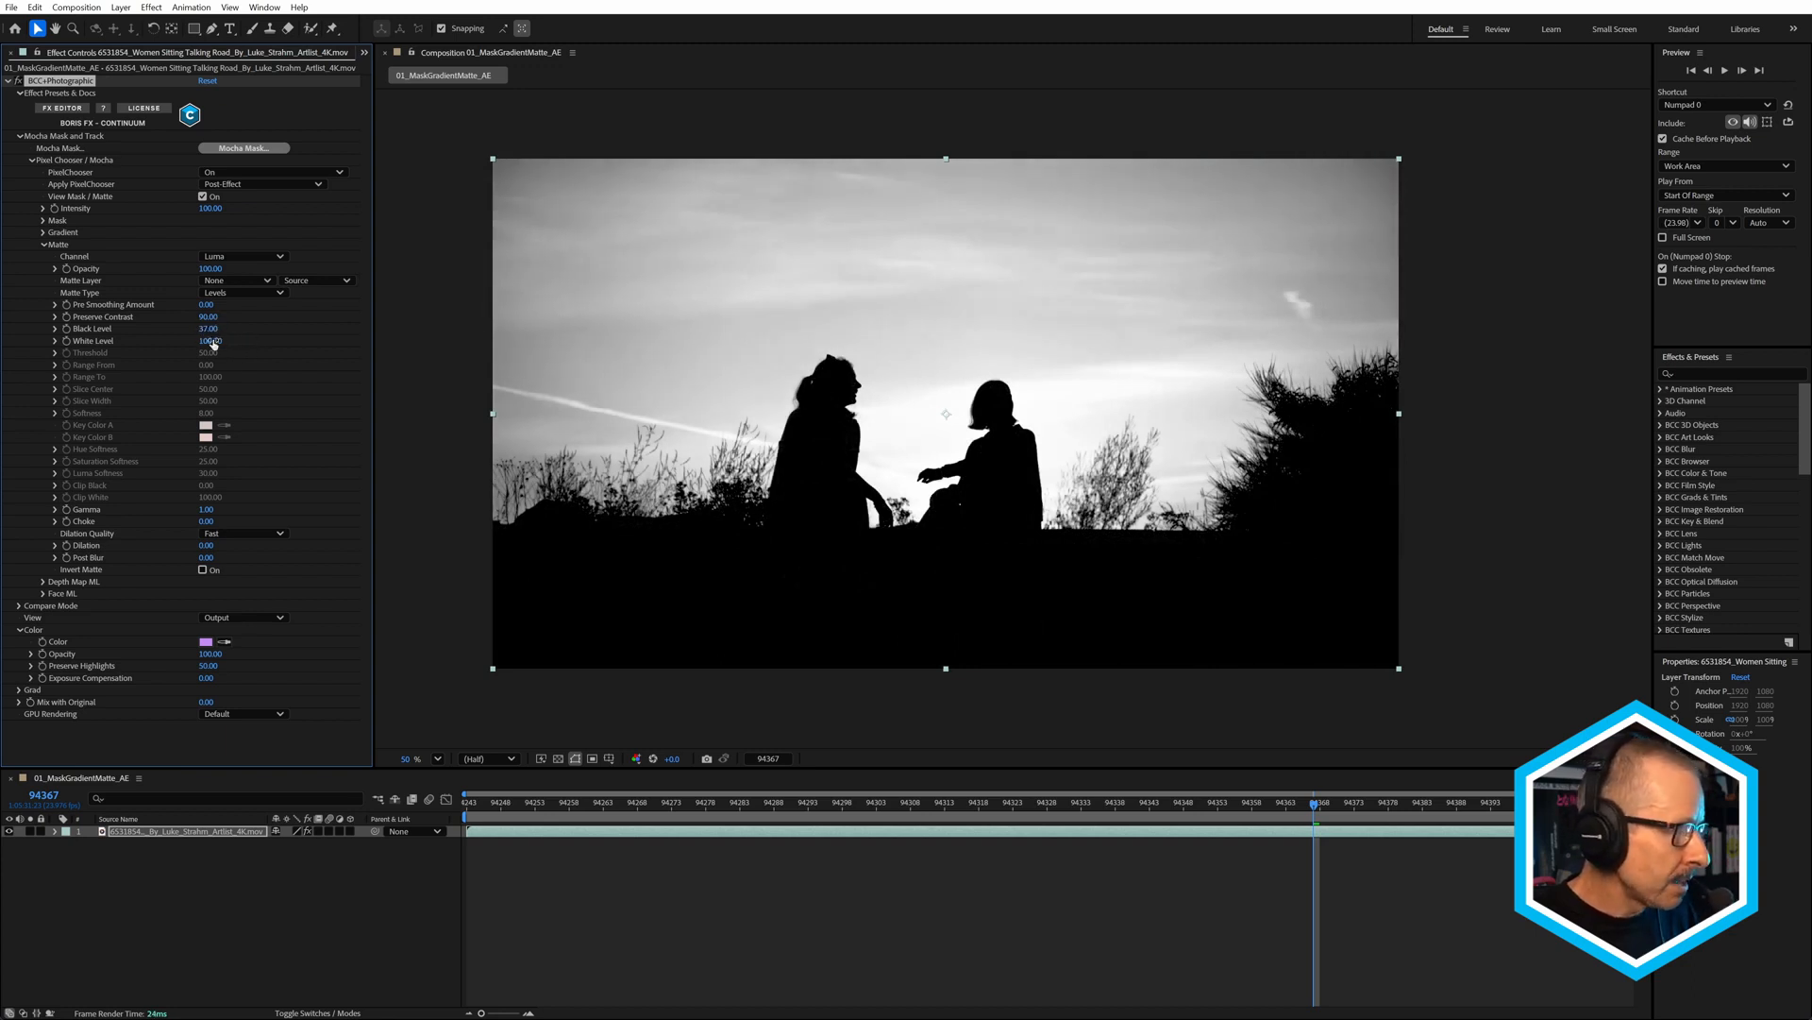
{"action": "left_click_drag", "start_coordinate": [209, 341], "coordinate": [195, 349]}
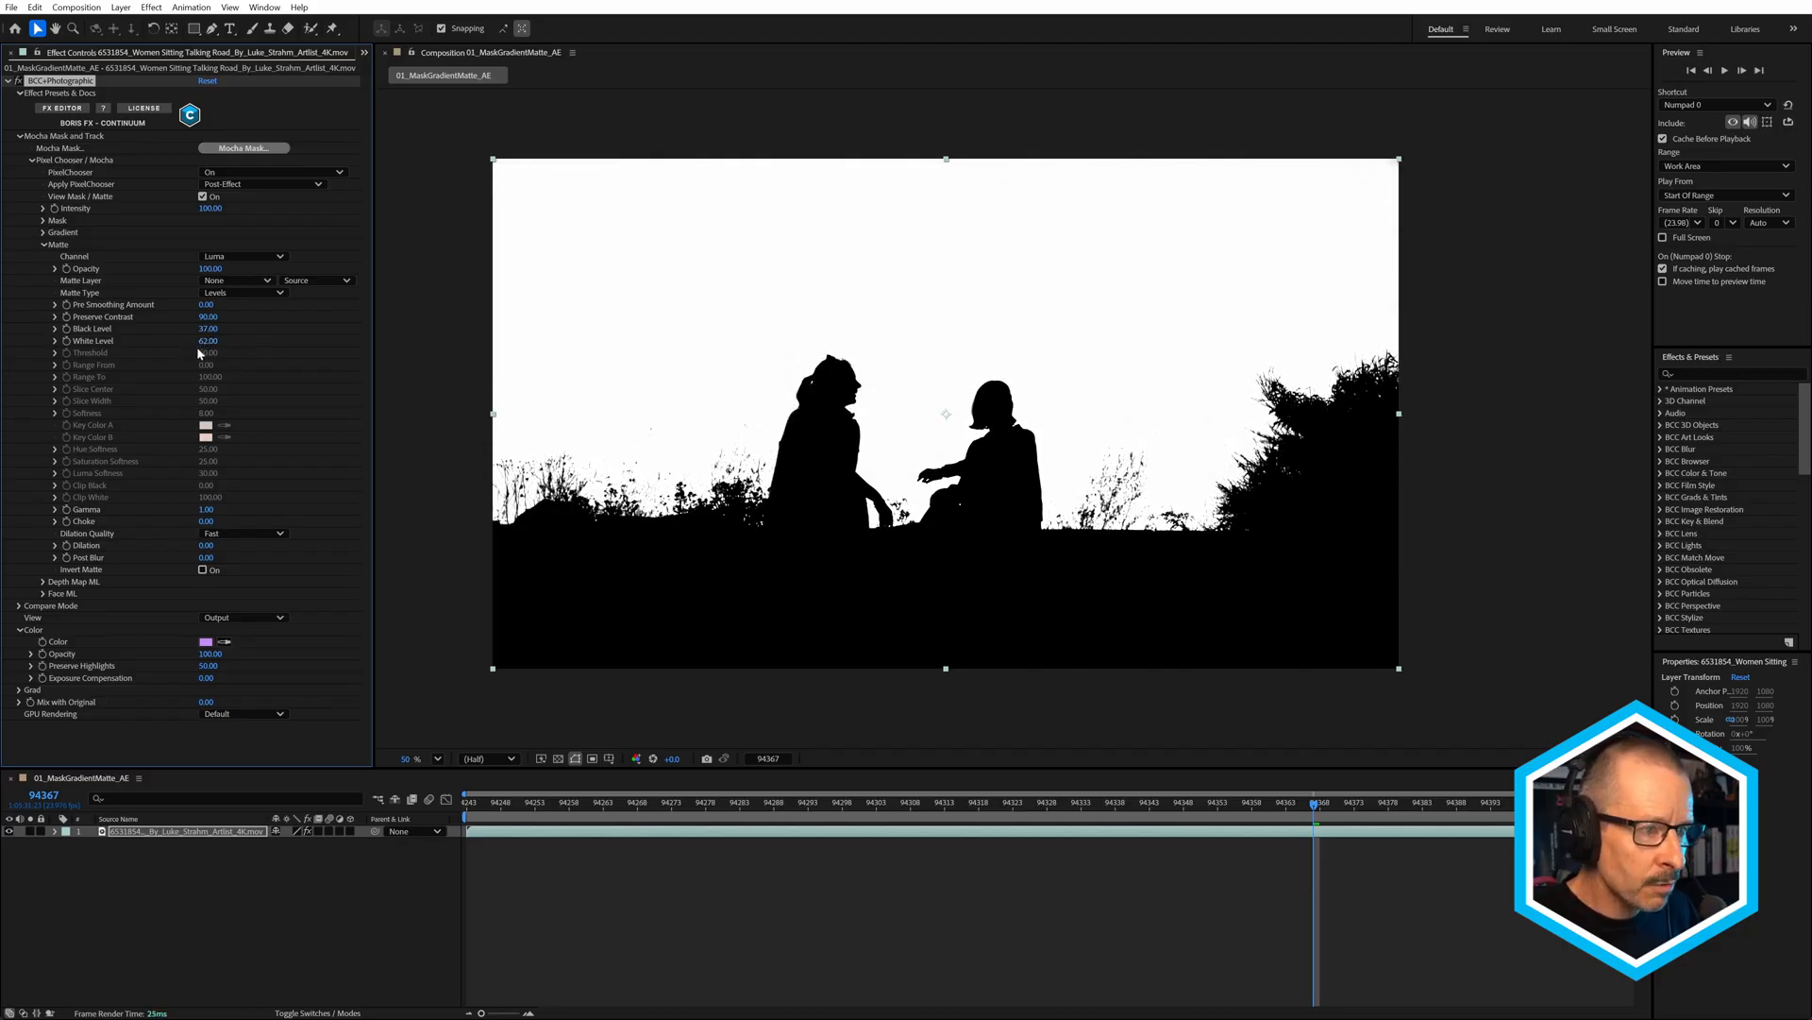
{"action": "left_click", "coordinate": [202, 197]}
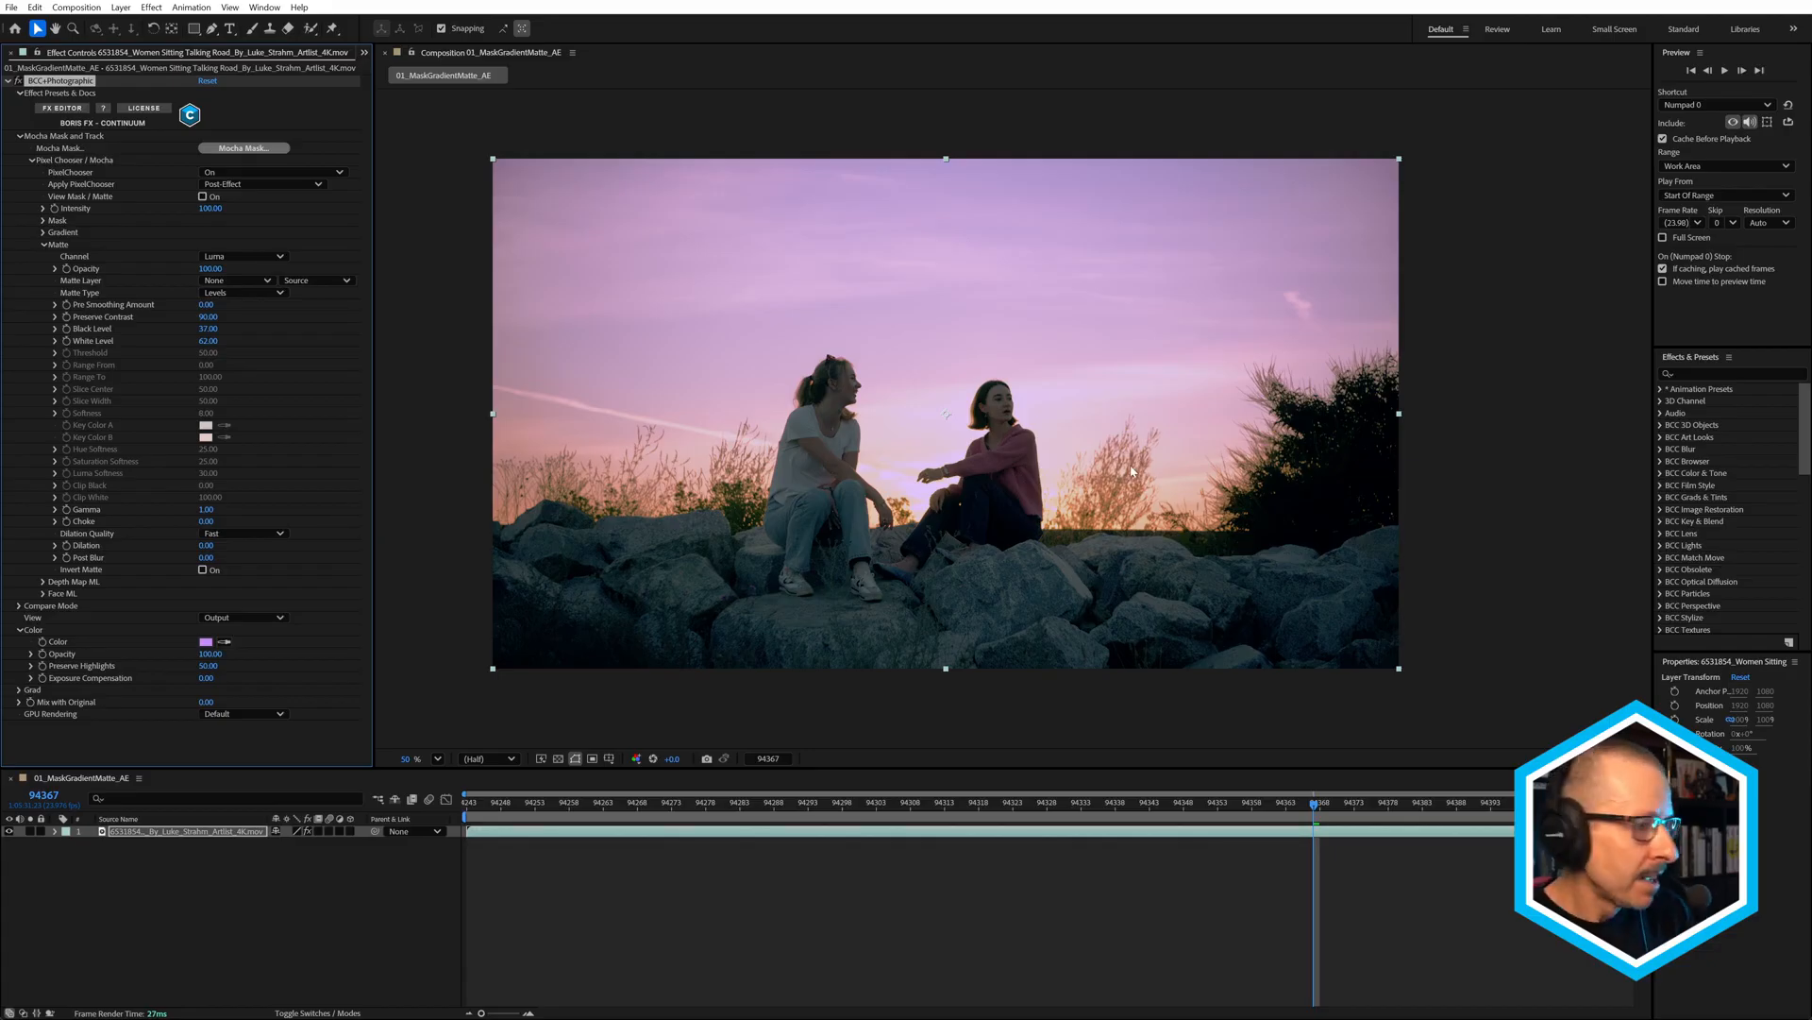
Combine the luma matte with a Linear top-to-bottom gradient and inspect the combined result in the matte view.
{"action": "left_click", "coordinate": [45, 232]}
{"action": "left_click", "coordinate": [253, 248]}
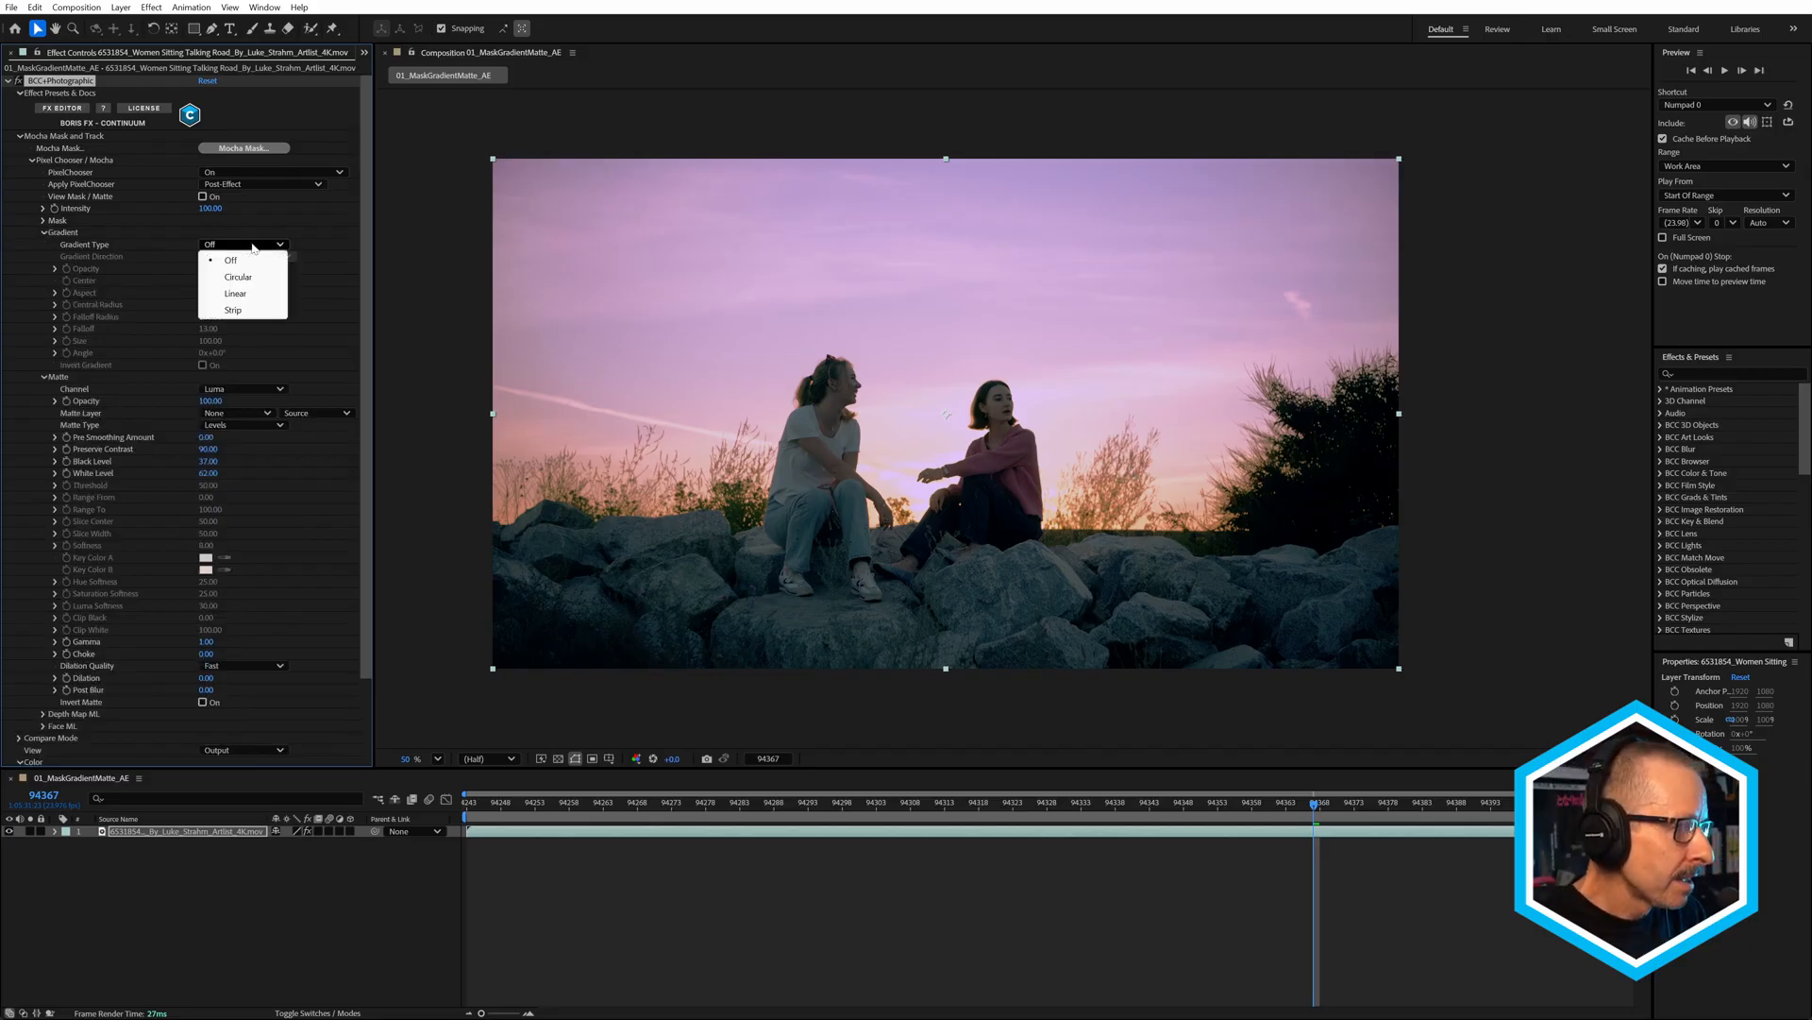
{"action": "left_click", "coordinate": [241, 294]}
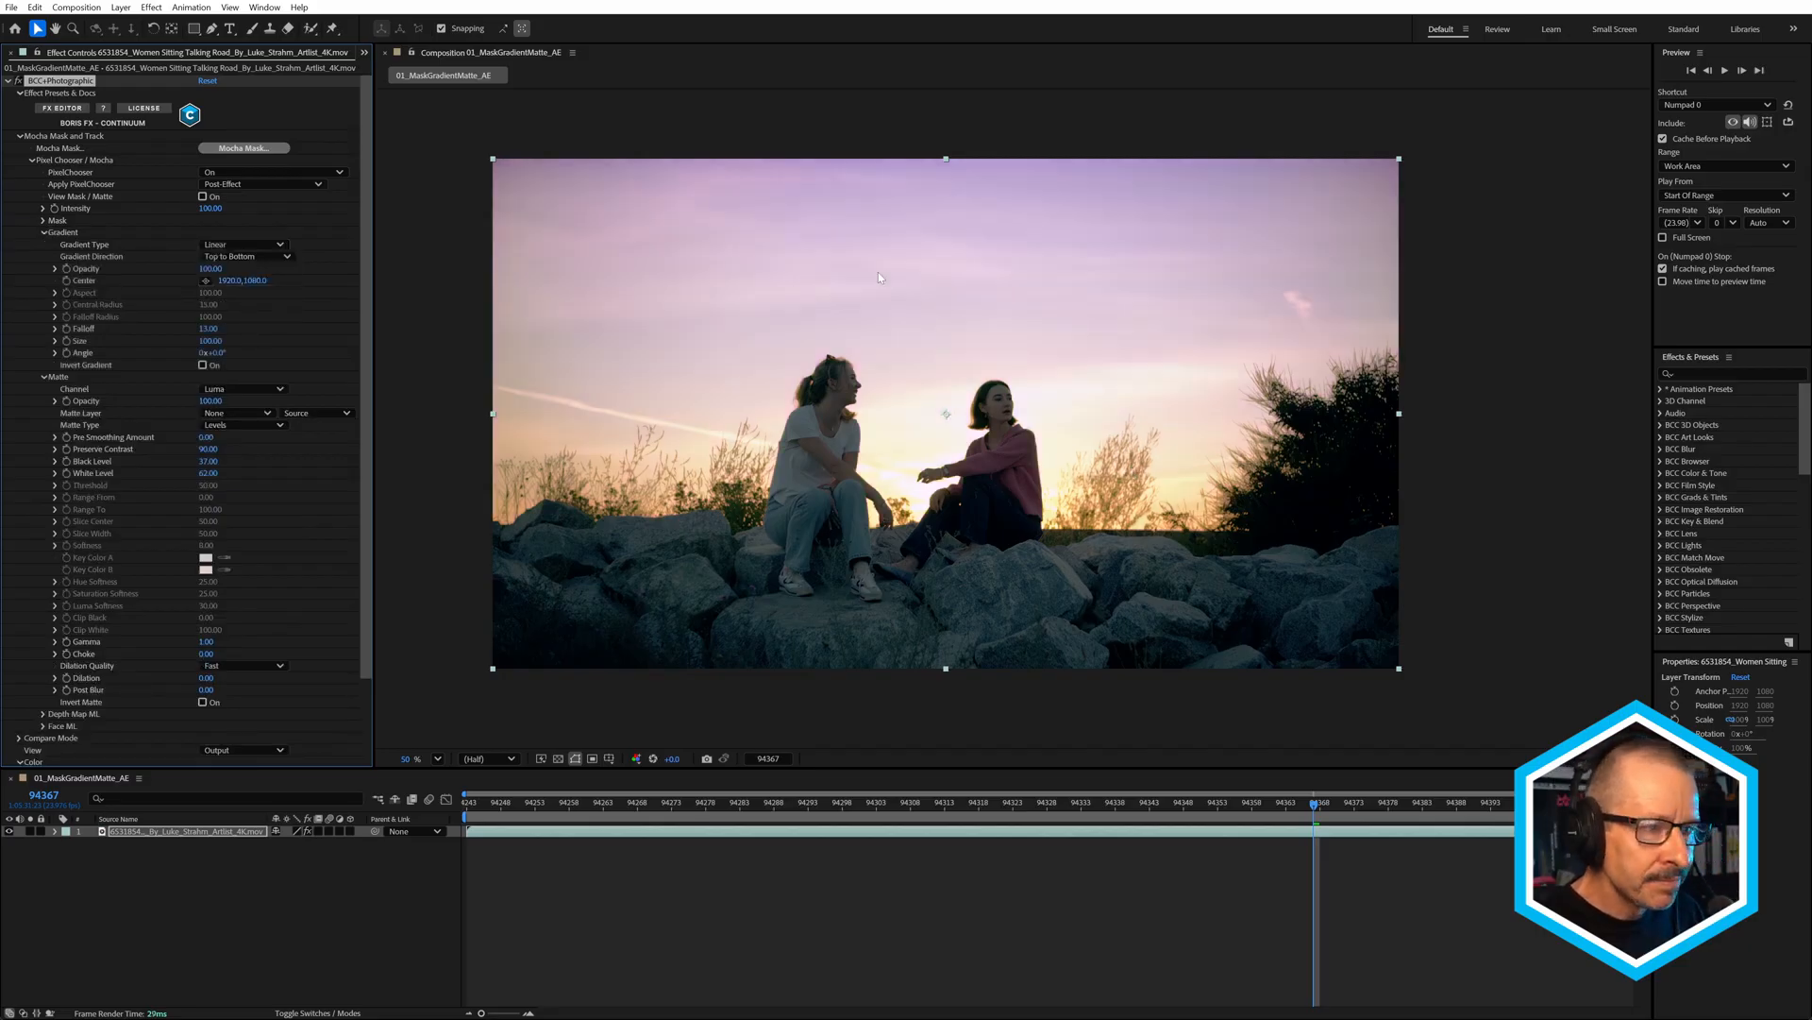
{"action": "left_click", "coordinate": [213, 197]}
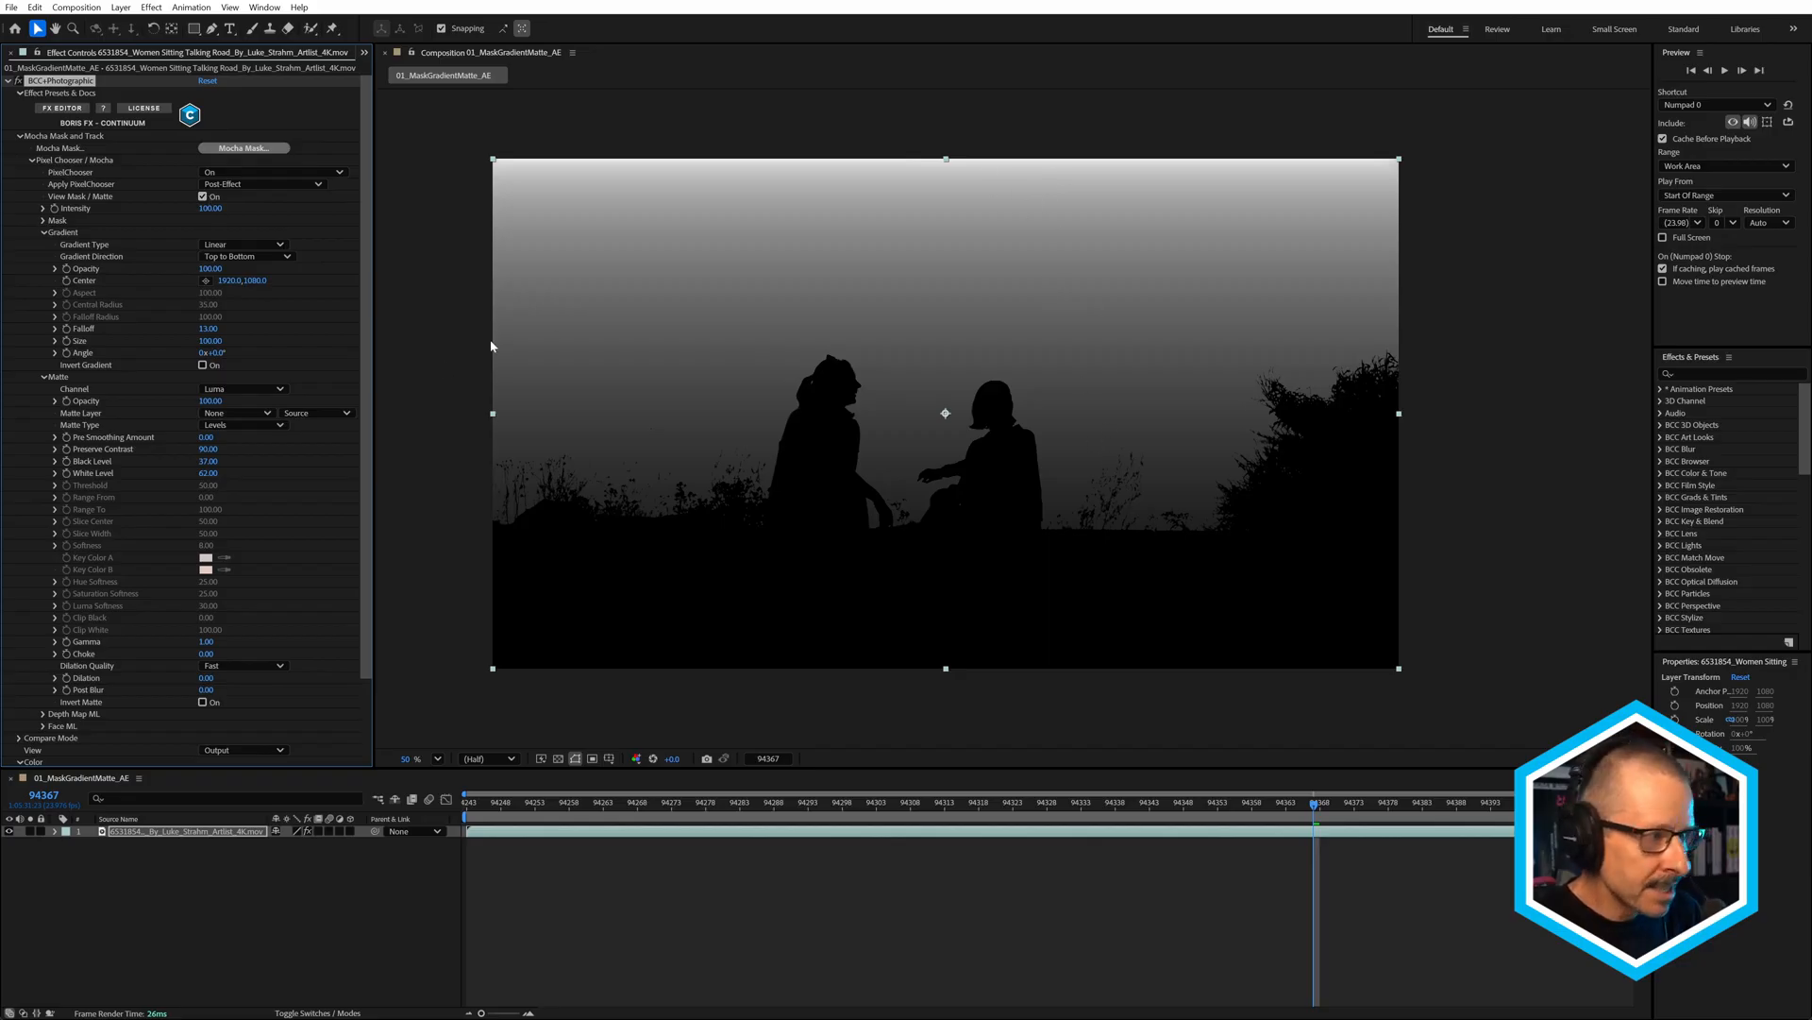
{"action": "left_click", "coordinate": [202, 196]}
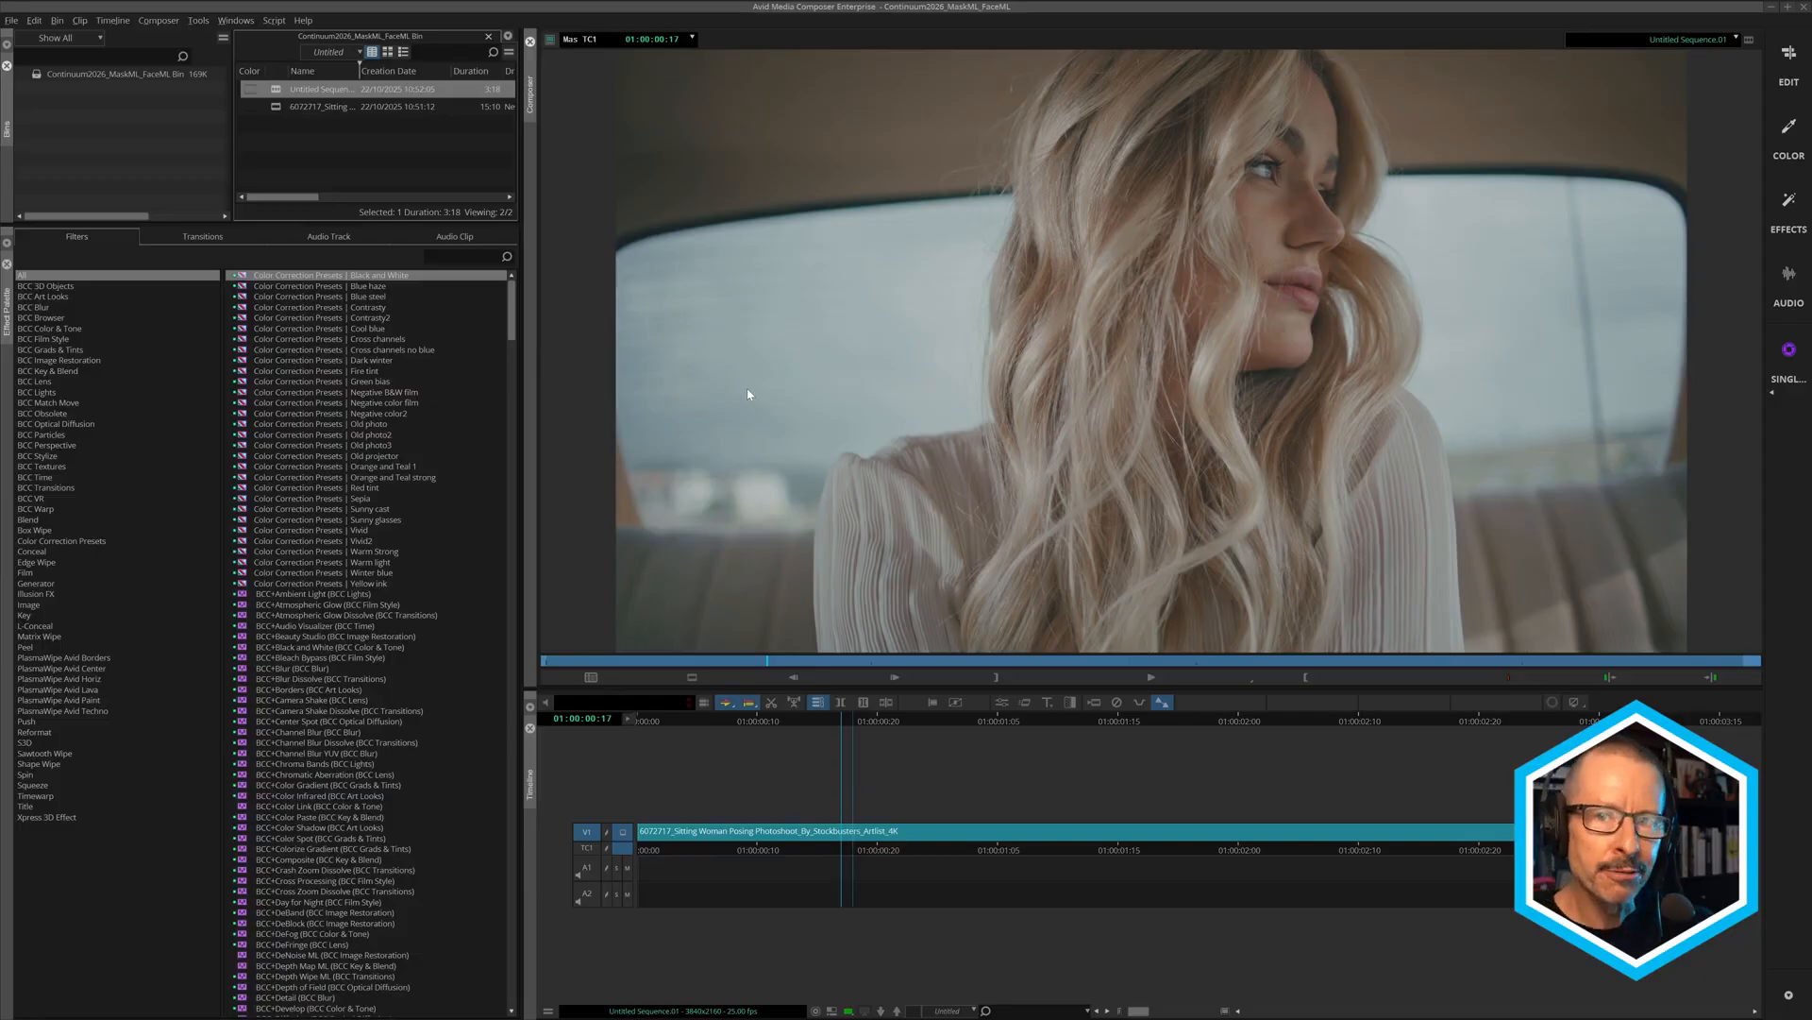
At 01:00:01:07, find the Looks filter, apply BCC+Looks to the V1 clip and show its effect parameters.
{"action": "left_click_drag", "start_coordinate": [829, 722], "coordinate": [1031, 800]}
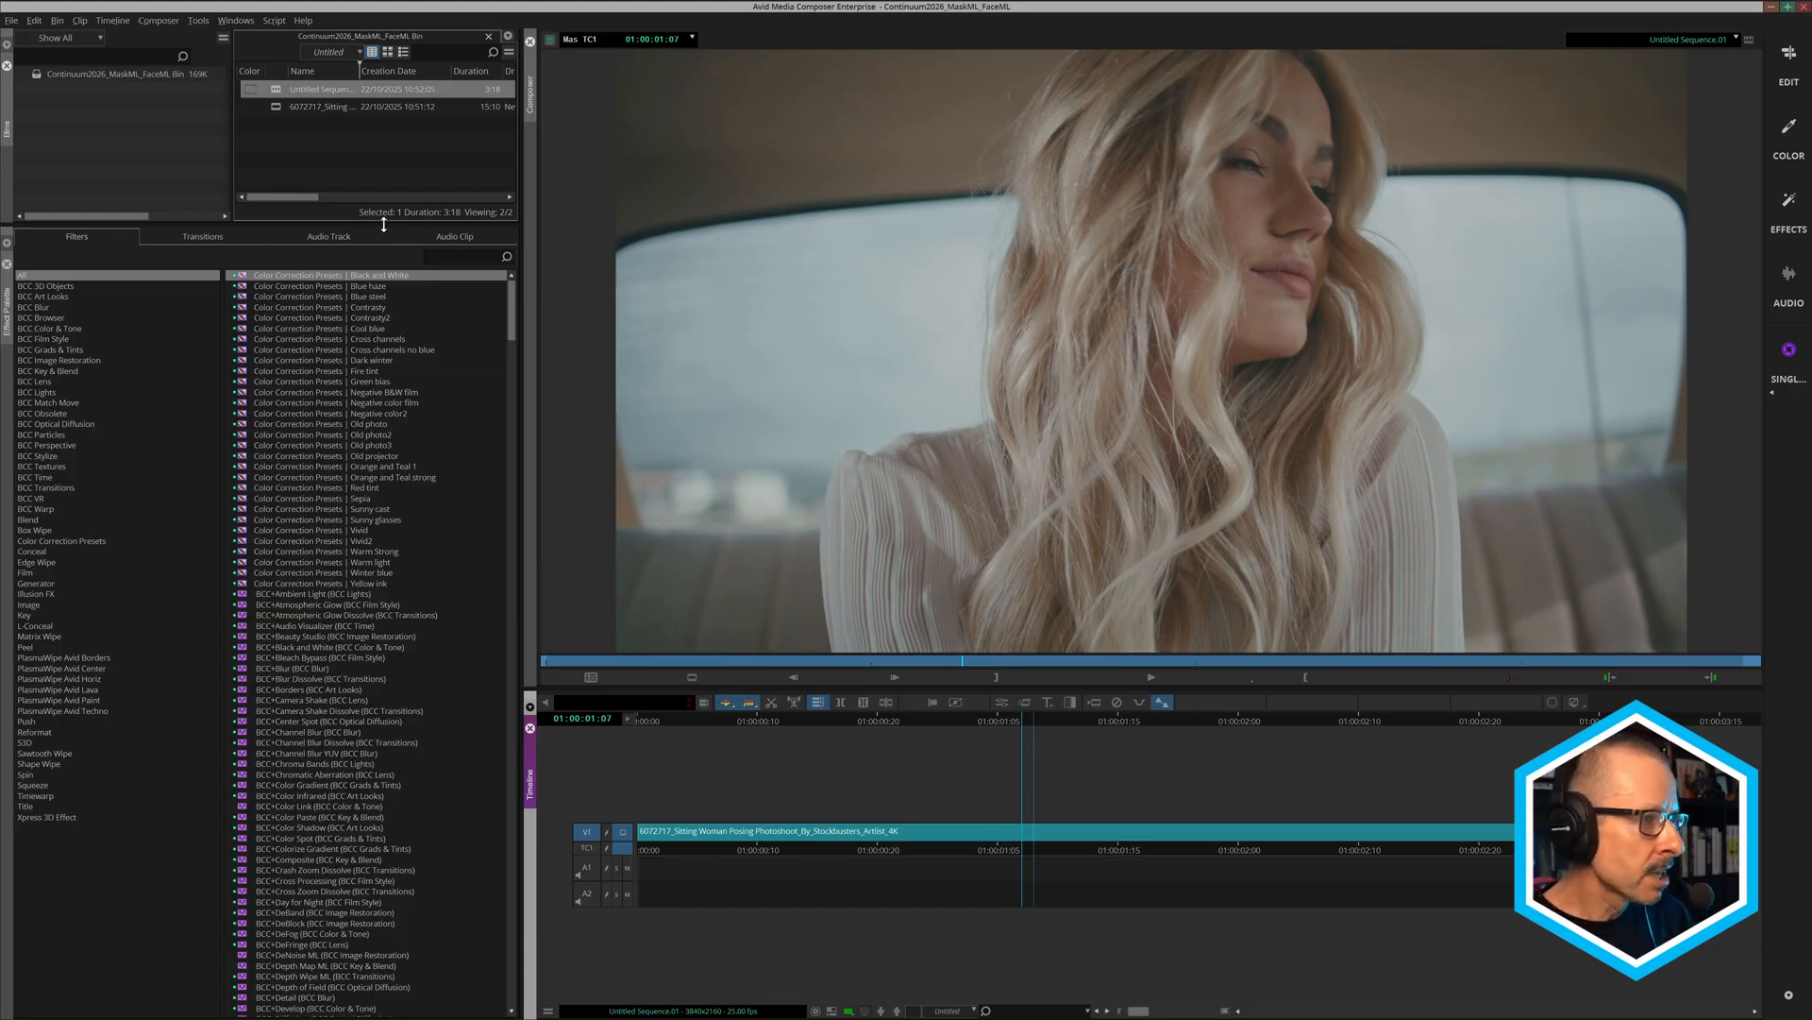
{"action": "left_click", "coordinate": [465, 256]}
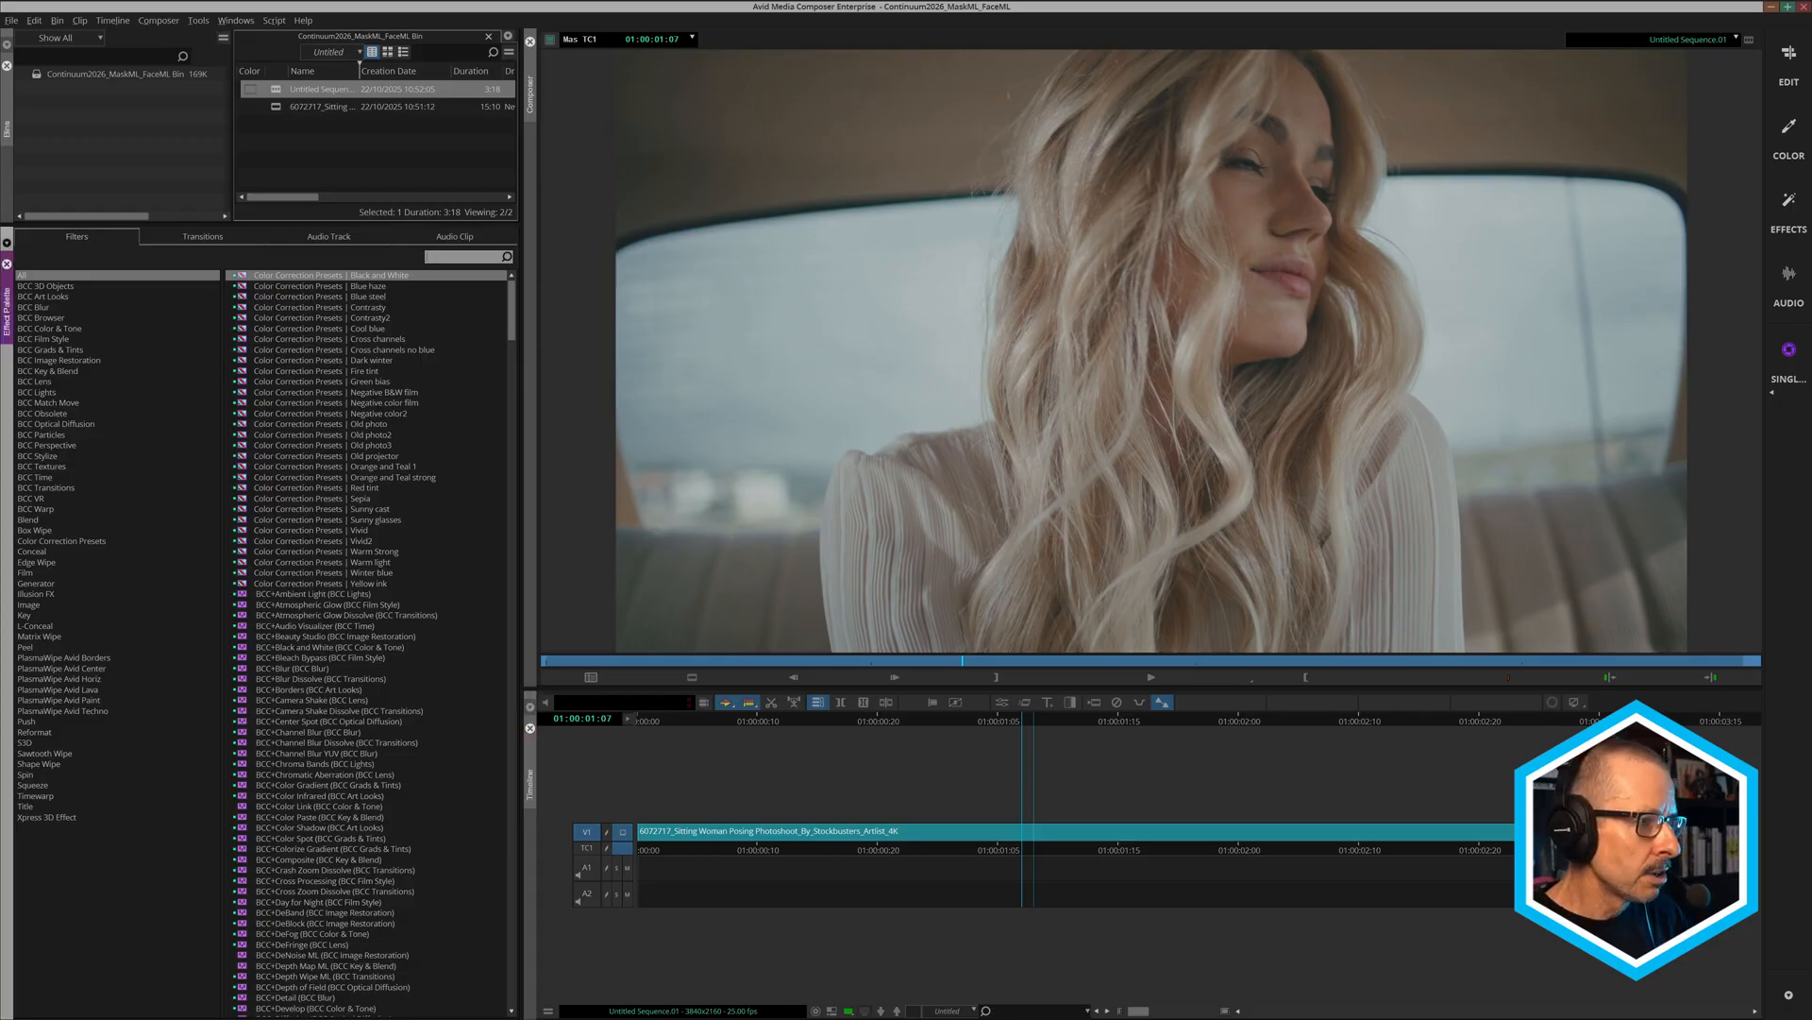
{"action": "type", "text": "look"}
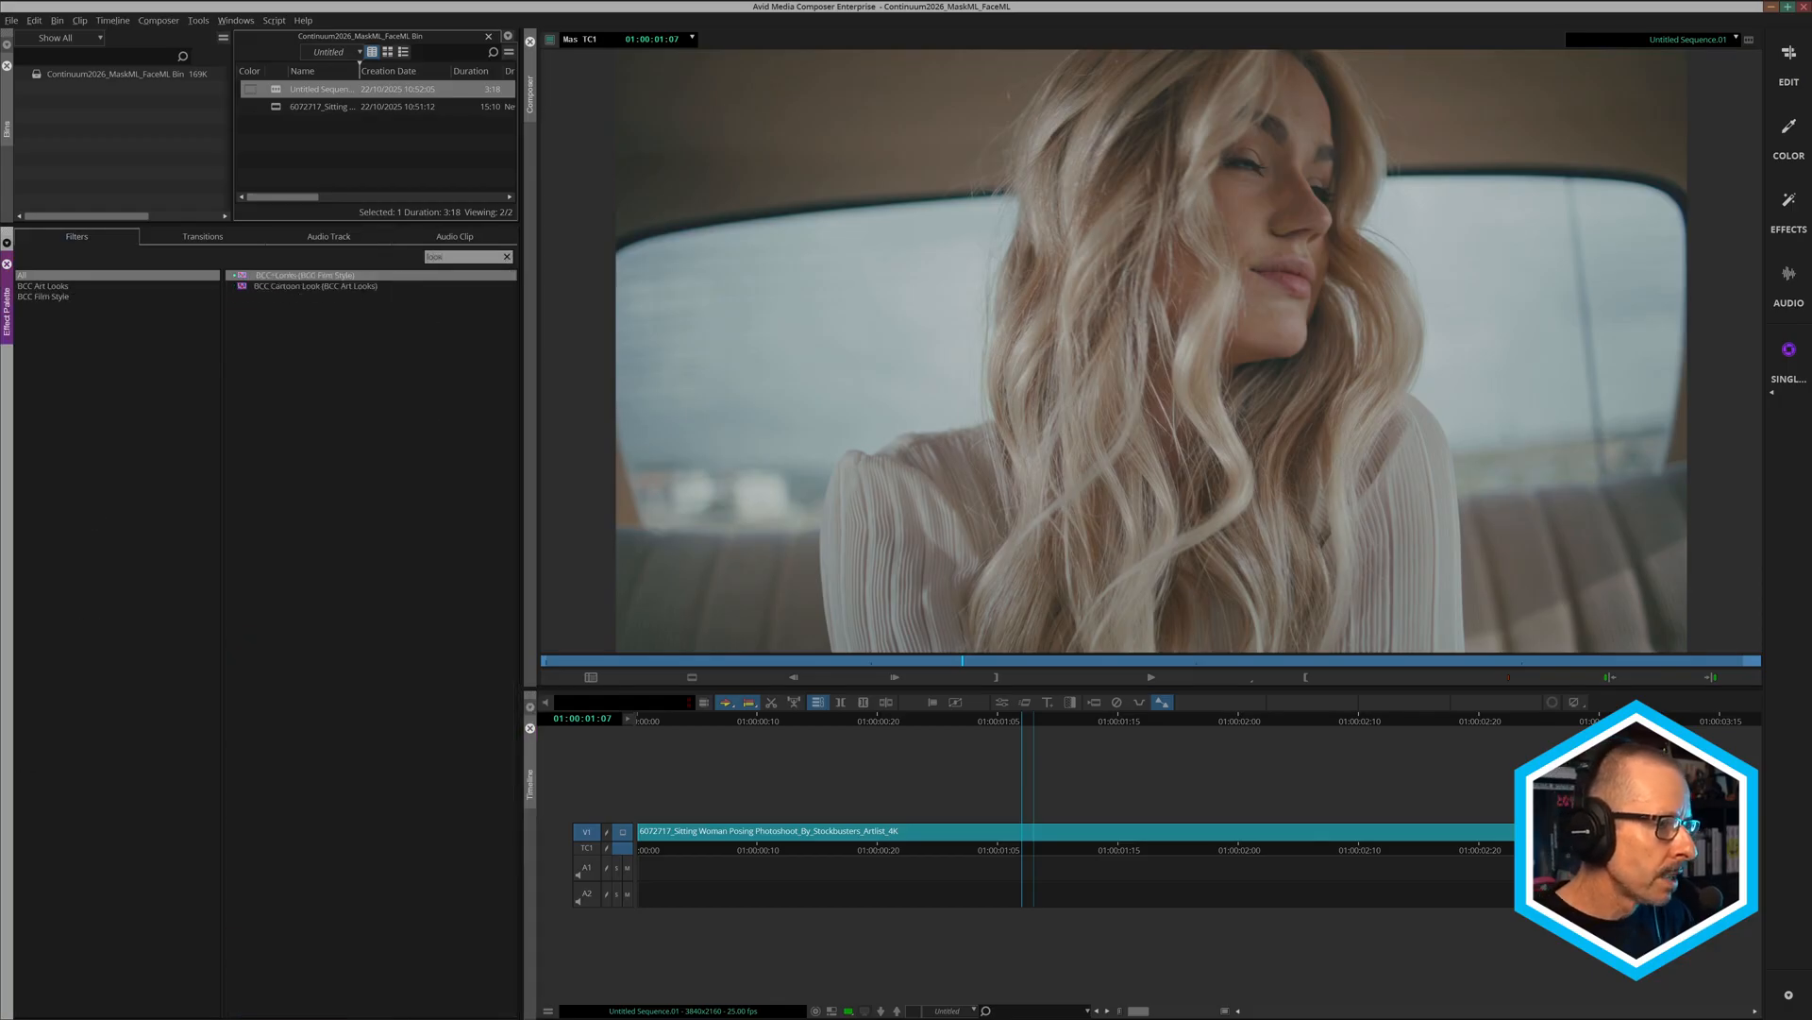
{"action": "left_click", "coordinate": [266, 274]}
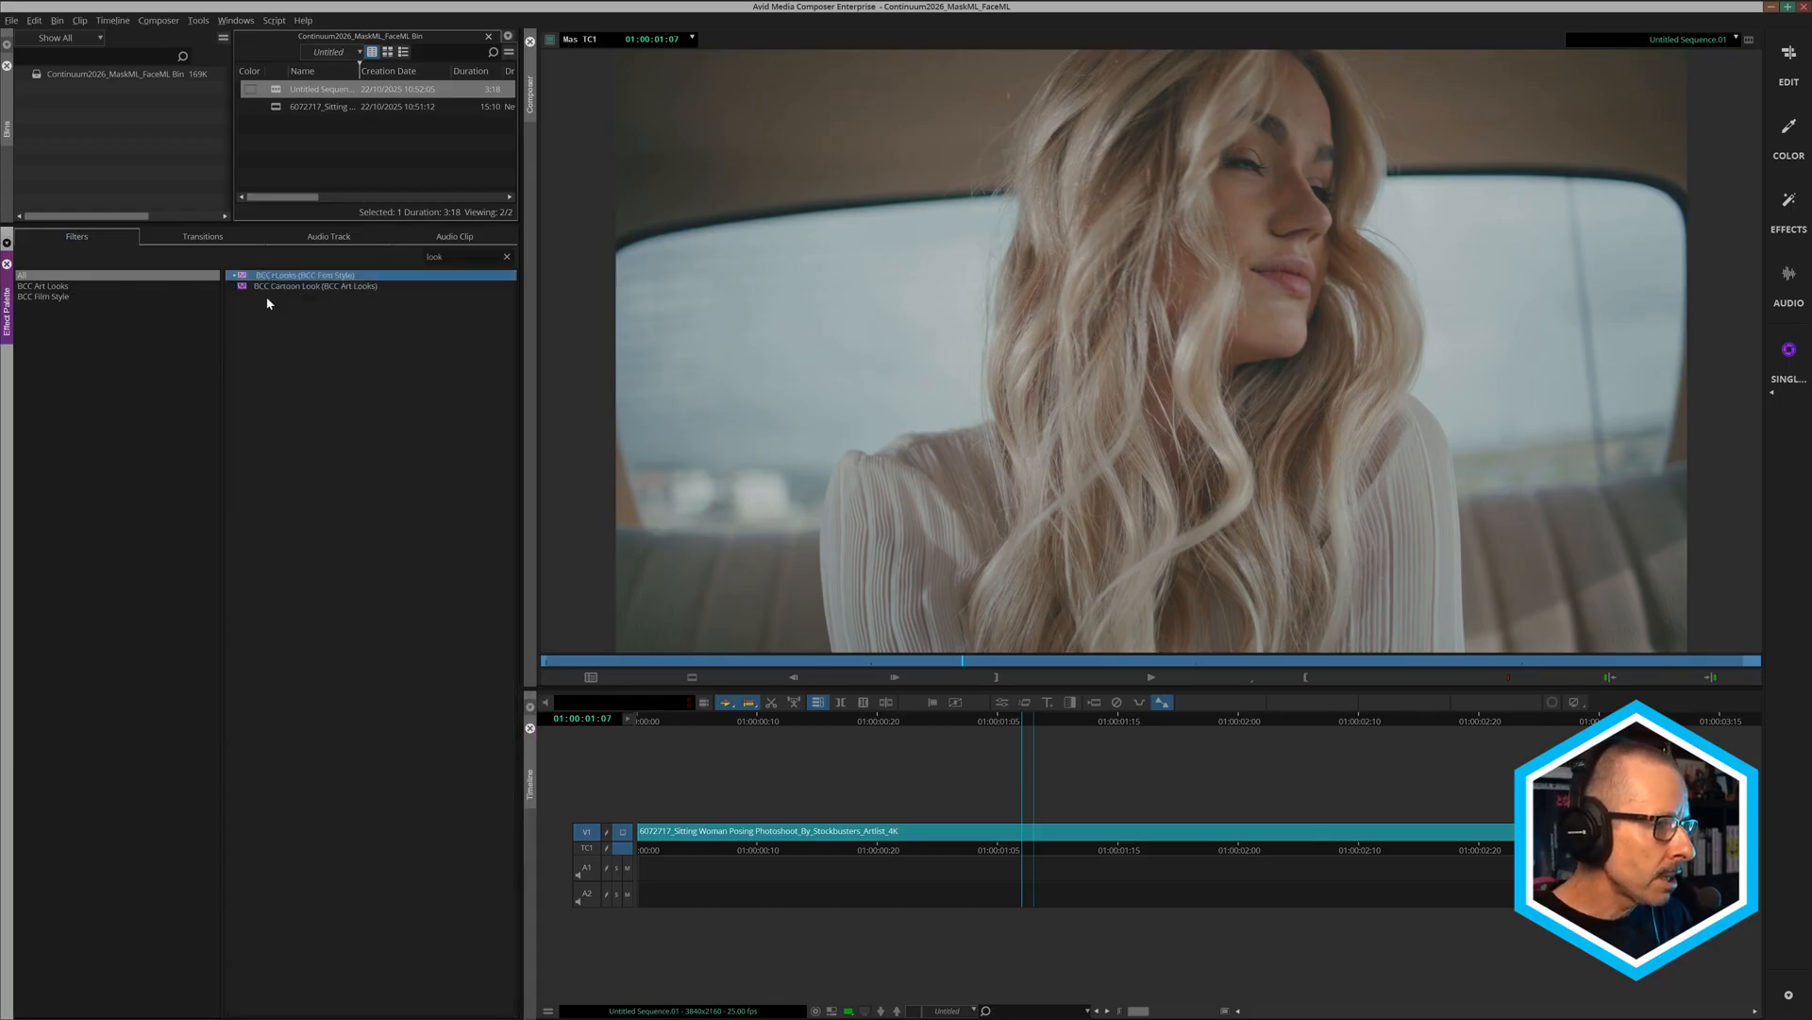
{"action": "left_click_drag", "start_coordinate": [274, 275], "coordinate": [999, 832]}
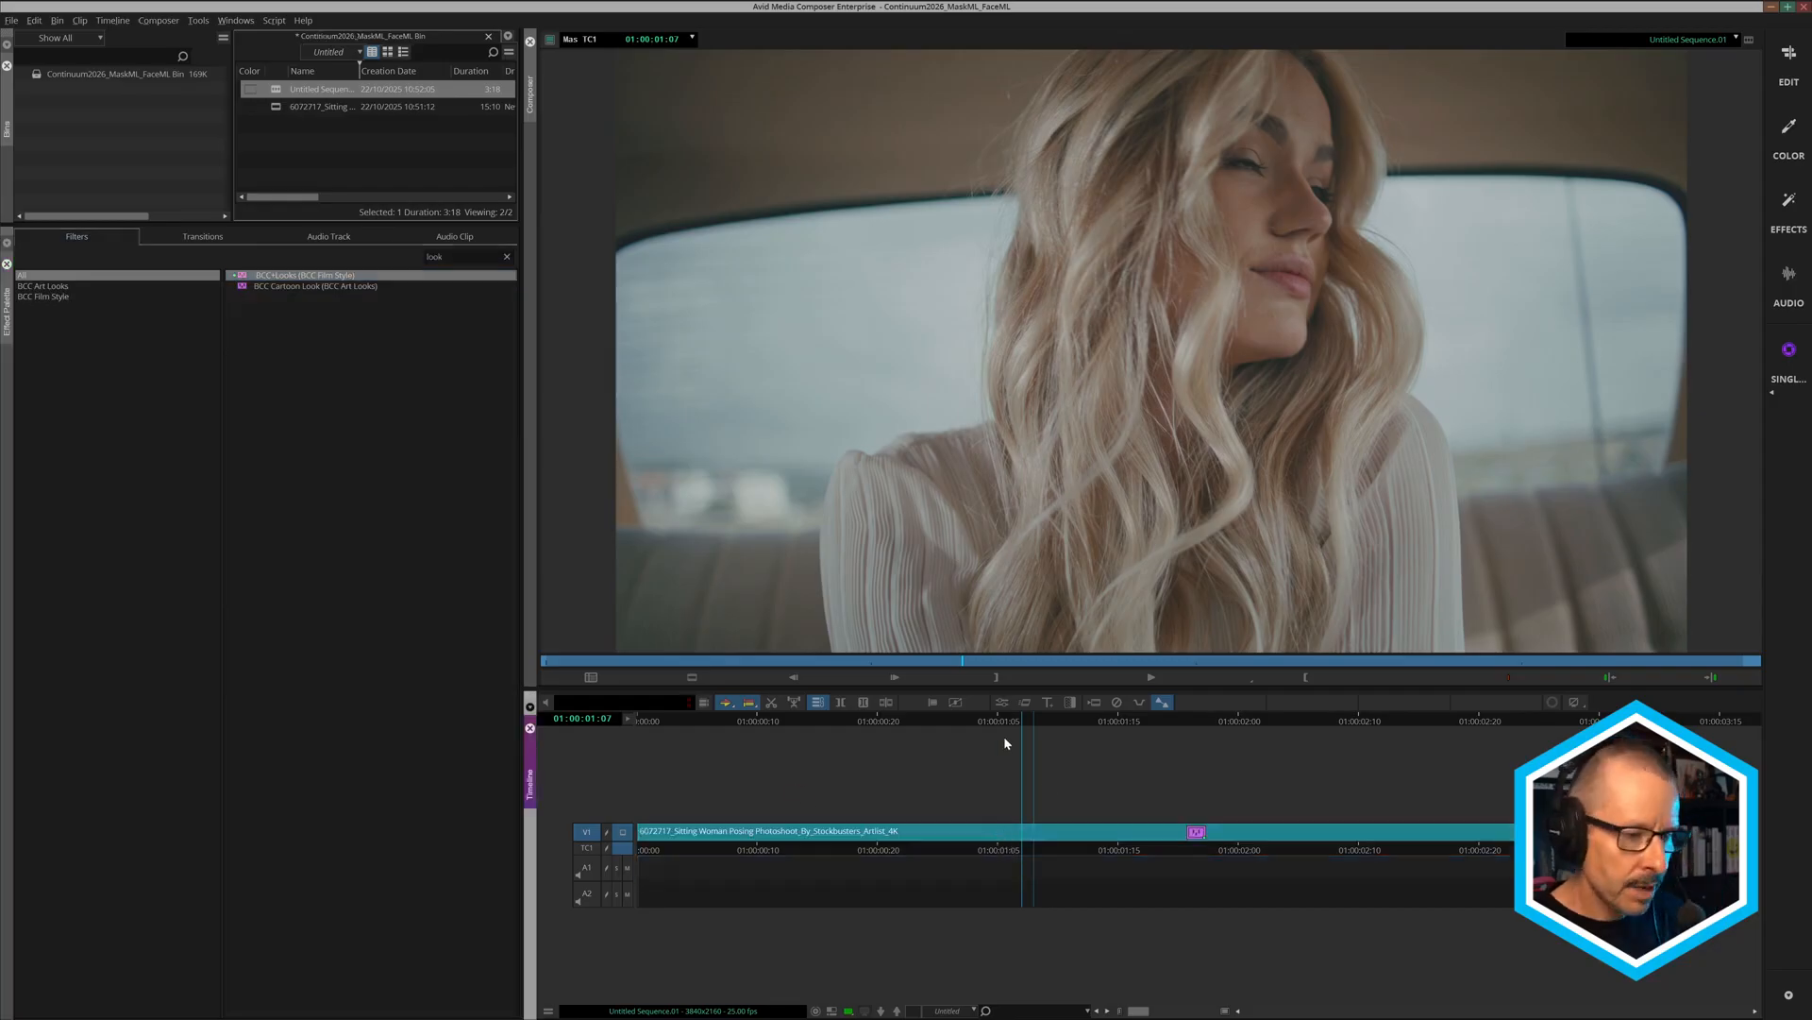
{"action": "left_click", "coordinate": [1003, 702]}
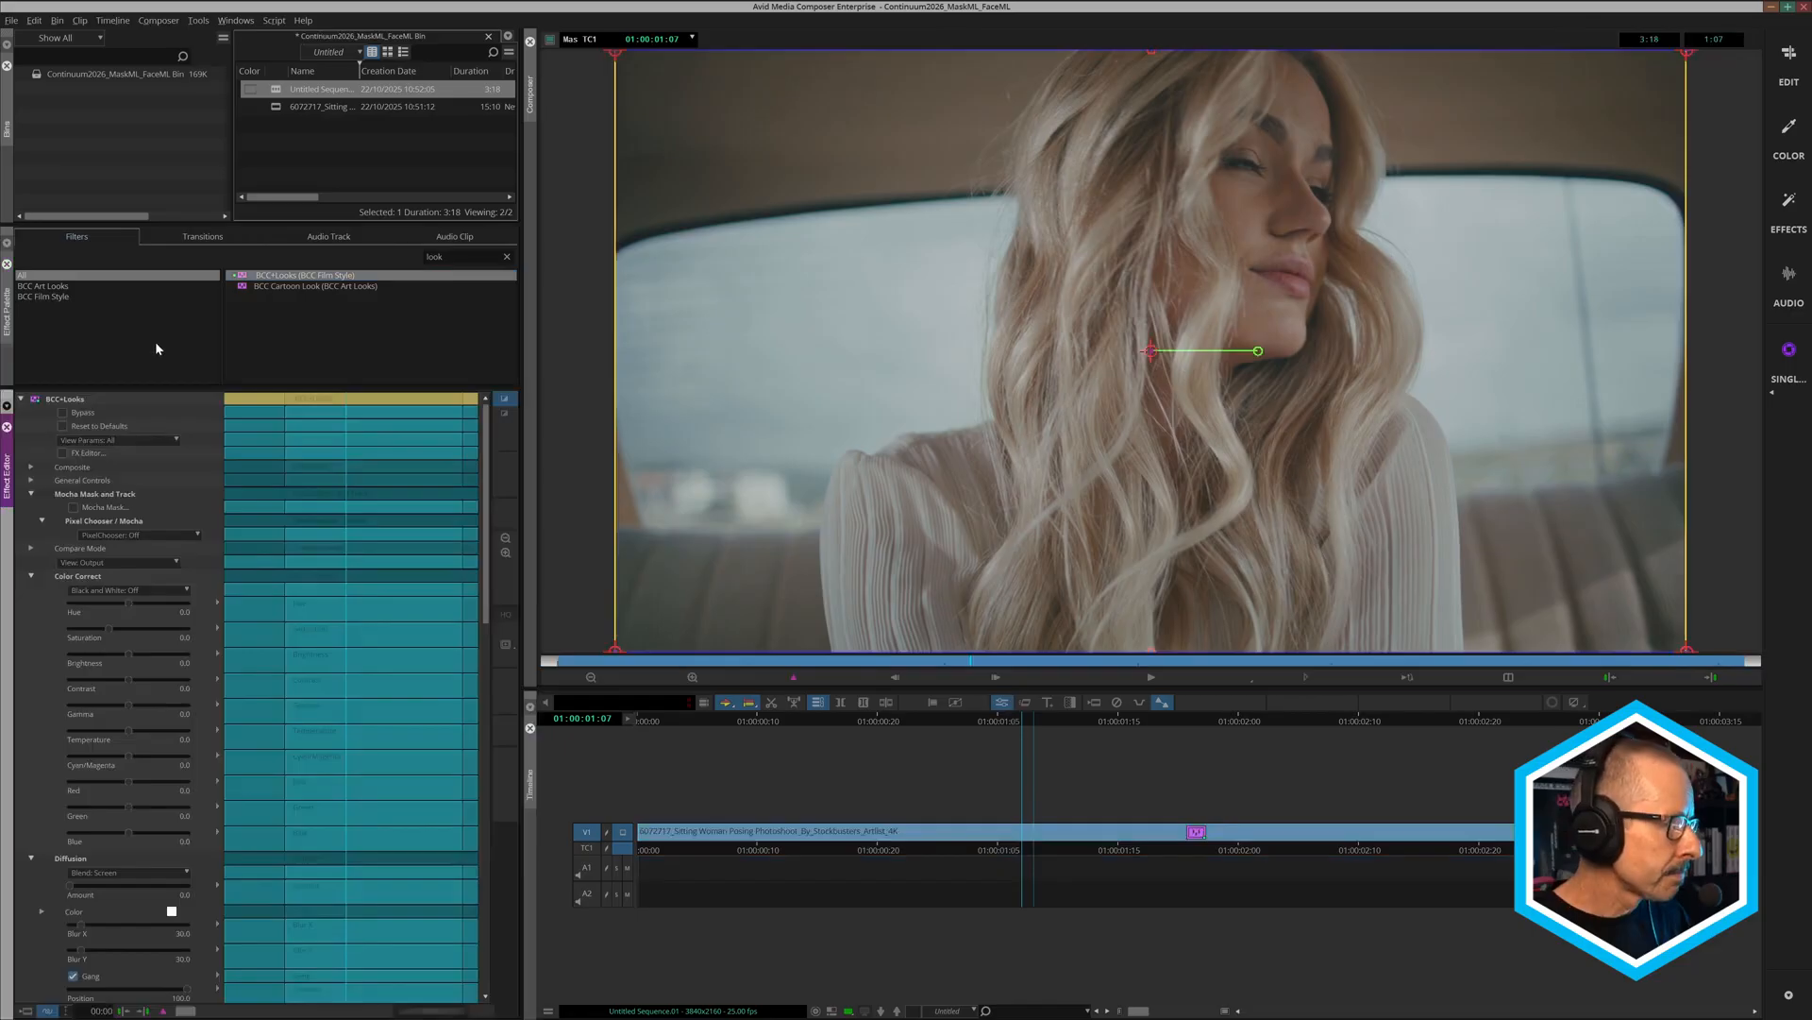
Browse the Looks presets in the FX Editor, trying Bleach Cool, and apply the Cool preset to the clip.
{"action": "left_click", "coordinate": [64, 453]}
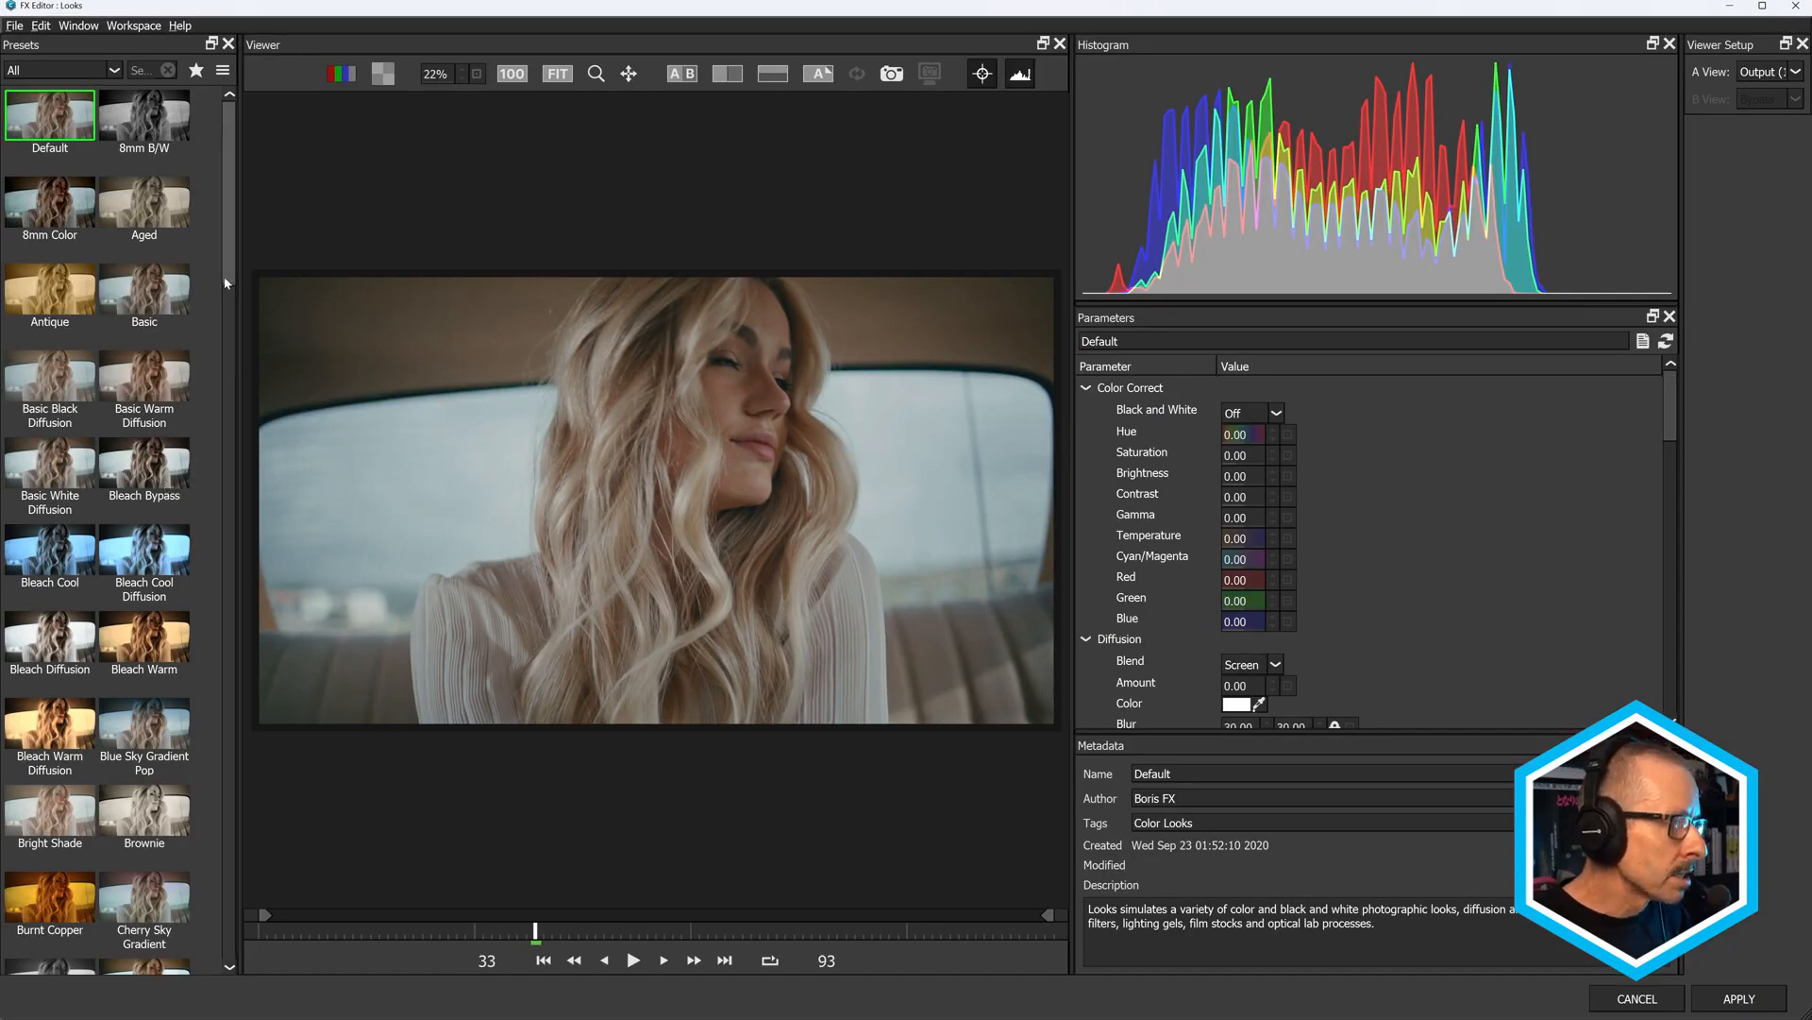
{"action": "left_click", "coordinate": [62, 557]}
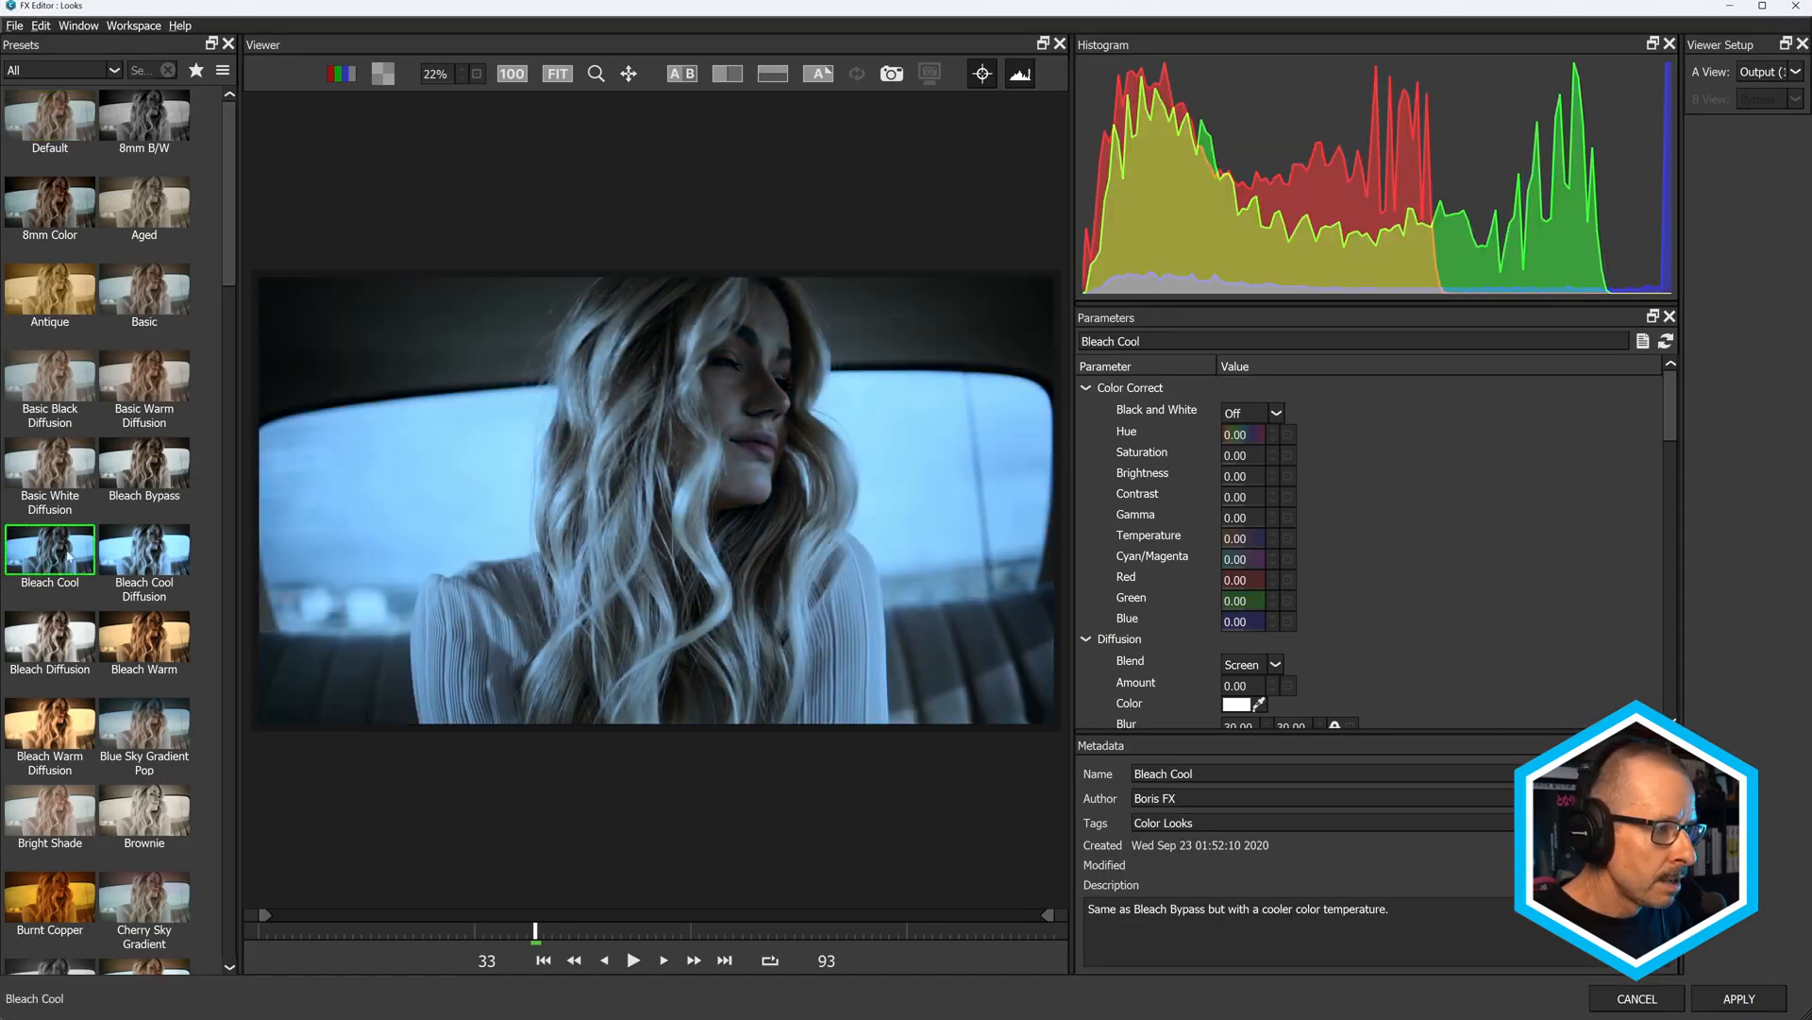
{"action": "scroll", "coordinate": [229, 285], "scroll_direction": "down", "scroll_amount": 1}
{"action": "scroll", "coordinate": [229, 285], "scroll_direction": "down", "scroll_amount": 6}
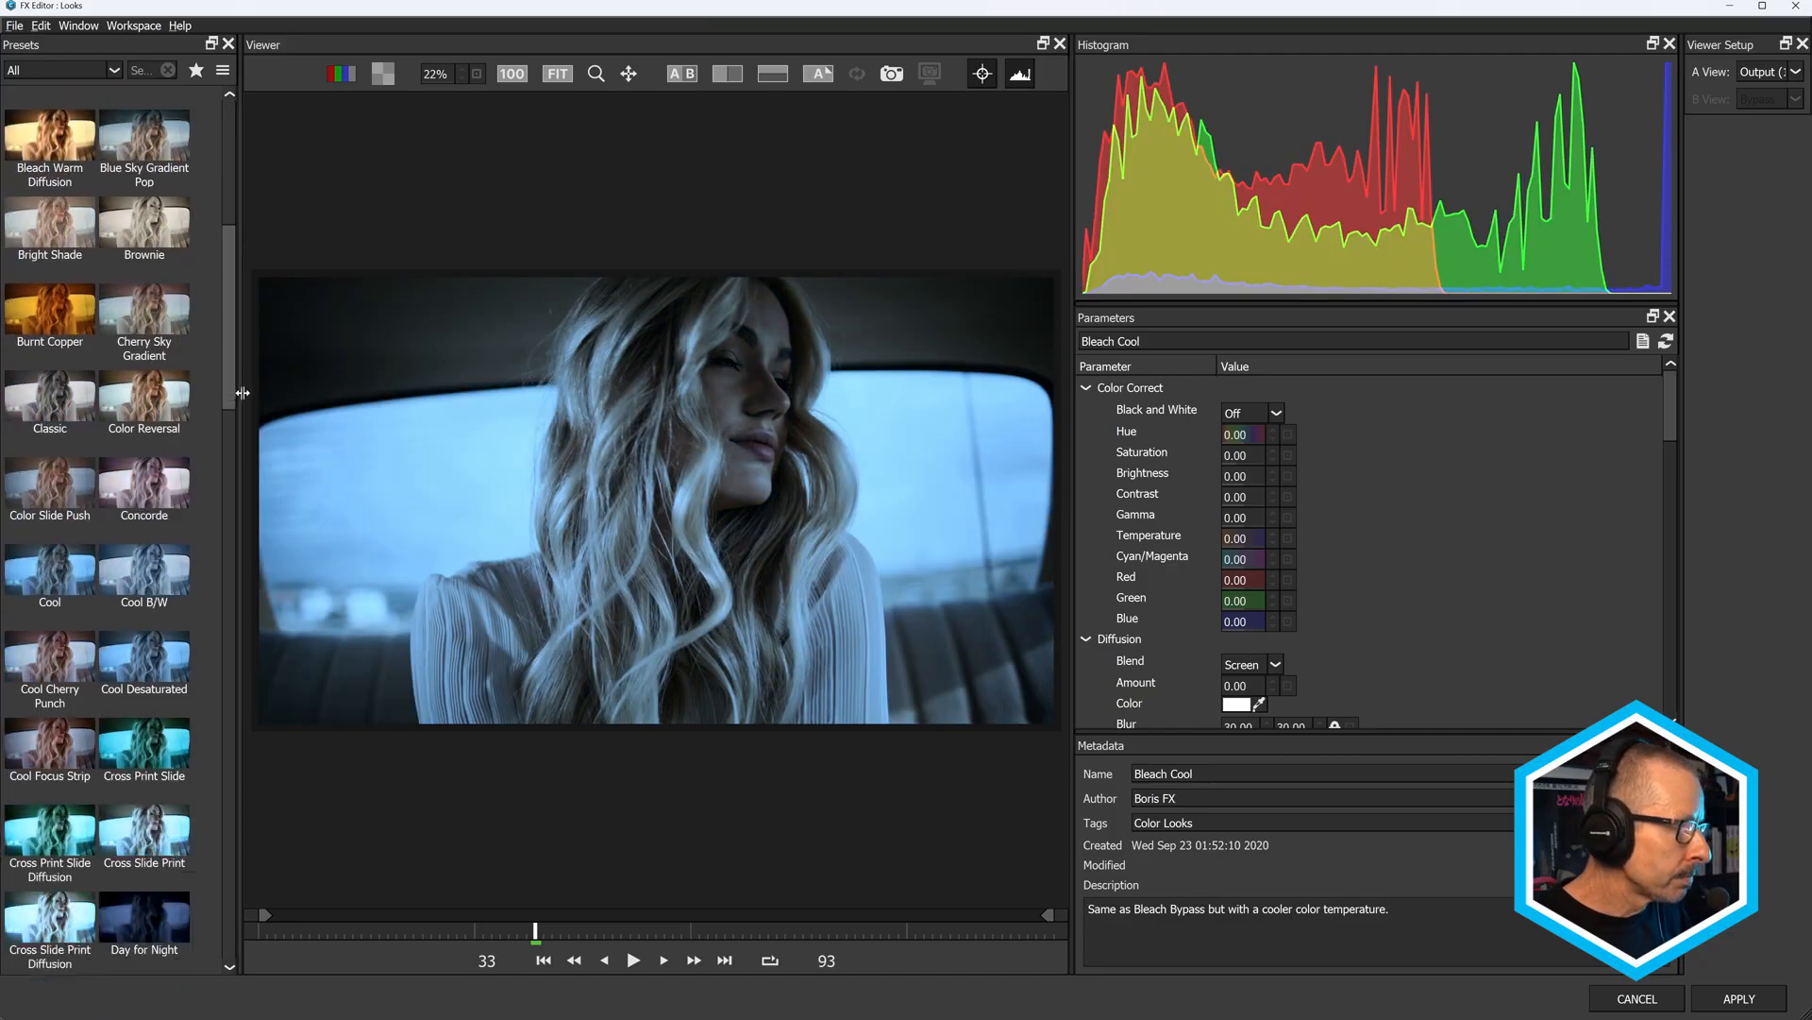
{"action": "left_click", "coordinate": [69, 575]}
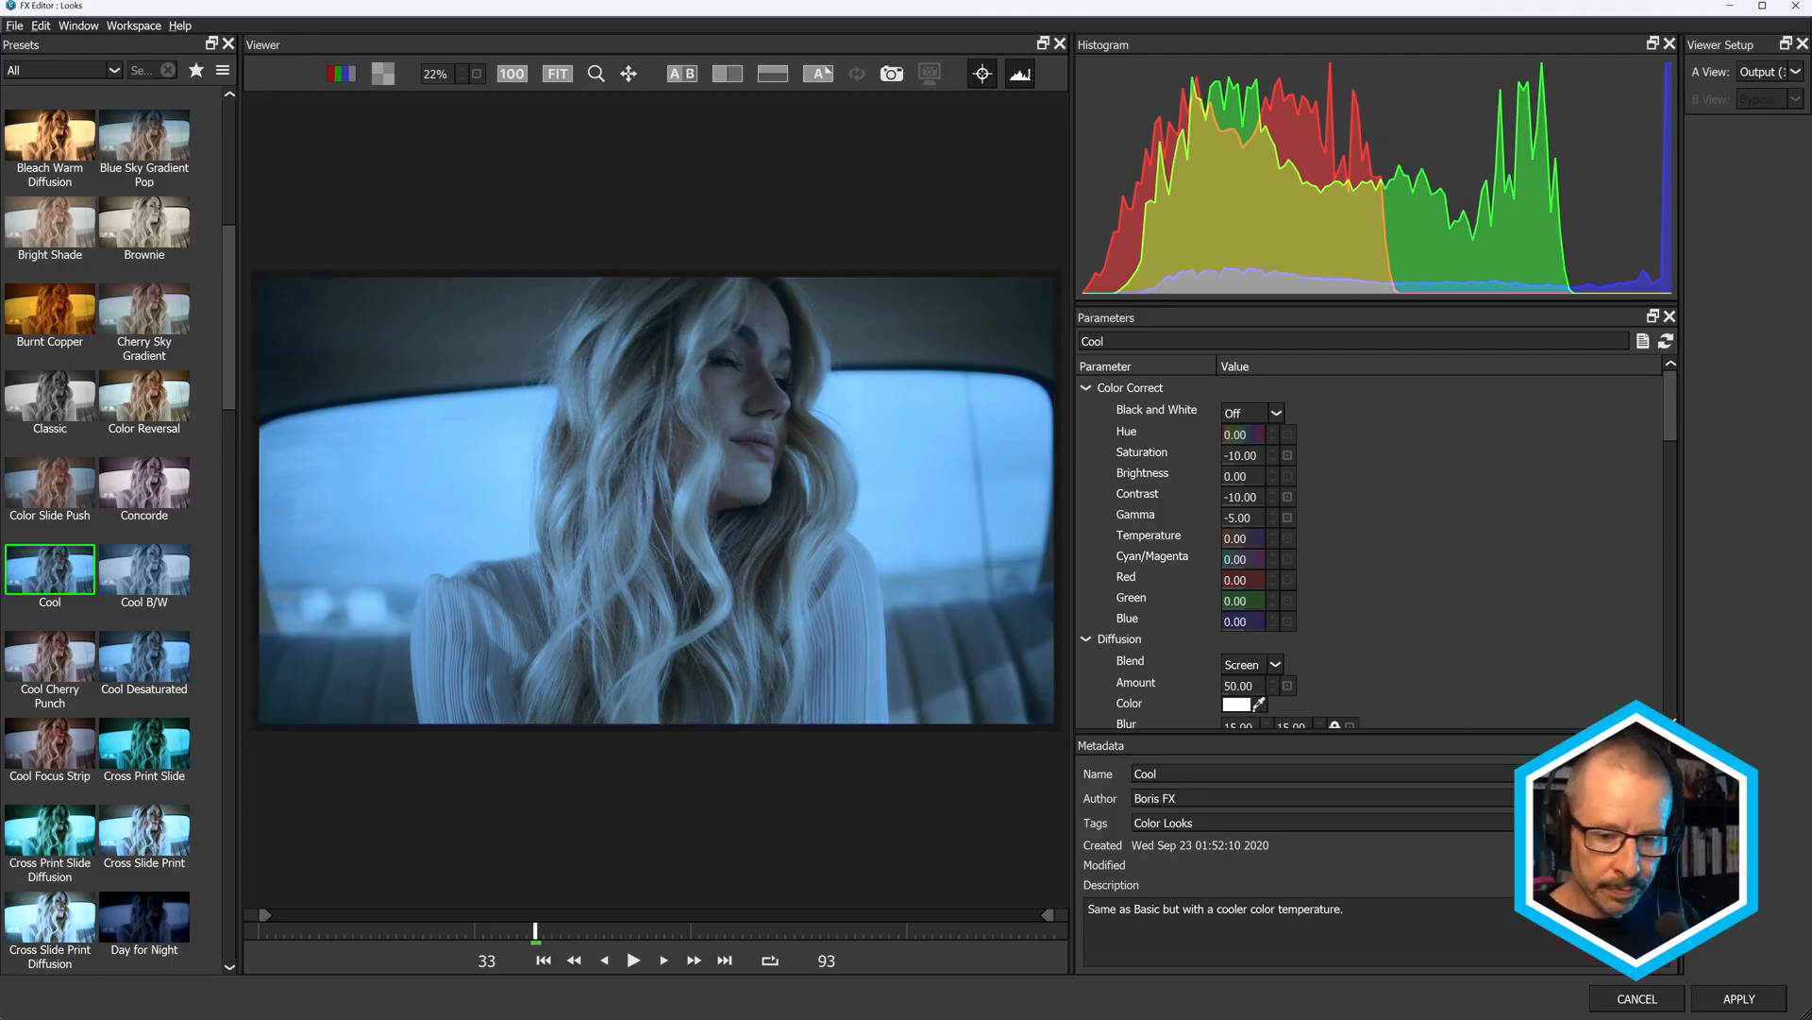
{"action": "left_click", "coordinate": [1740, 999]}
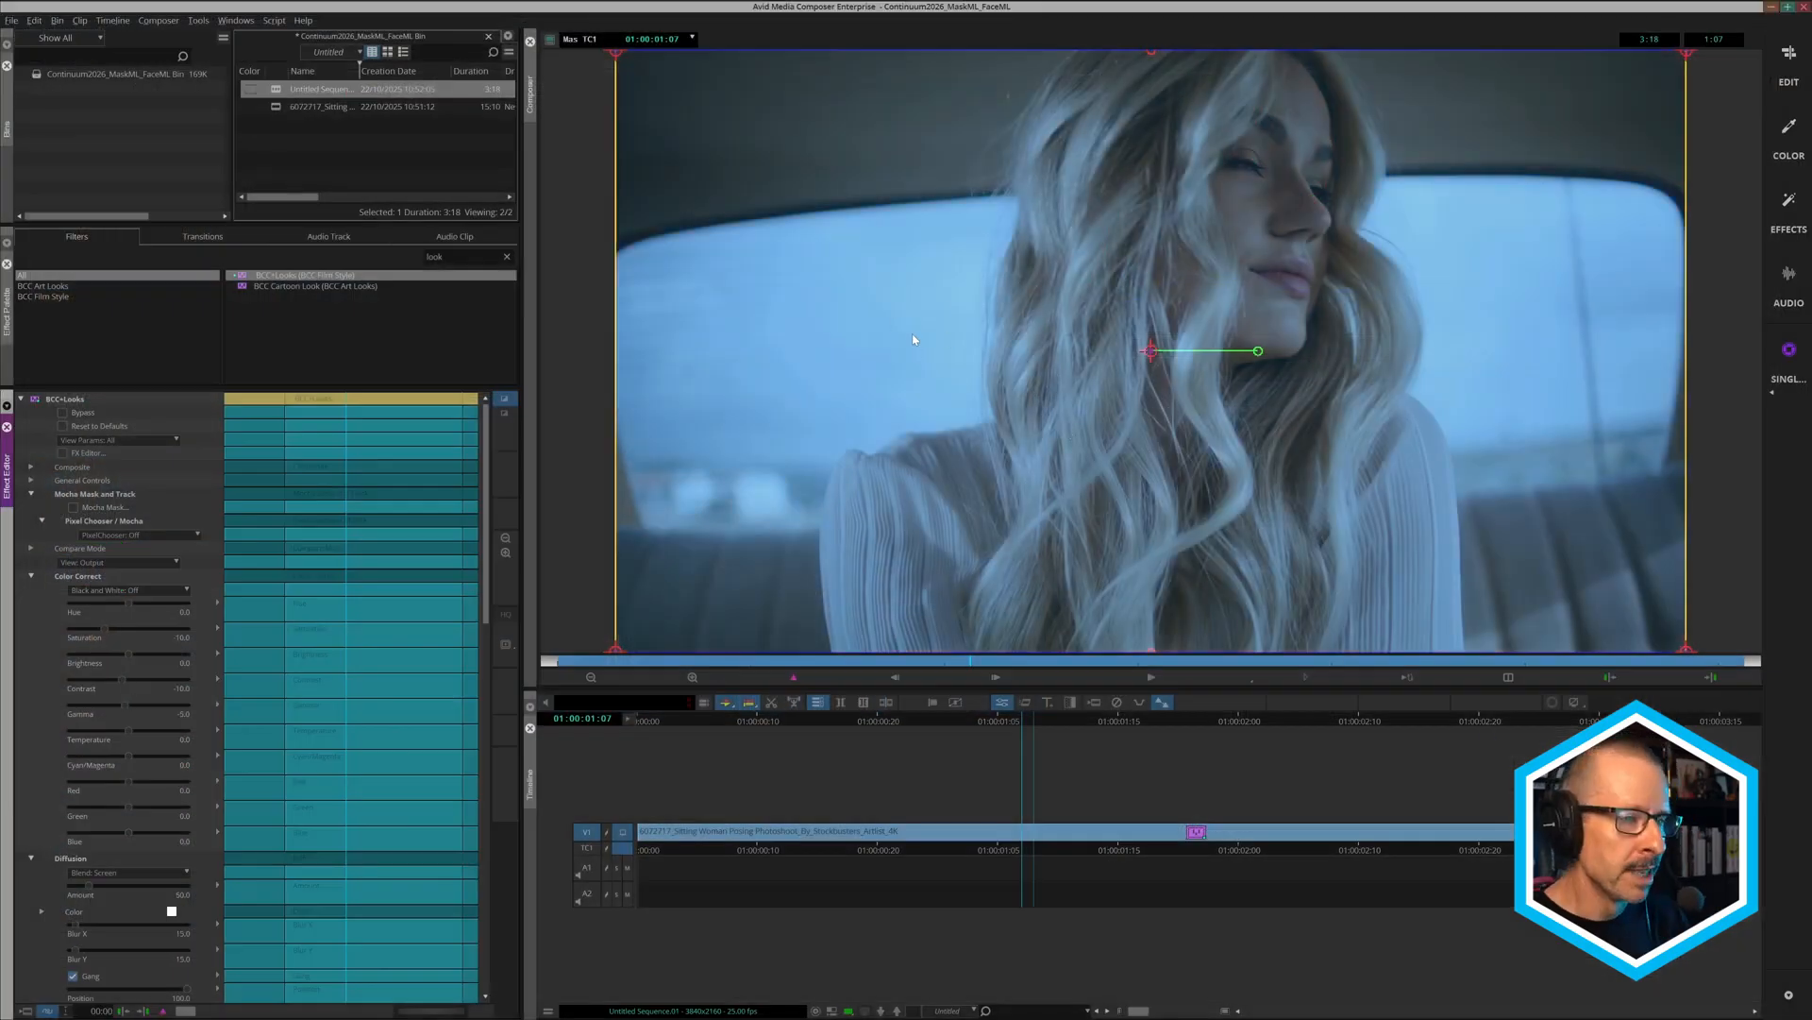
Turn the PixelChooser on for the BCC+Looks effect.
{"action": "left_click", "coordinate": [153, 534]}
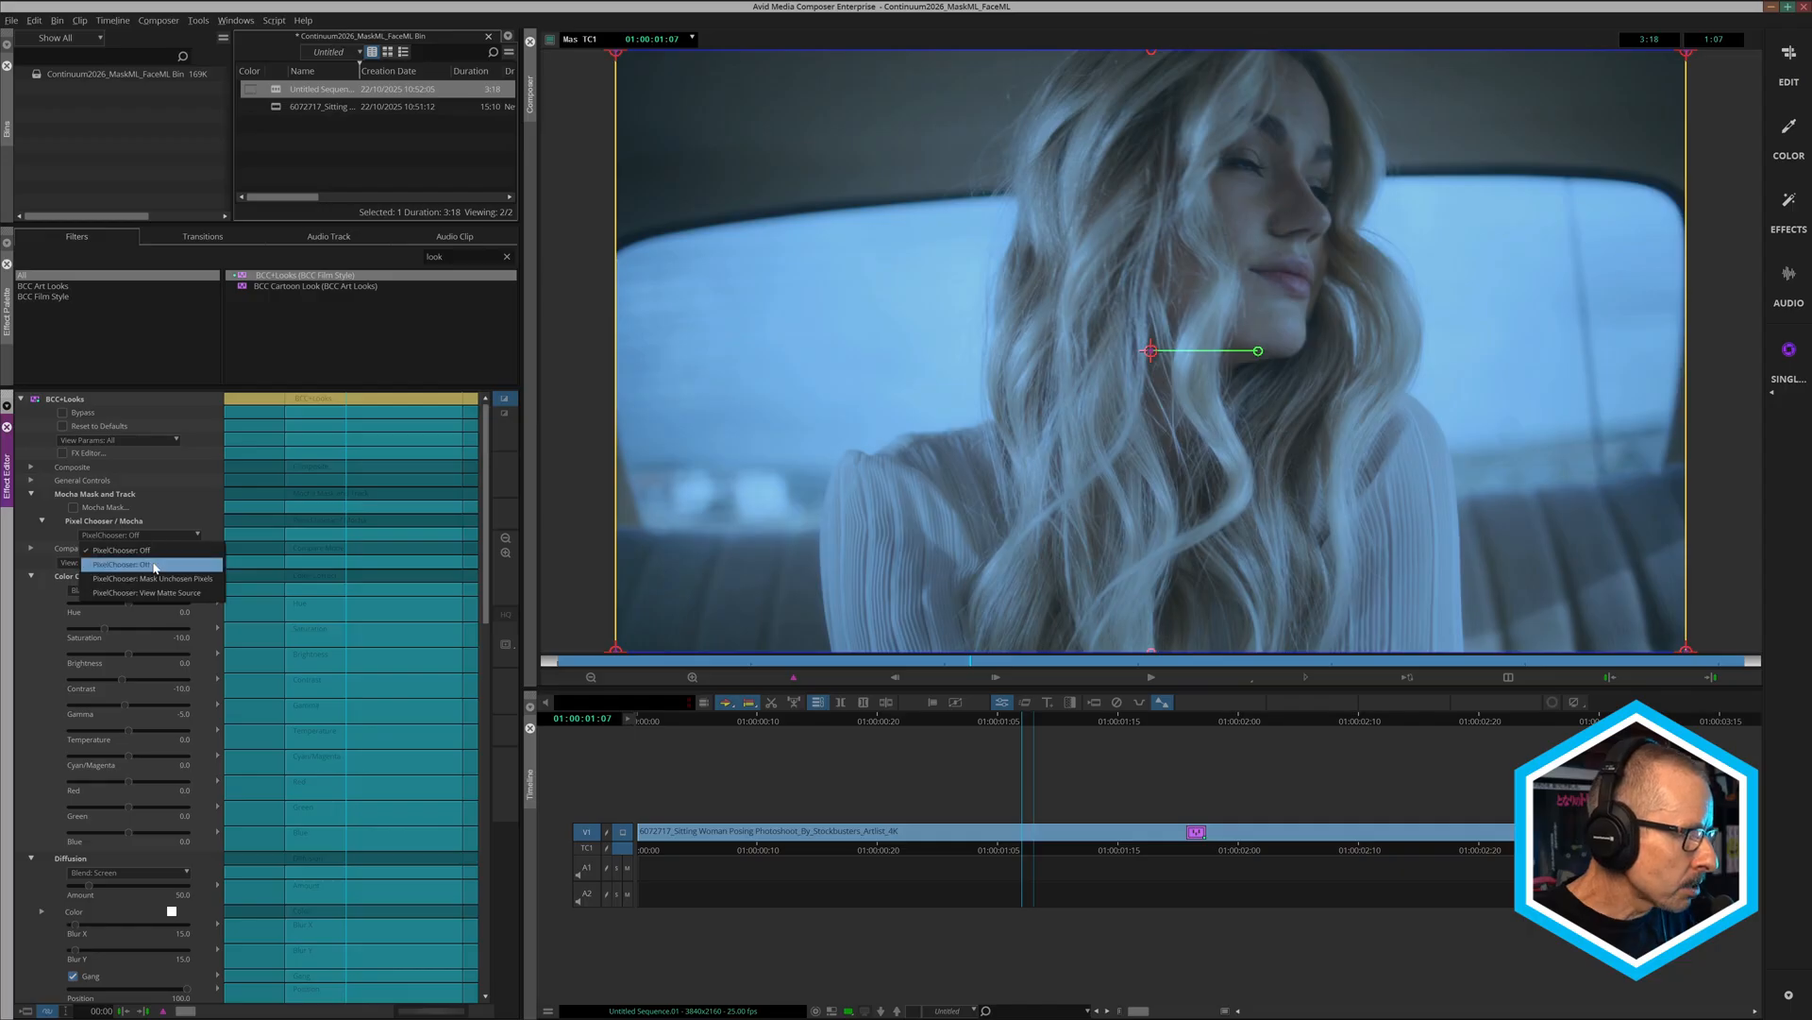
{"action": "left_click", "coordinate": [149, 546]}
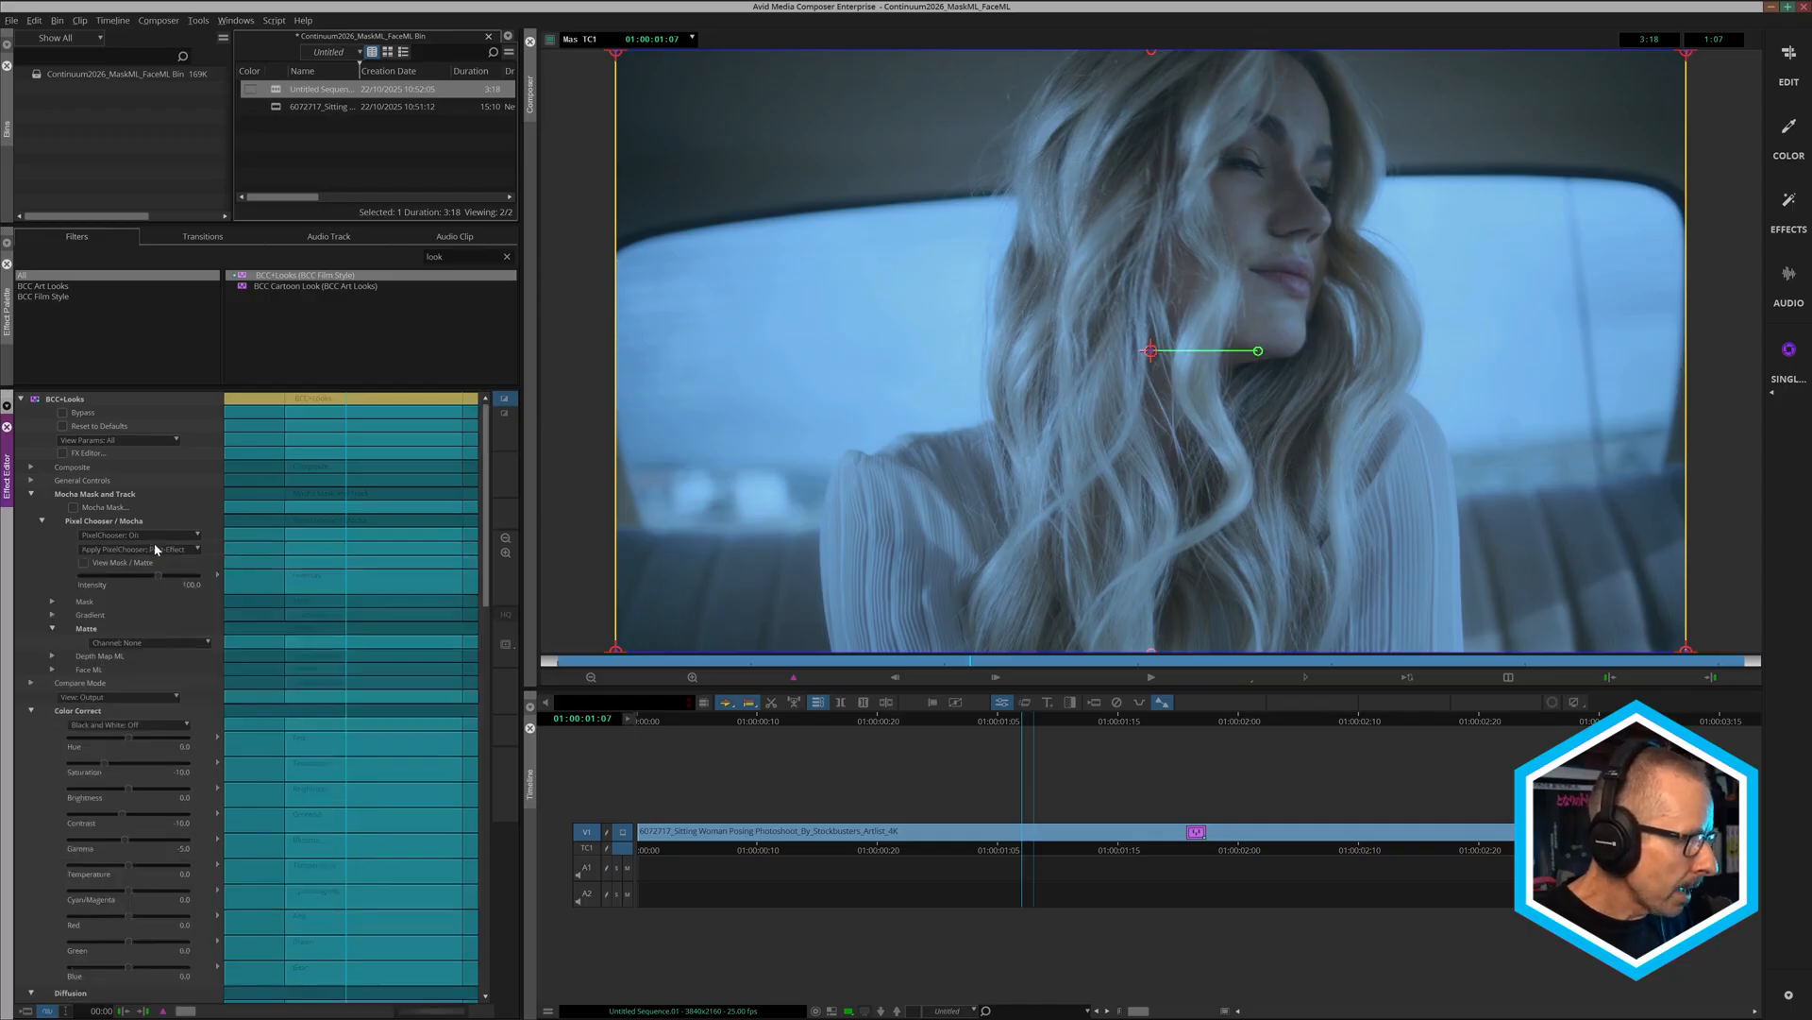
Try isolating the car window with a Luma channel matte at Black Level 42.6 and White Level 51.2, and reset the channel to None.
{"action": "left_click", "coordinate": [132, 643]}
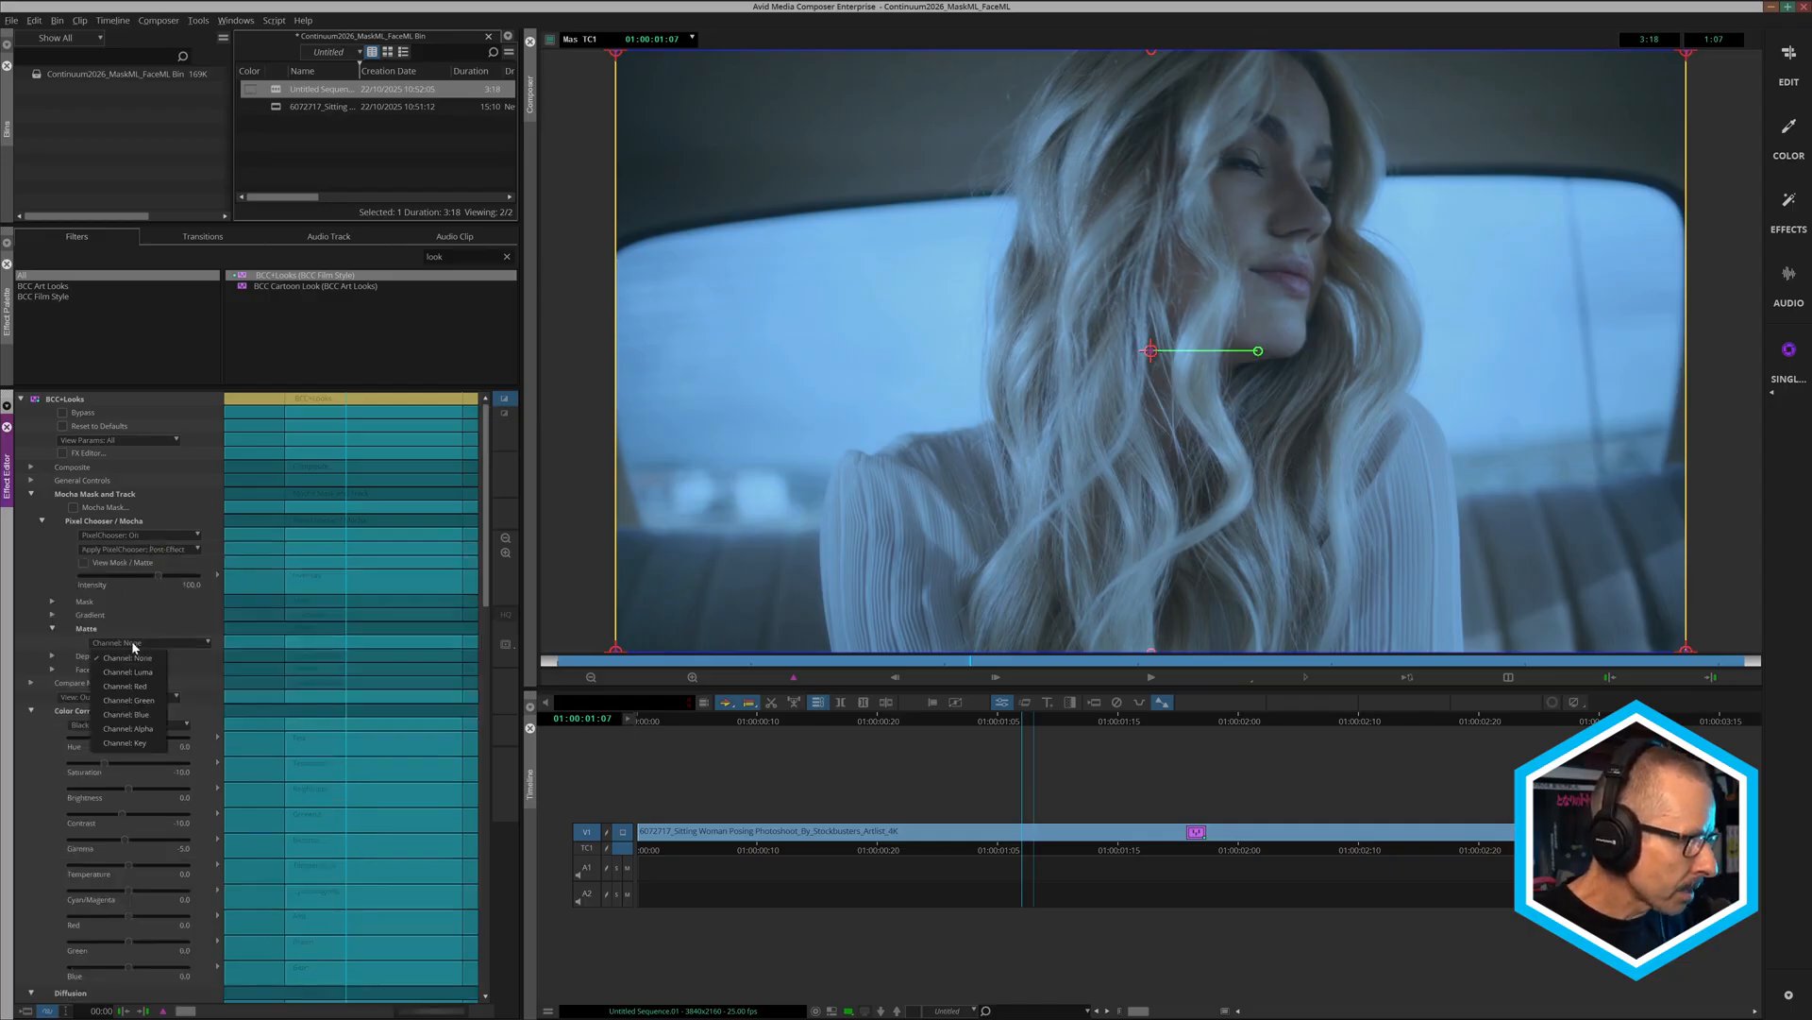
{"action": "left_click", "coordinate": [141, 674]}
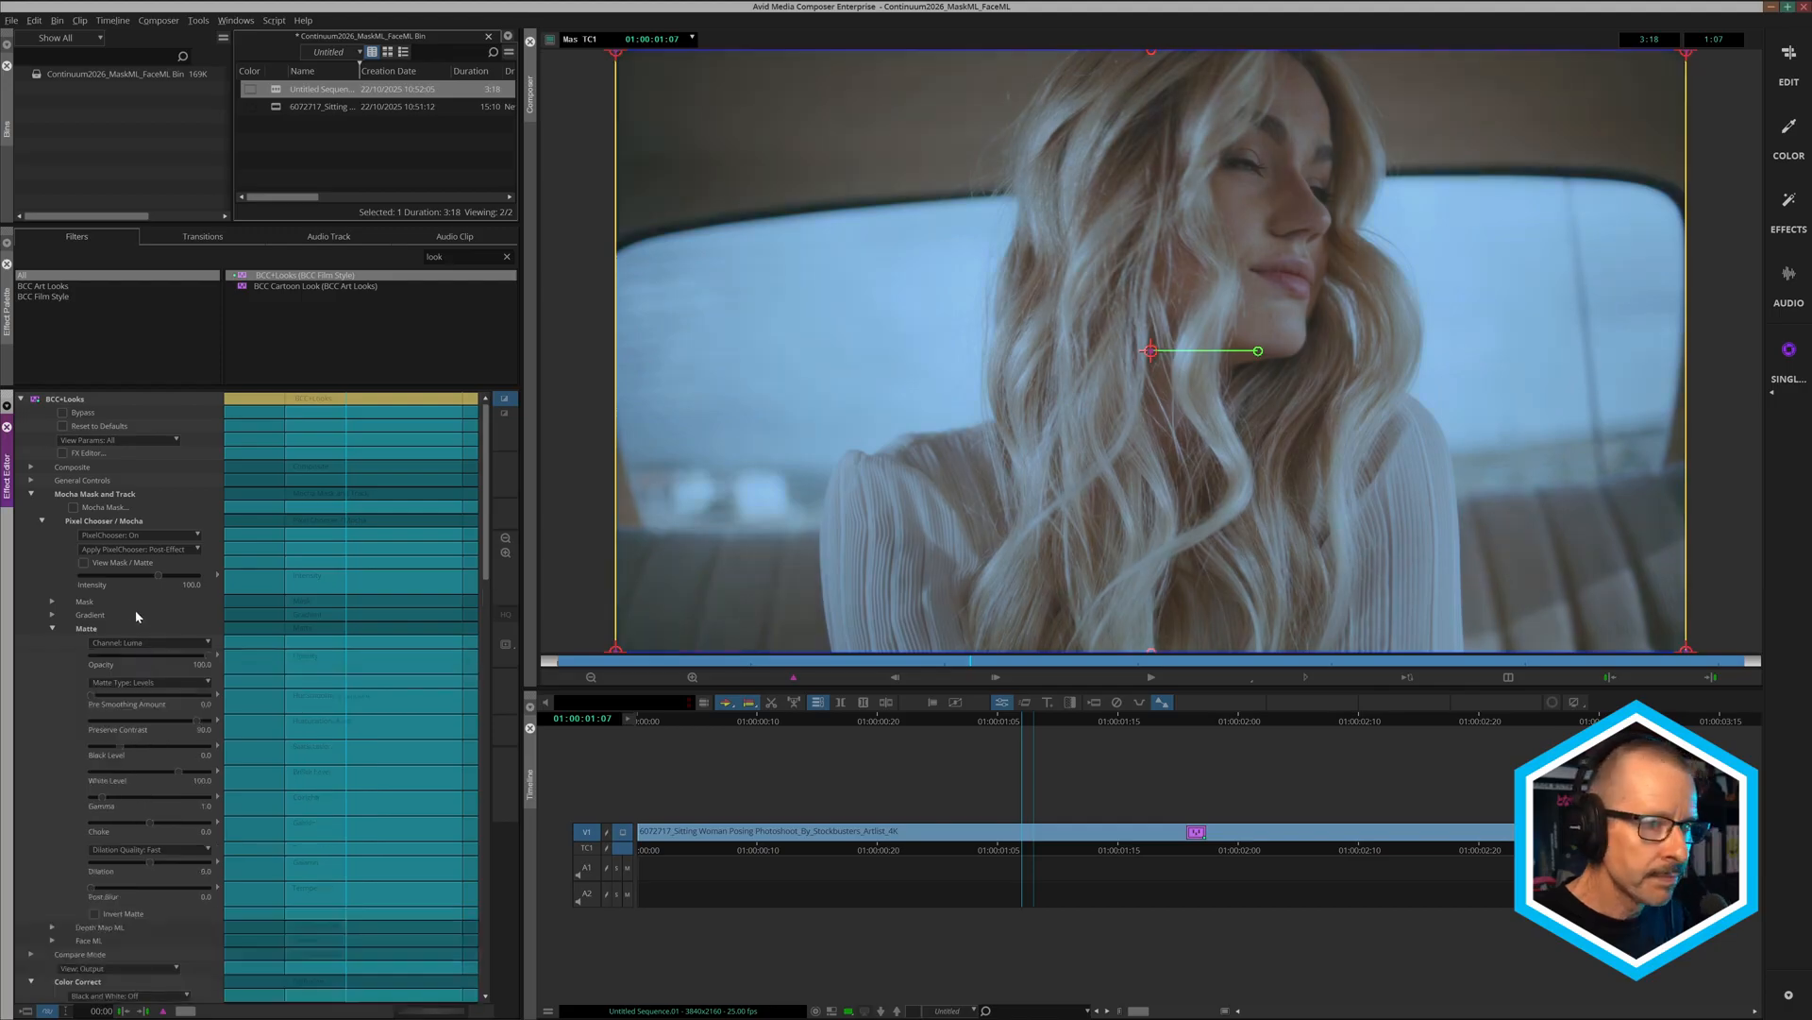
{"action": "left_click", "coordinate": [84, 563]}
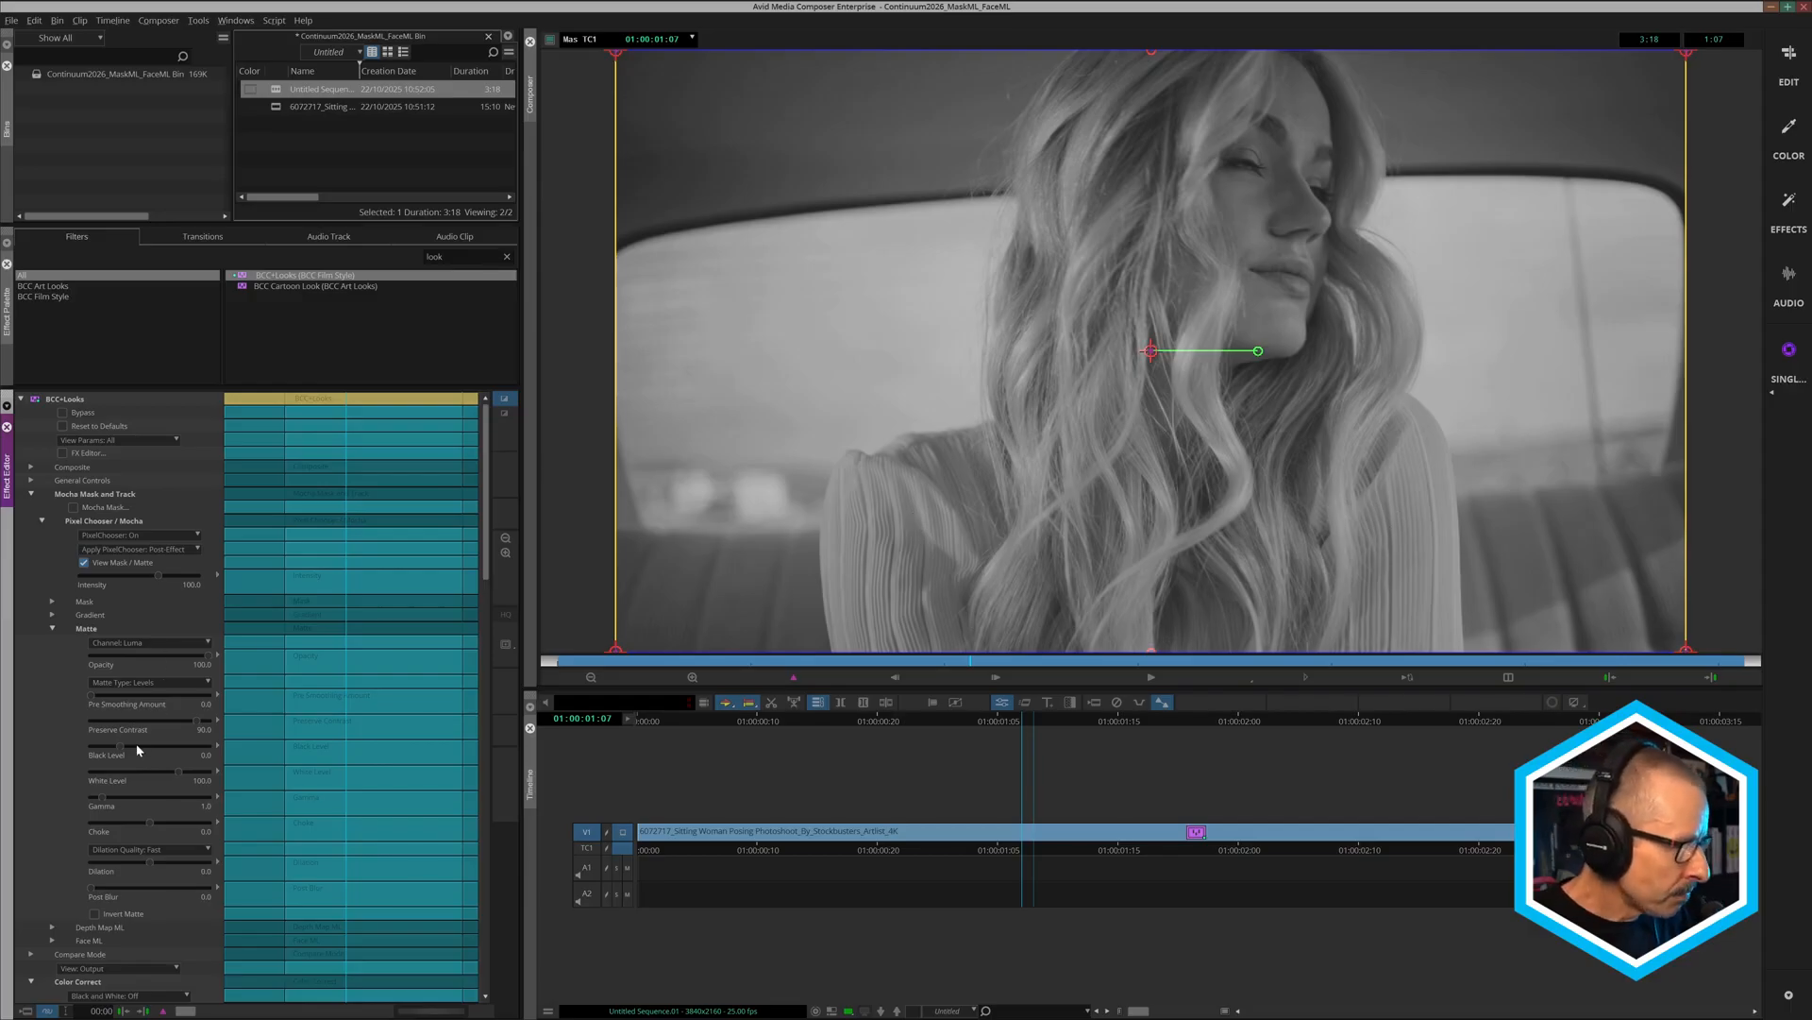
{"action": "left_click_drag", "start_coordinate": [117, 746], "coordinate": [149, 770]}
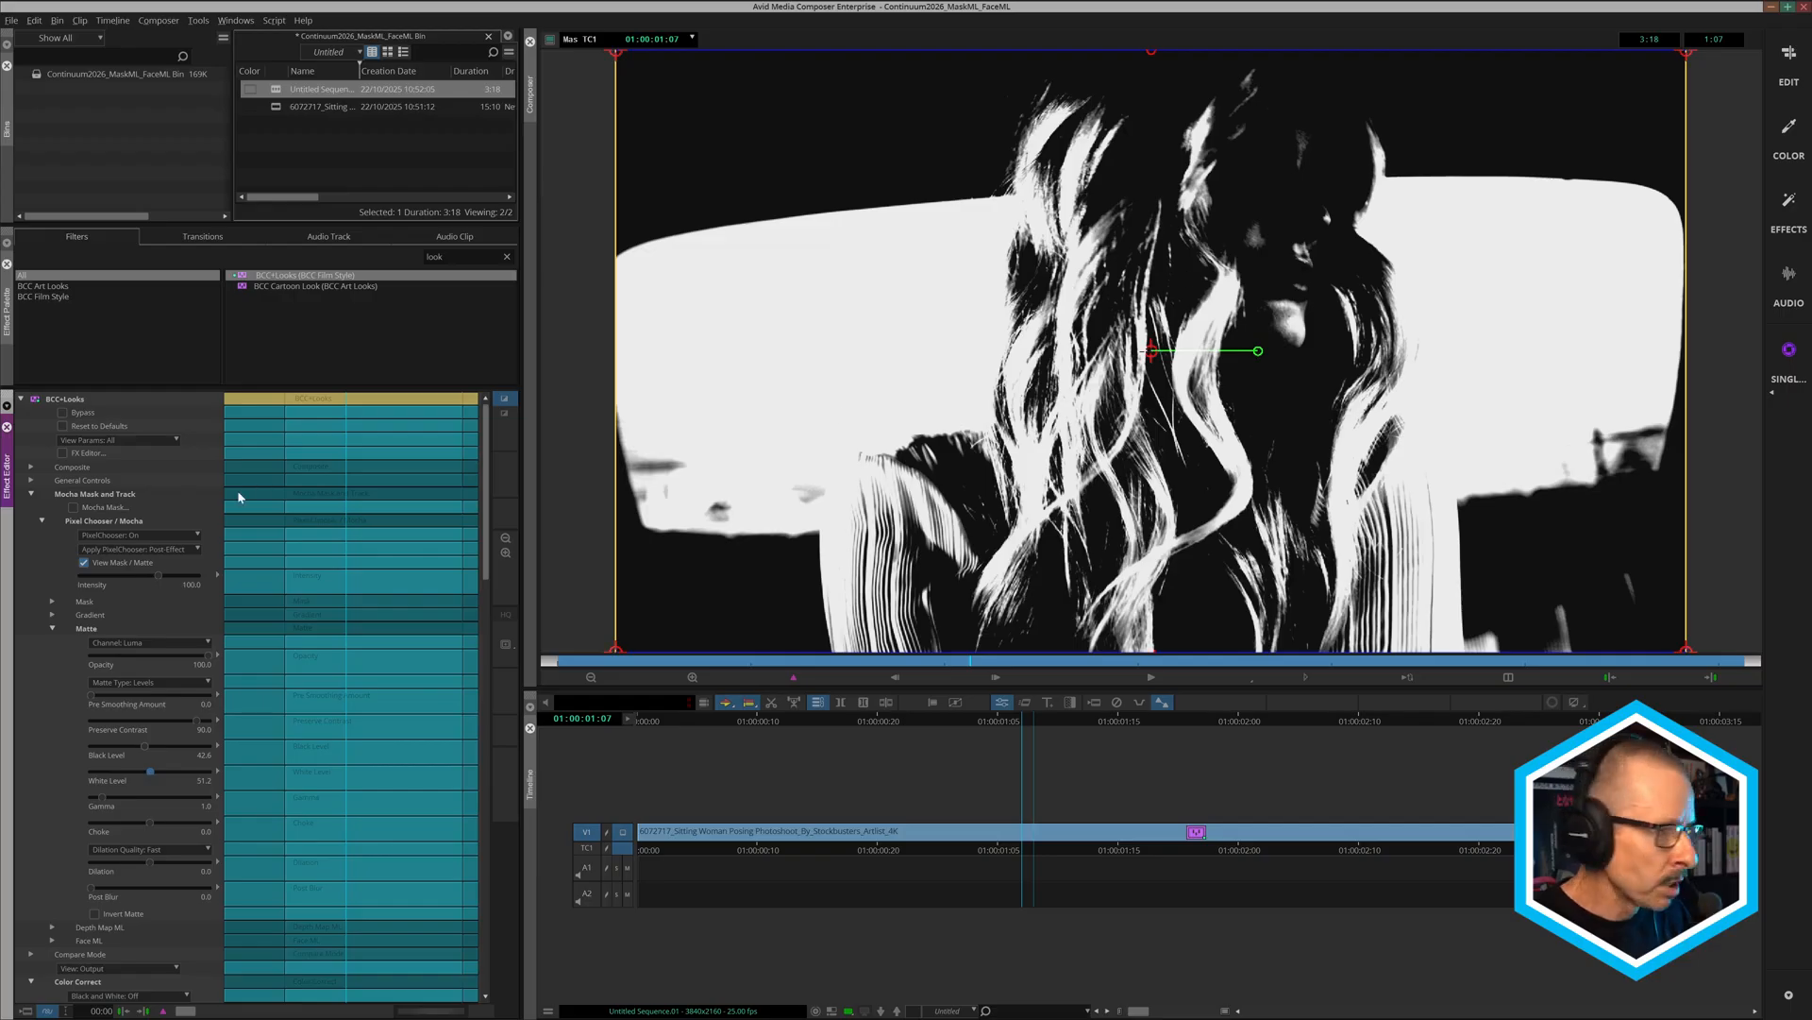
{"action": "left_click", "coordinate": [84, 563]}
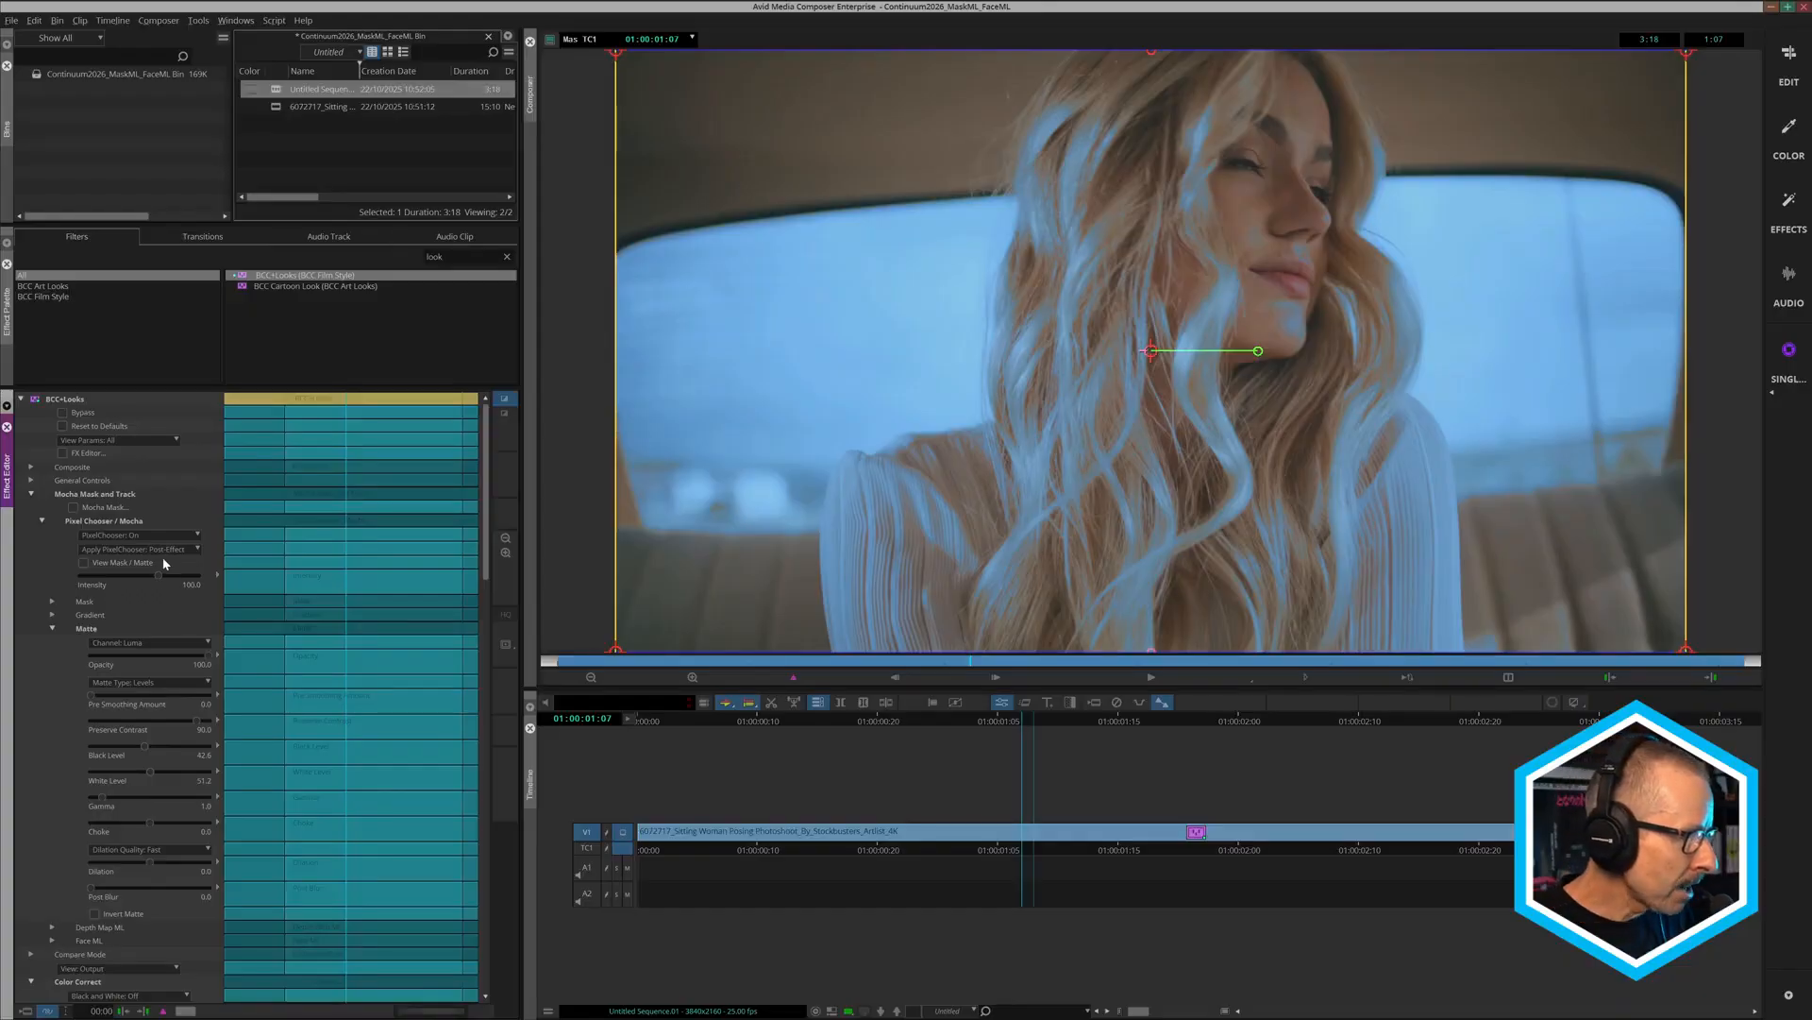
{"action": "left_click", "coordinate": [148, 648]}
{"action": "left_click", "coordinate": [151, 651]}
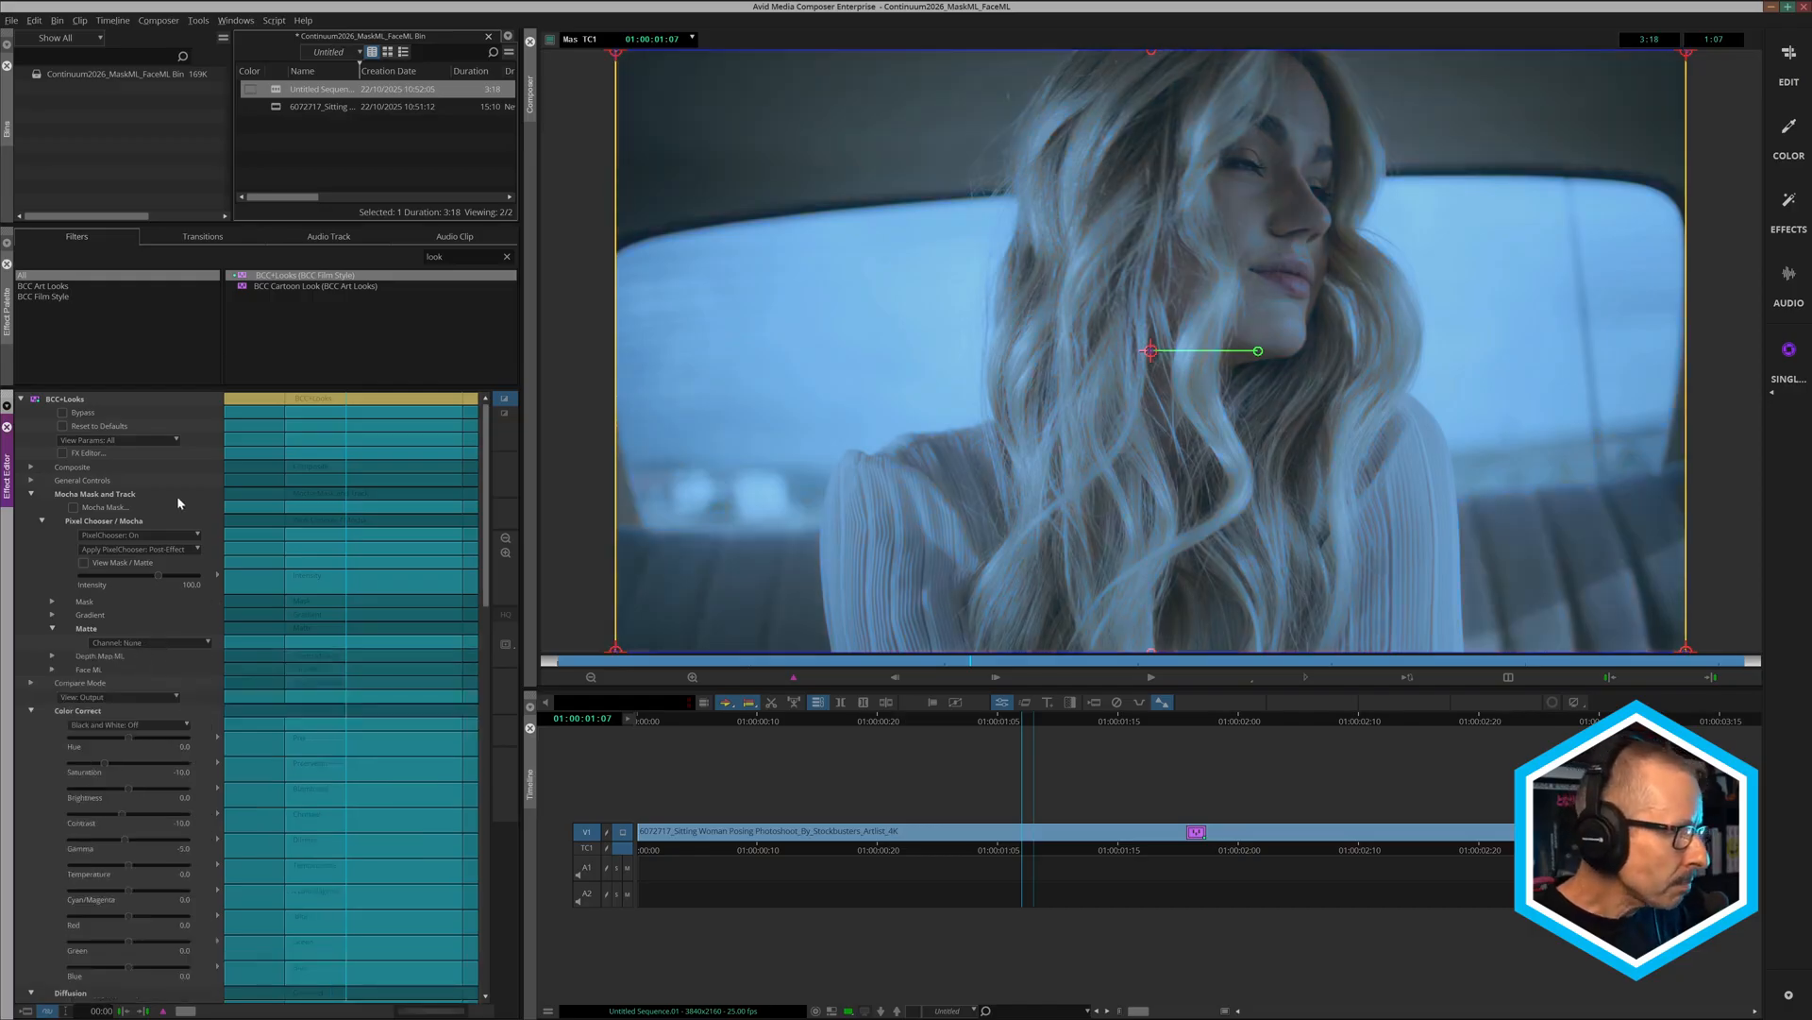
Launch Mocha for the effect's mask and switch its workspace to Essentials.
{"action": "left_click", "coordinate": [76, 510]}
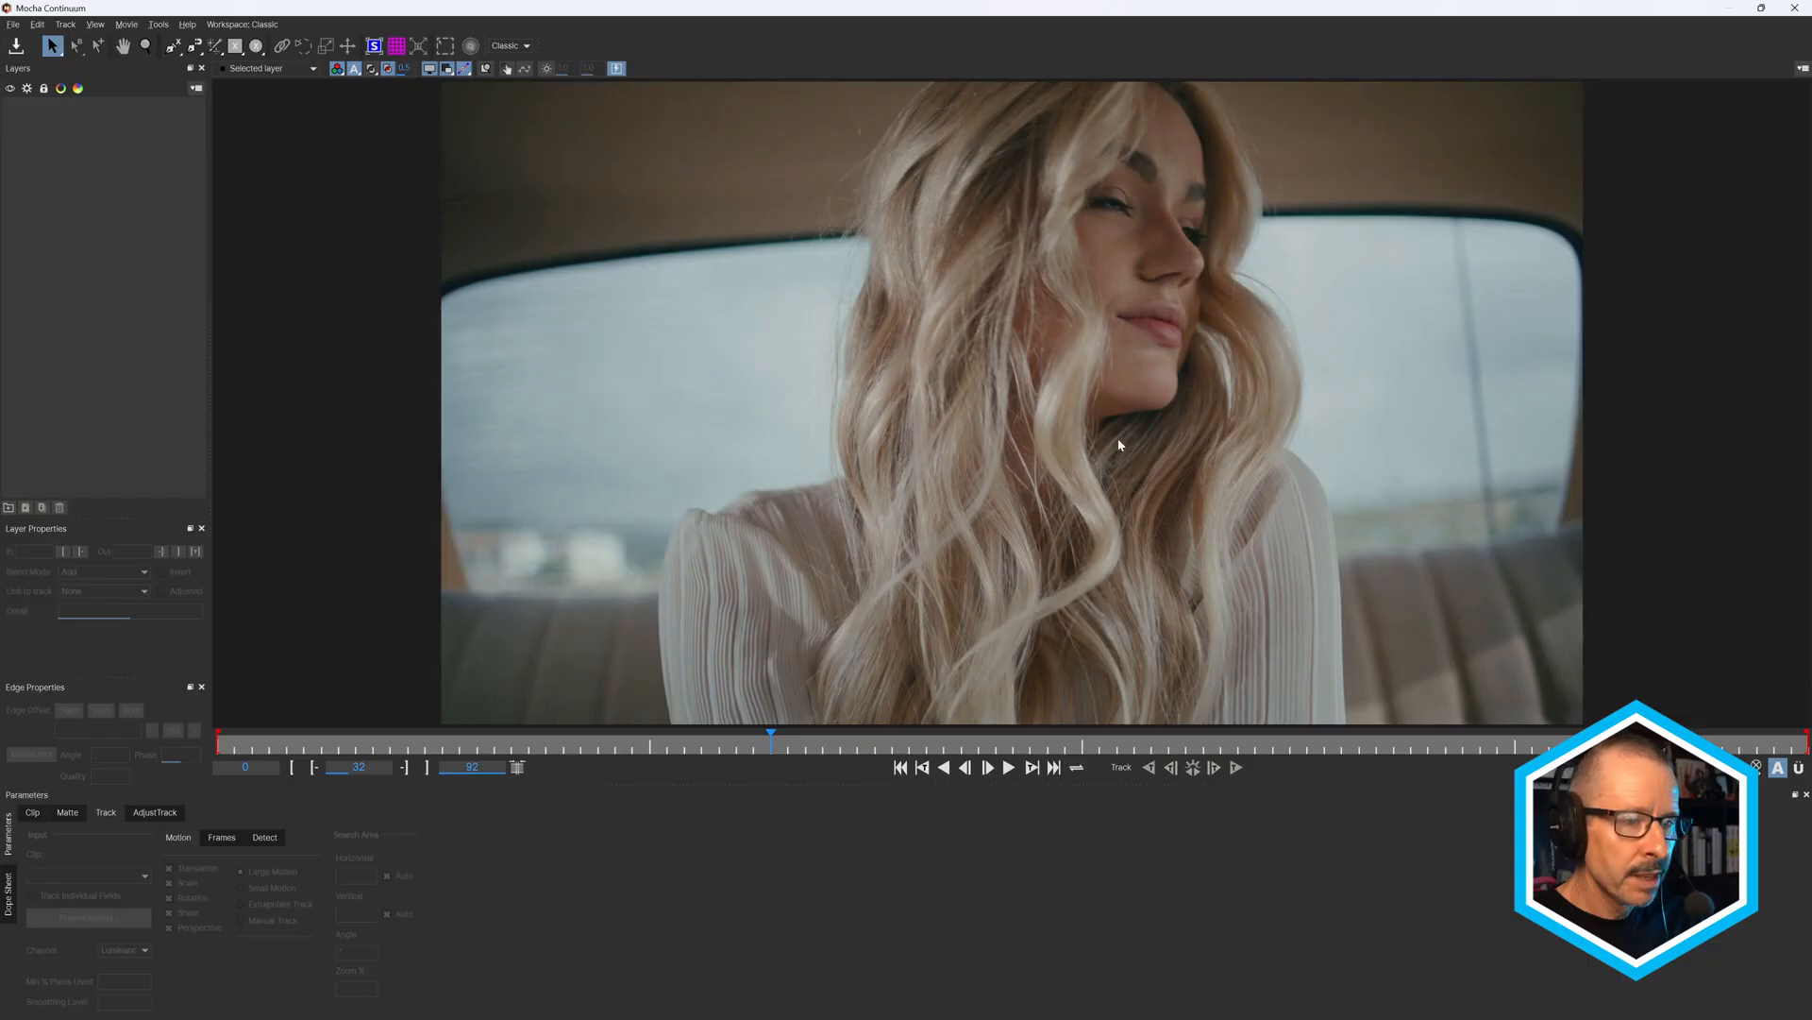
{"action": "left_click", "coordinate": [520, 46]}
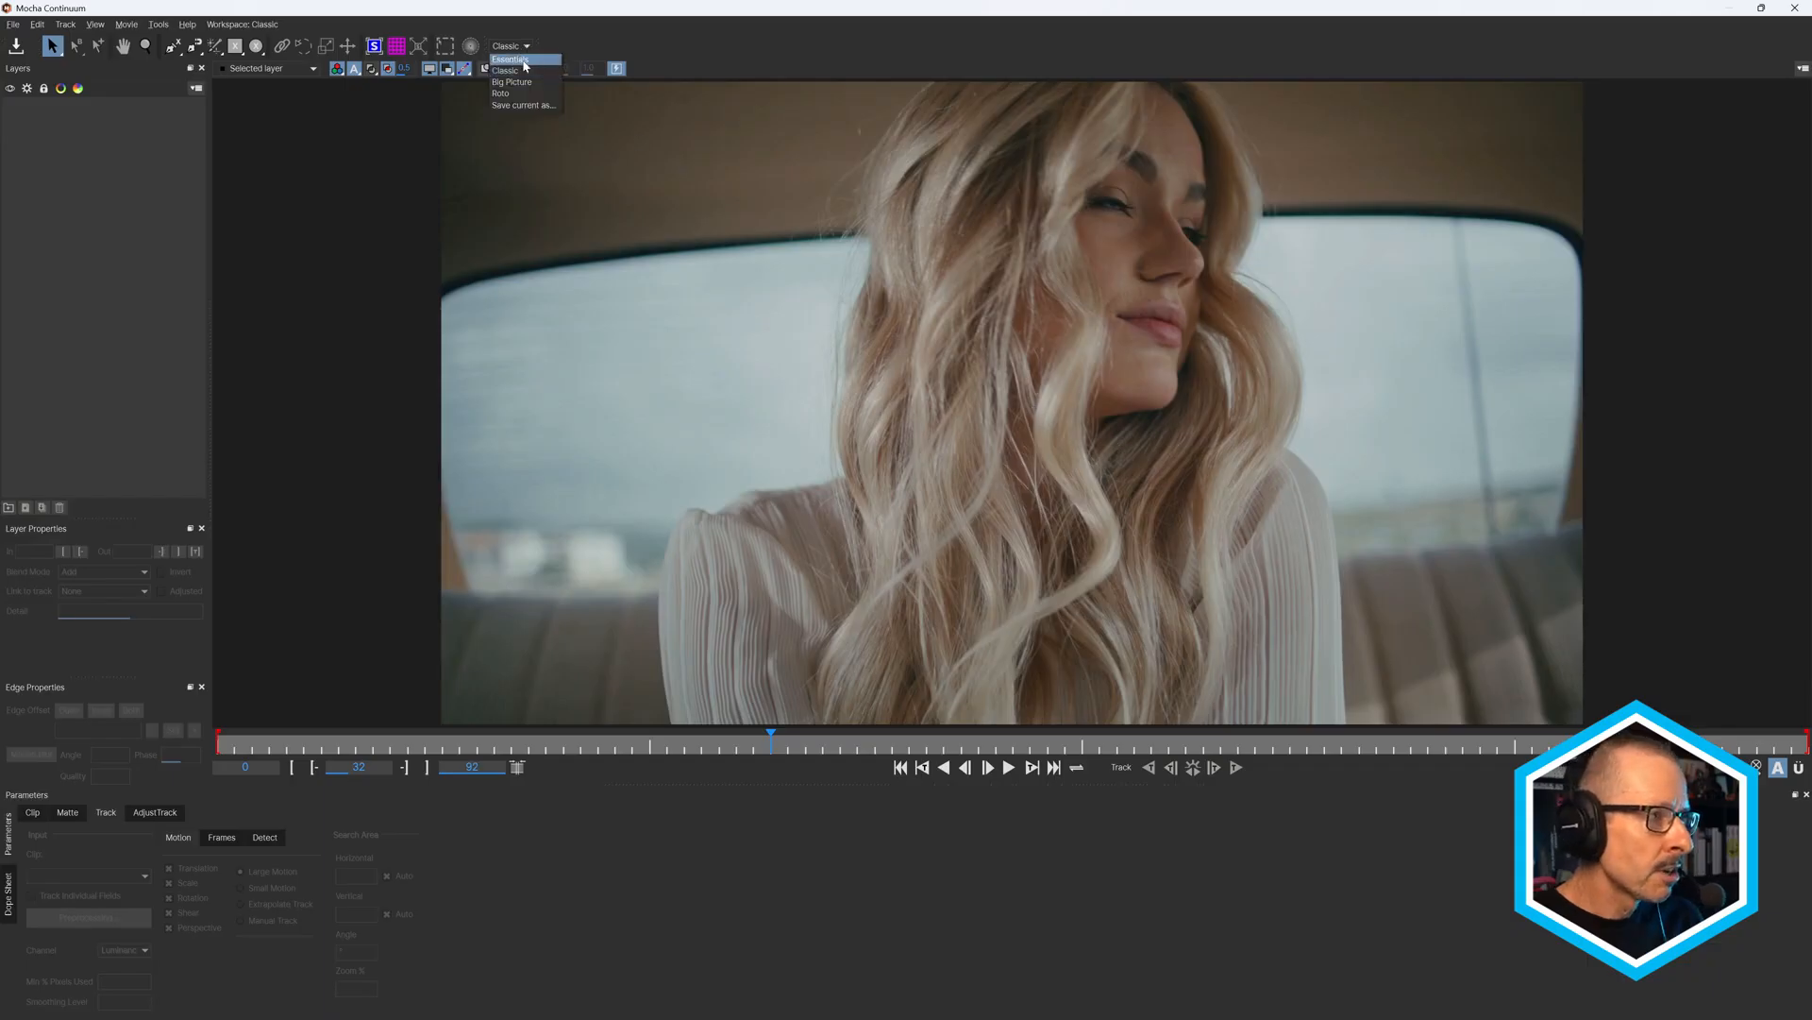
{"action": "left_click", "coordinate": [515, 72]}
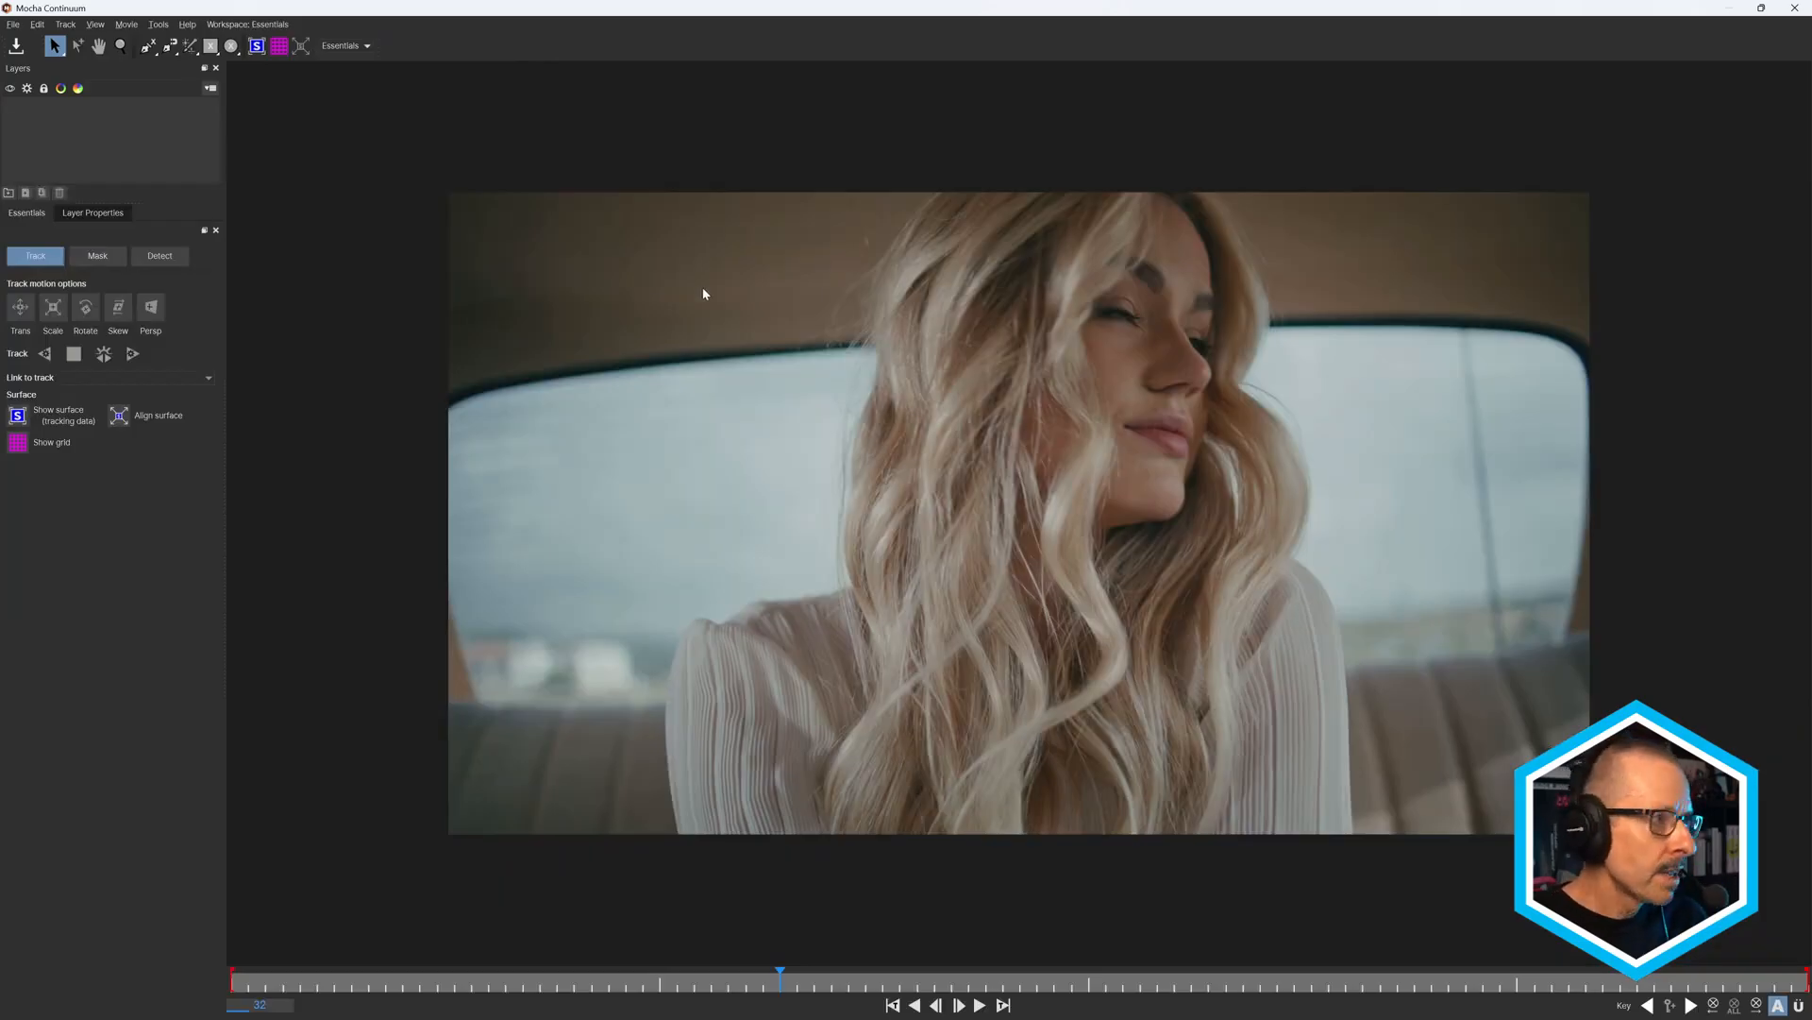
Mask both visible parts of the car window with the Object Brush and render the Matte Assist ML matte in both directions.
{"action": "left_click", "coordinate": [192, 45]}
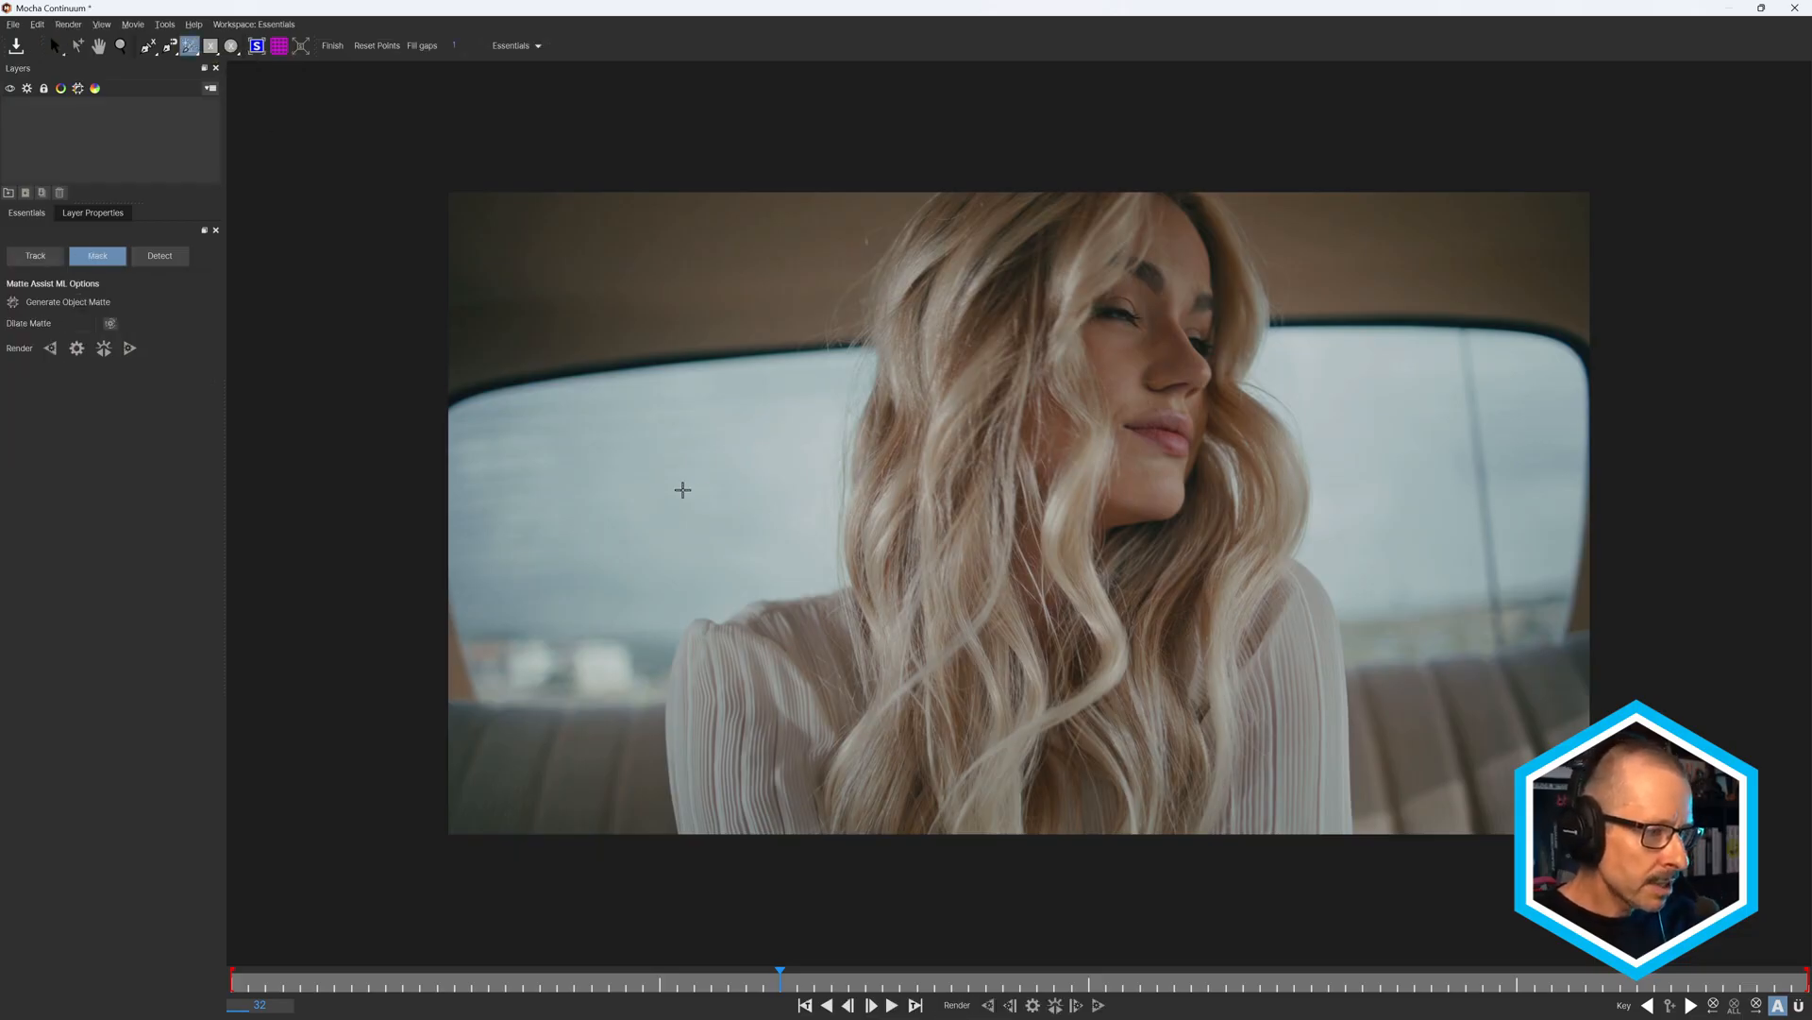
{"action": "left_click", "coordinate": [682, 490]}
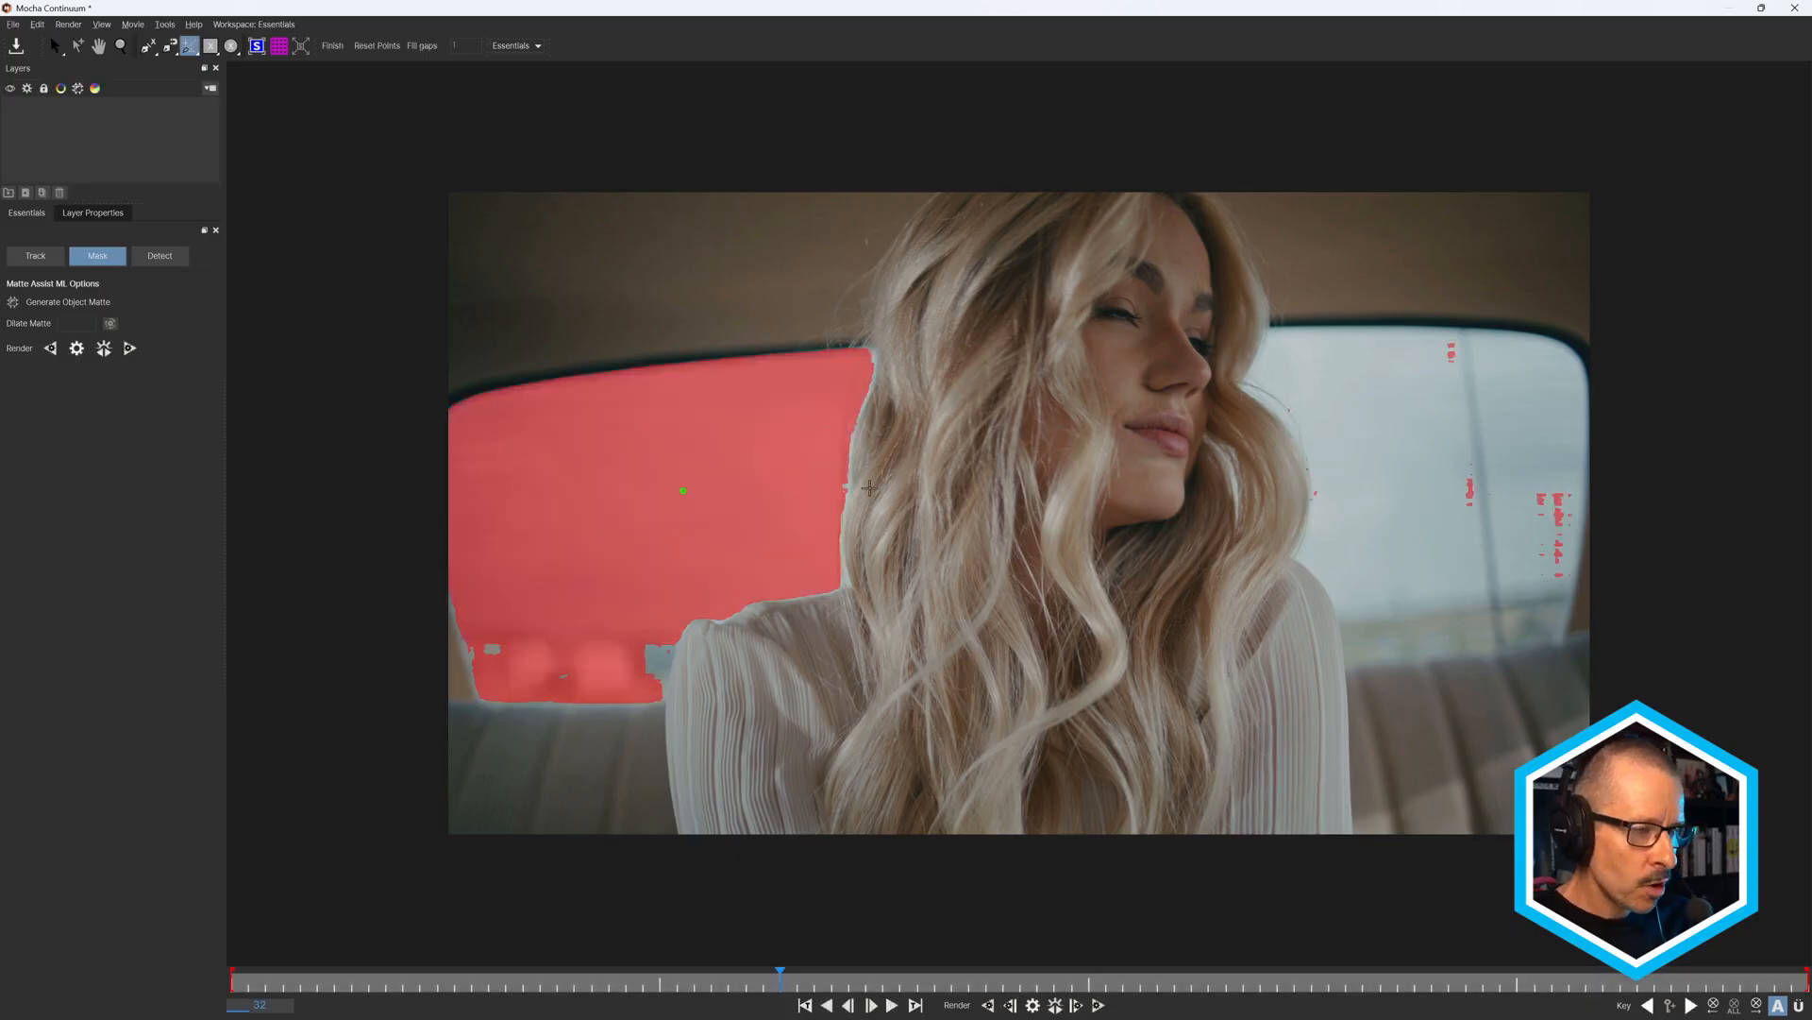
{"action": "left_click", "coordinate": [1439, 482]}
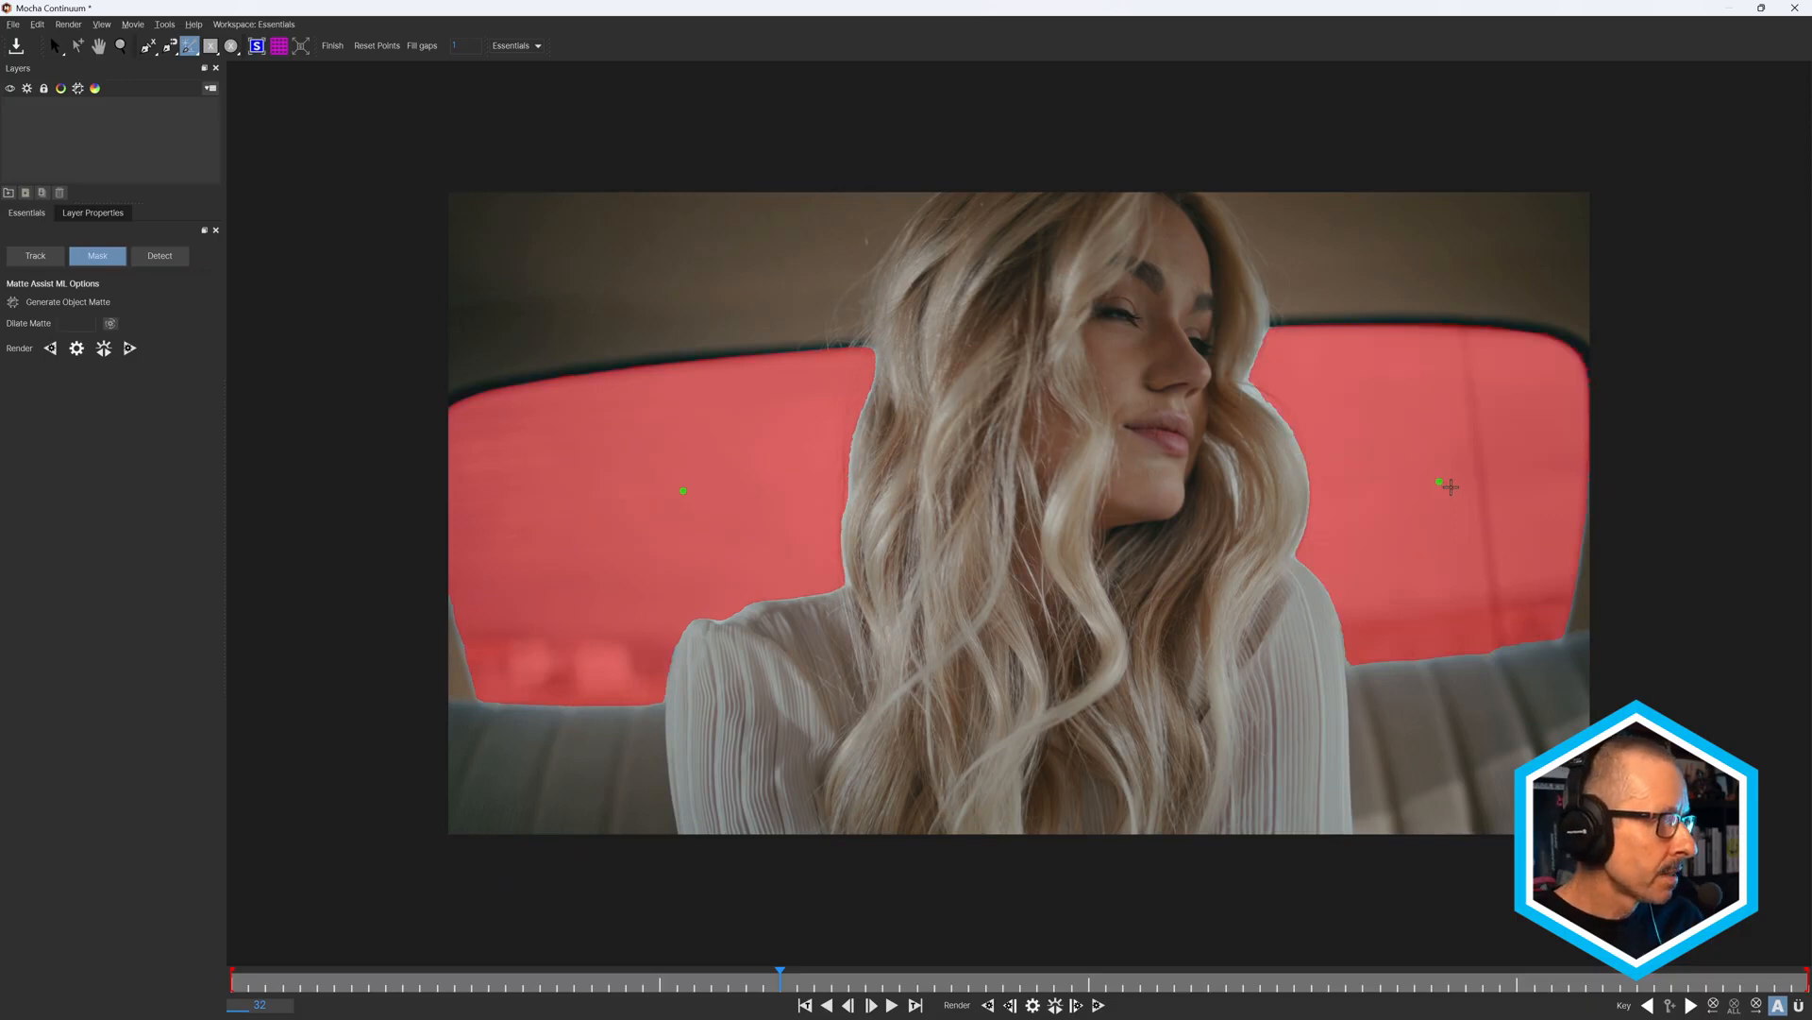
{"action": "left_click", "coordinate": [55, 47]}
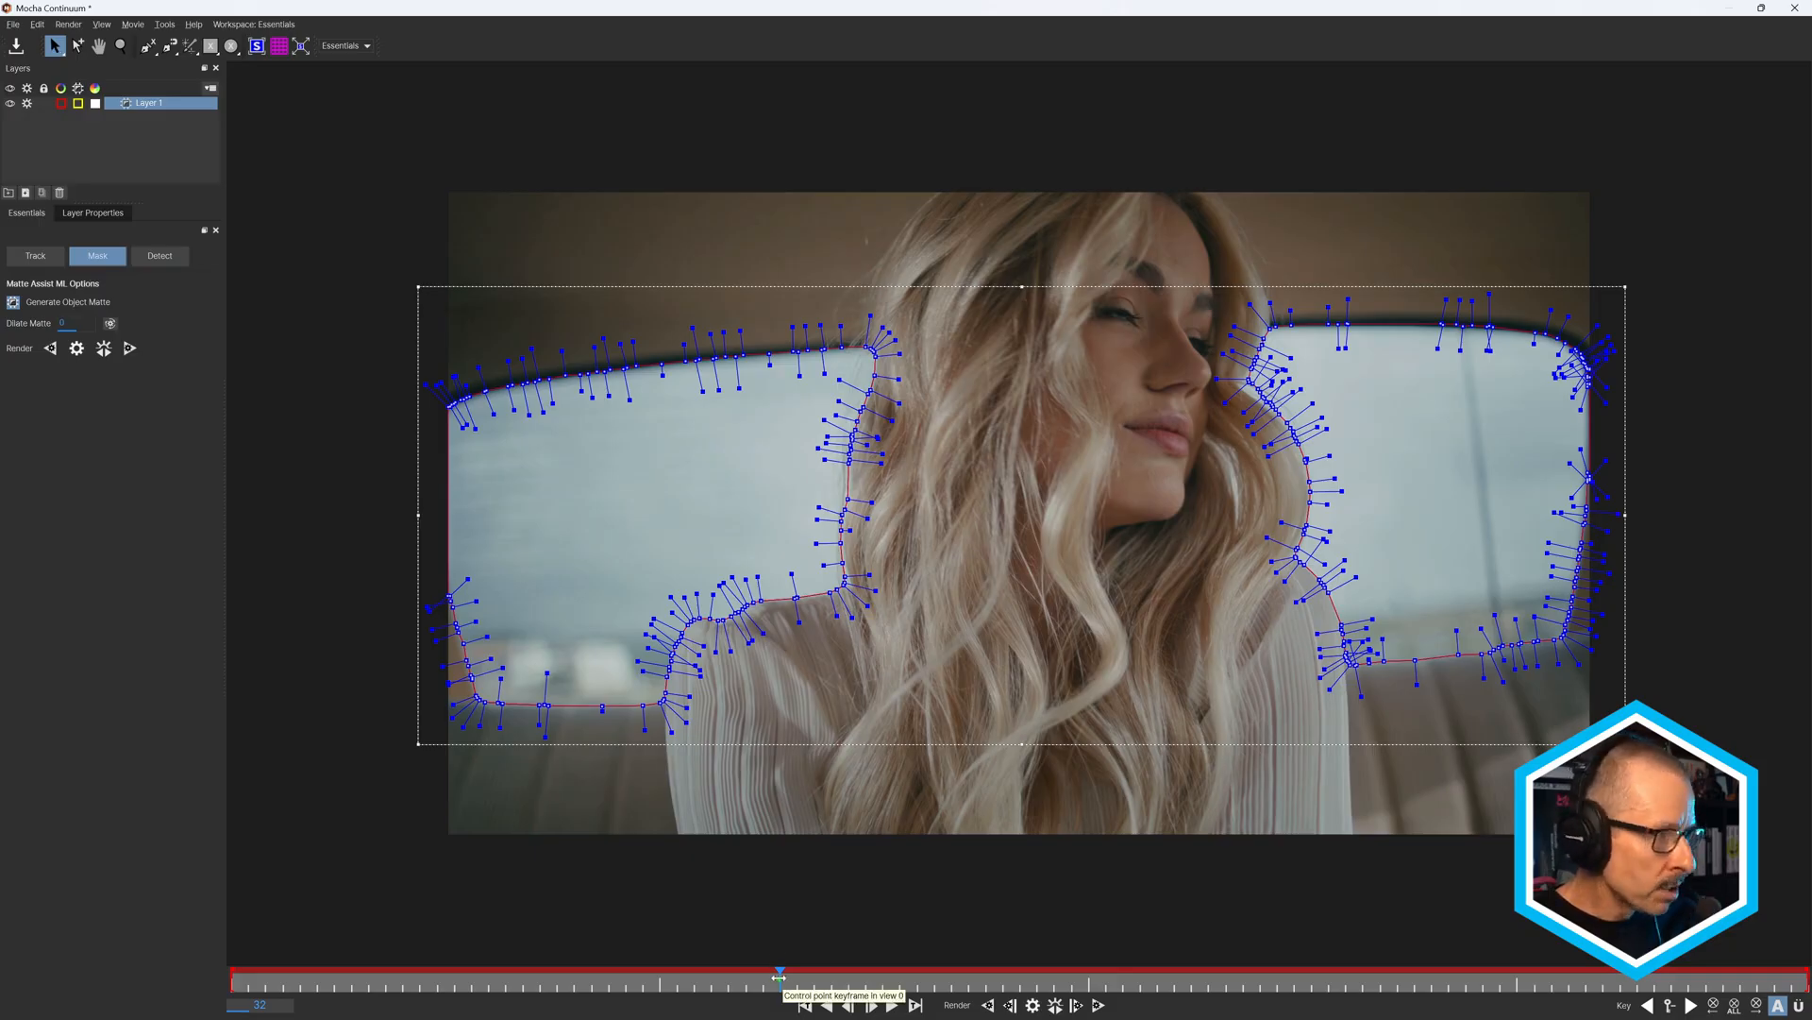
{"action": "left_click", "coordinate": [103, 349]}
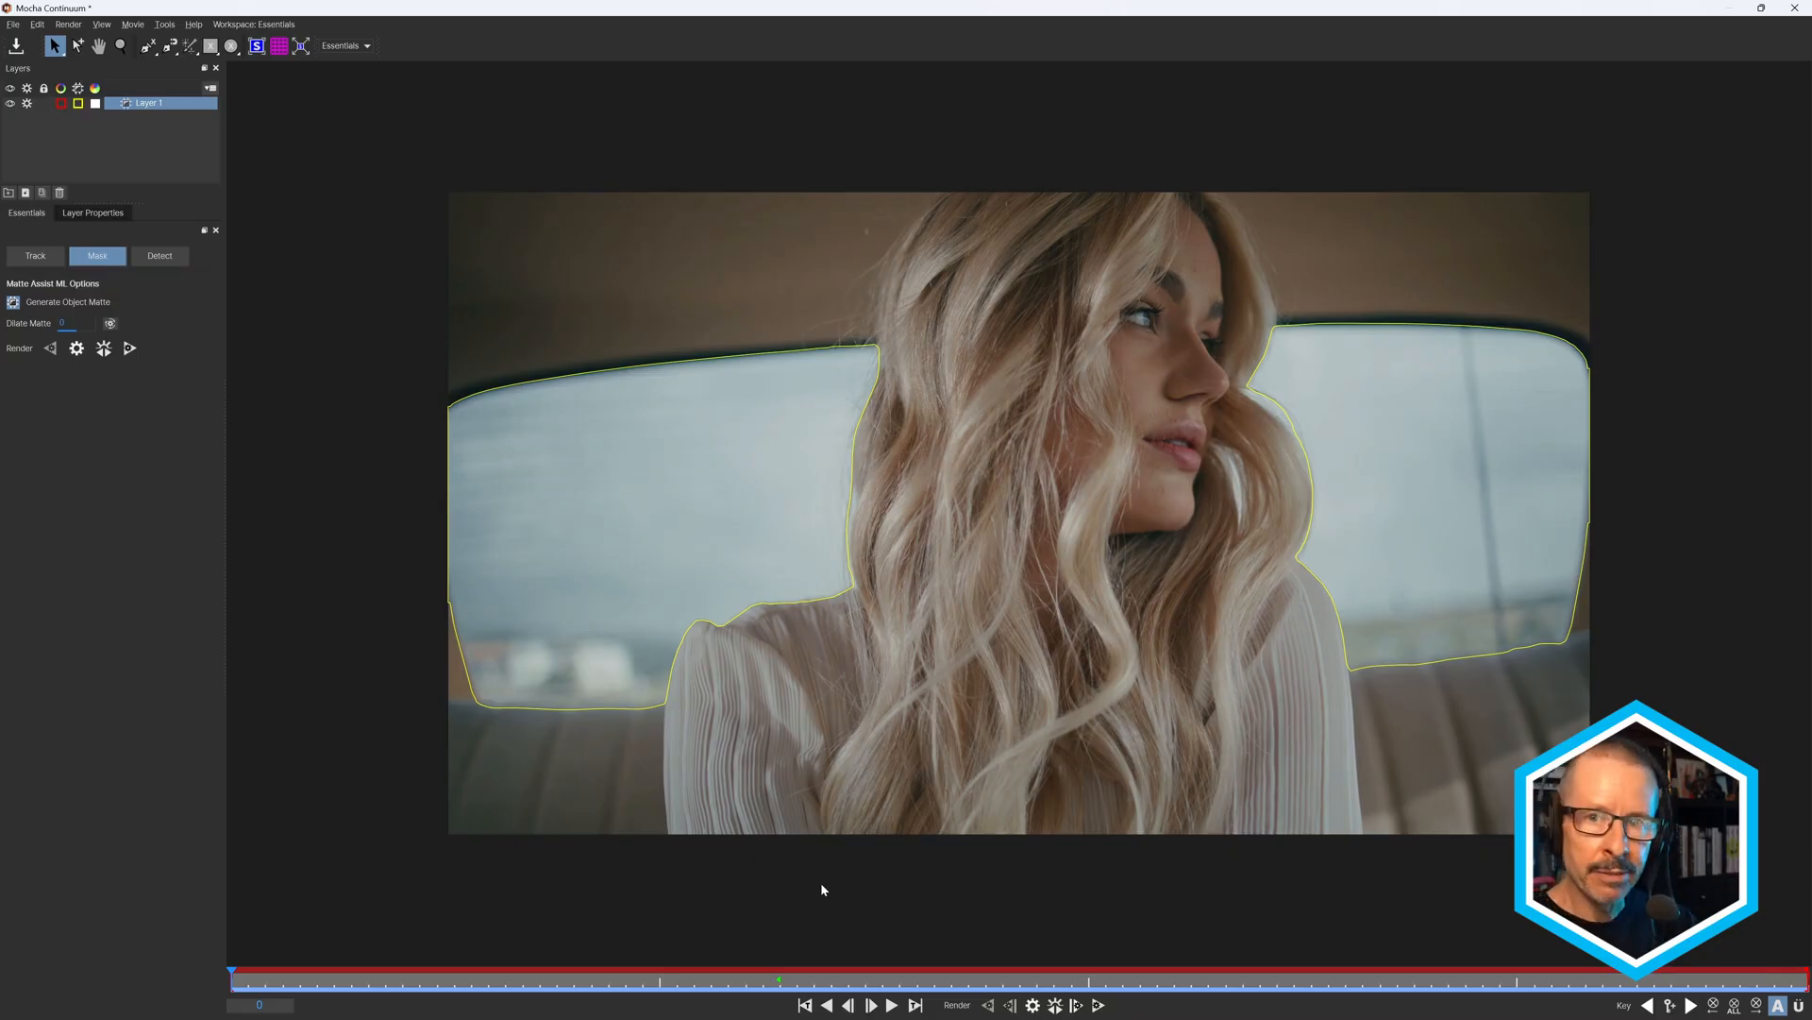
Export the Mocha project to the Desktop with the file name CarWindow2.
{"action": "left_click", "coordinate": [17, 25]}
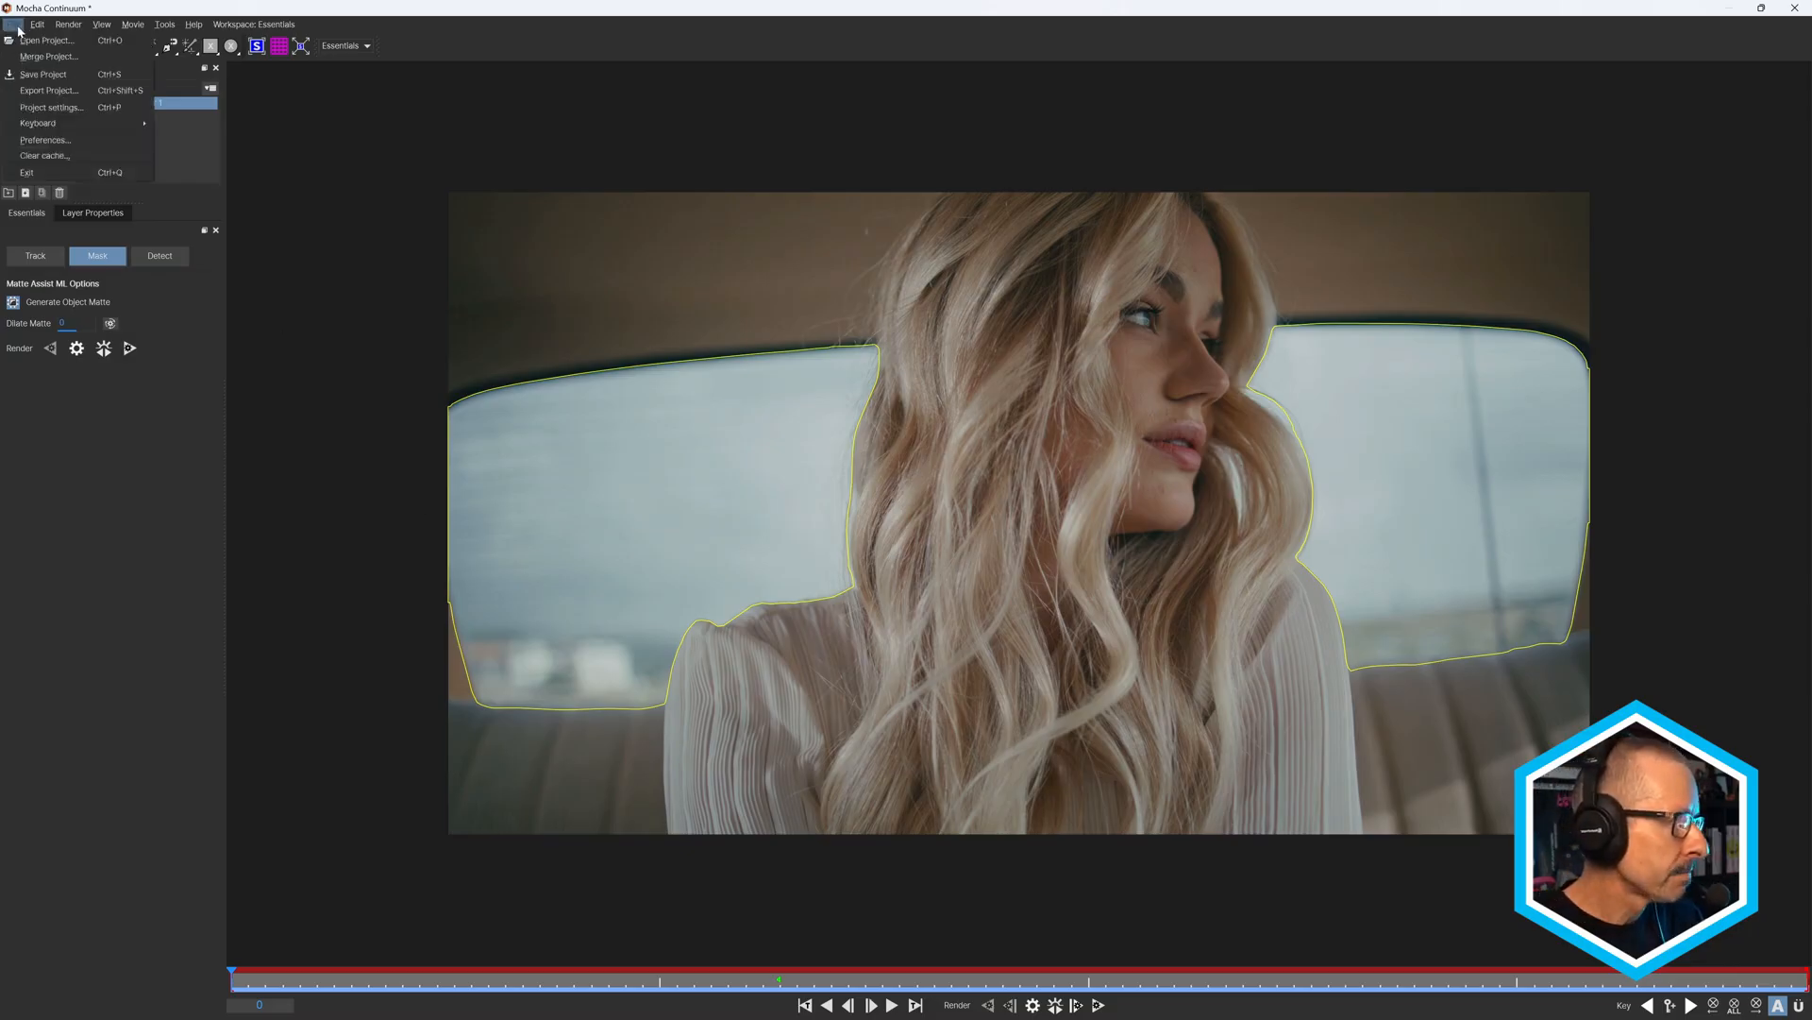
{"action": "left_click", "coordinate": [45, 90]}
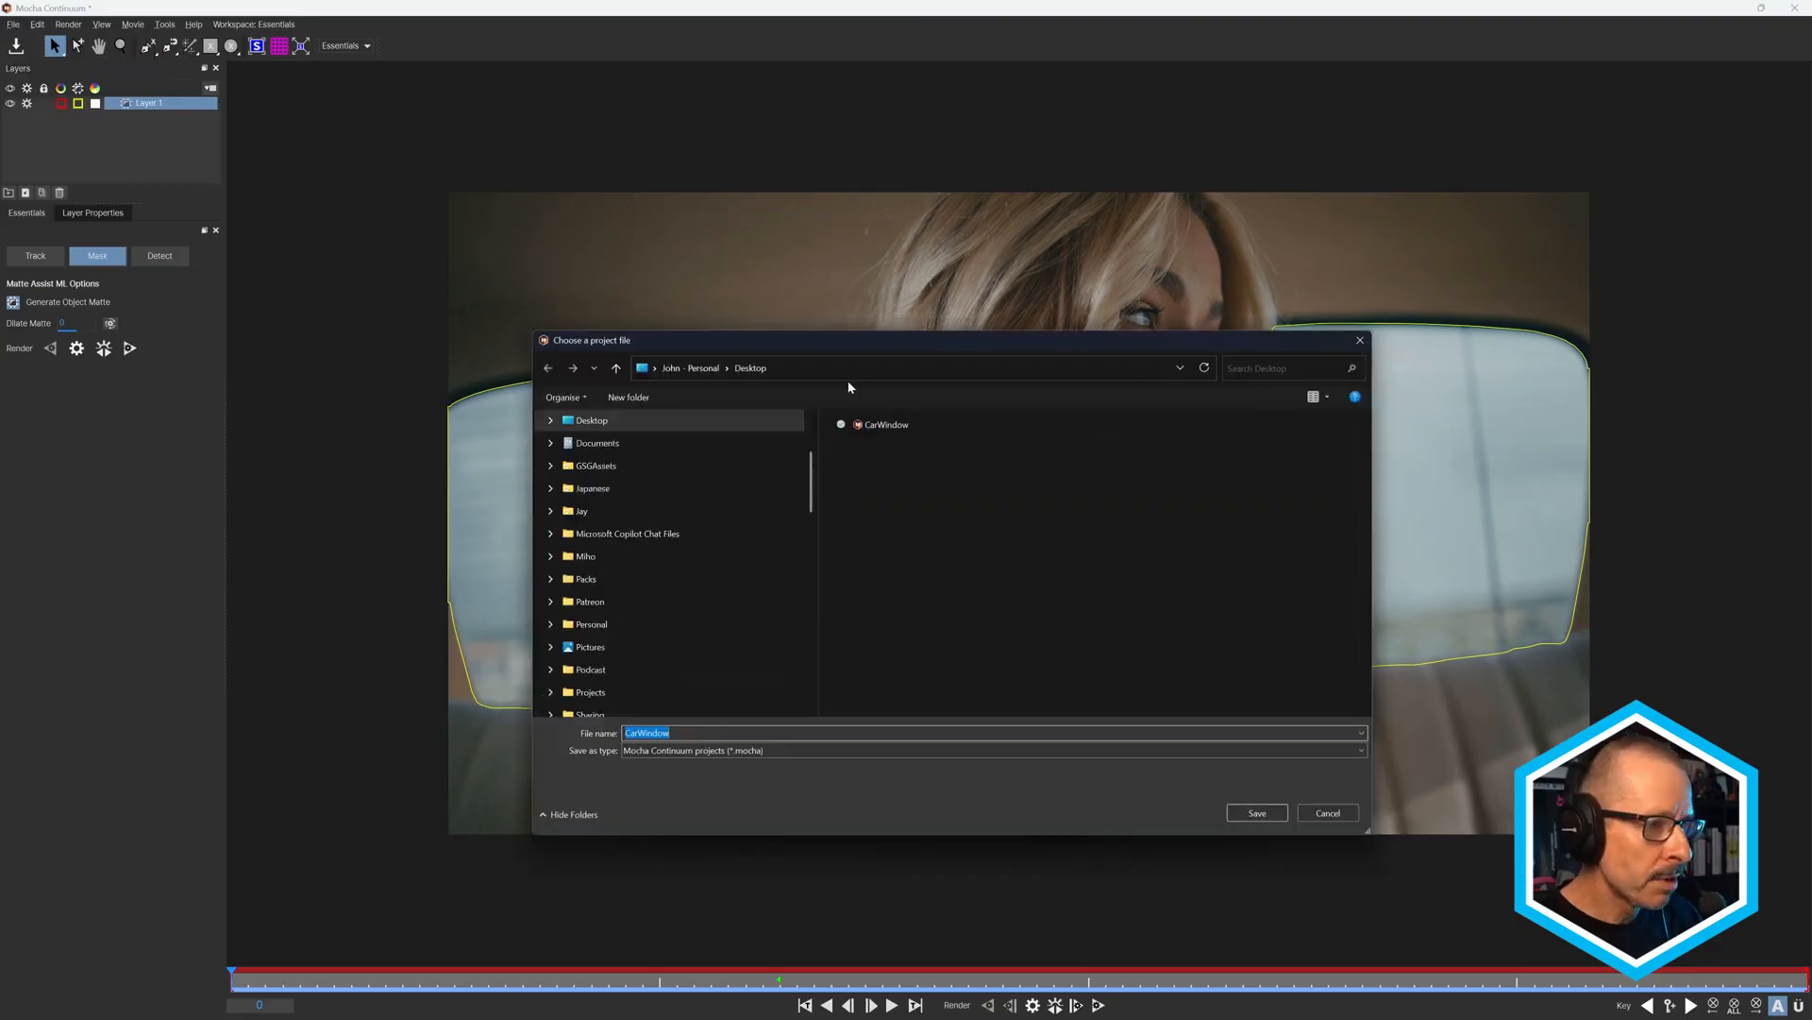
{"action": "key", "text": "End"}
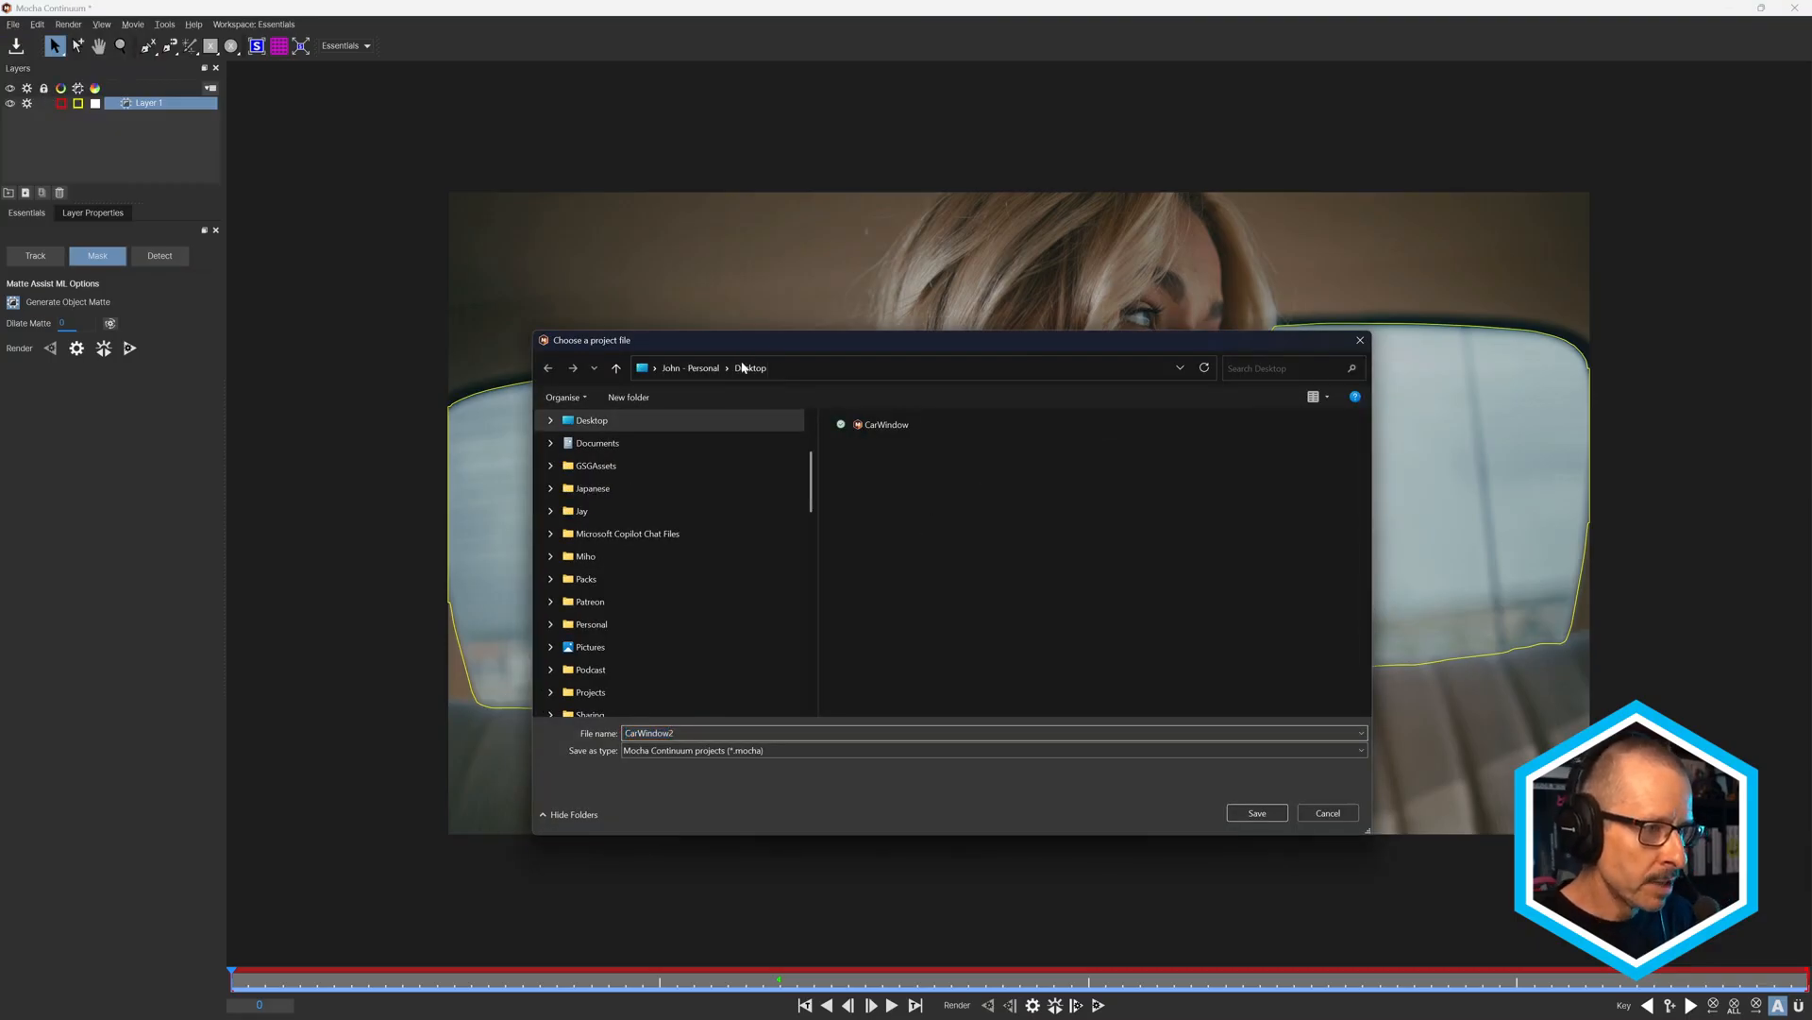
{"action": "type", "text": "2"}
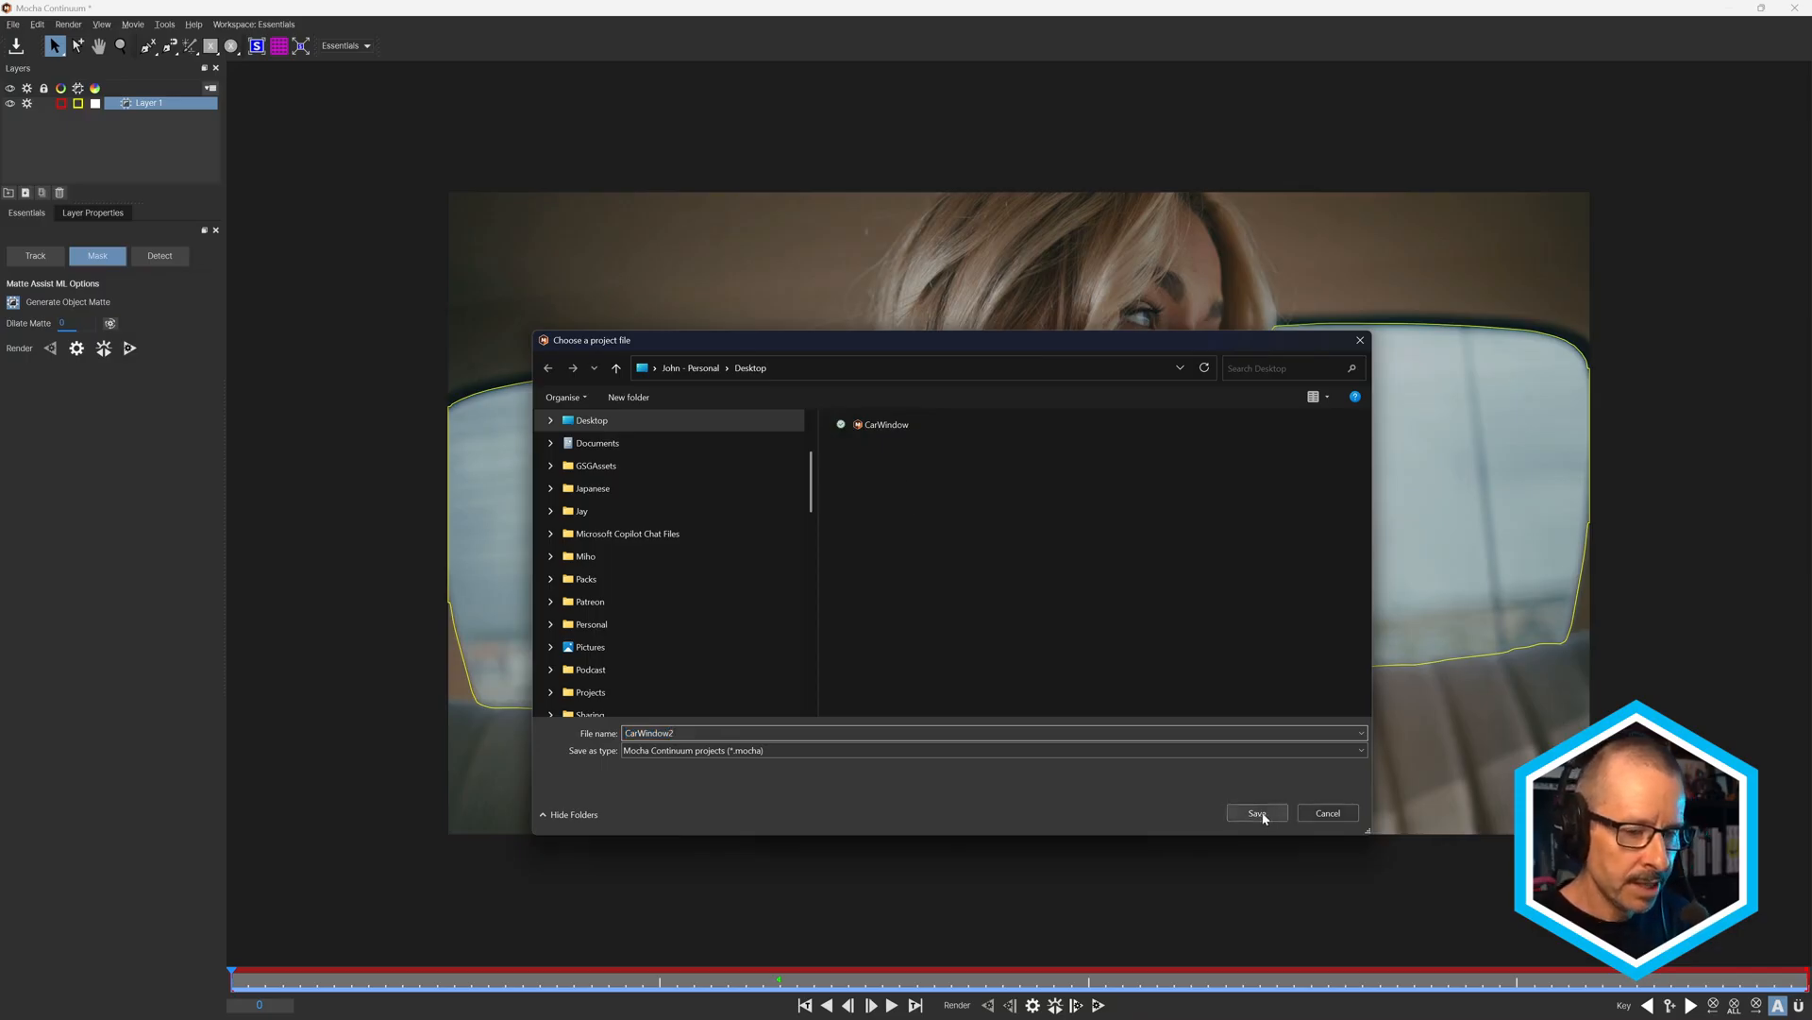
{"action": "left_click", "coordinate": [1258, 814]}
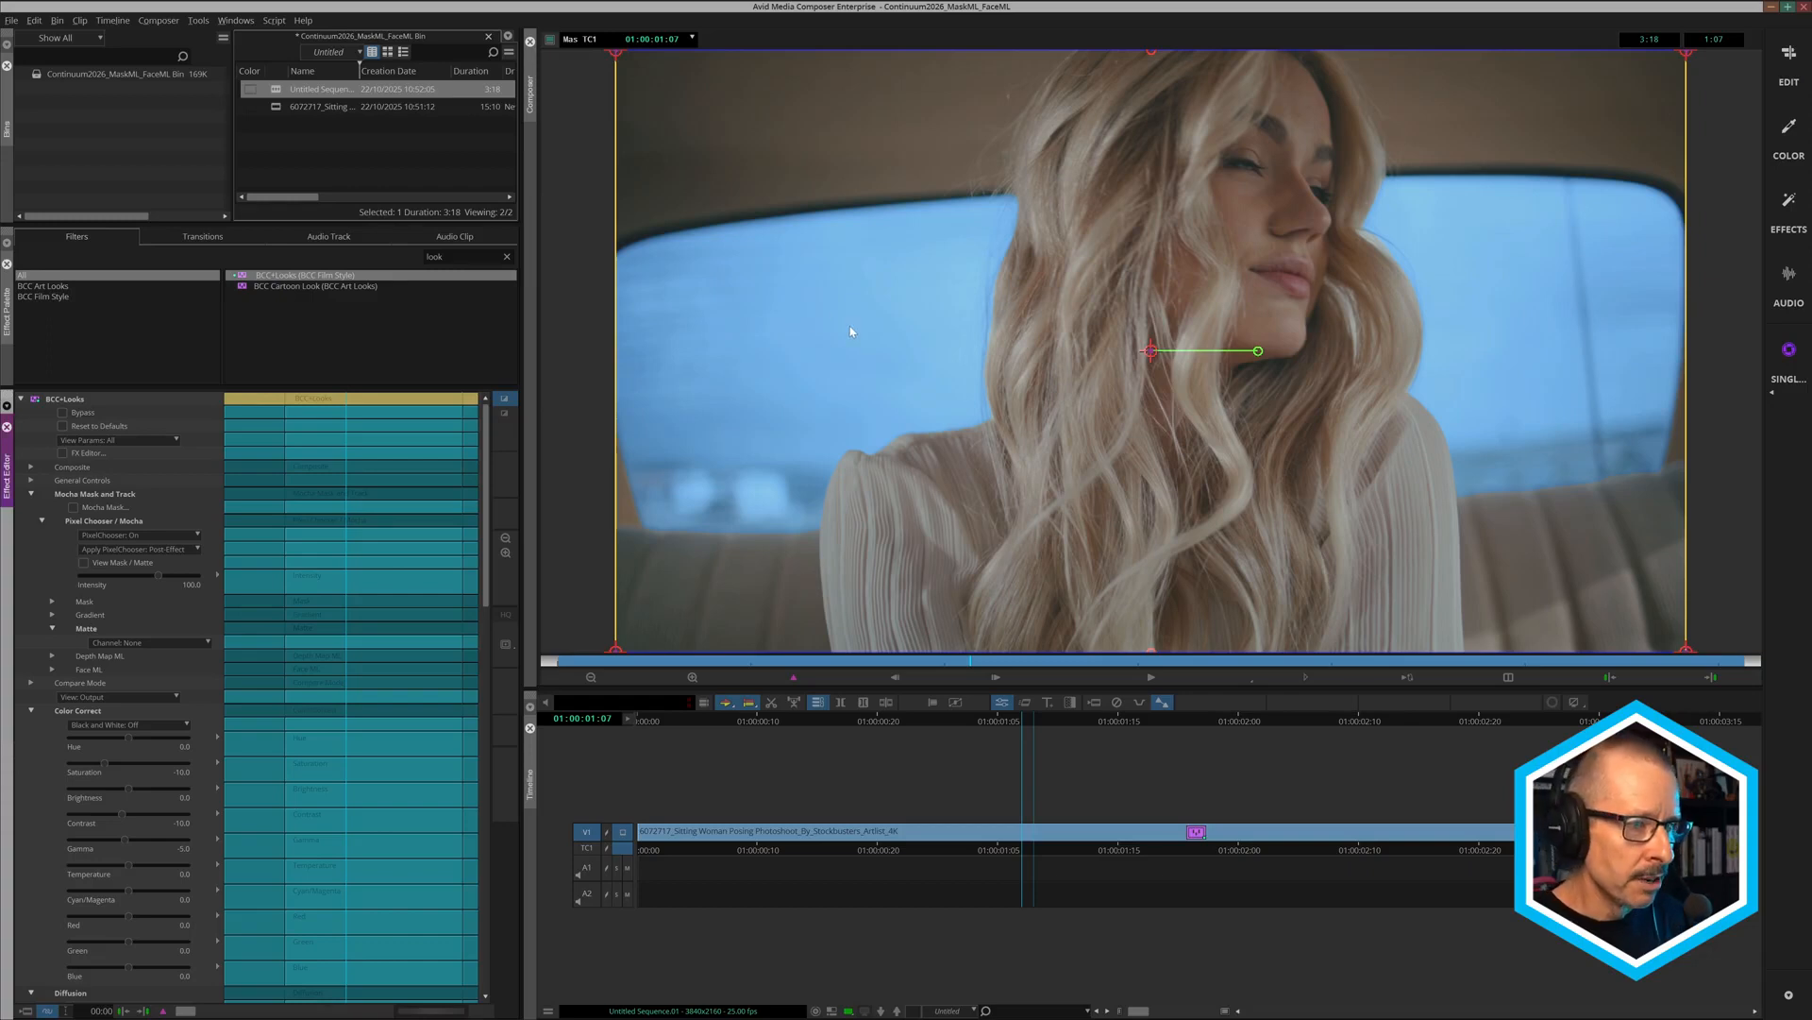
Enable Matte Refine ML for the Mocha mask while viewing the hair edges up close.
{"action": "left_click", "coordinate": [692, 677]}
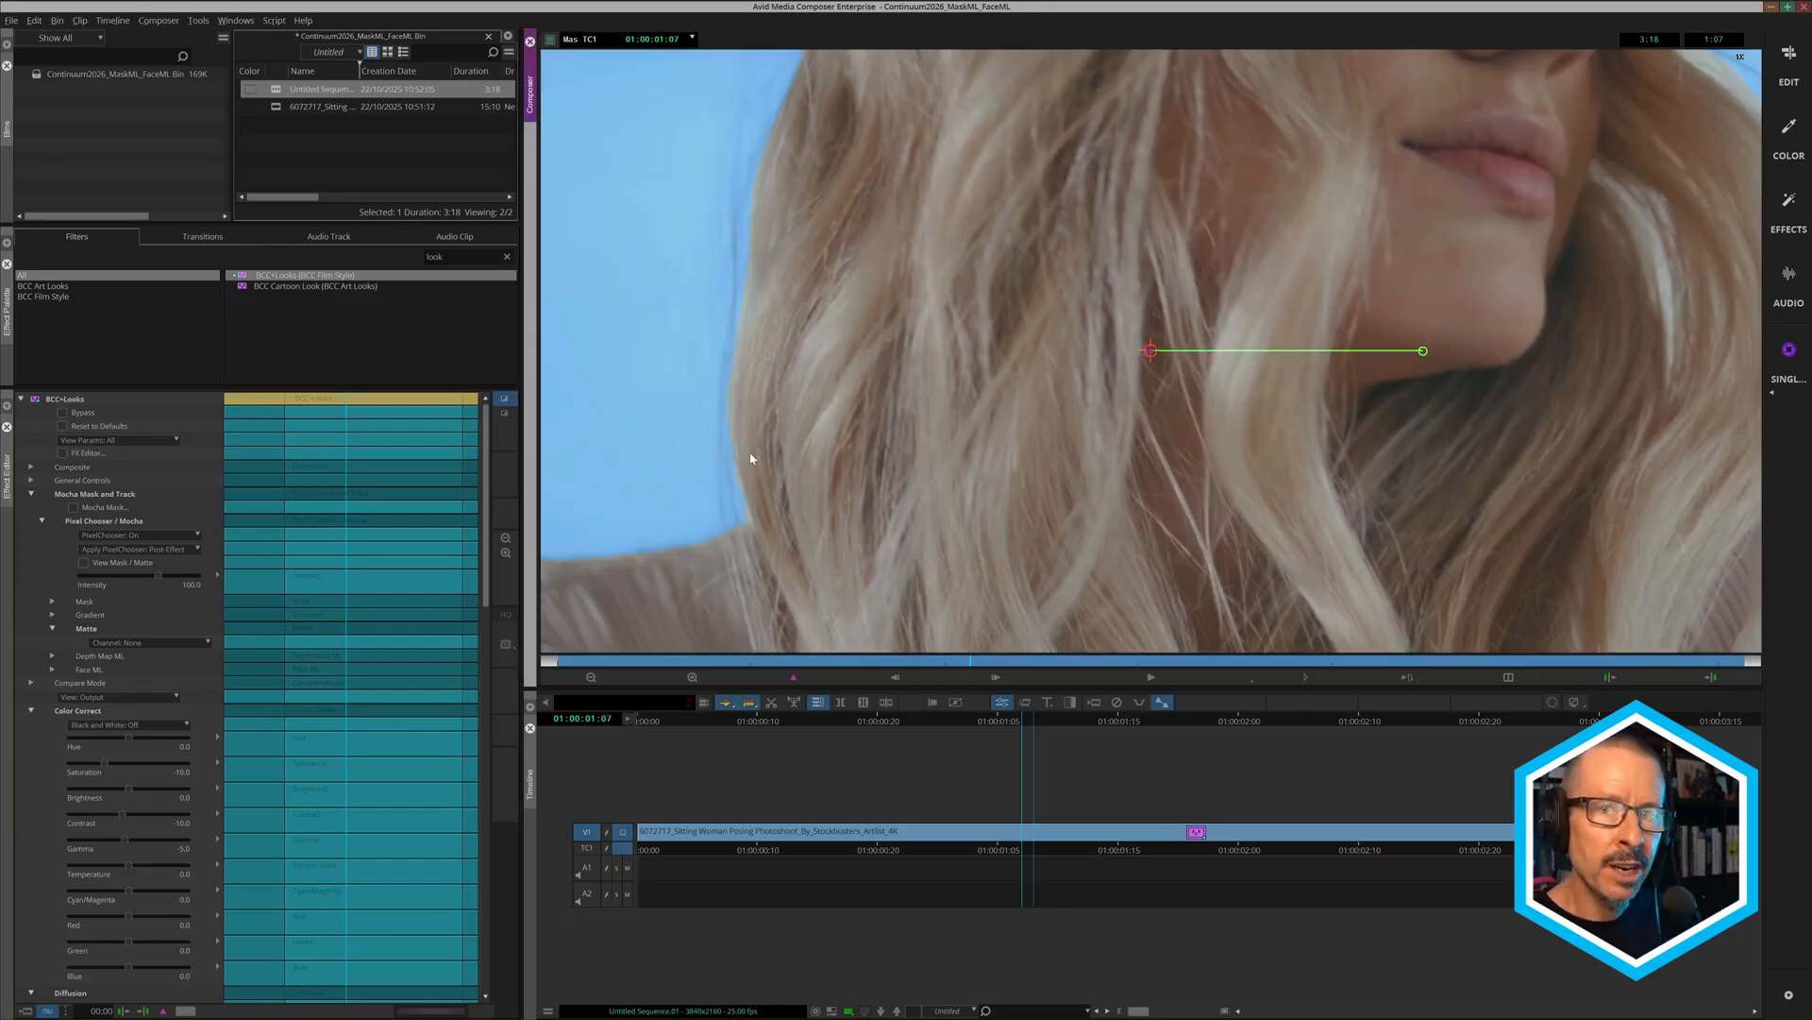
{"action": "left_click", "coordinate": [52, 602]}
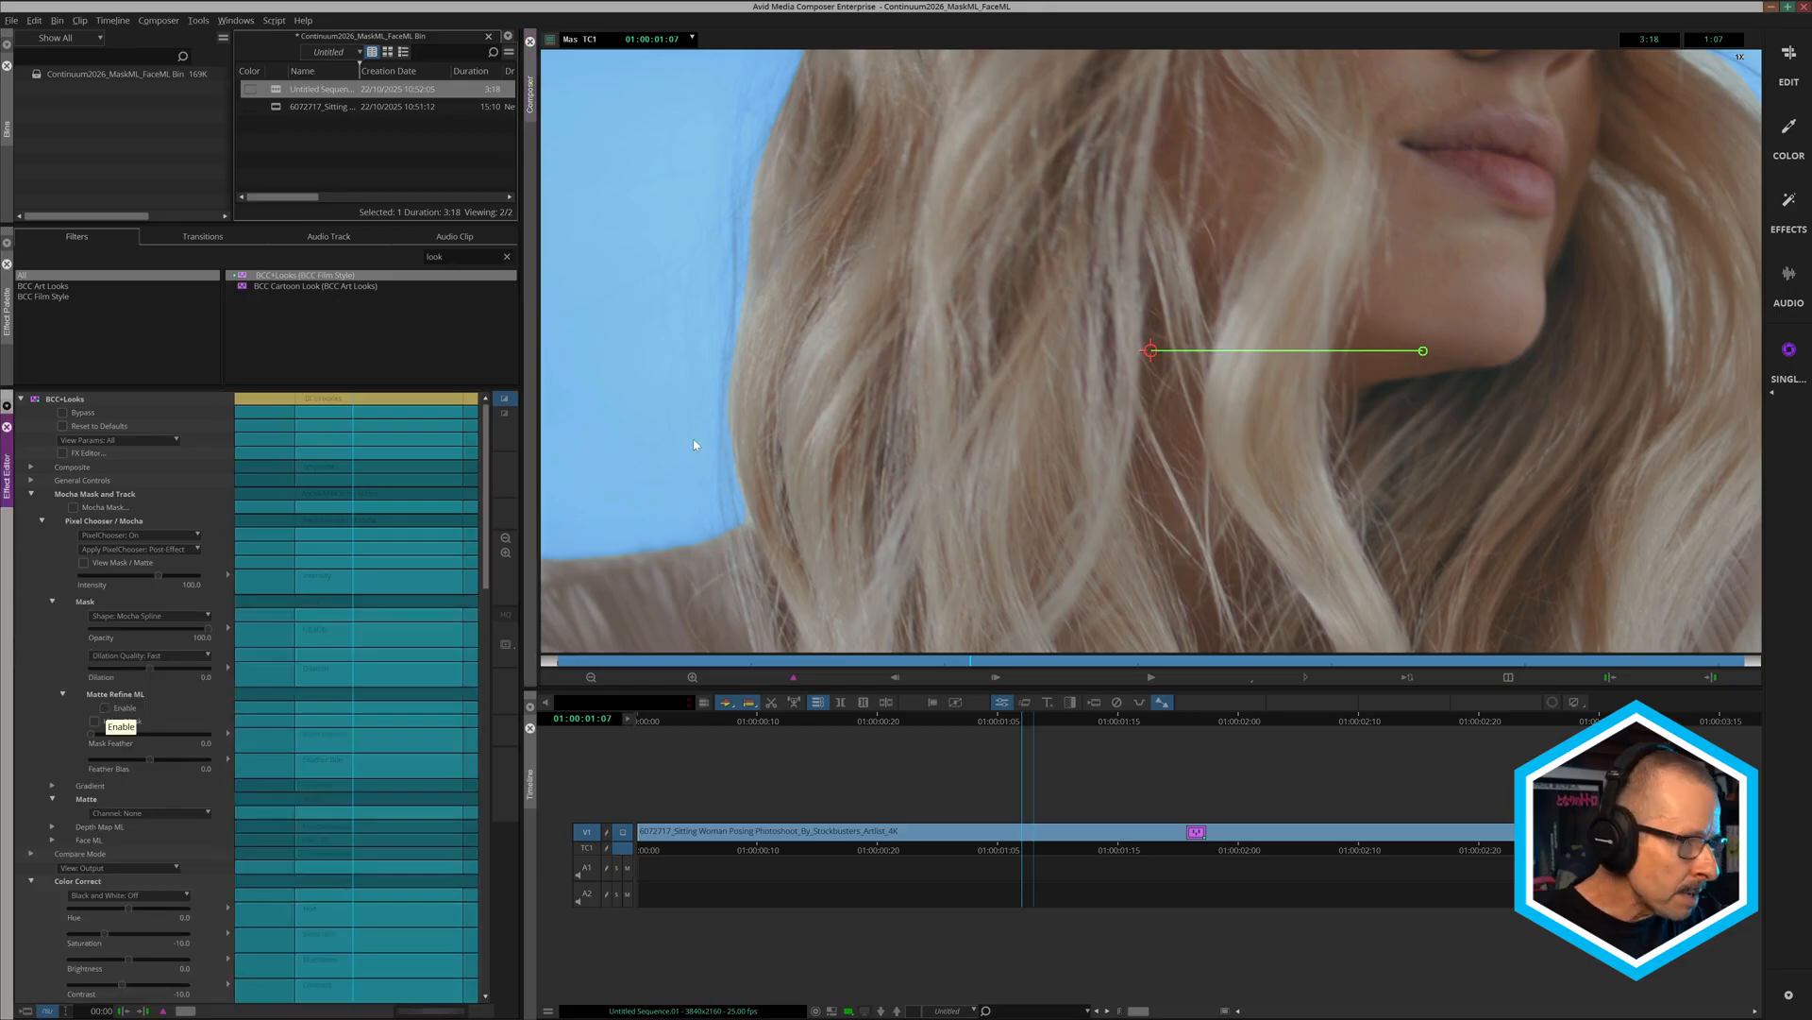
{"action": "left_click", "coordinate": [105, 708]}
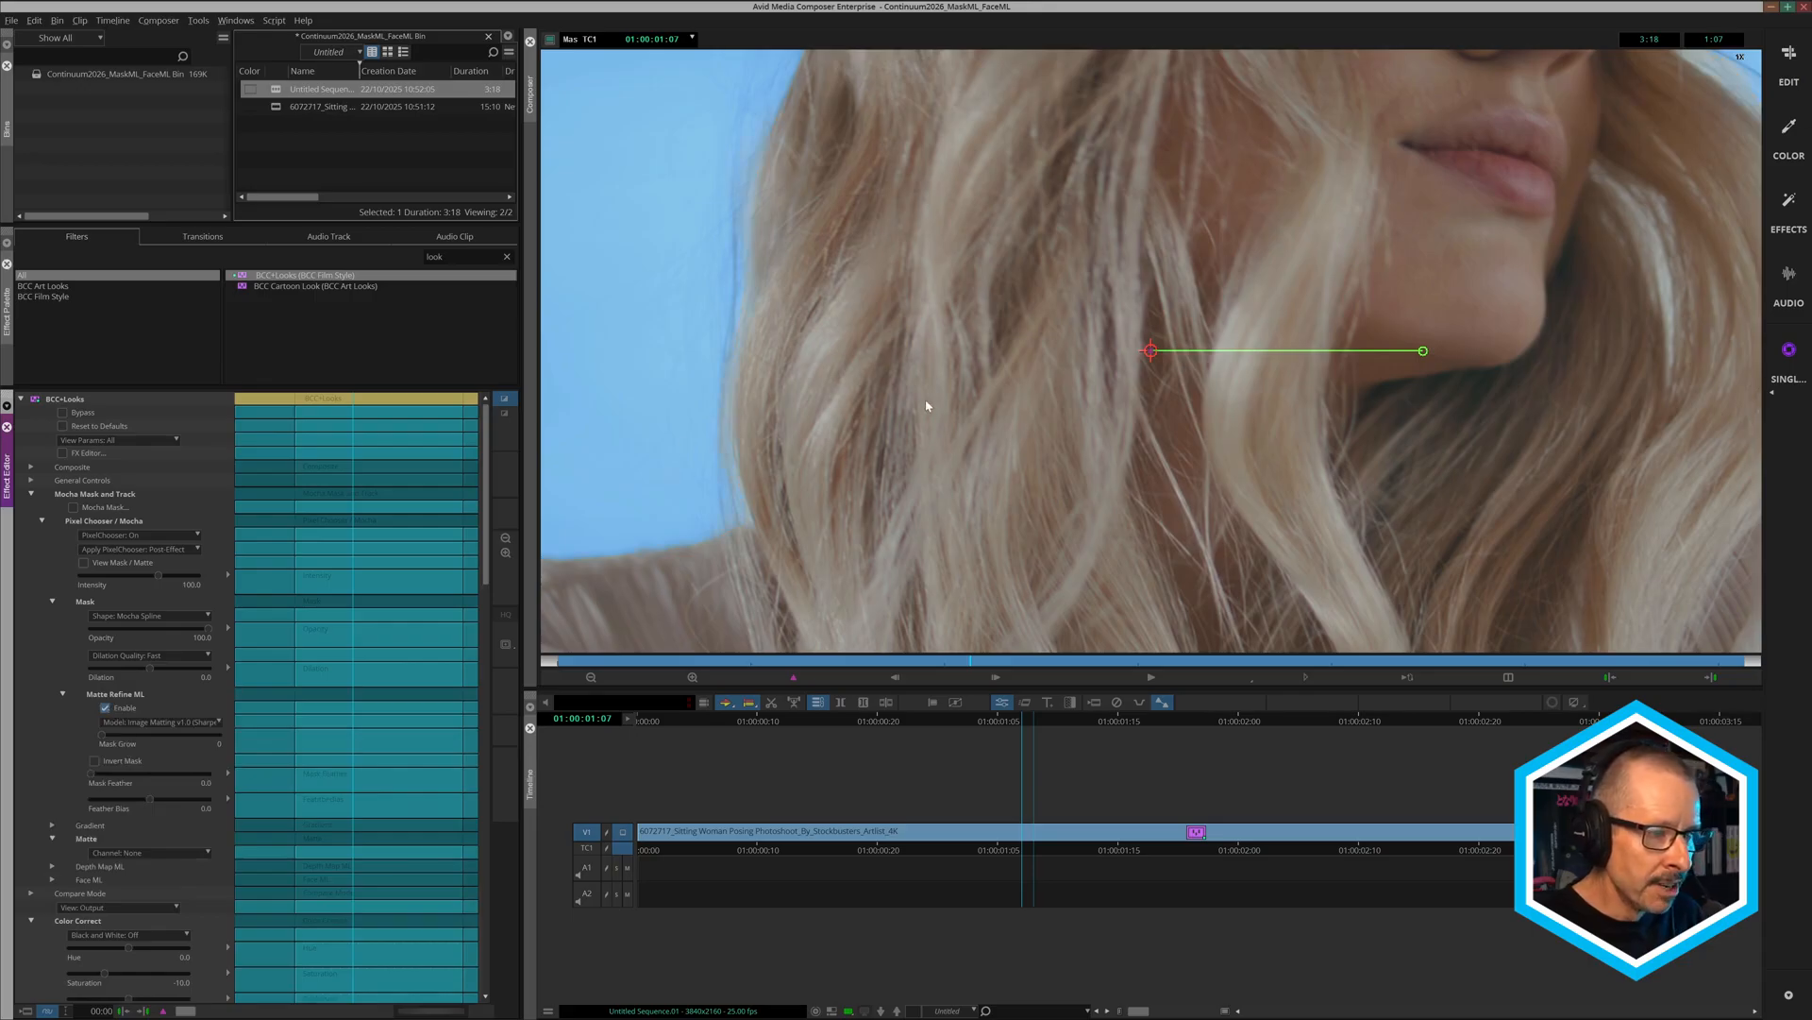
Inspect the refined matte along the hair edges on both sides of the woman's face and shoulder.
{"action": "left_click_drag", "start_coordinate": [928, 366], "coordinate": [951, 538]}
{"action": "left_click_drag", "start_coordinate": [869, 364], "coordinate": [799, 391]}
{"action": "left_click_drag", "start_coordinate": [1340, 378], "coordinate": [1242, 349]}
{"action": "left_click_drag", "start_coordinate": [1364, 375], "coordinate": [1192, 264]}
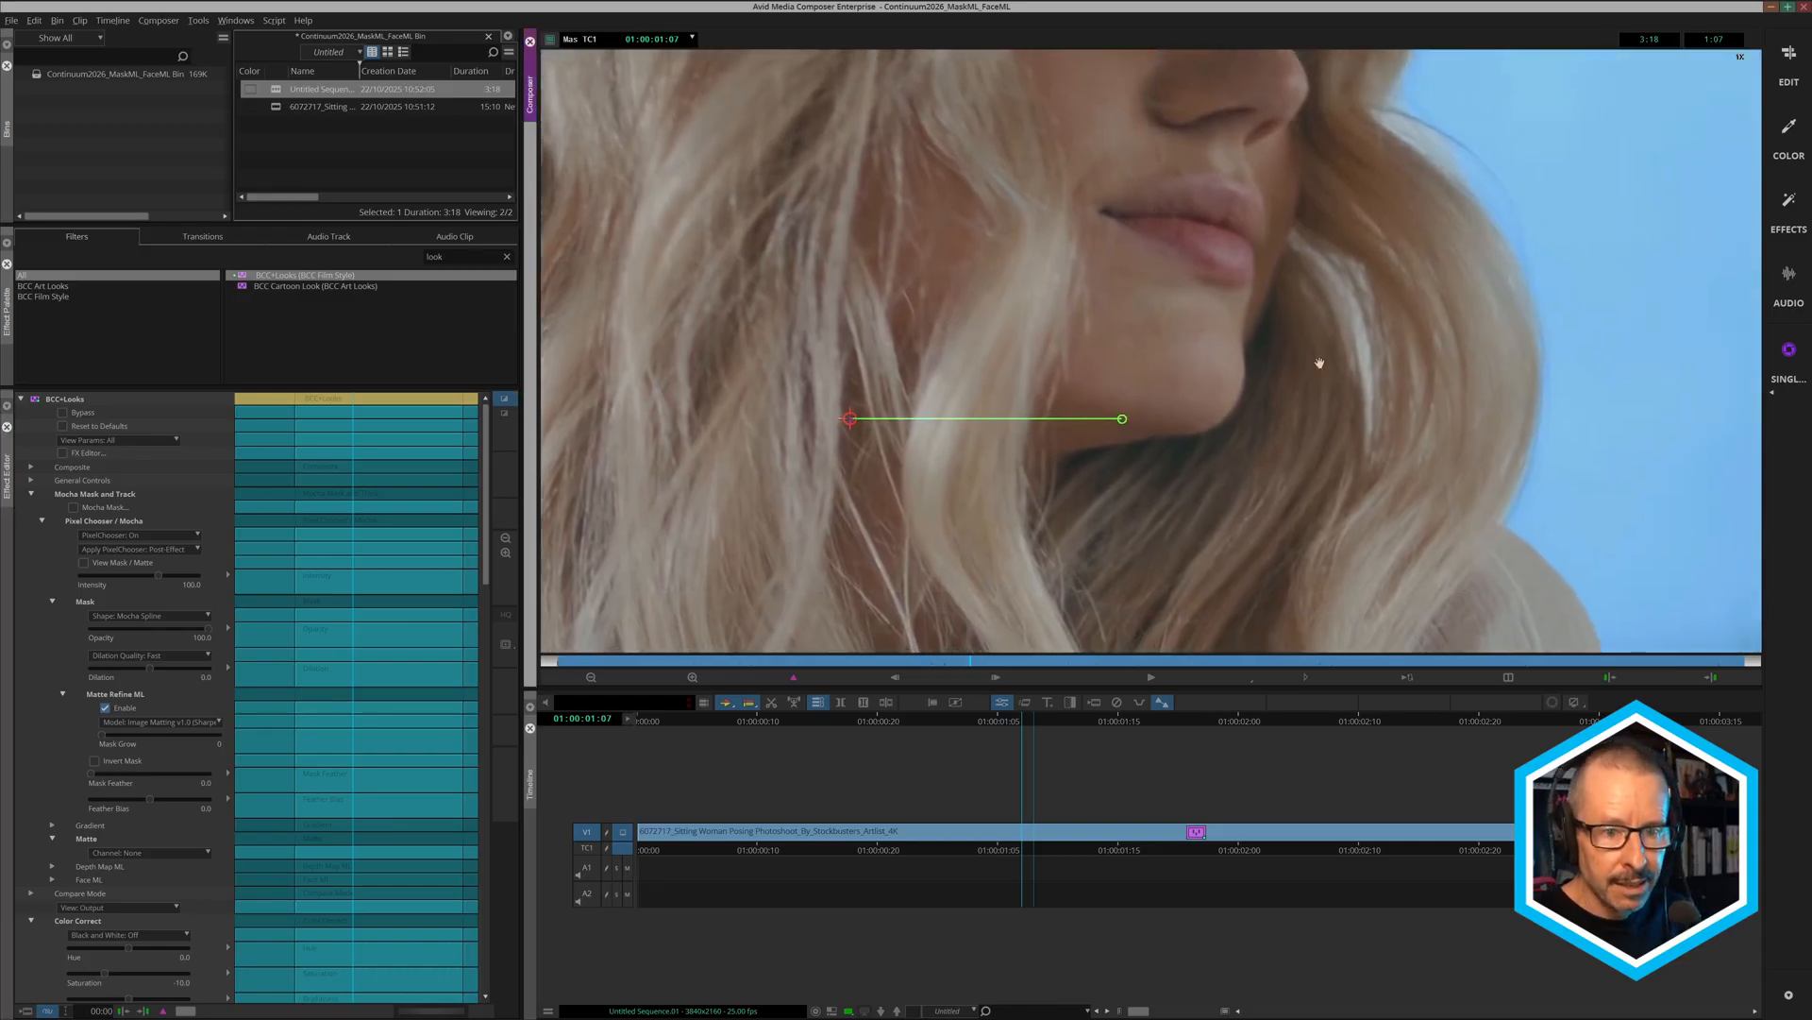
{"action": "left_click_drag", "start_coordinate": [1319, 363], "coordinate": [1259, 231]}
{"action": "left_click_drag", "start_coordinate": [1304, 376], "coordinate": [1003, 186]}
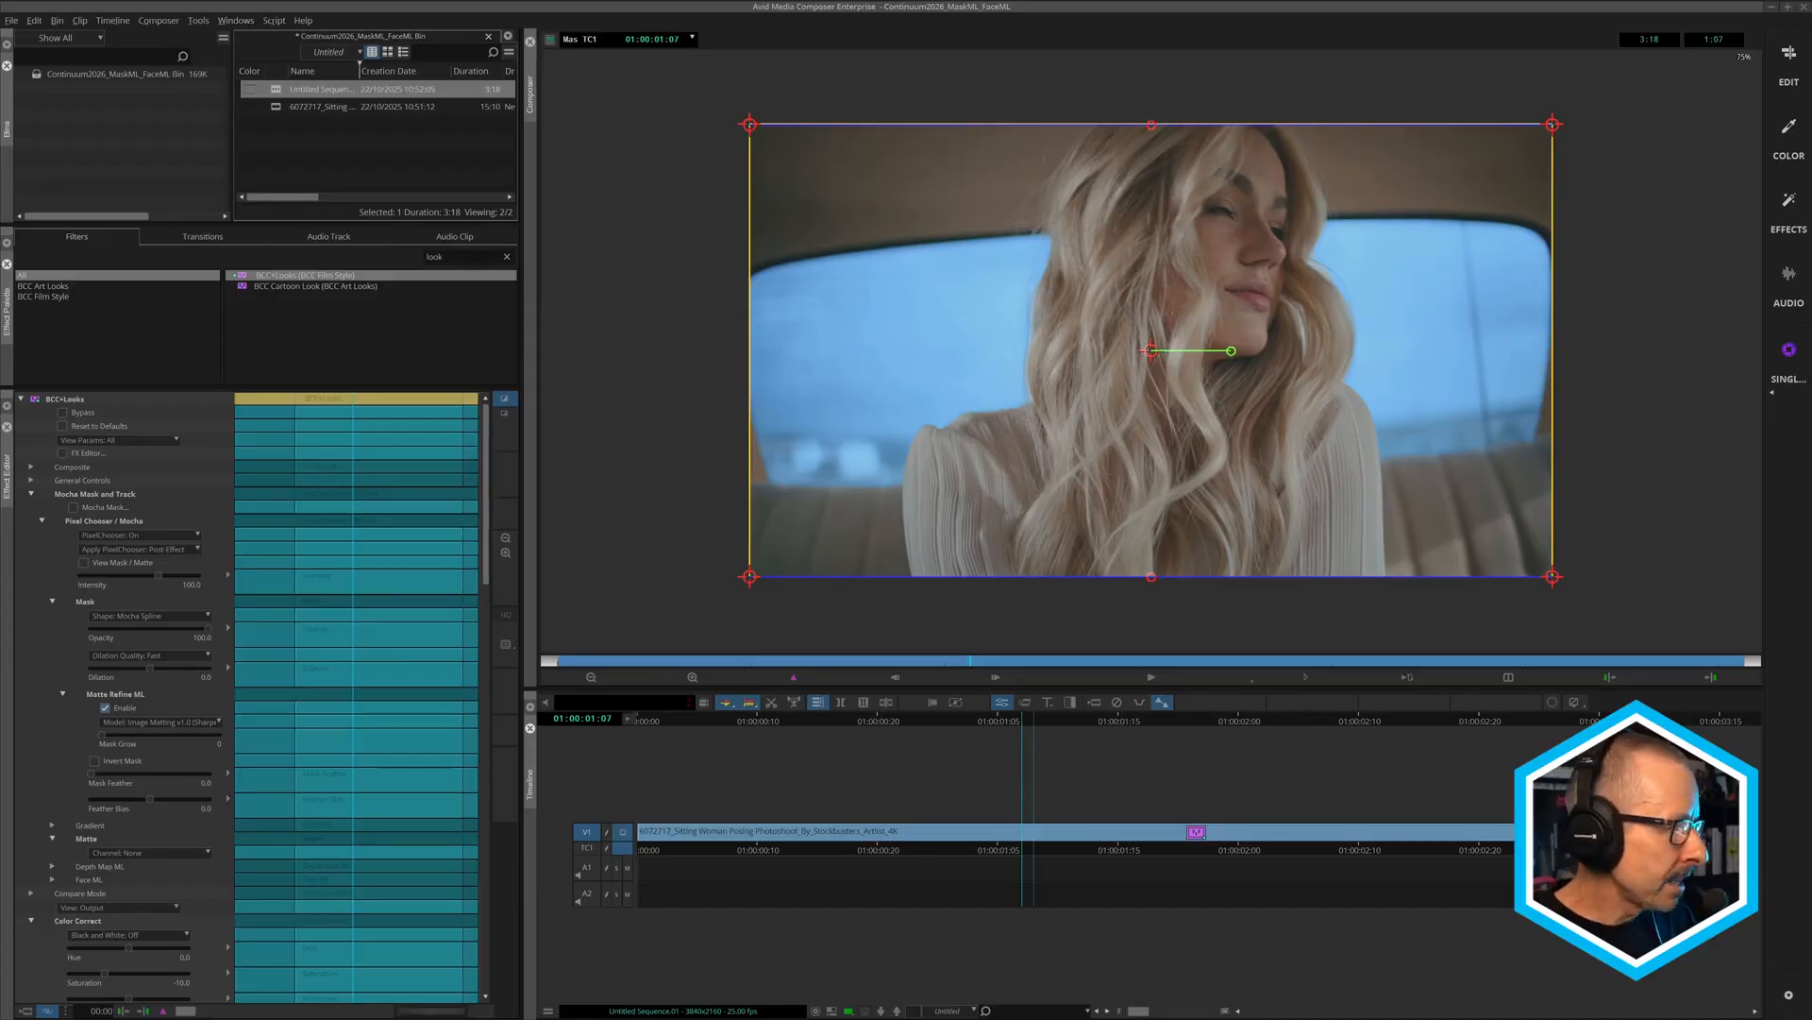
Find BCC+Smoke and Fog with the search term "smoke" and apply it to the clip on V1.
{"action": "left_click", "coordinate": [508, 258]}
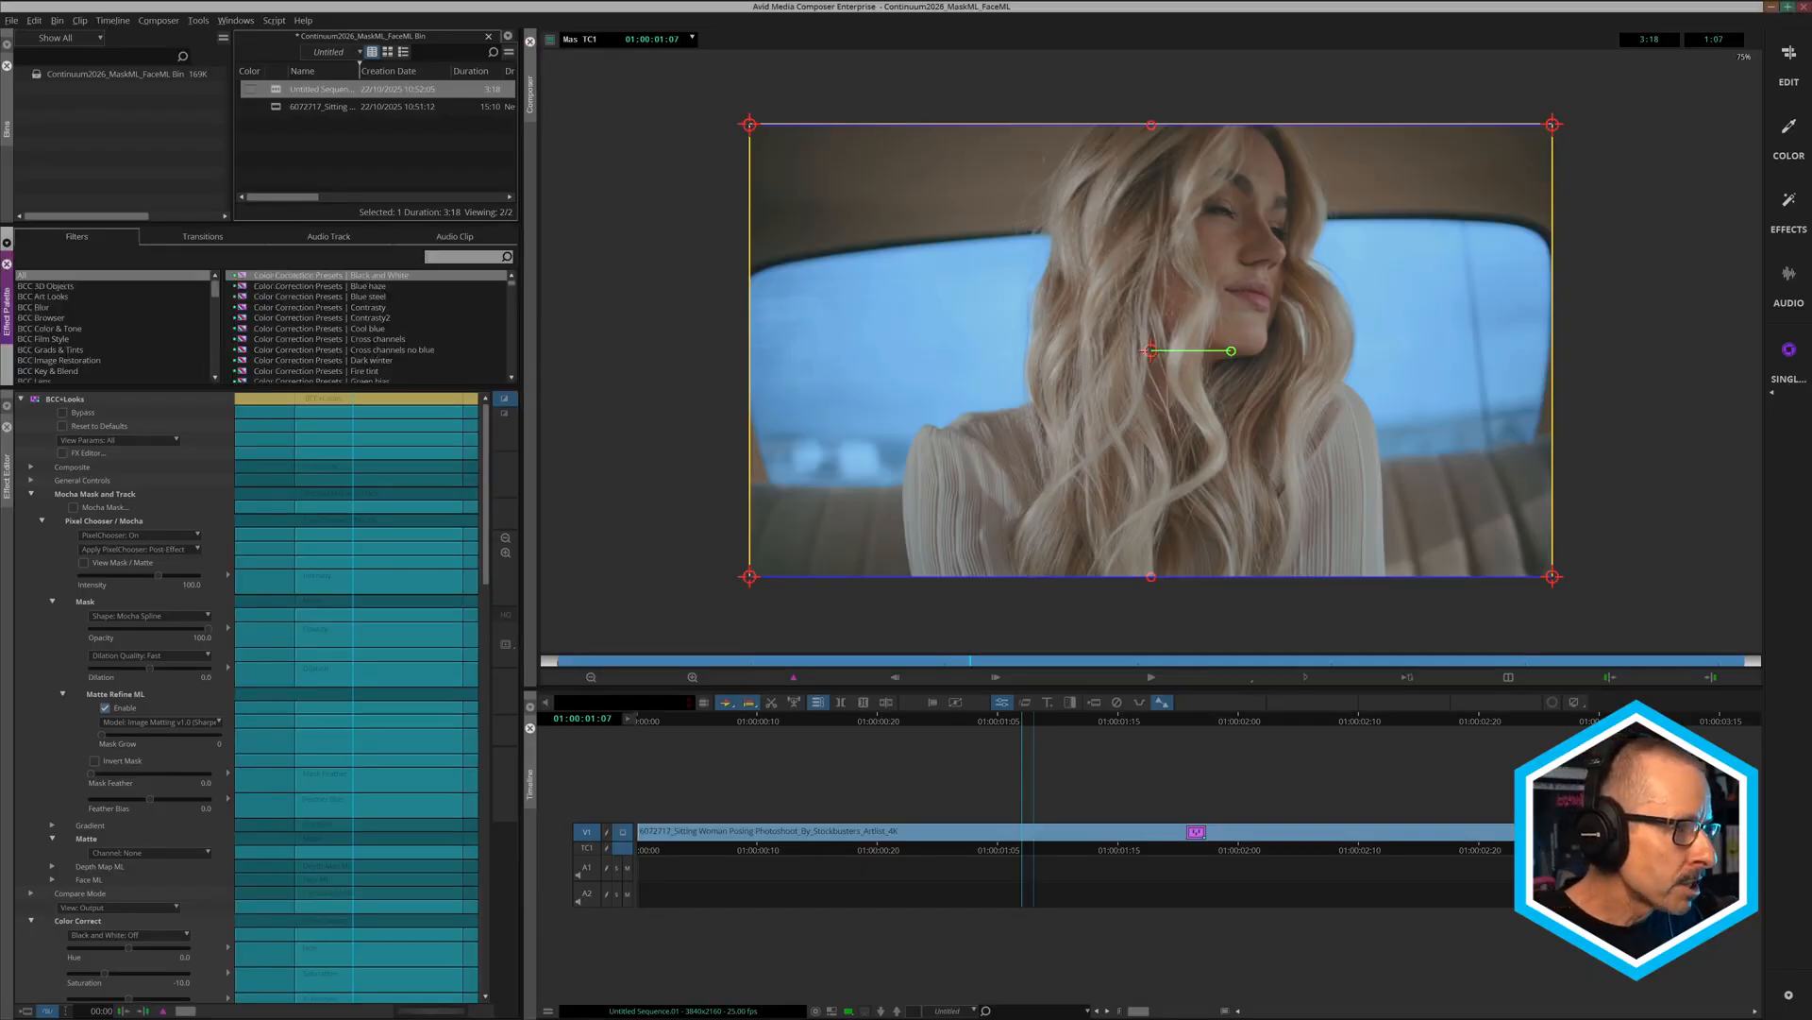
{"action": "type", "text": "smoke"}
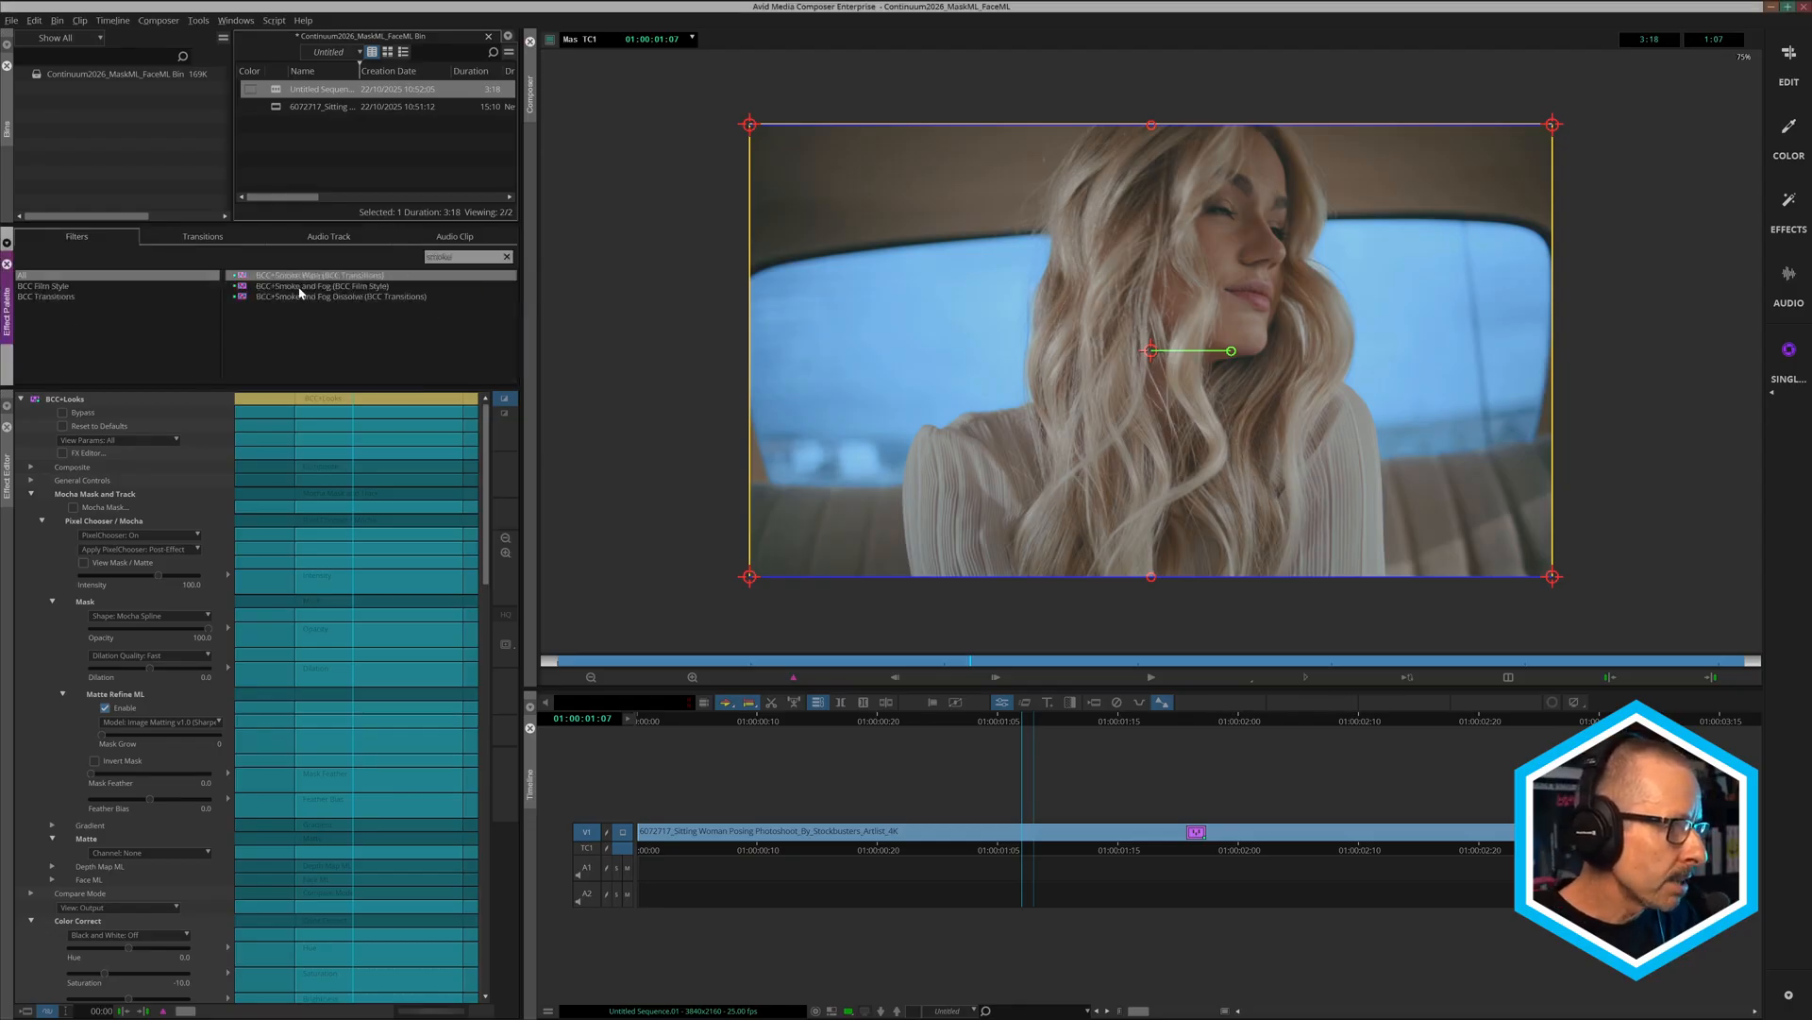
{"action": "left_click_drag", "start_coordinate": [300, 289], "coordinate": [1139, 835]}
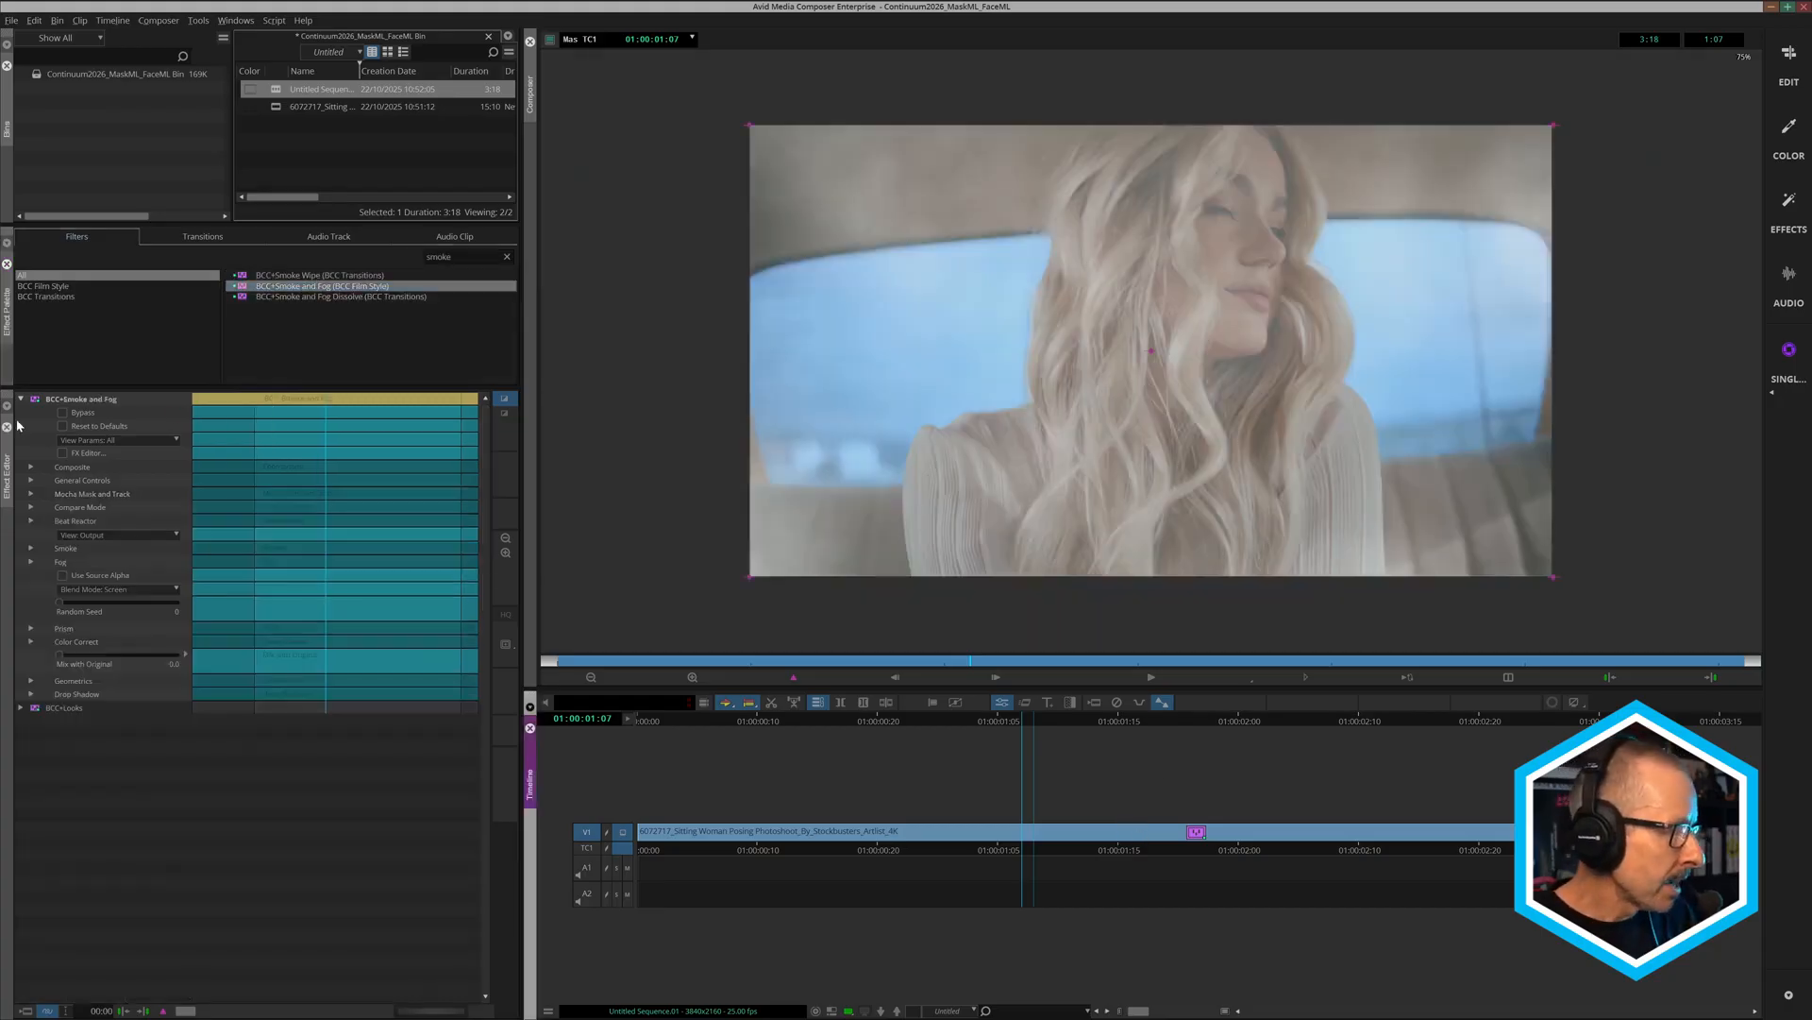
Choose the Fluffy White Clouds preset for Smoke and Fog in the FX Editor and apply it.
{"action": "left_click", "coordinate": [64, 453]}
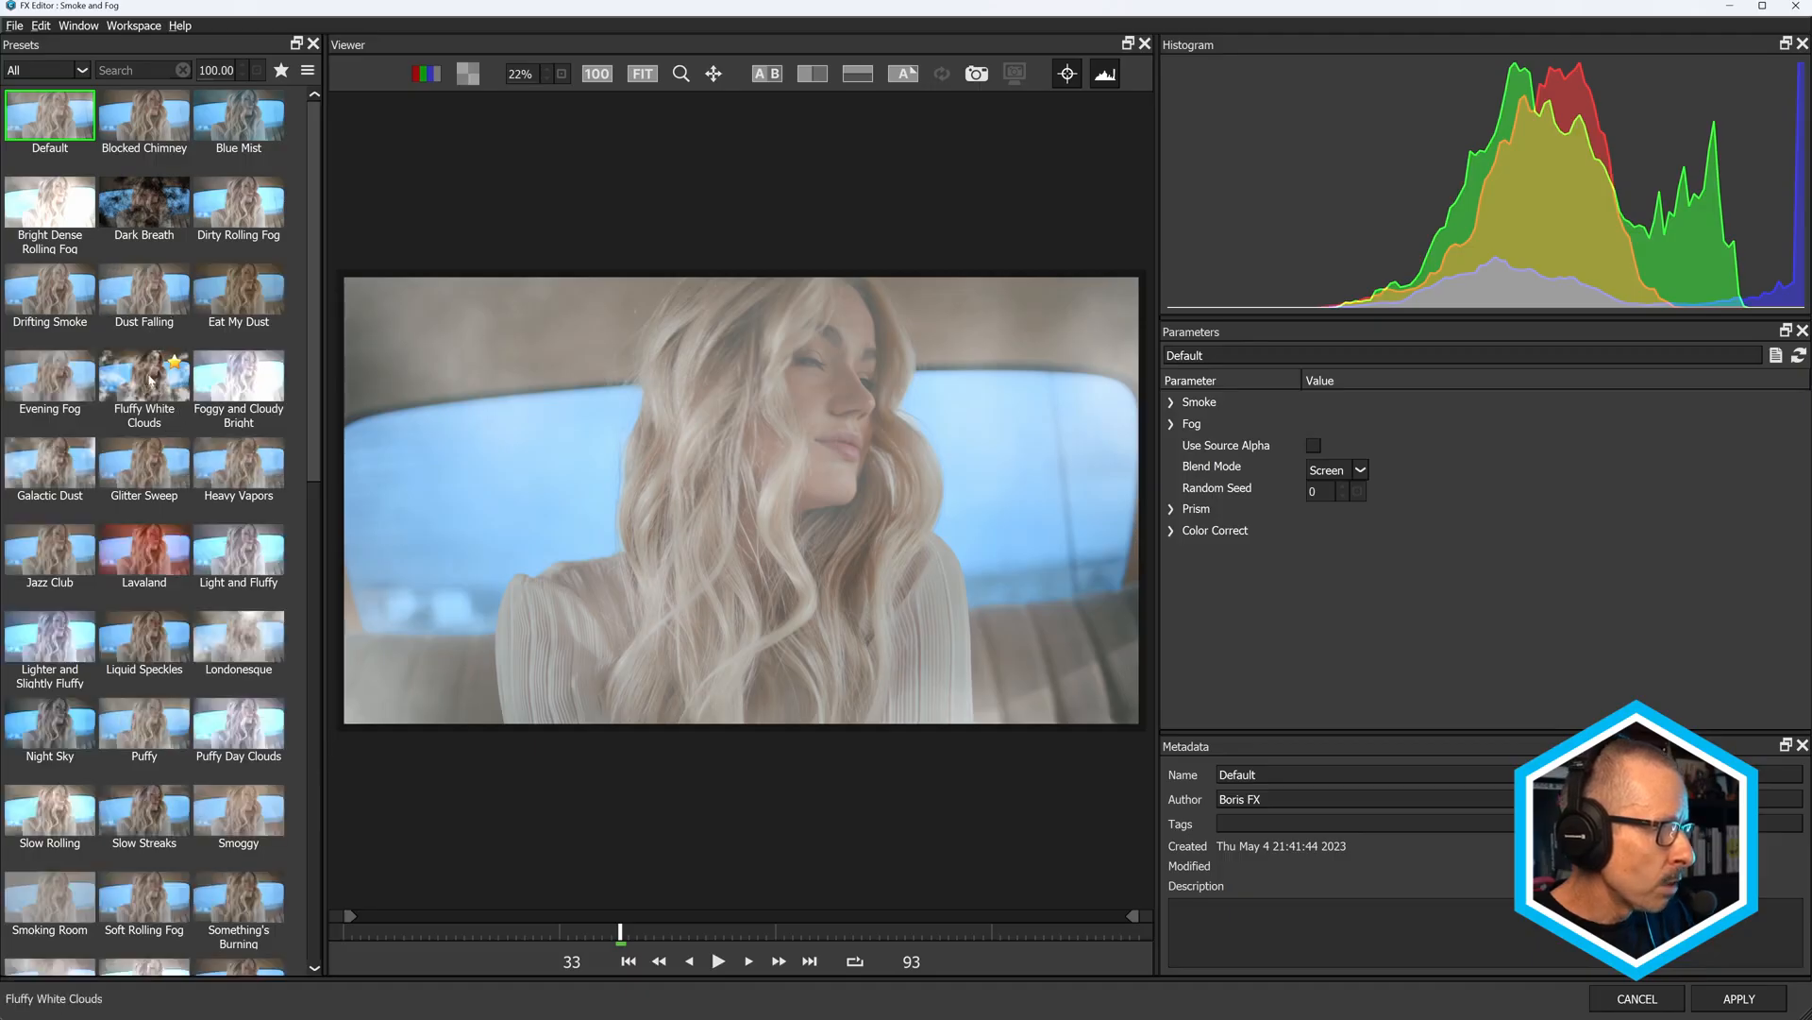
{"action": "left_click", "coordinate": [149, 380]}
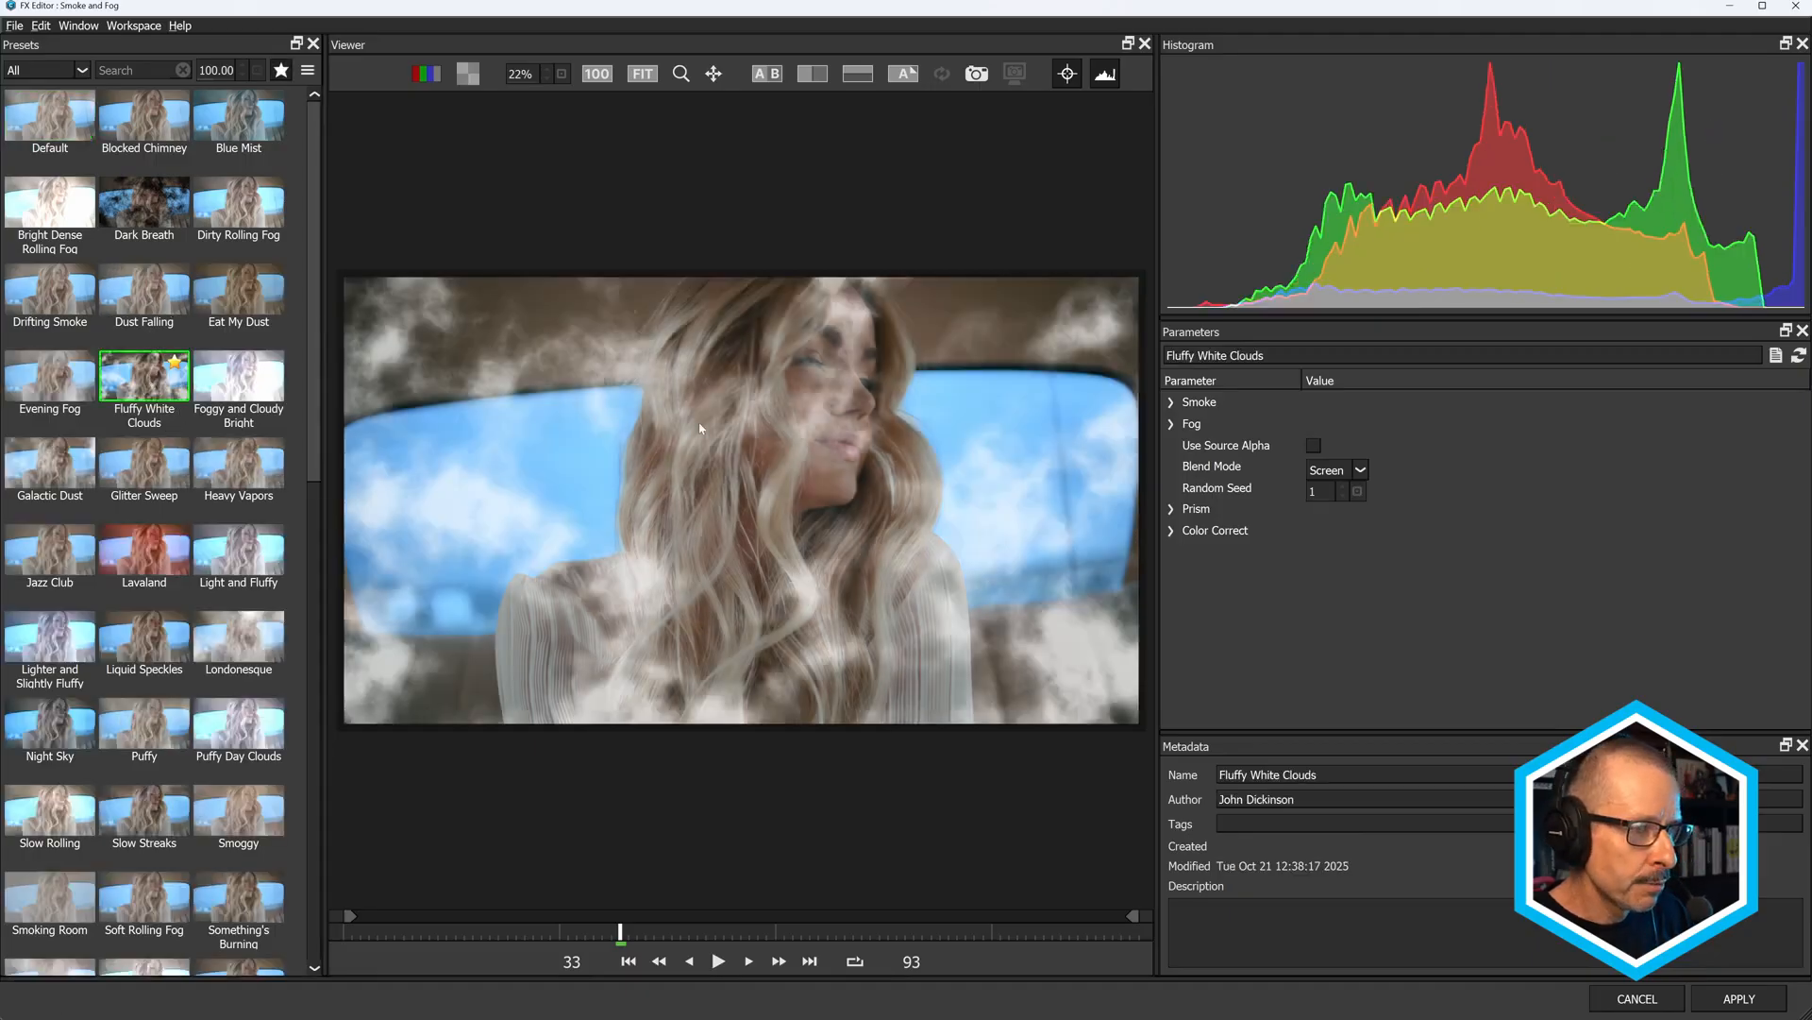
{"action": "left_click", "coordinate": [1739, 998]}
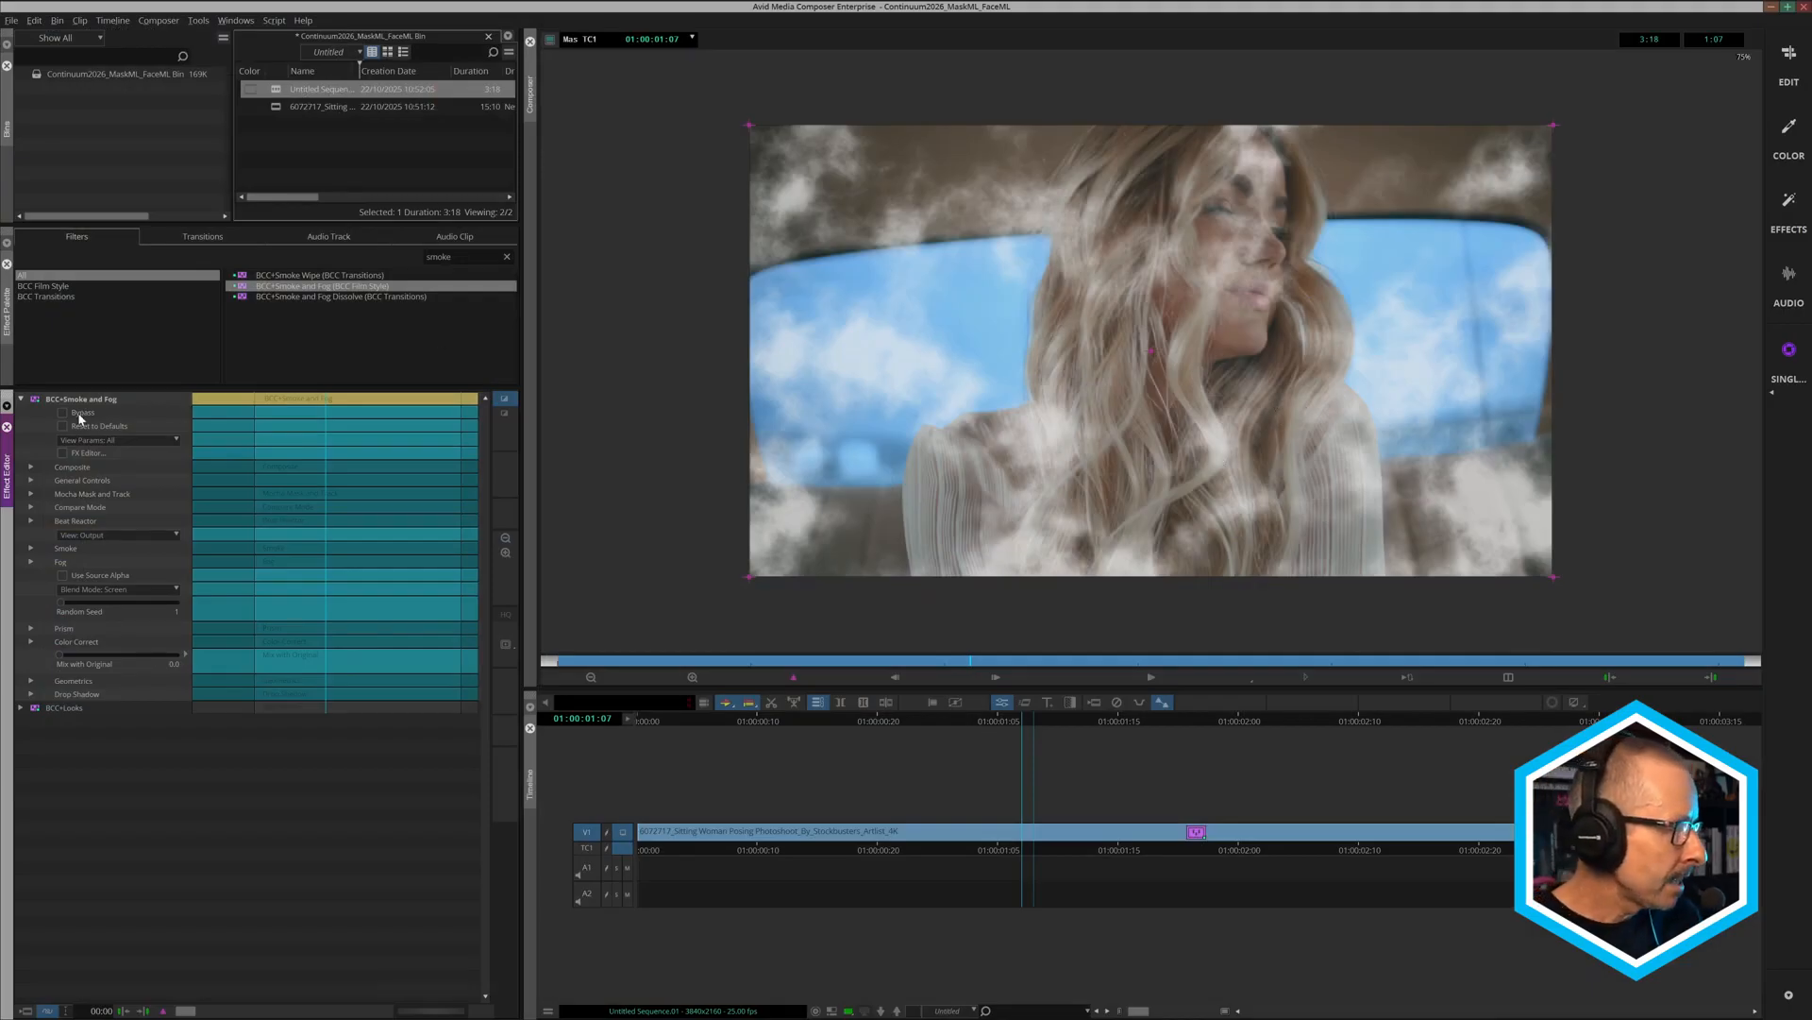
Set PixelChooser to On for Smoke and Fog and launch Mocha for its mask.
{"action": "left_click", "coordinate": [31, 494]}
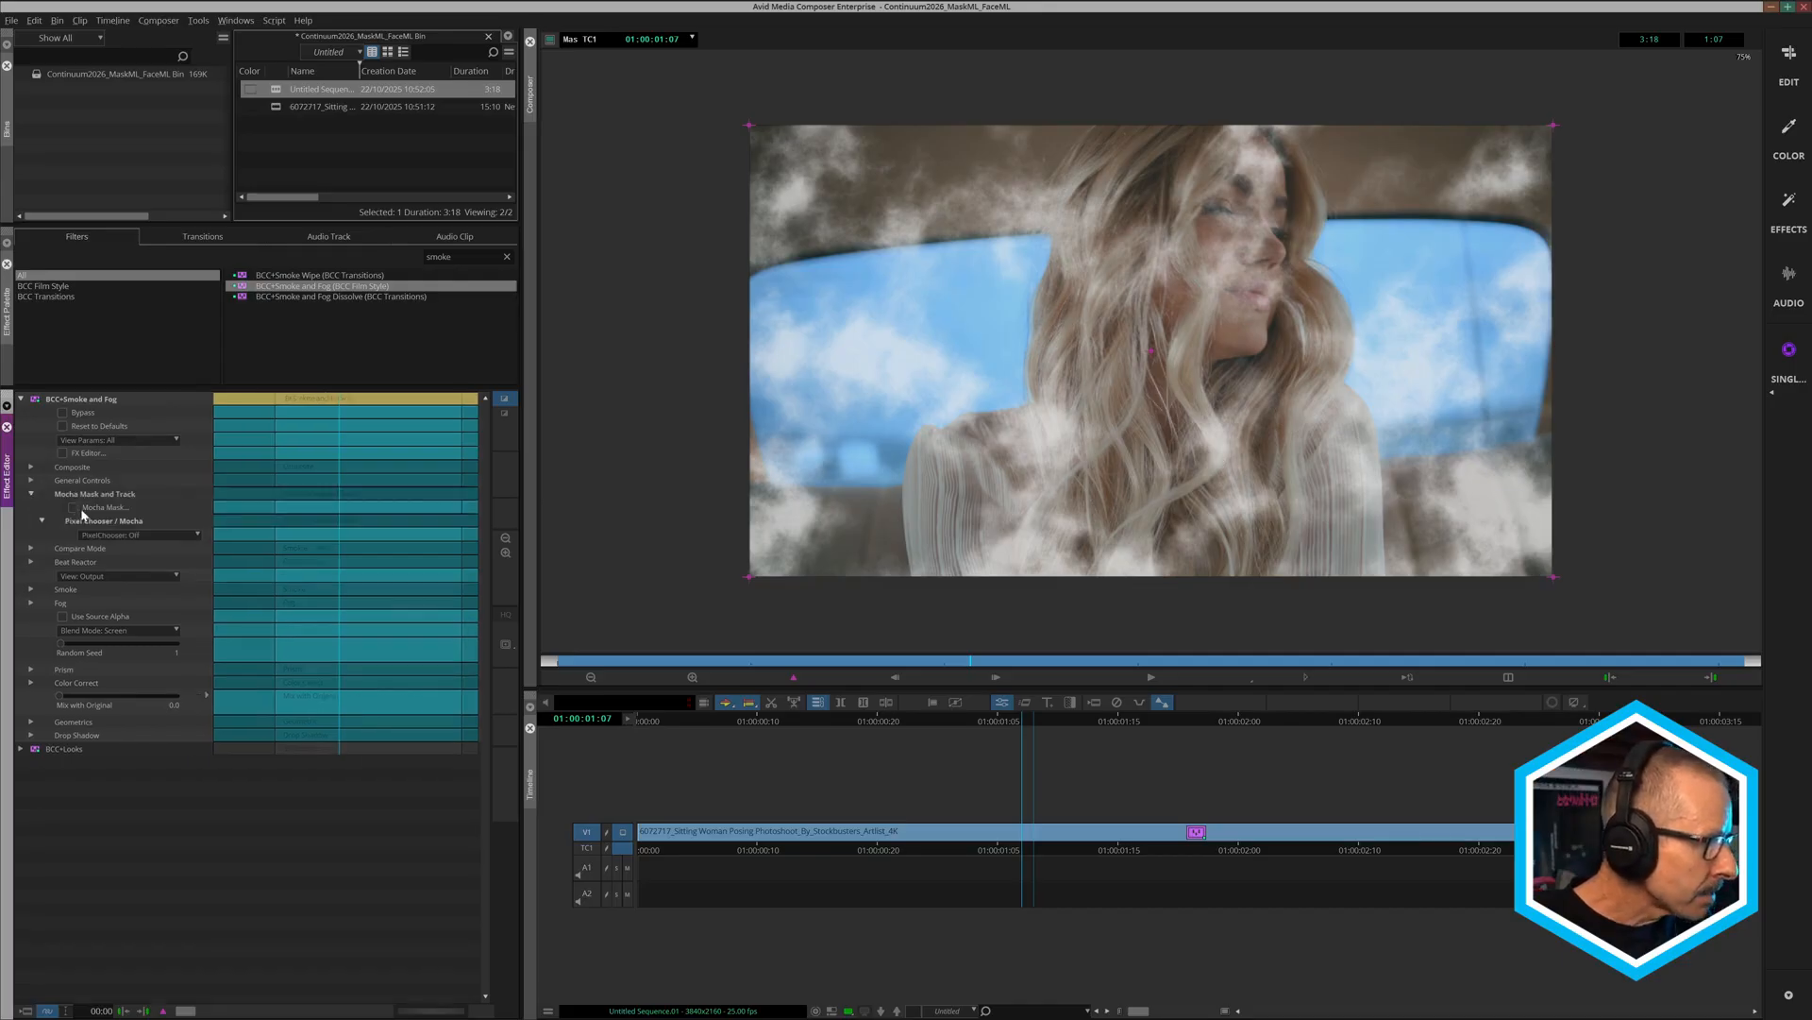
{"action": "left_click", "coordinate": [130, 535]}
{"action": "left_click", "coordinate": [132, 557]}
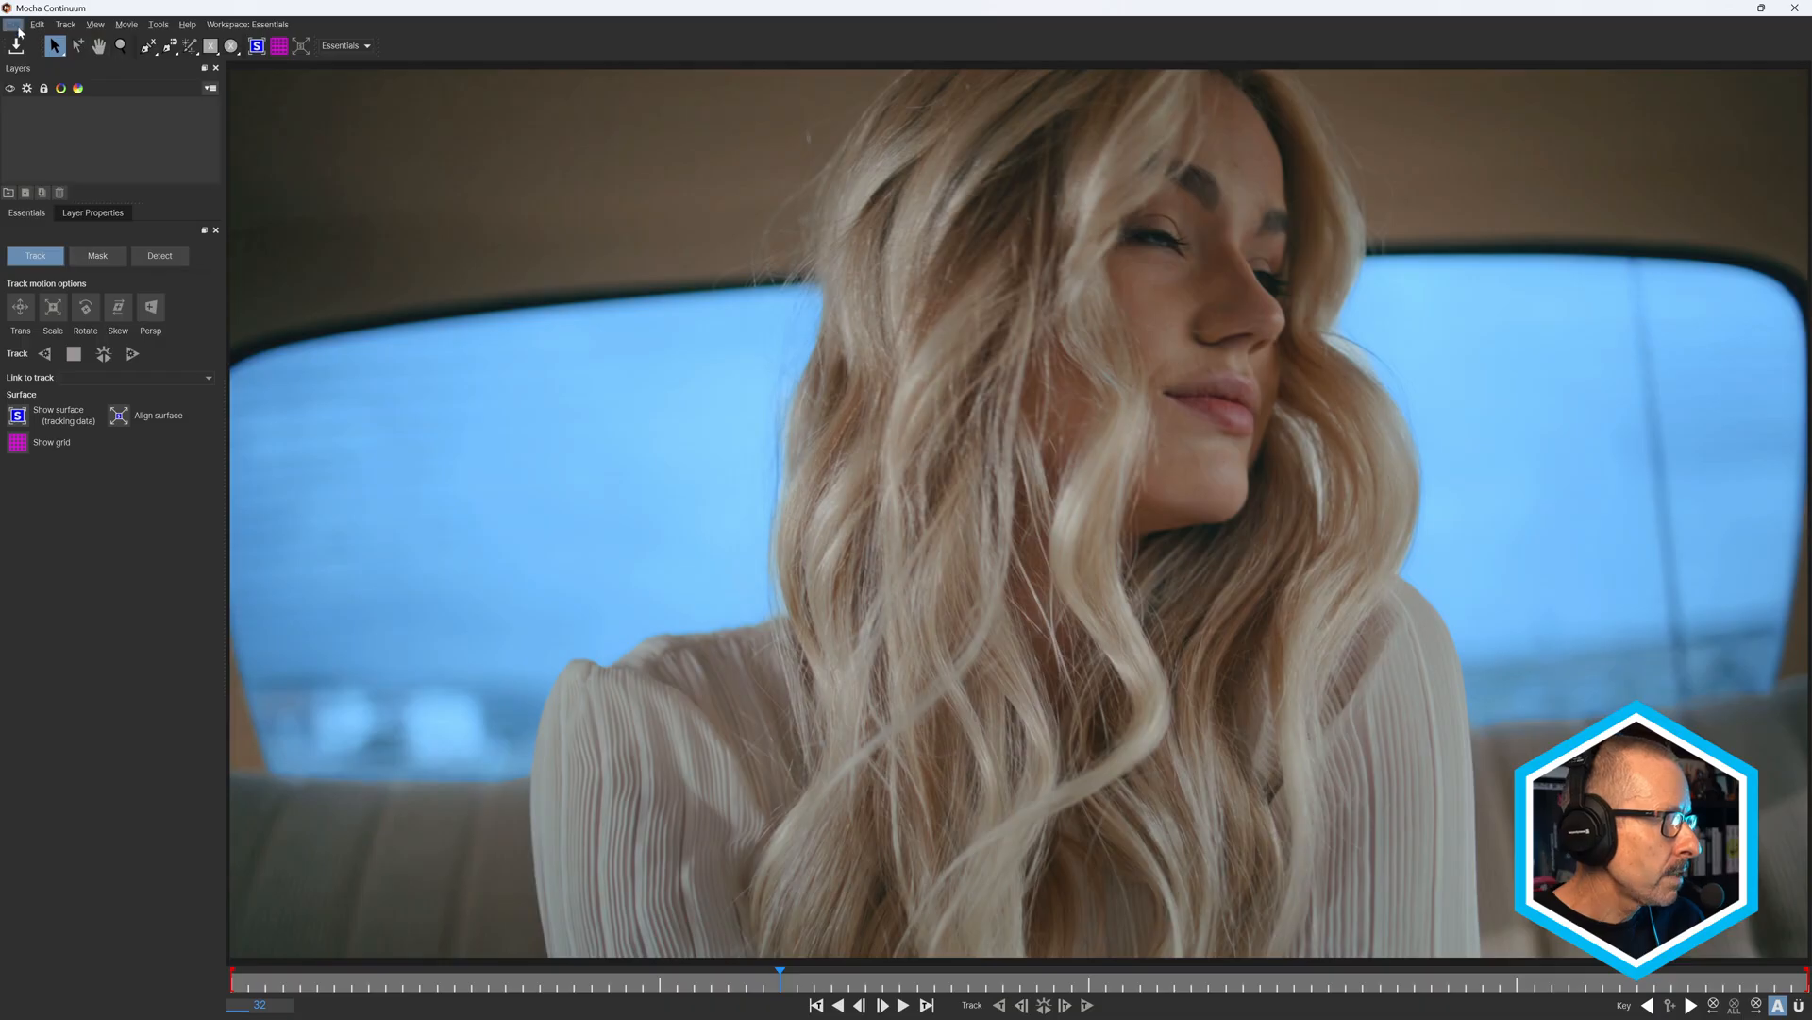
Merge the CarWindow2 project from the Desktop into the Mocha project, then close Mocha and save the changes.
{"action": "left_click", "coordinate": [13, 24]}
{"action": "left_click", "coordinate": [47, 56]}
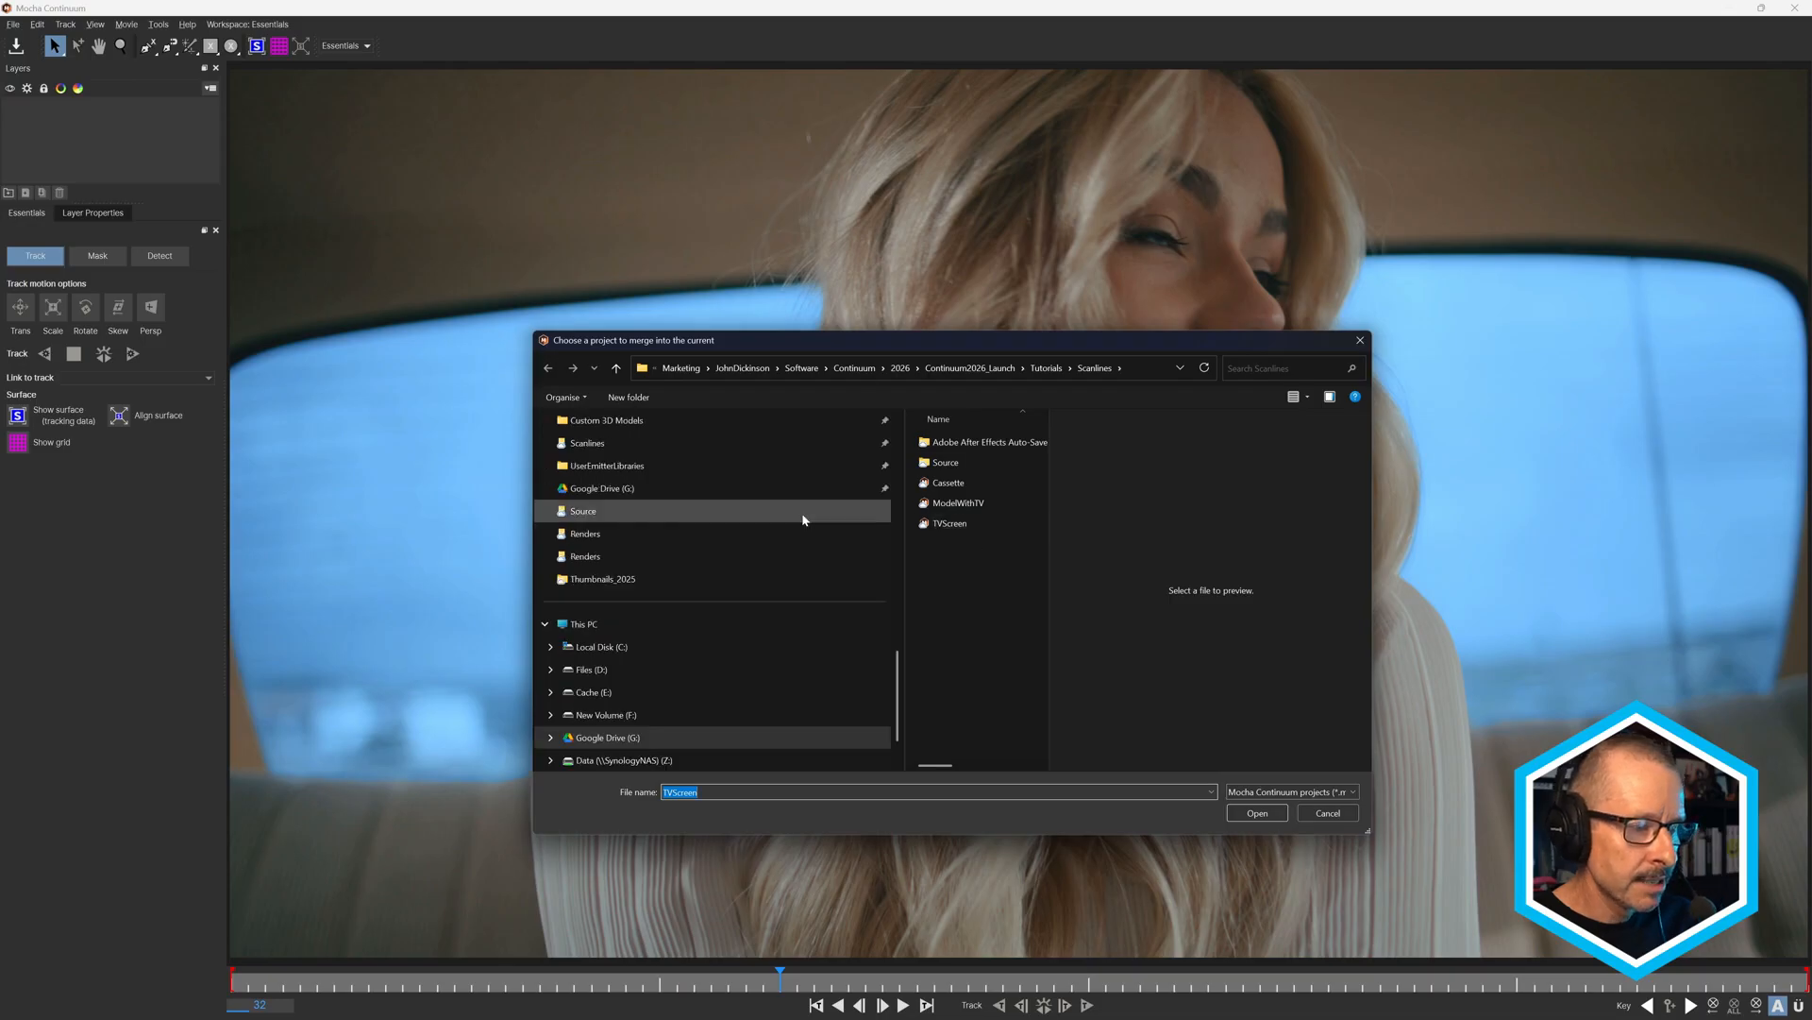
{"action": "scroll", "coordinate": [618, 515], "scroll_direction": "up", "scroll_amount": 8}
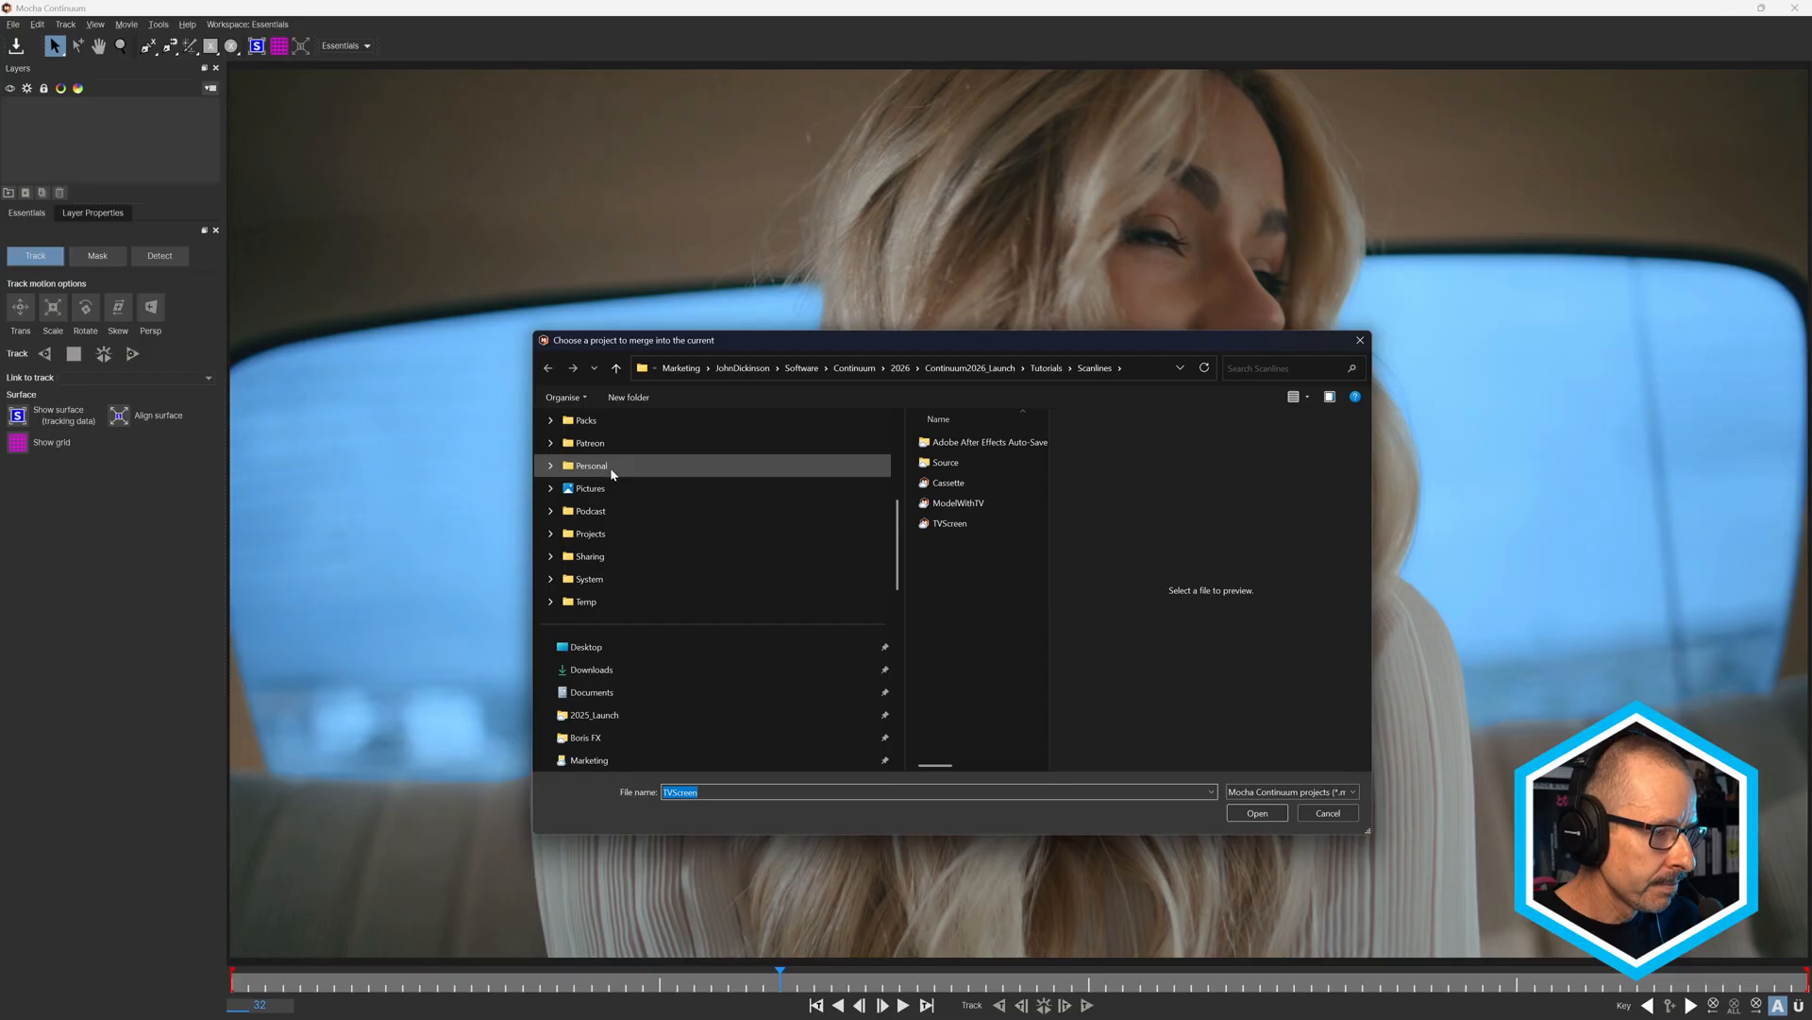
{"action": "left_click", "coordinate": [588, 647]}
{"action": "left_click", "coordinate": [973, 451]}
{"action": "double_click", "coordinate": [973, 451]}
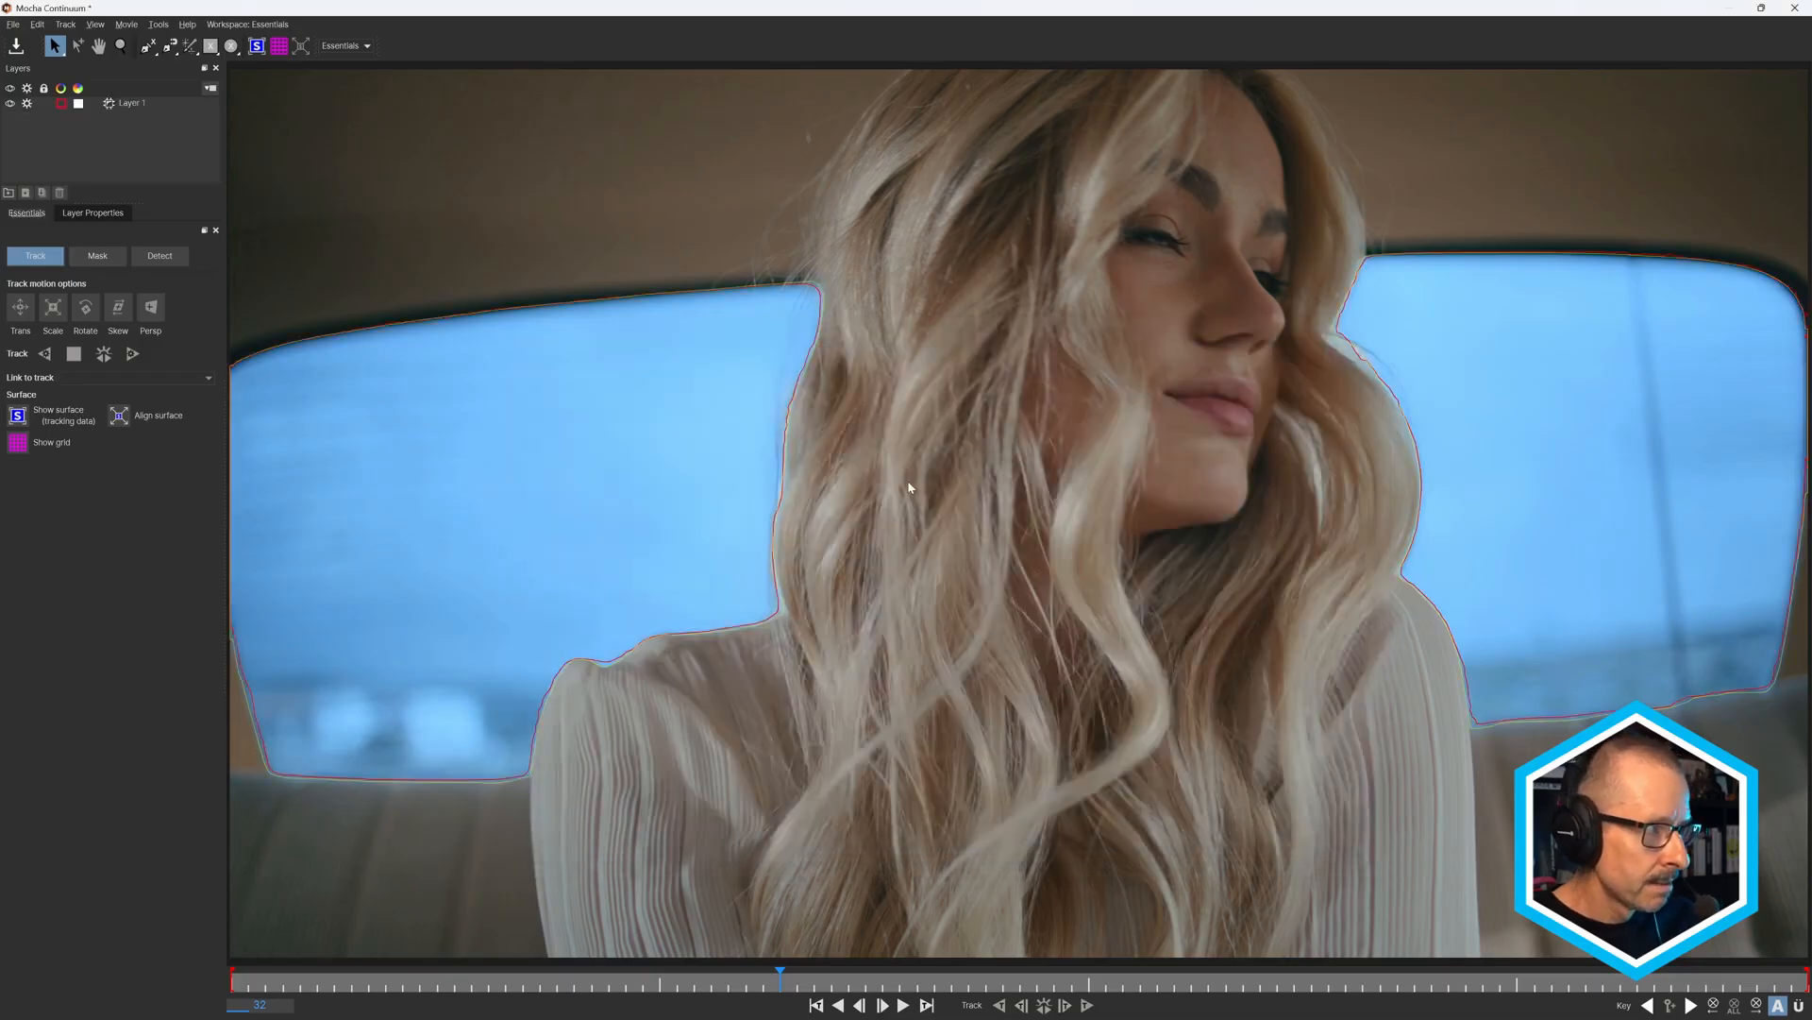
{"action": "left_click", "coordinate": [1795, 8]}
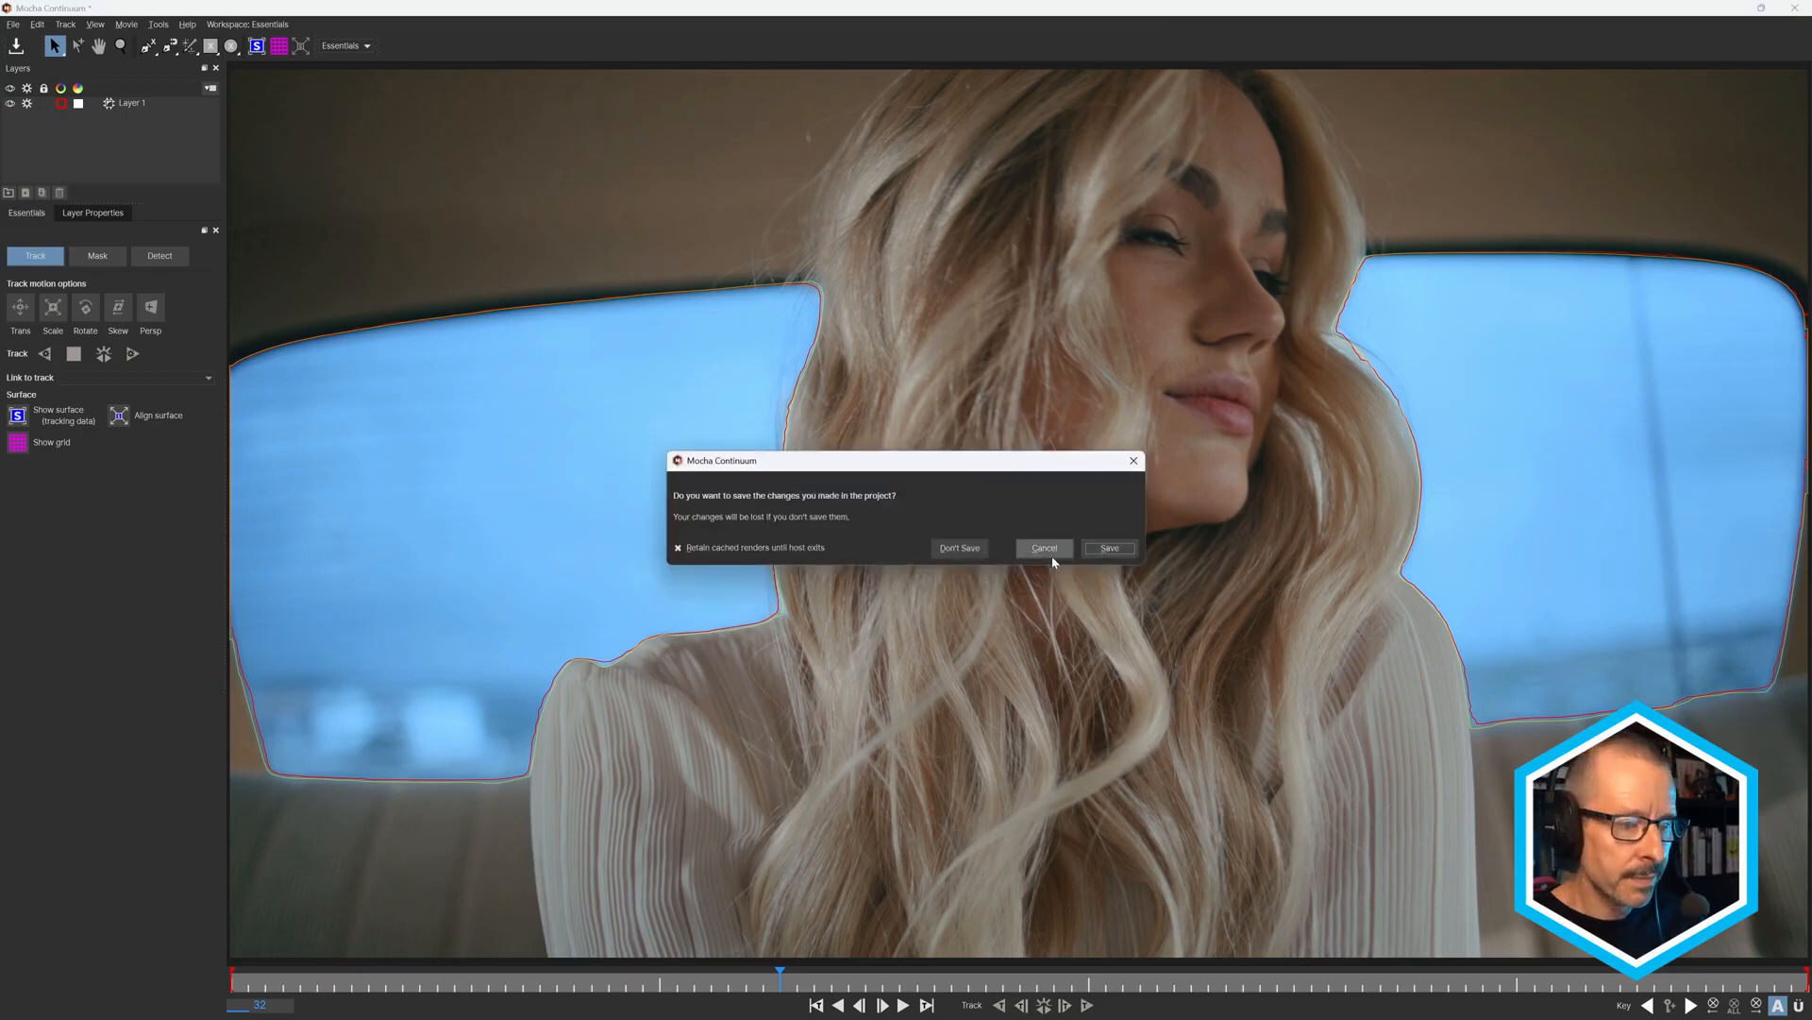
{"action": "left_click", "coordinate": [1109, 547]}
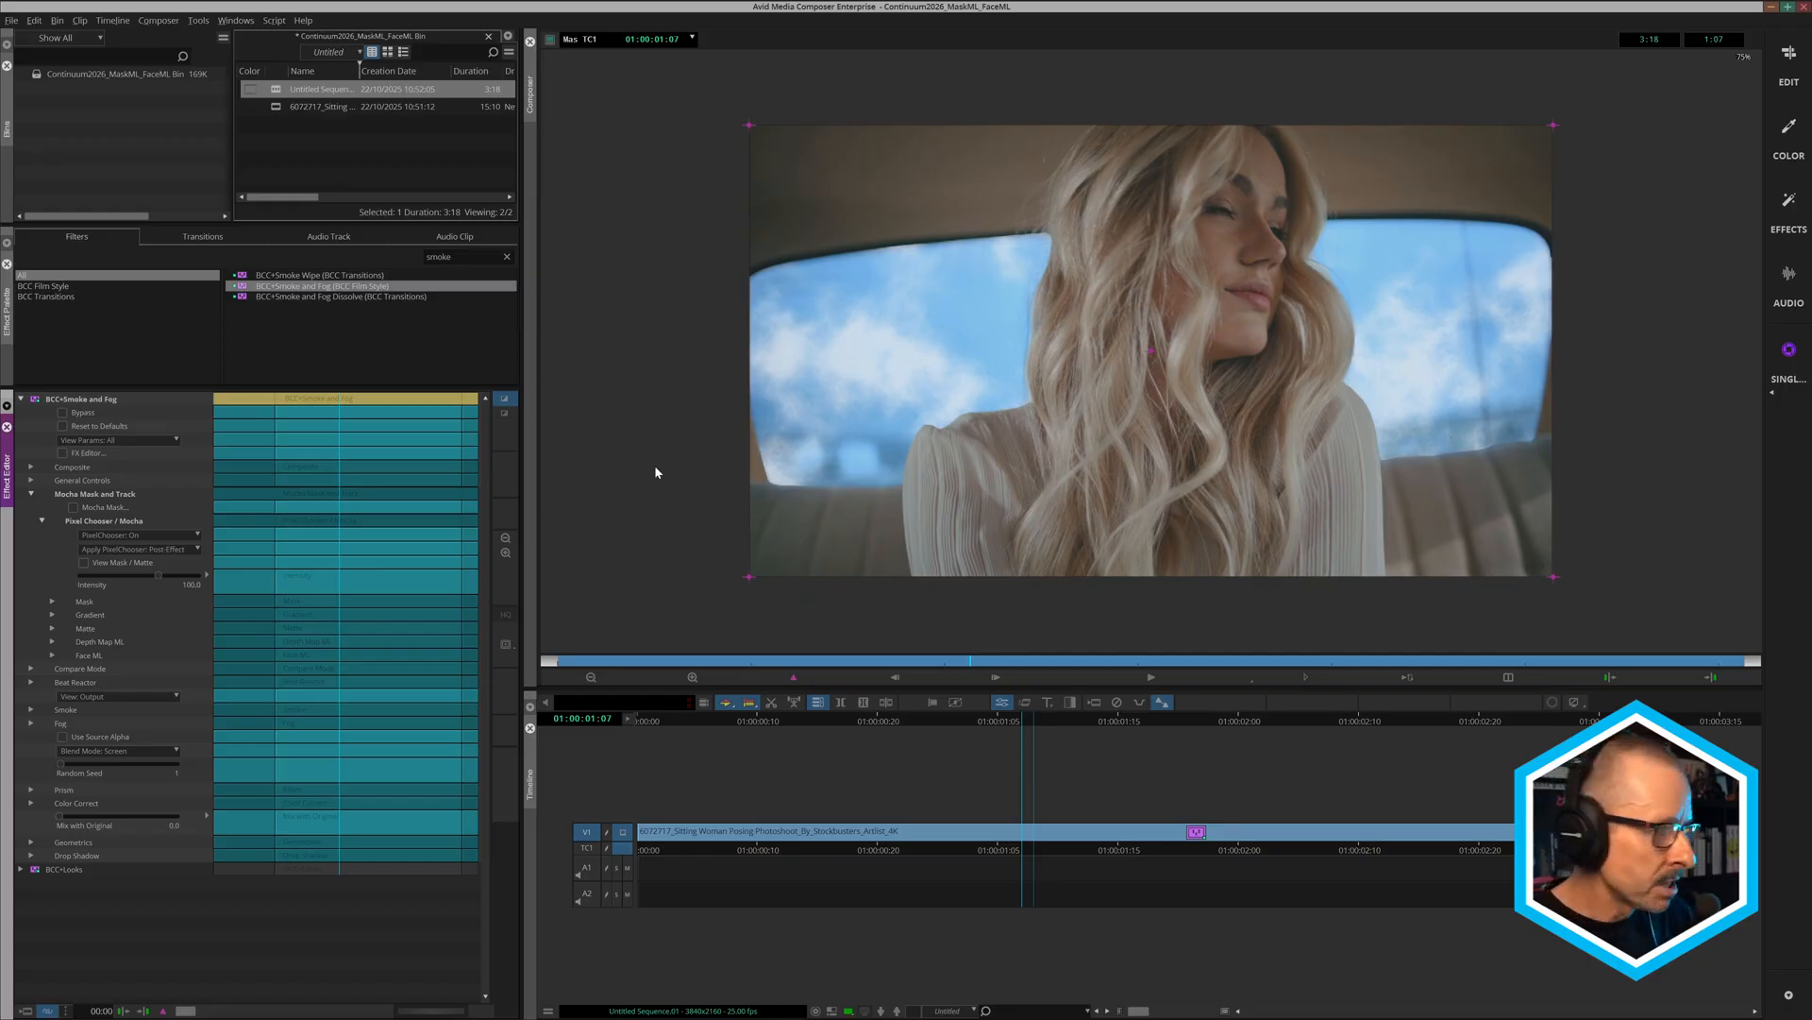
Enable Matte Refine ML for the Smoke and Fog mask and set its PixelChooser gradient type to Linear.
{"action": "left_click", "coordinate": [51, 601]}
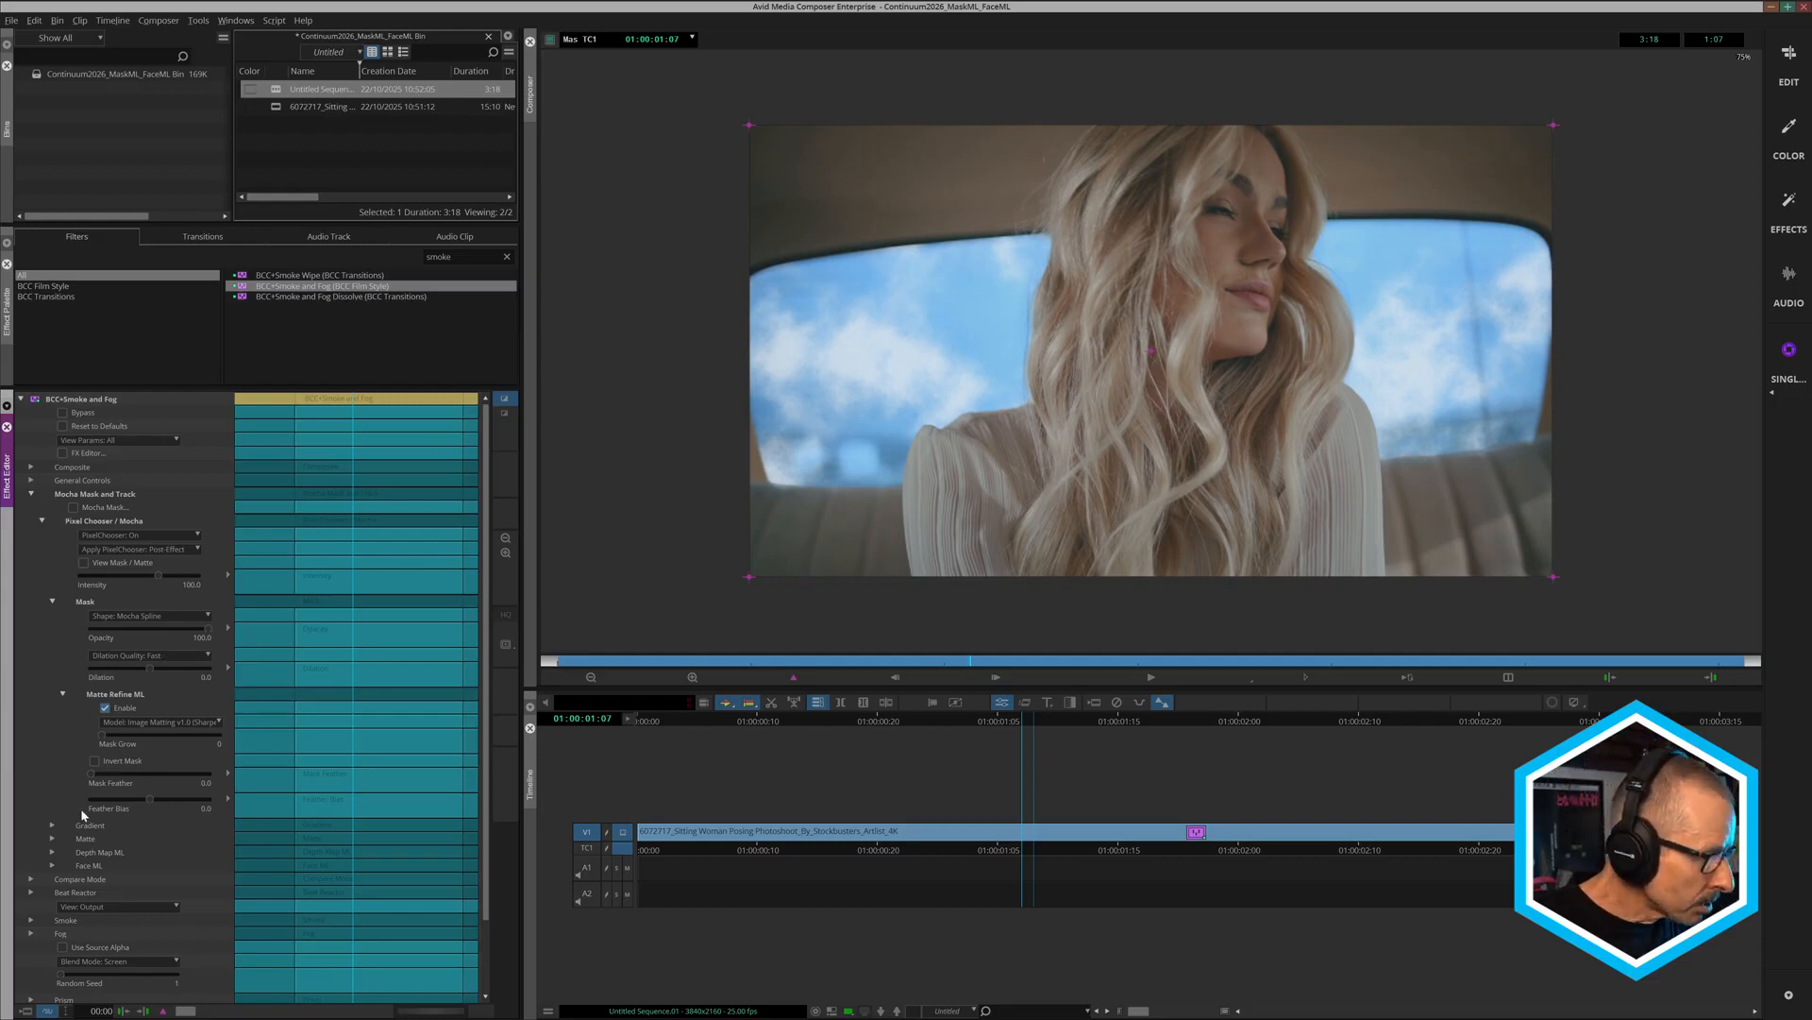
{"action": "left_click", "coordinate": [52, 826]}
{"action": "left_click", "coordinate": [138, 839]}
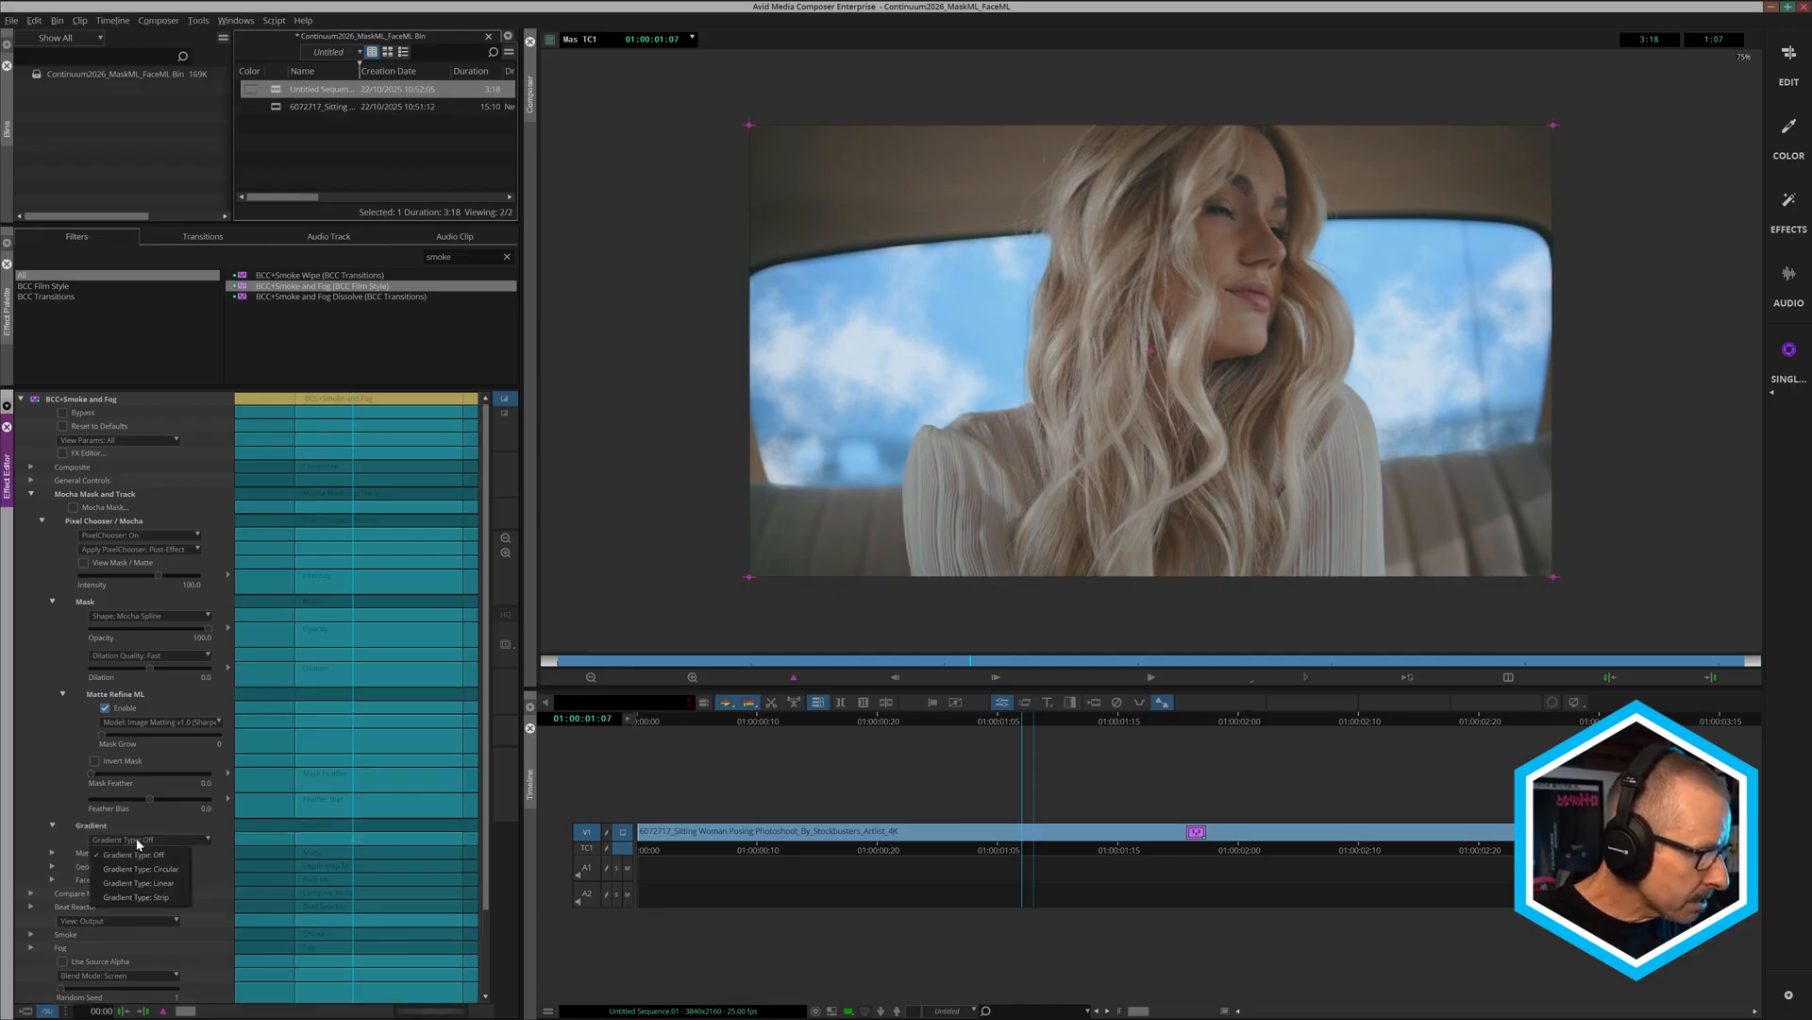
{"action": "left_click", "coordinate": [168, 881]}
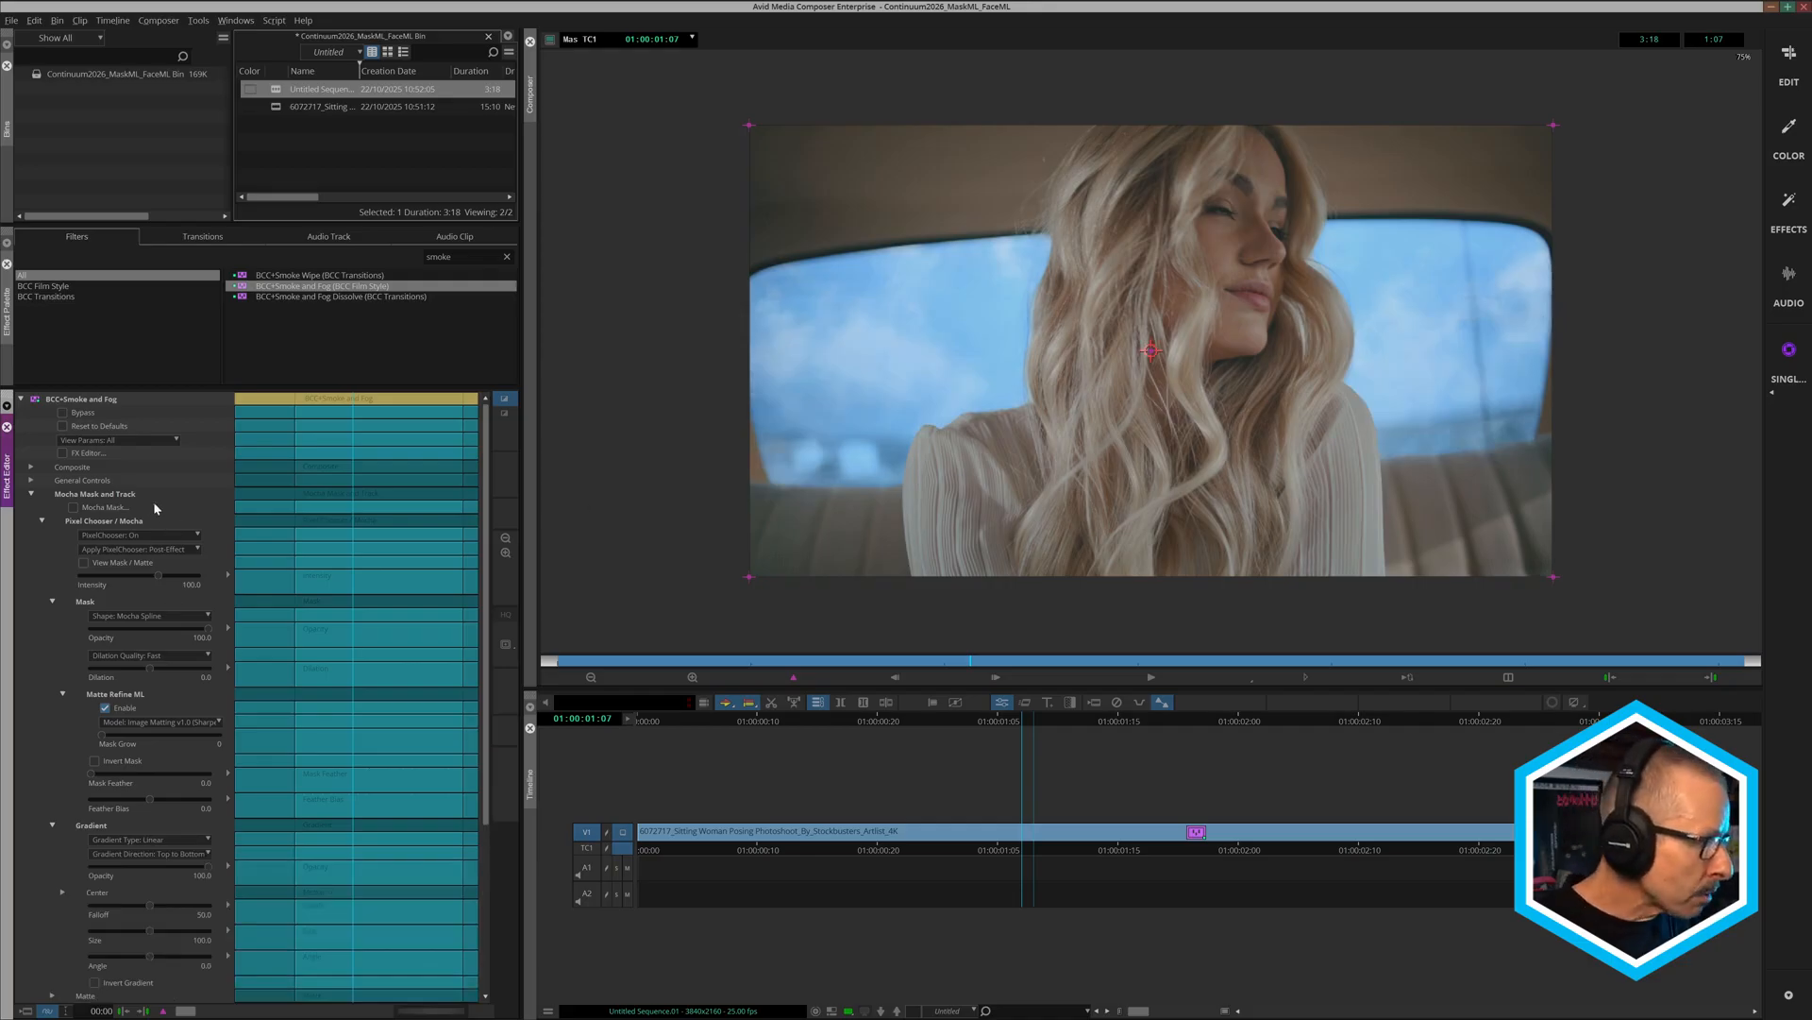
Reduce the linear gradient's size to about 38 while viewing the matte, and return to the normal output view.
{"action": "left_click", "coordinate": [84, 563]}
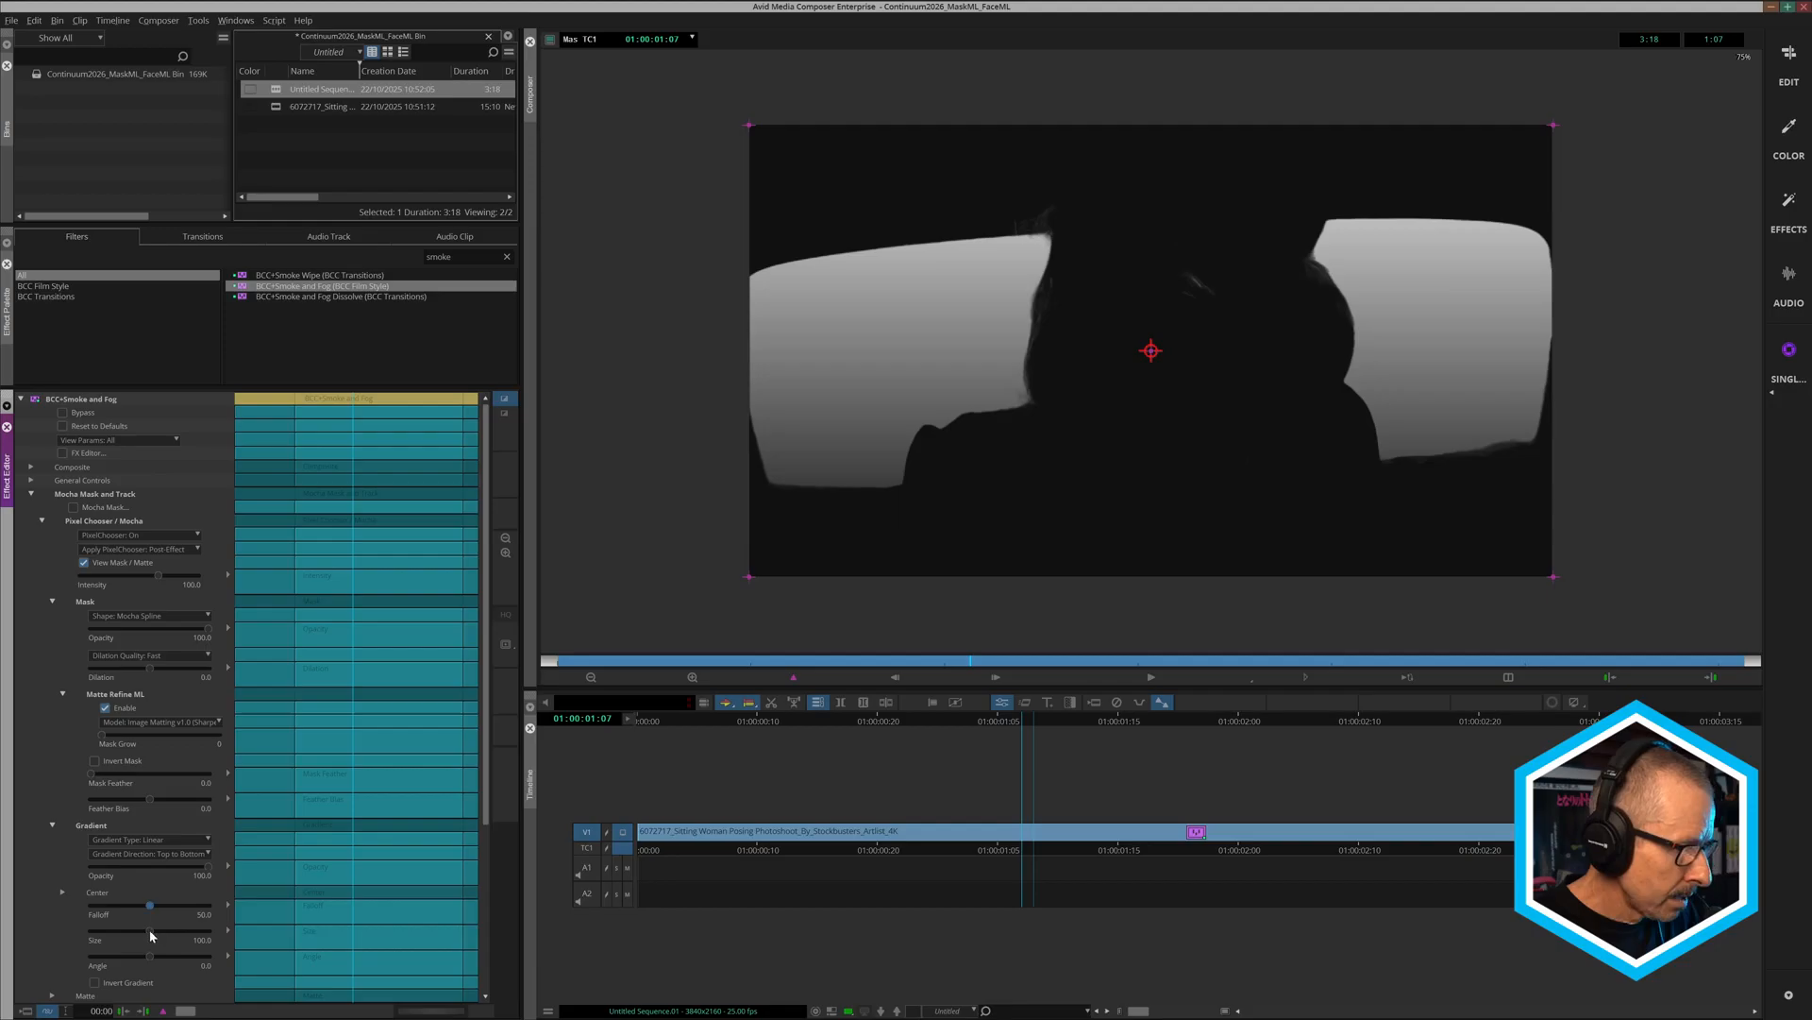
{"action": "left_click_drag", "start_coordinate": [172, 936], "coordinate": [157, 925]}
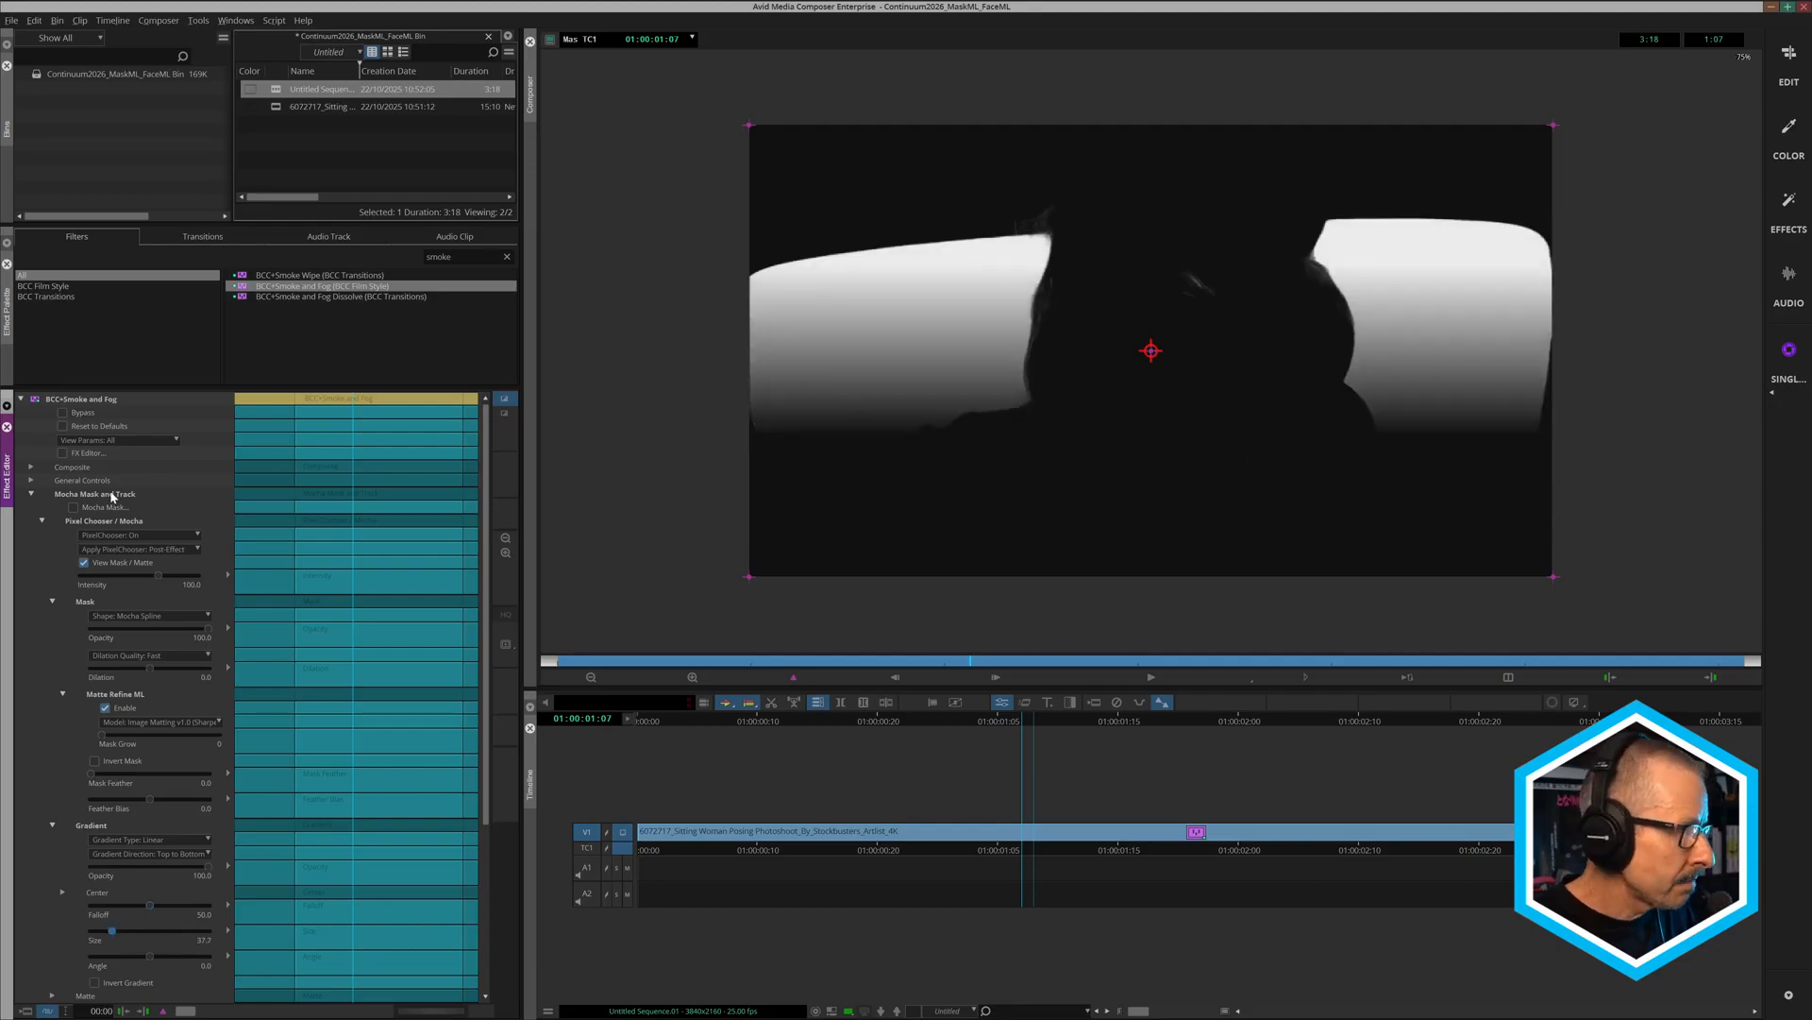
{"action": "left_click", "coordinate": [84, 562]}
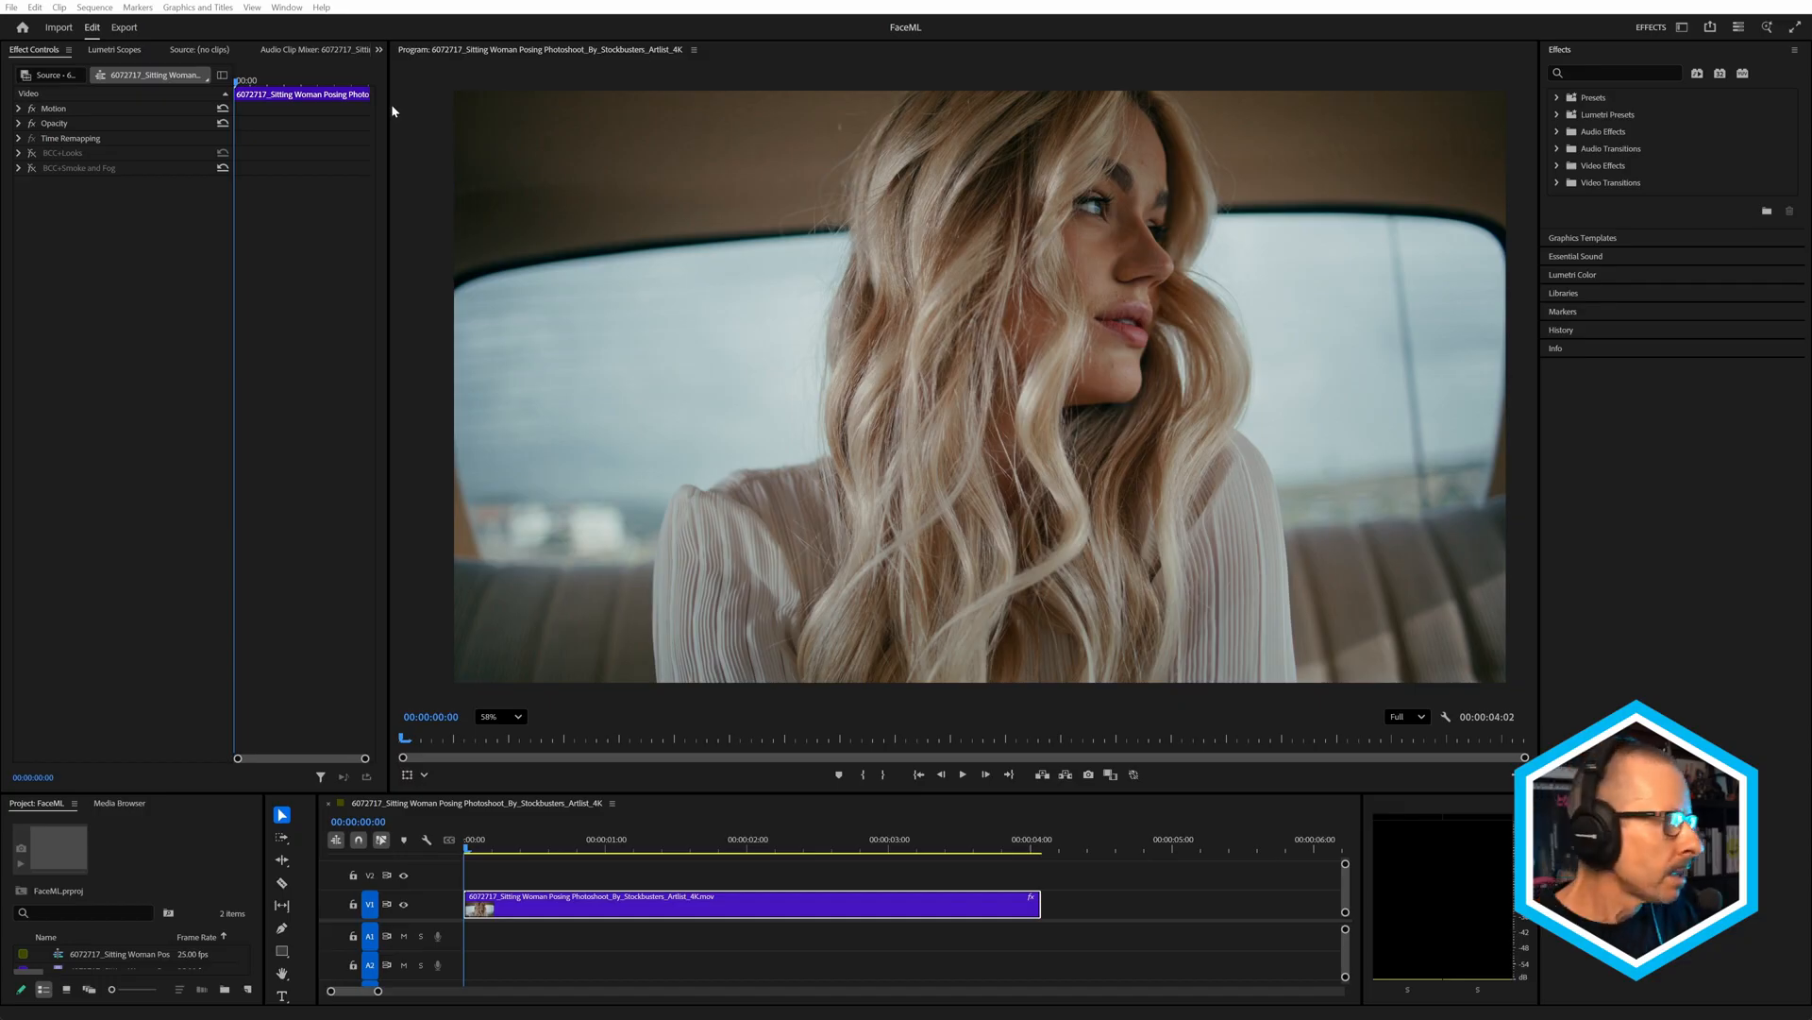
Switch to Premiere Pro, enable the clip's BCC+Looks effect and launch Mocha for its mask.
{"action": "left_click", "coordinate": [33, 155]}
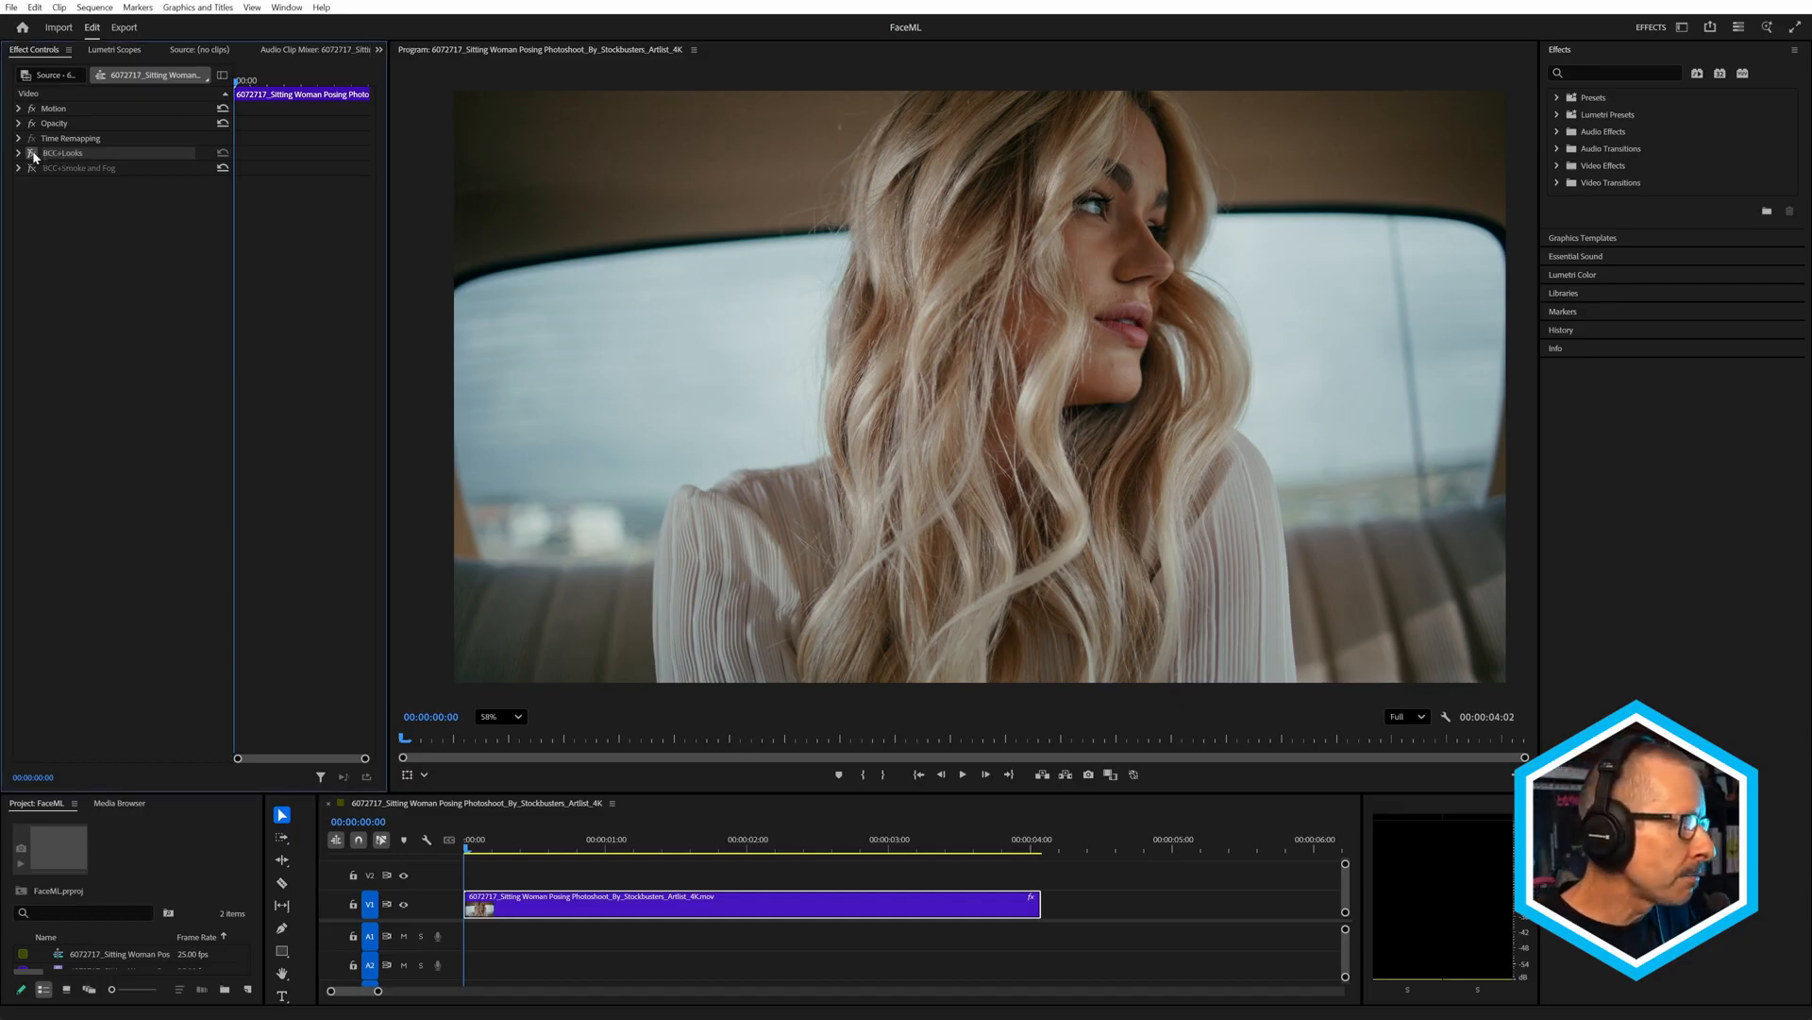
{"action": "left_click", "coordinate": [19, 154]}
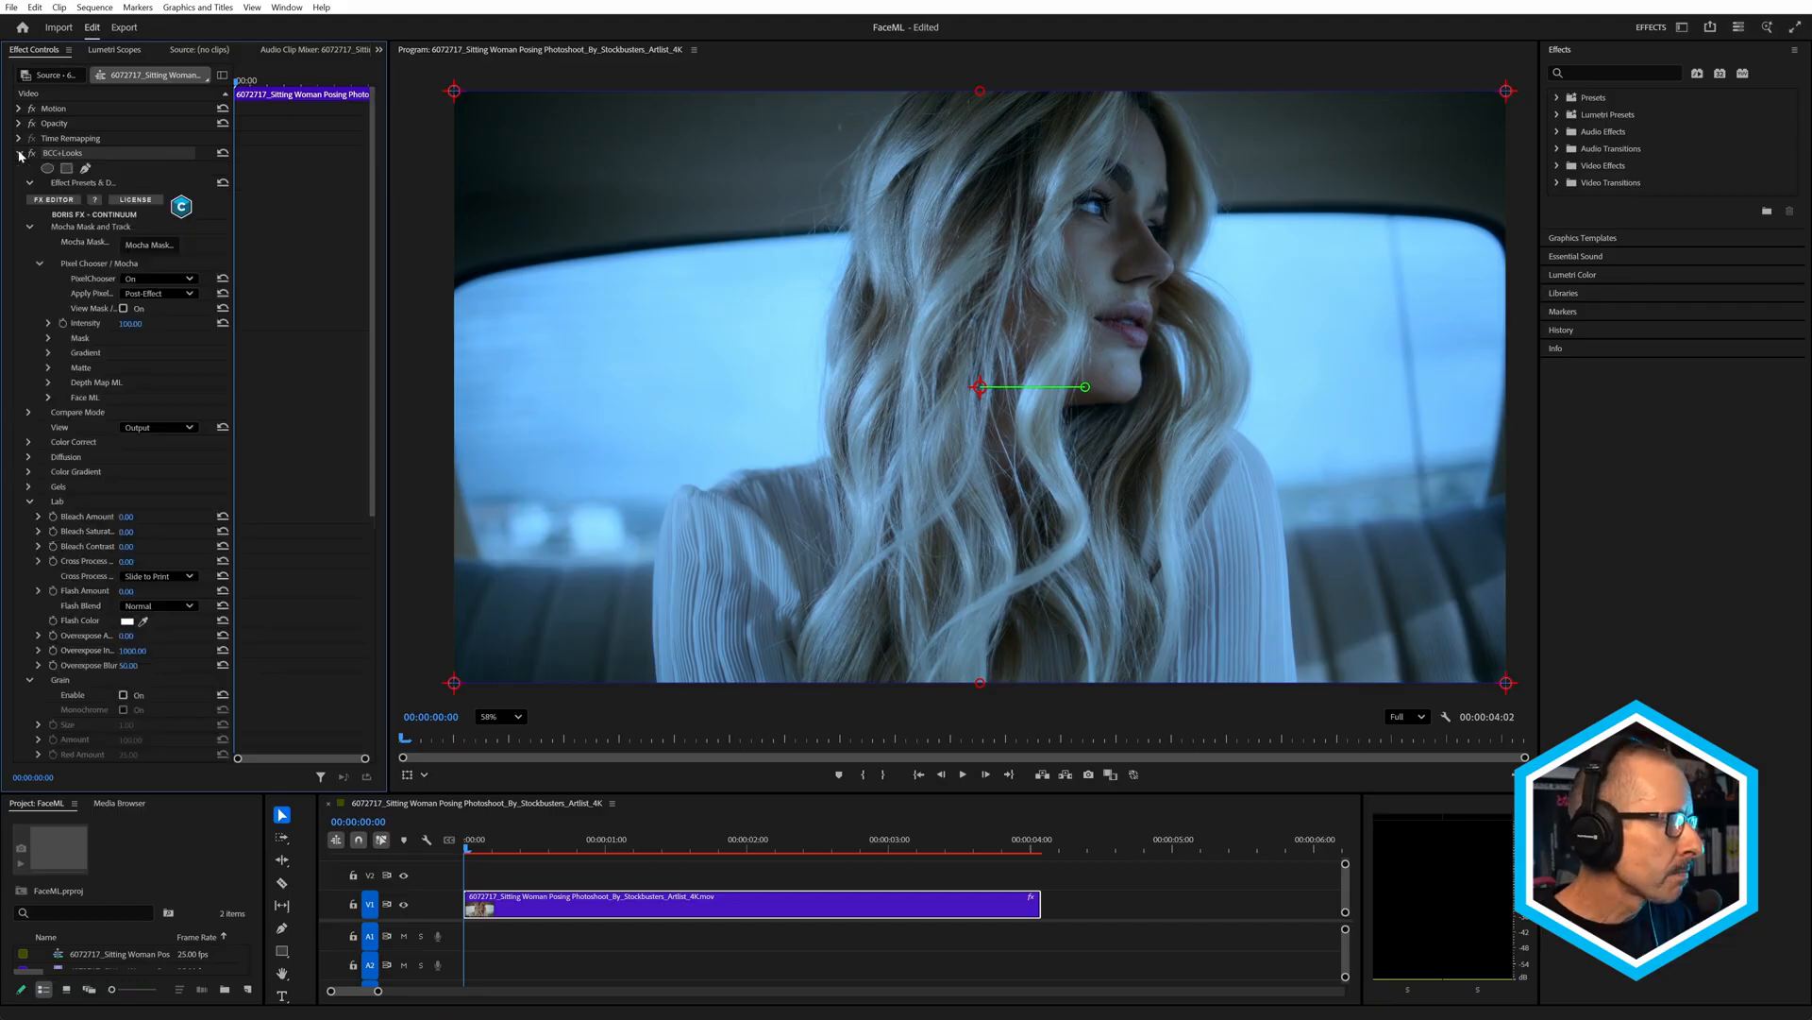
{"action": "left_click", "coordinate": [149, 244]}
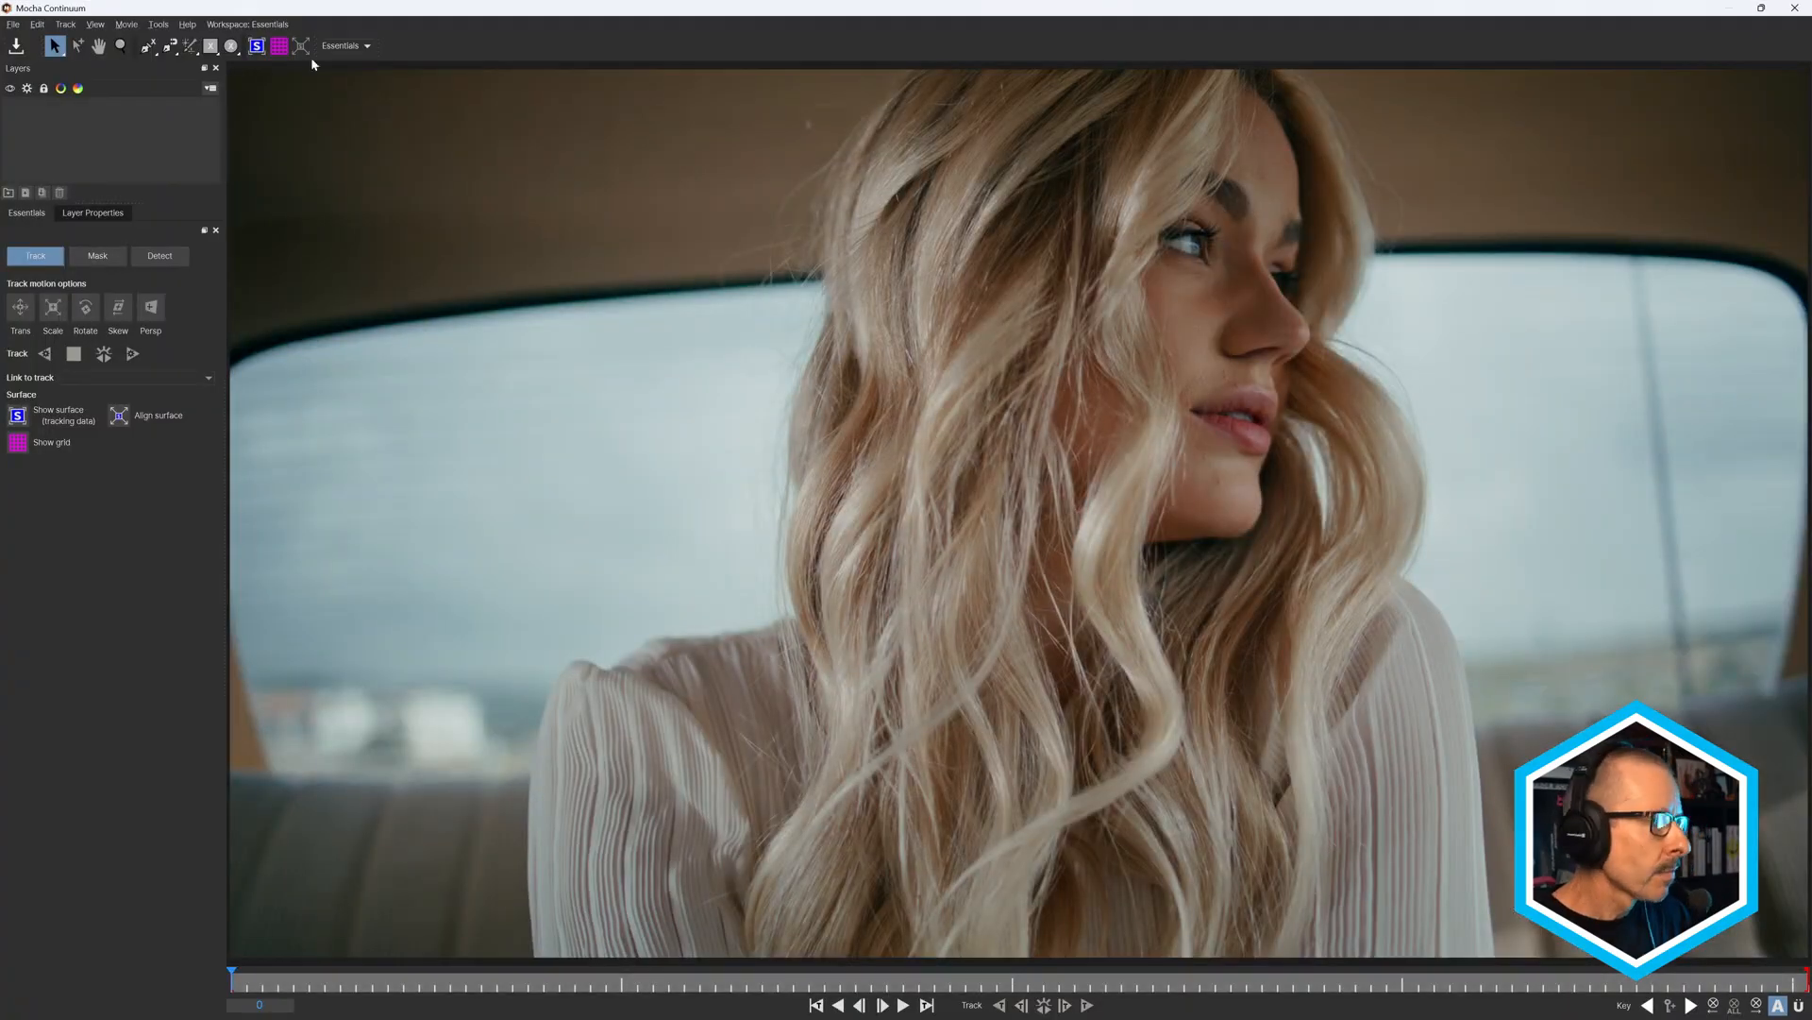
Merge the saved CarWindow2 project from the Desktop into the Mocha project for the Looks effect.
{"action": "left_click", "coordinate": [13, 25]}
{"action": "left_click", "coordinate": [42, 58]}
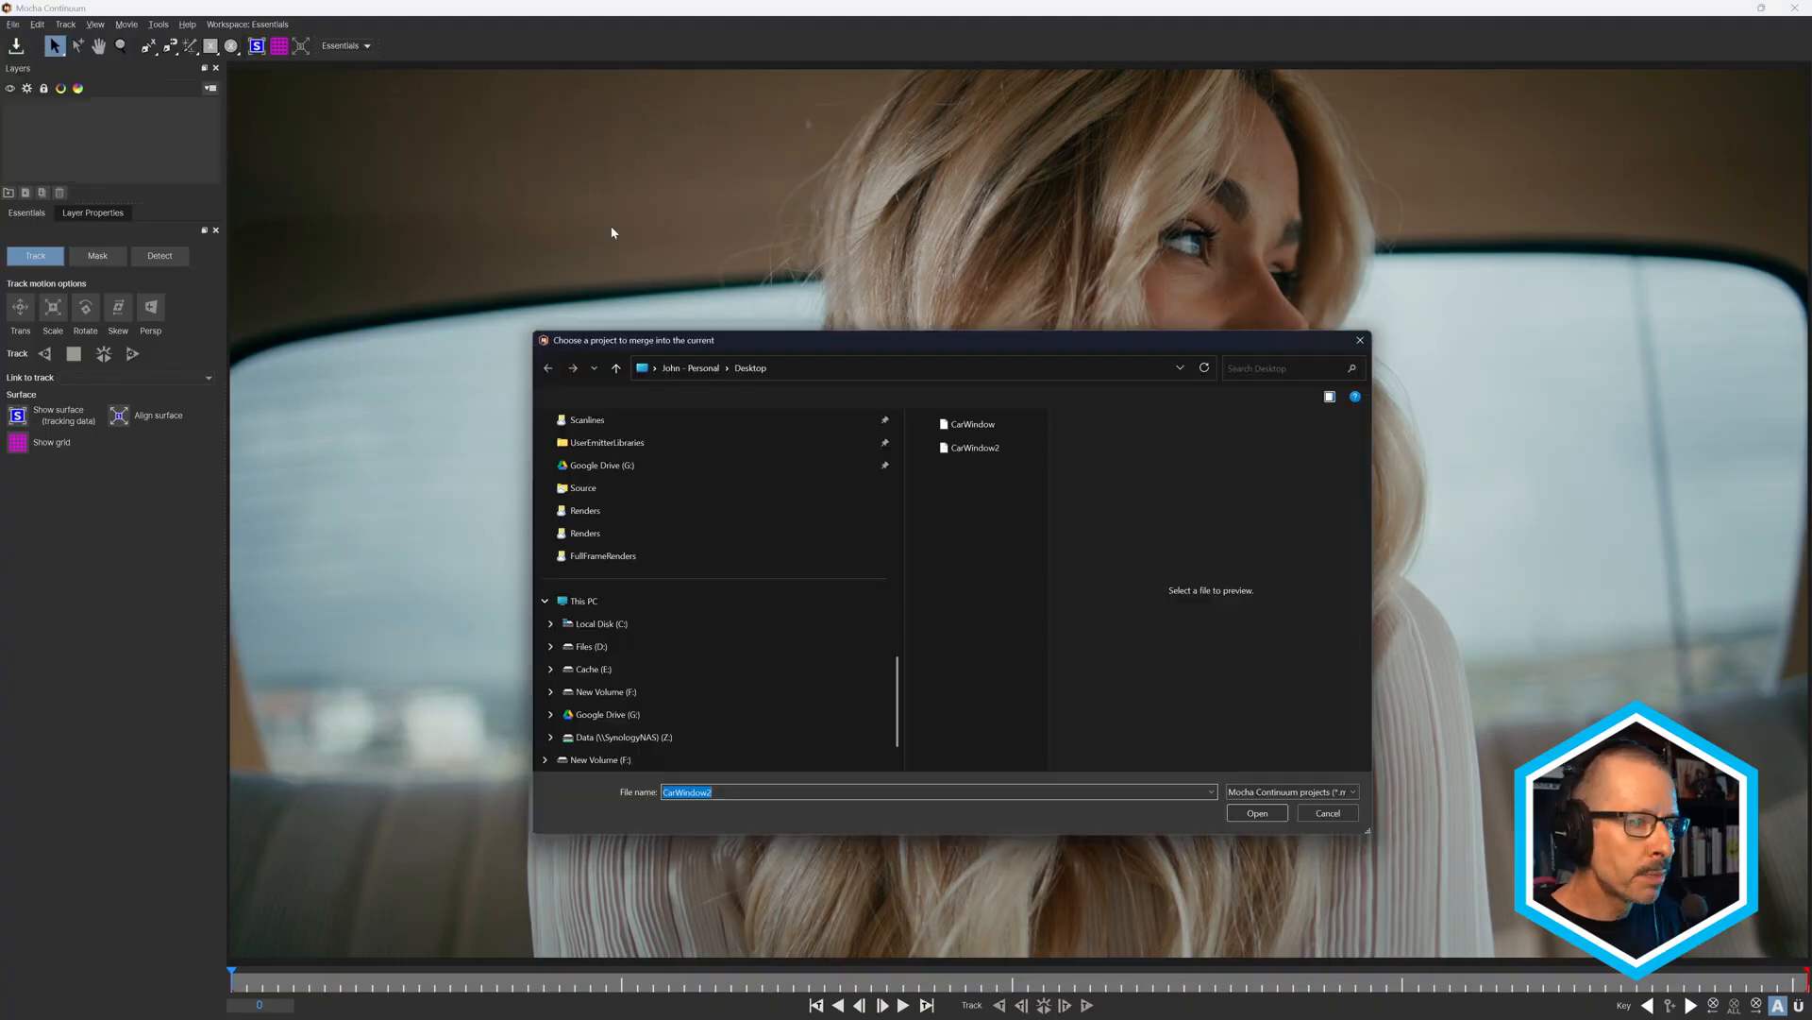
{"action": "left_click", "coordinate": [954, 451]}
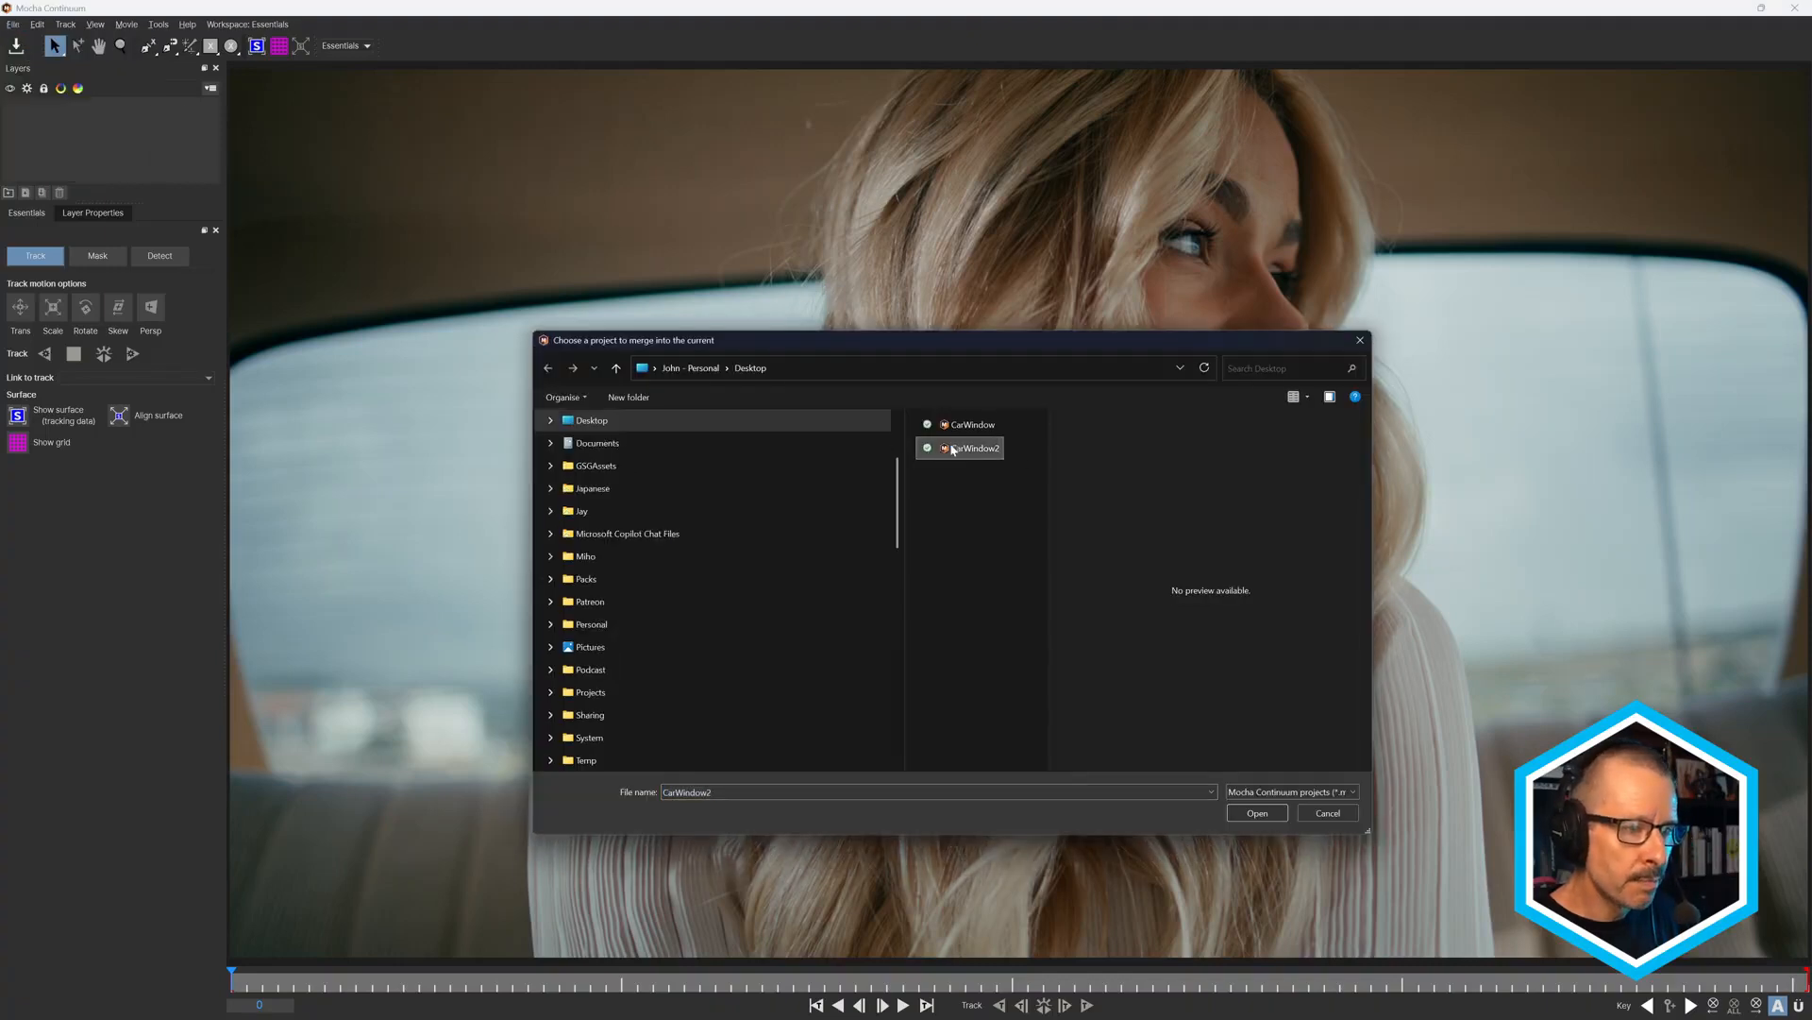
{"action": "left_click", "coordinate": [1257, 812]}
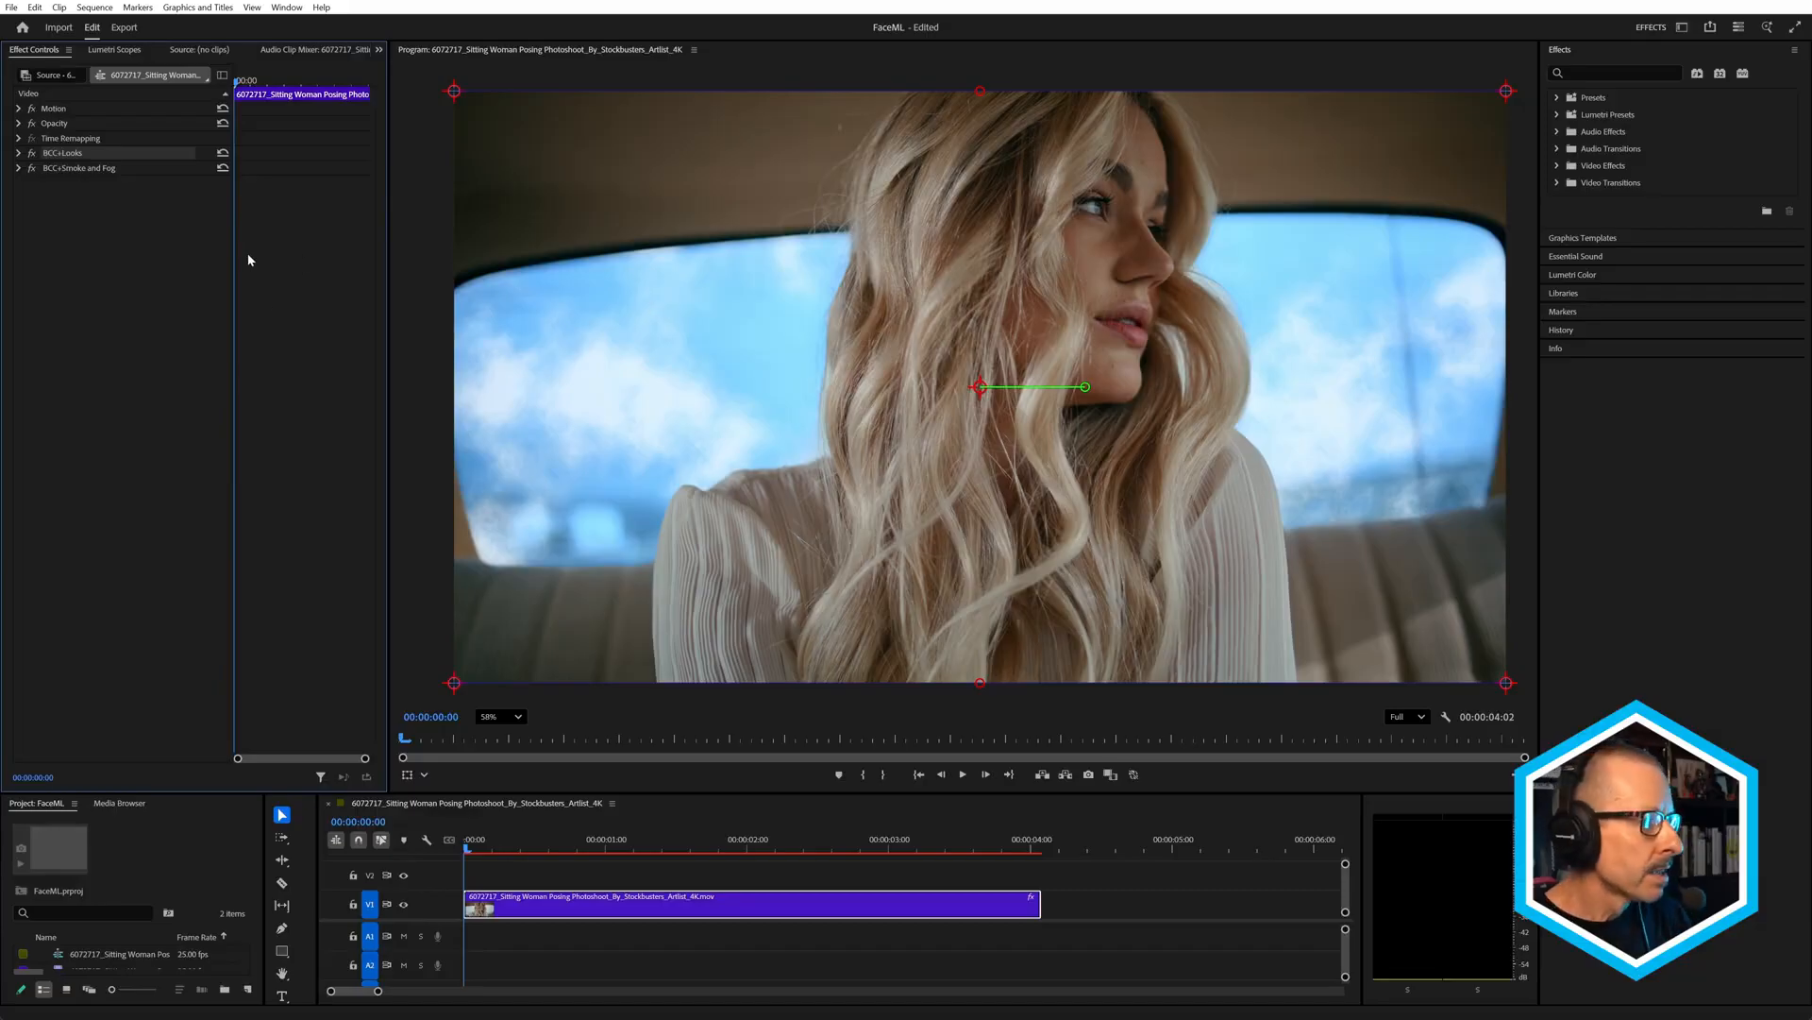
Check the masked sky and clouds at several frames of the clip, up to 00:00:03:09.
{"action": "left_click", "coordinate": [673, 846]}
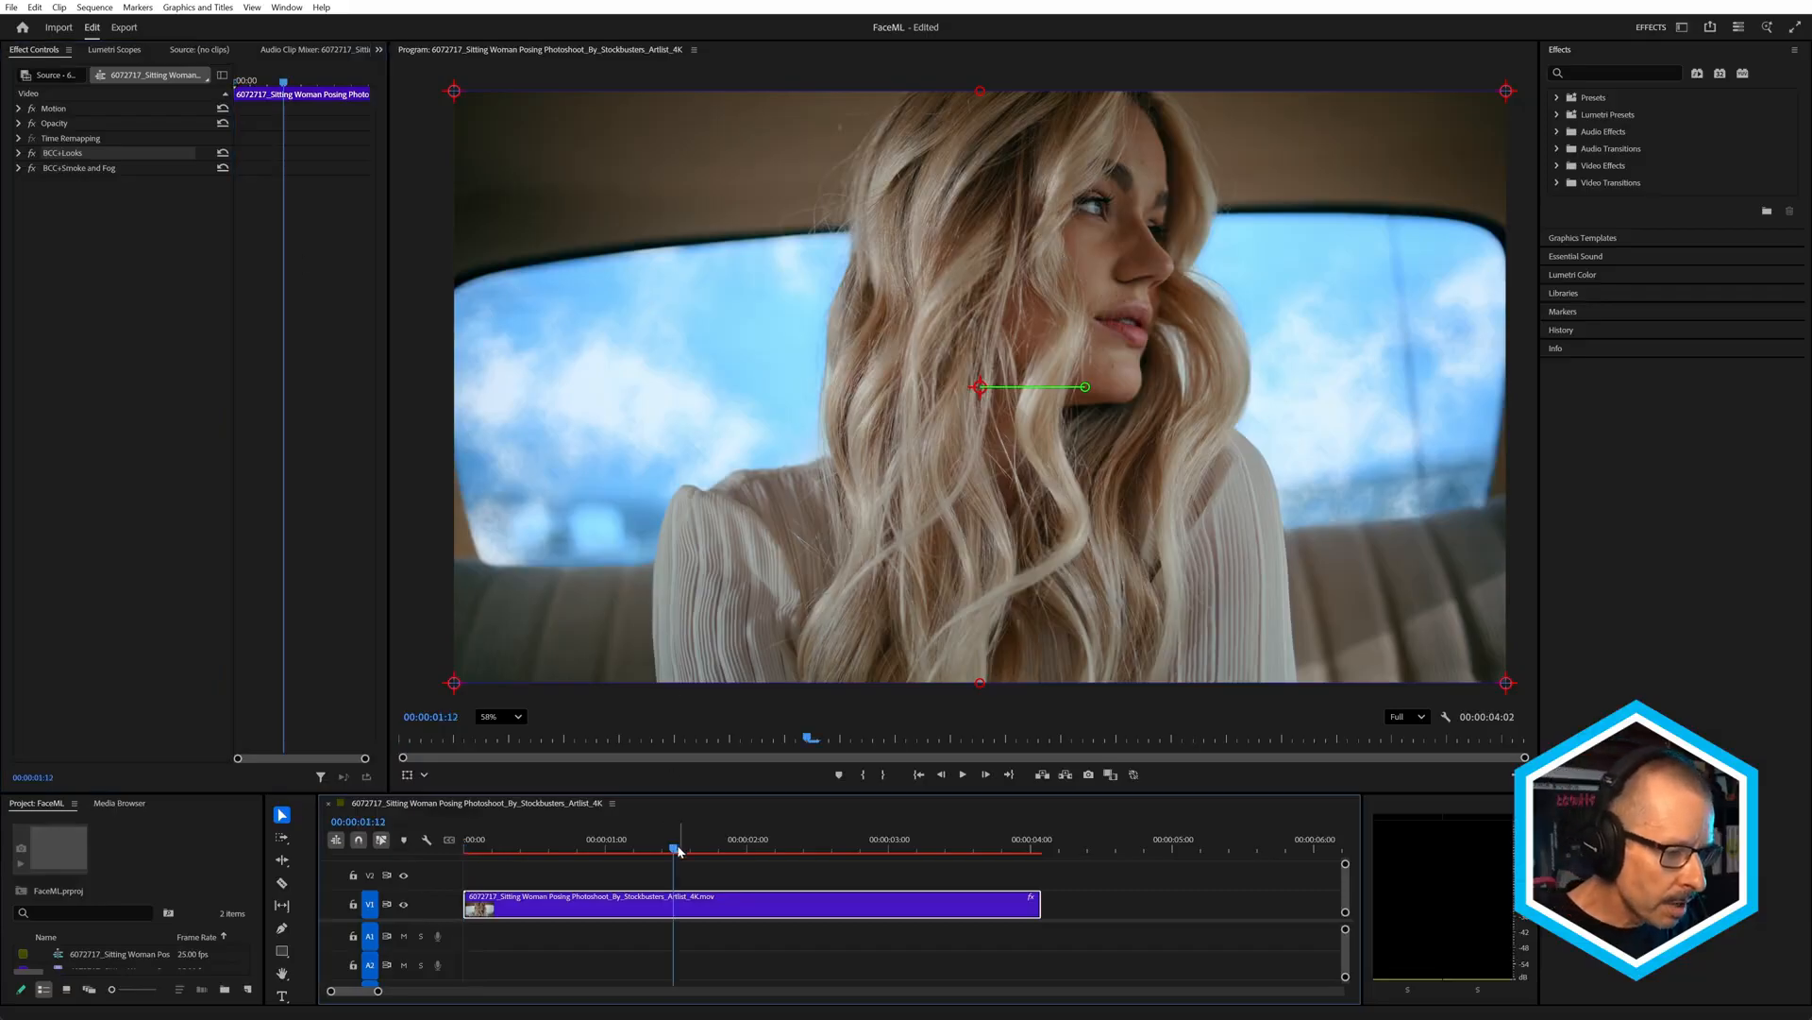
{"action": "left_click_drag", "start_coordinate": [680, 849], "coordinate": [741, 853]}
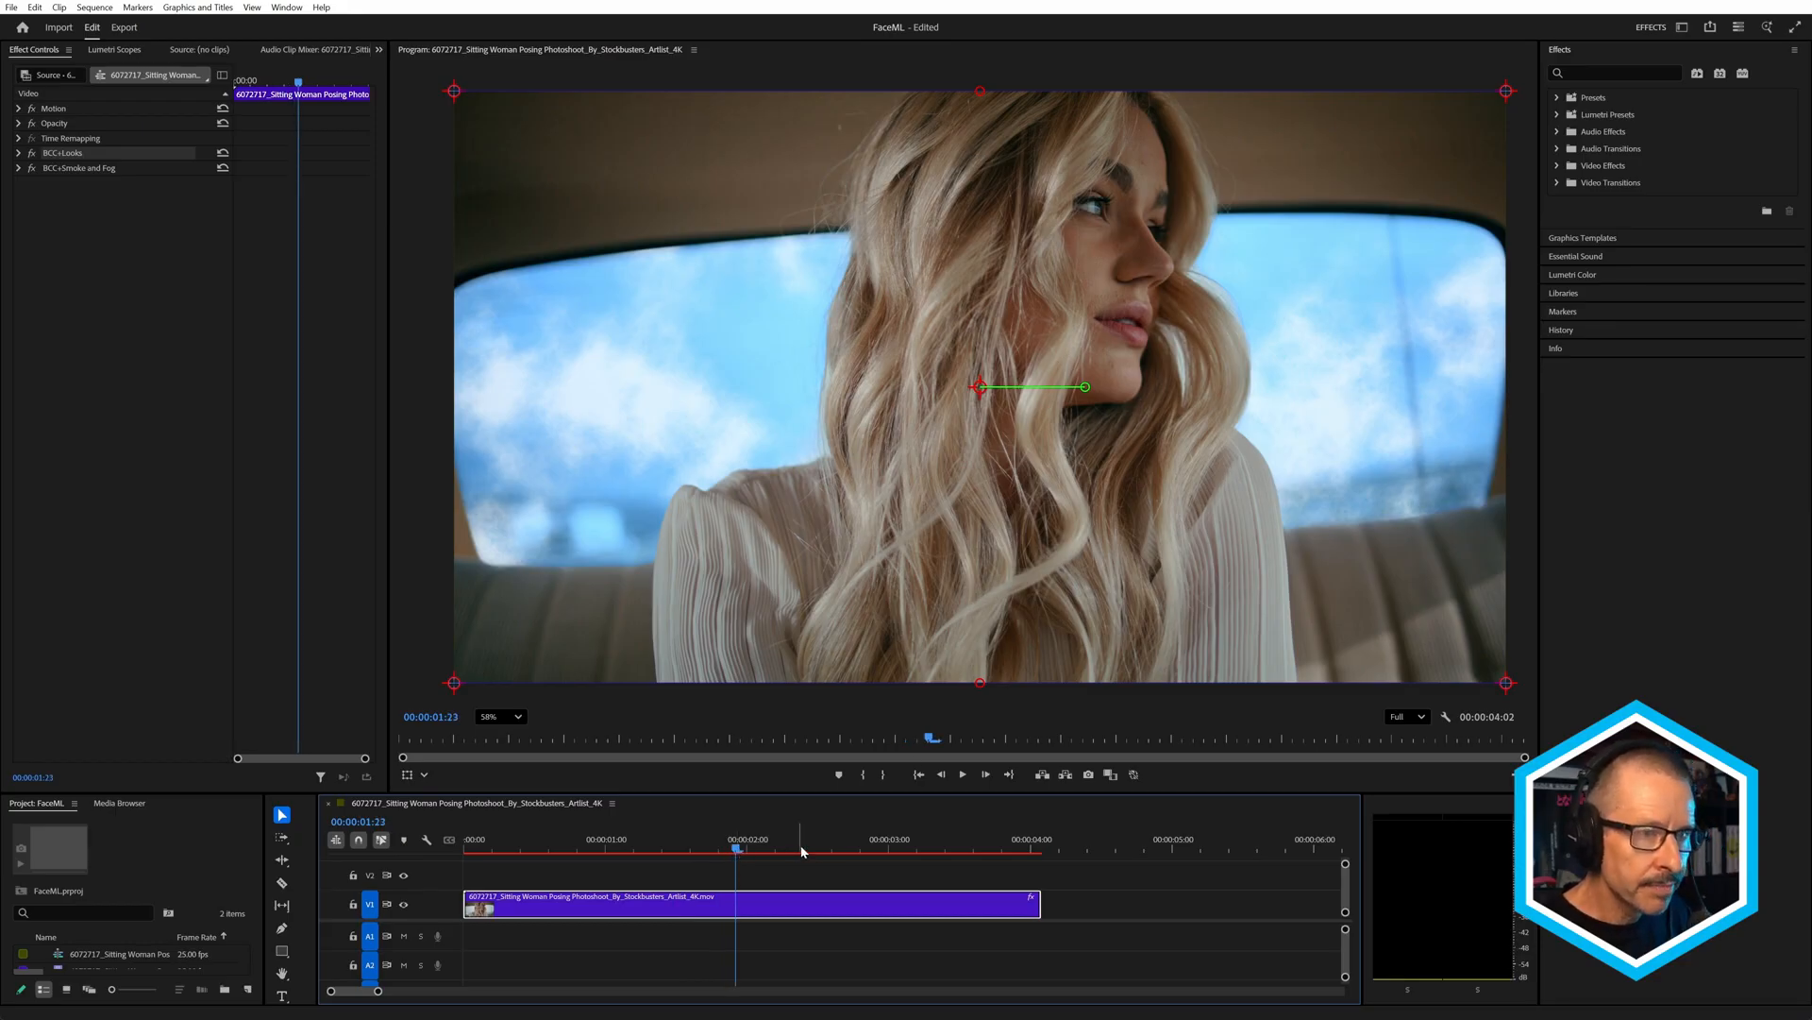
{"action": "left_click", "coordinate": [939, 848]}
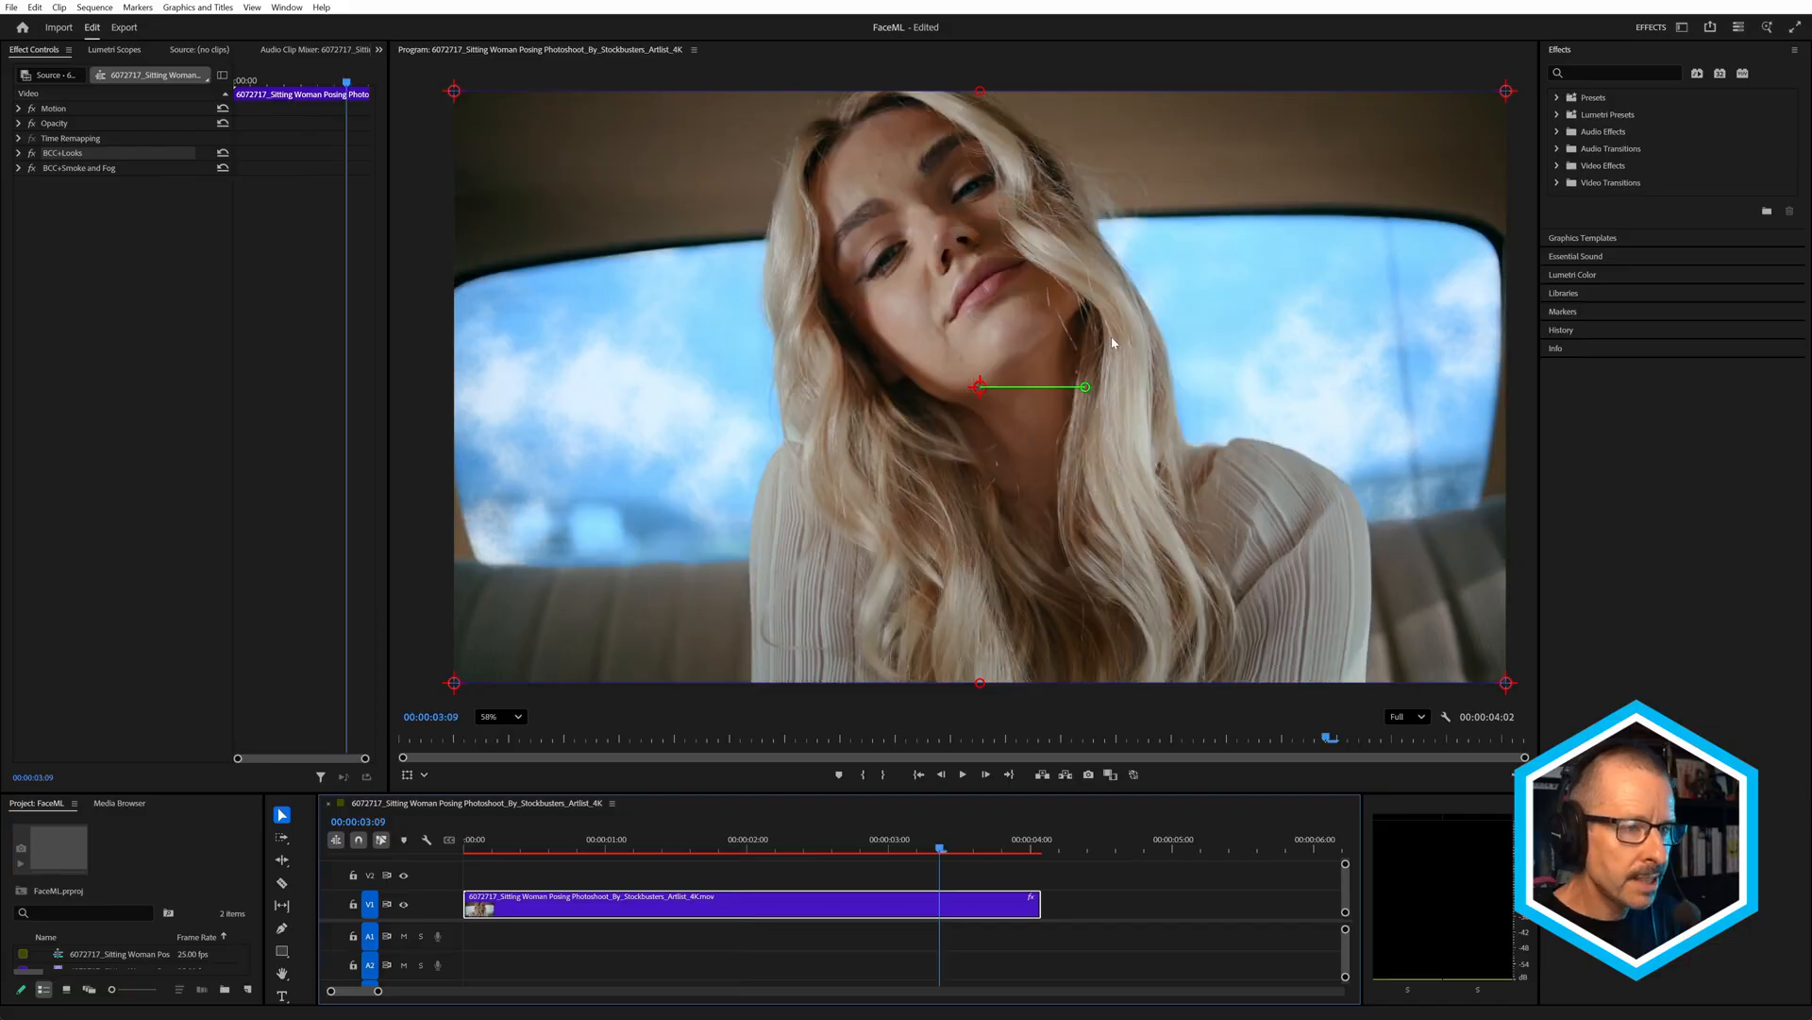
Disable BCC+Smoke and Fog and BCC+Looks, and apply BCC+Beauty Studio from BCC Image Restoration to the clip.
{"action": "left_click", "coordinate": [32, 168]}
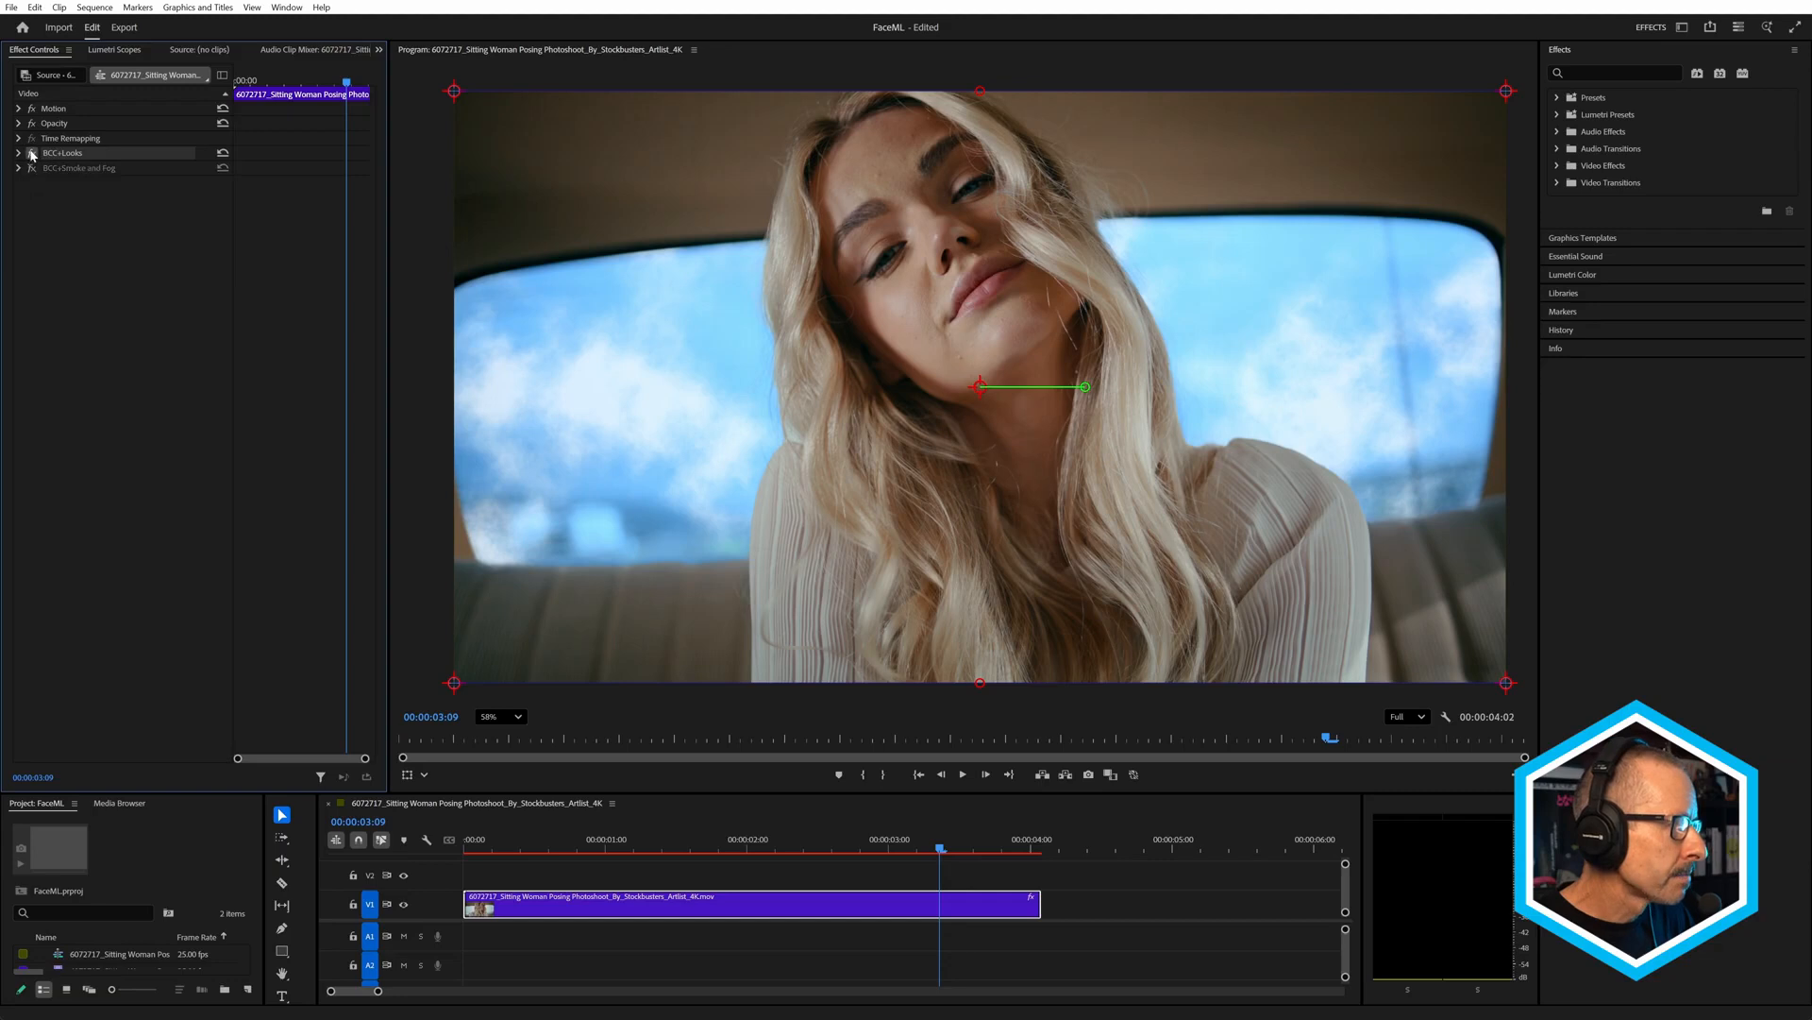
{"action": "key", "text": "shift+7"}
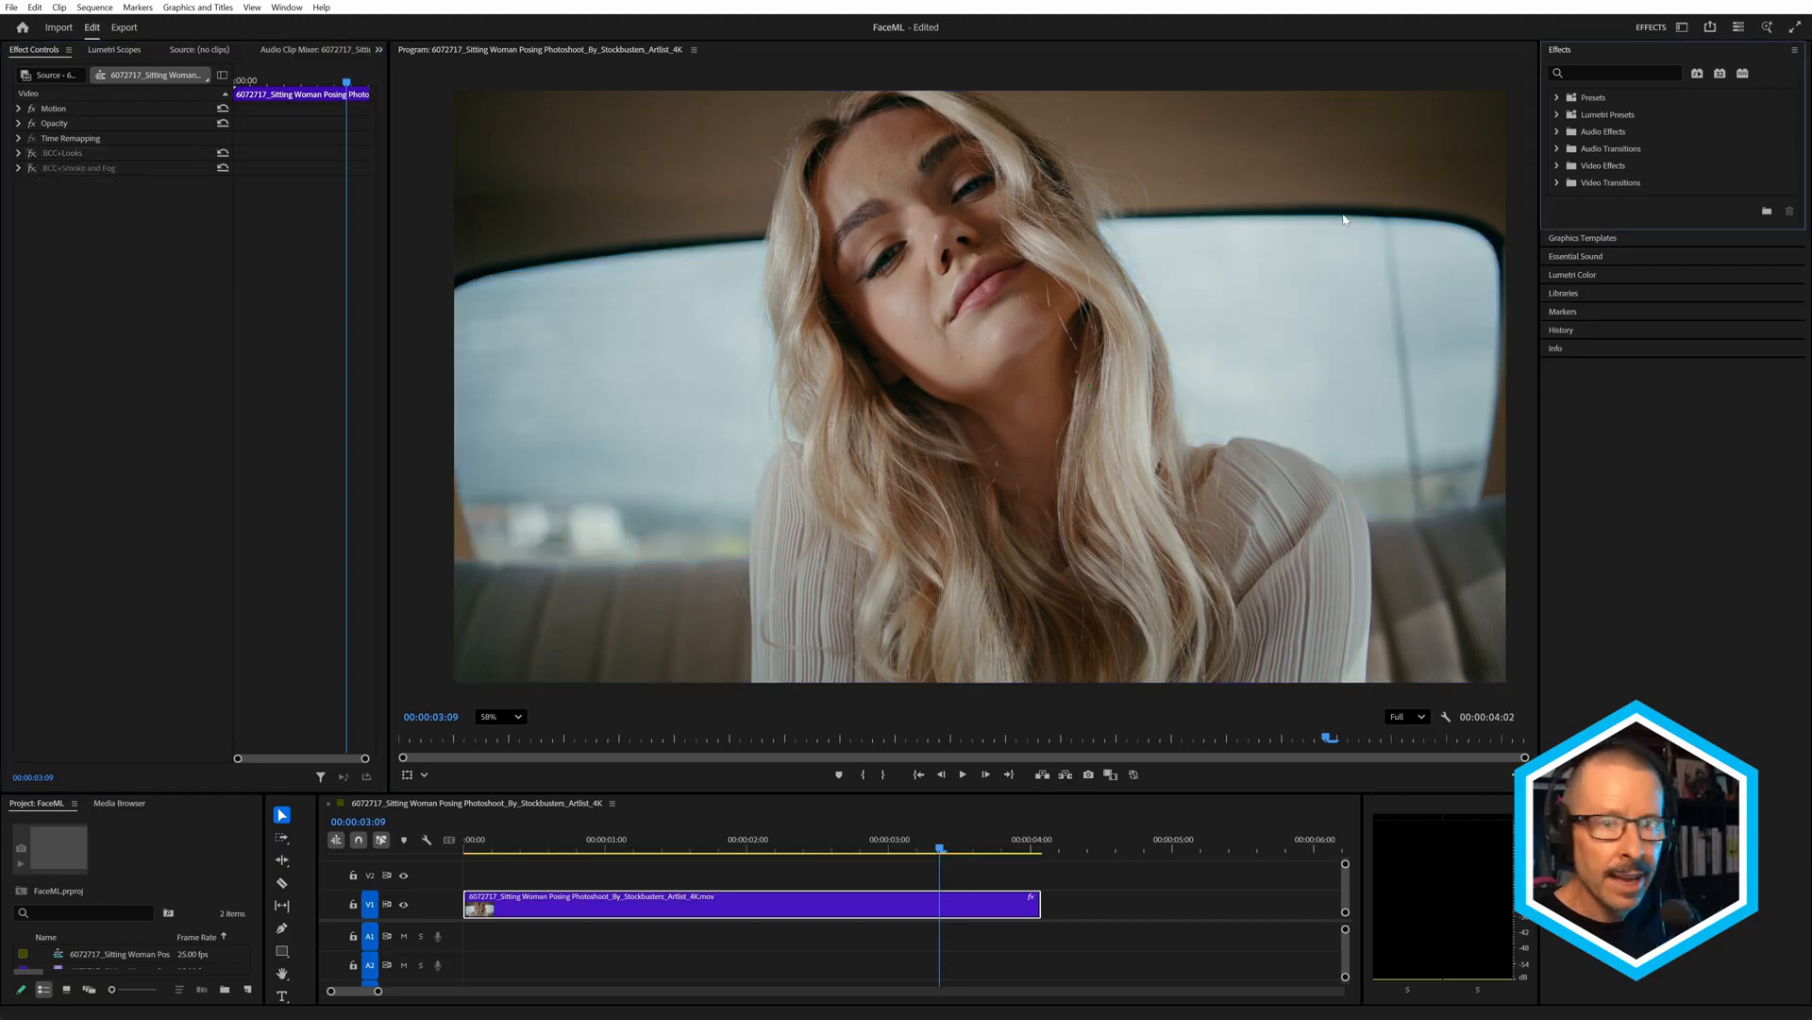
{"action": "left_click", "coordinate": [1593, 72]}
{"action": "type", "text": "b"}
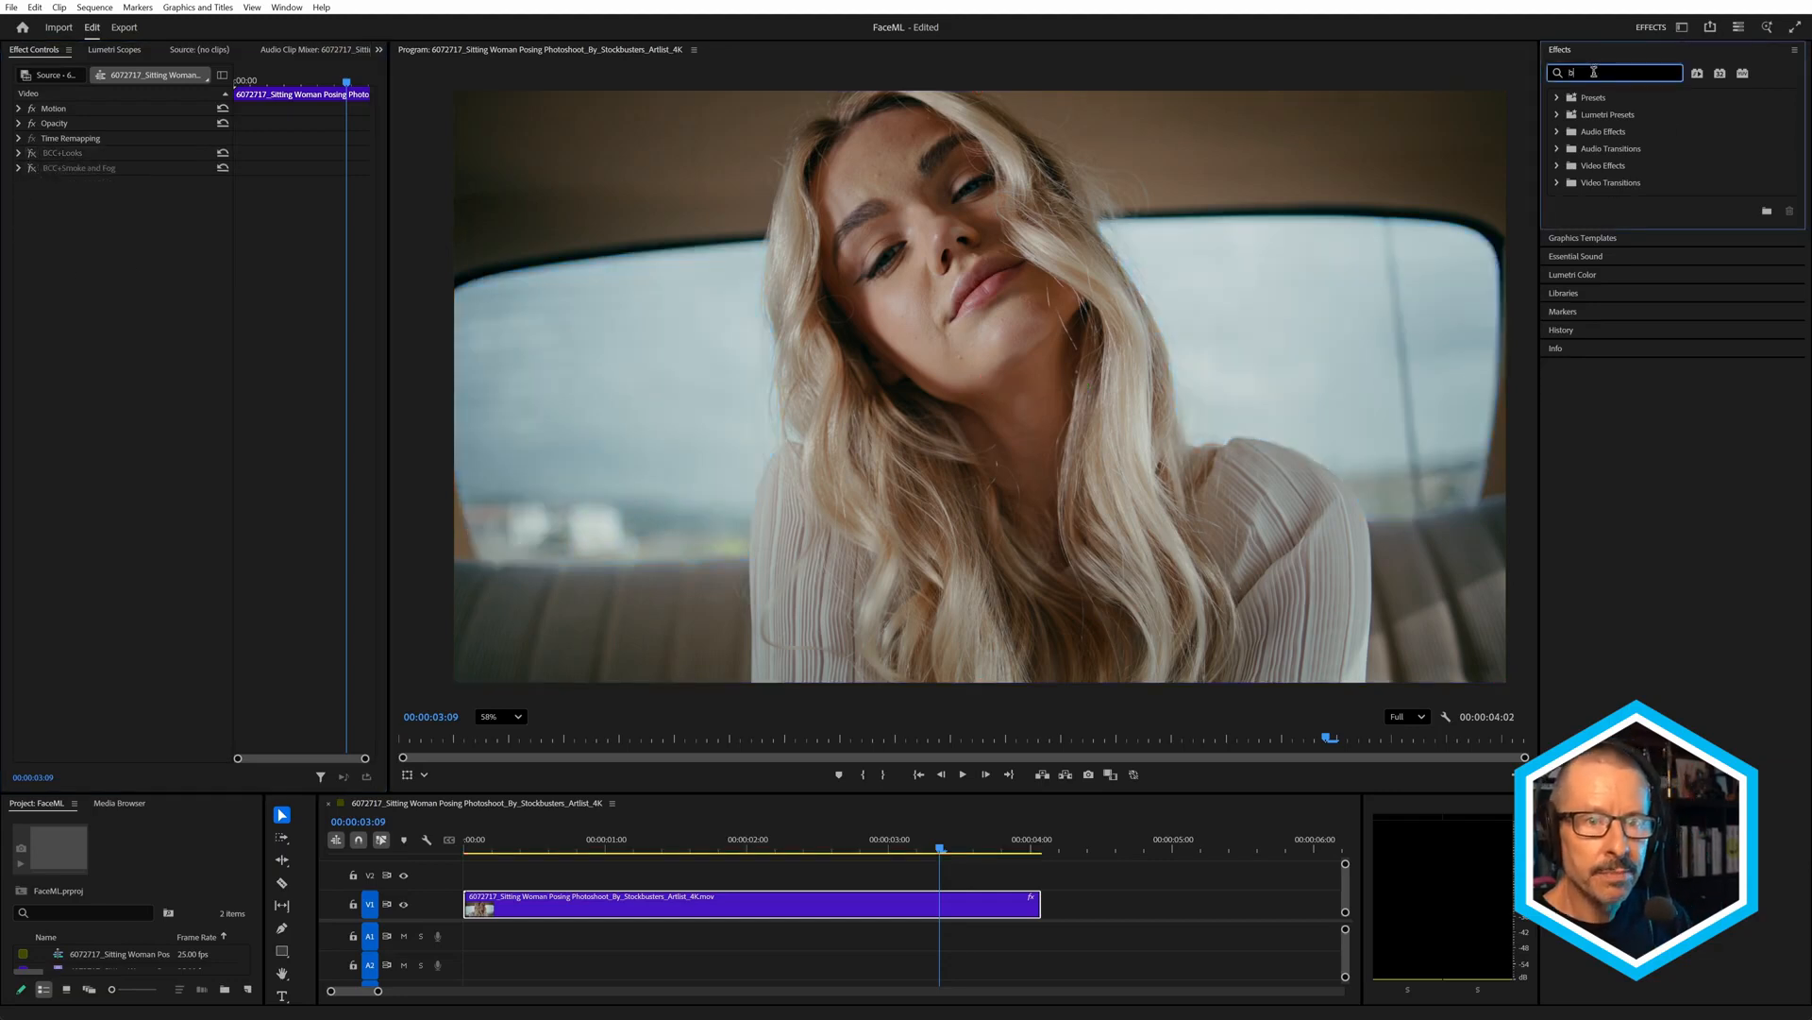
{"action": "type", "text": "eaut"}
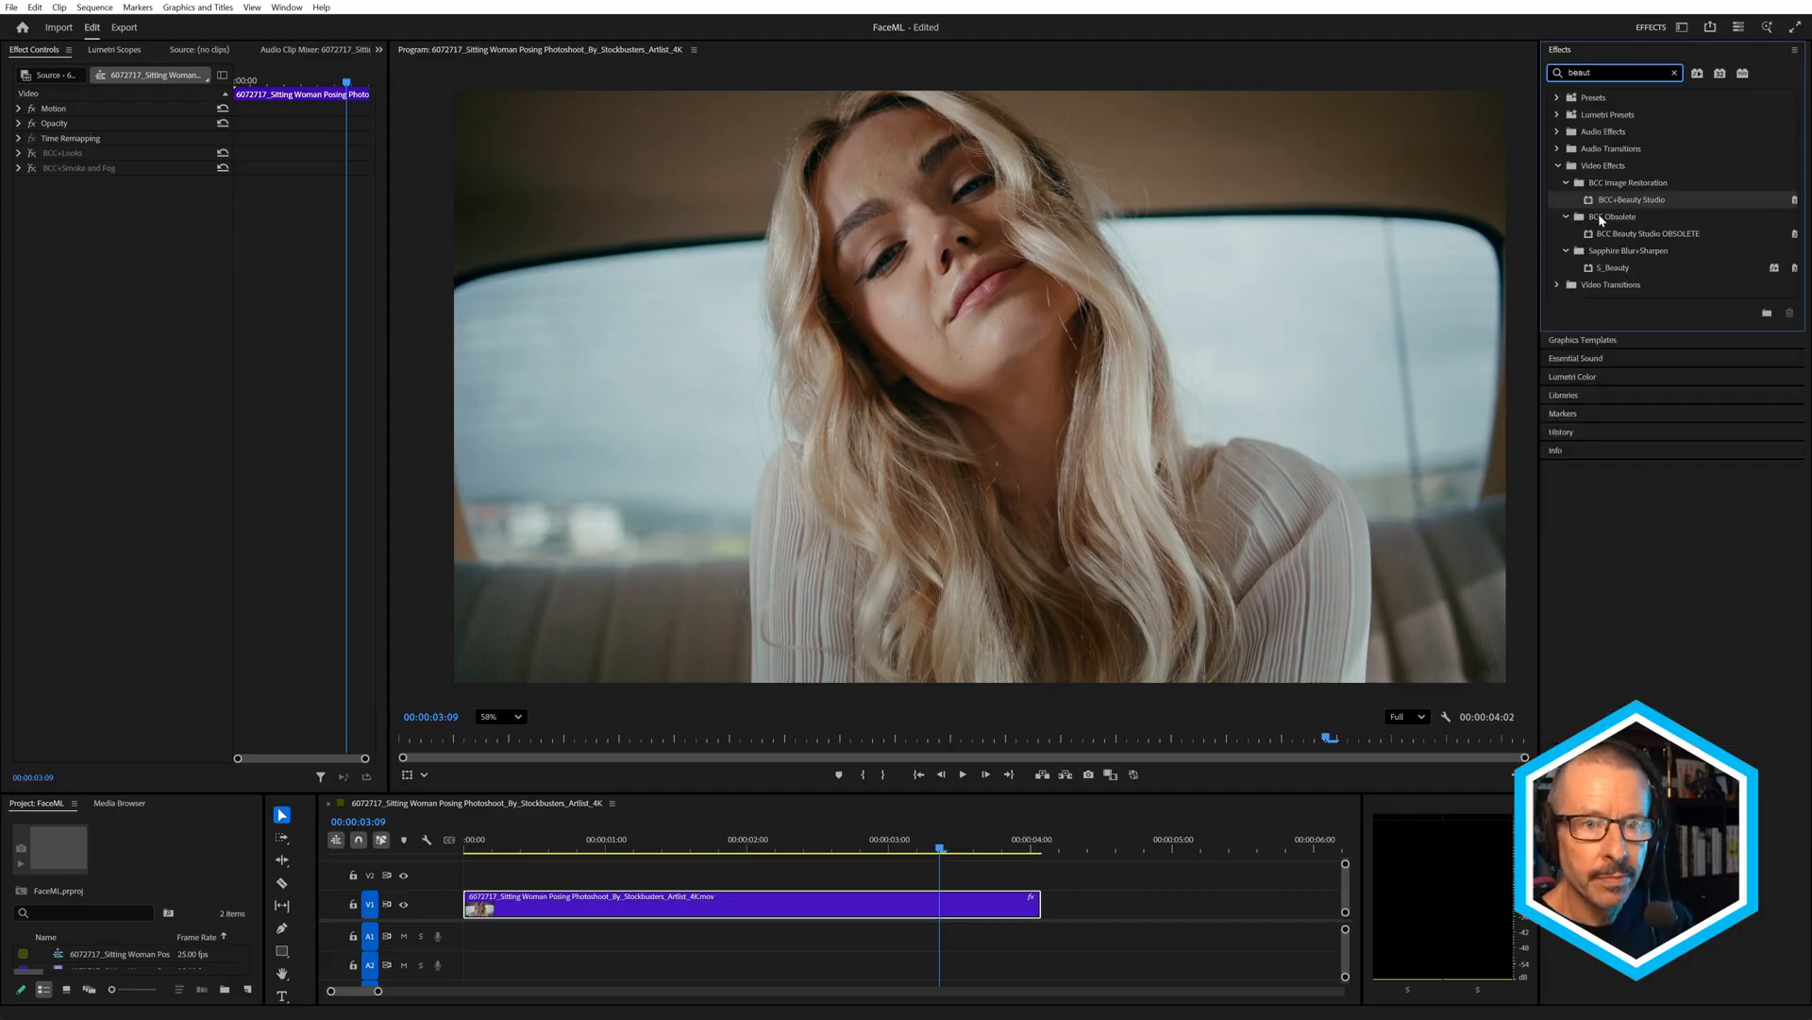
{"action": "left_click_drag", "start_coordinate": [1640, 199], "coordinate": [781, 904]}
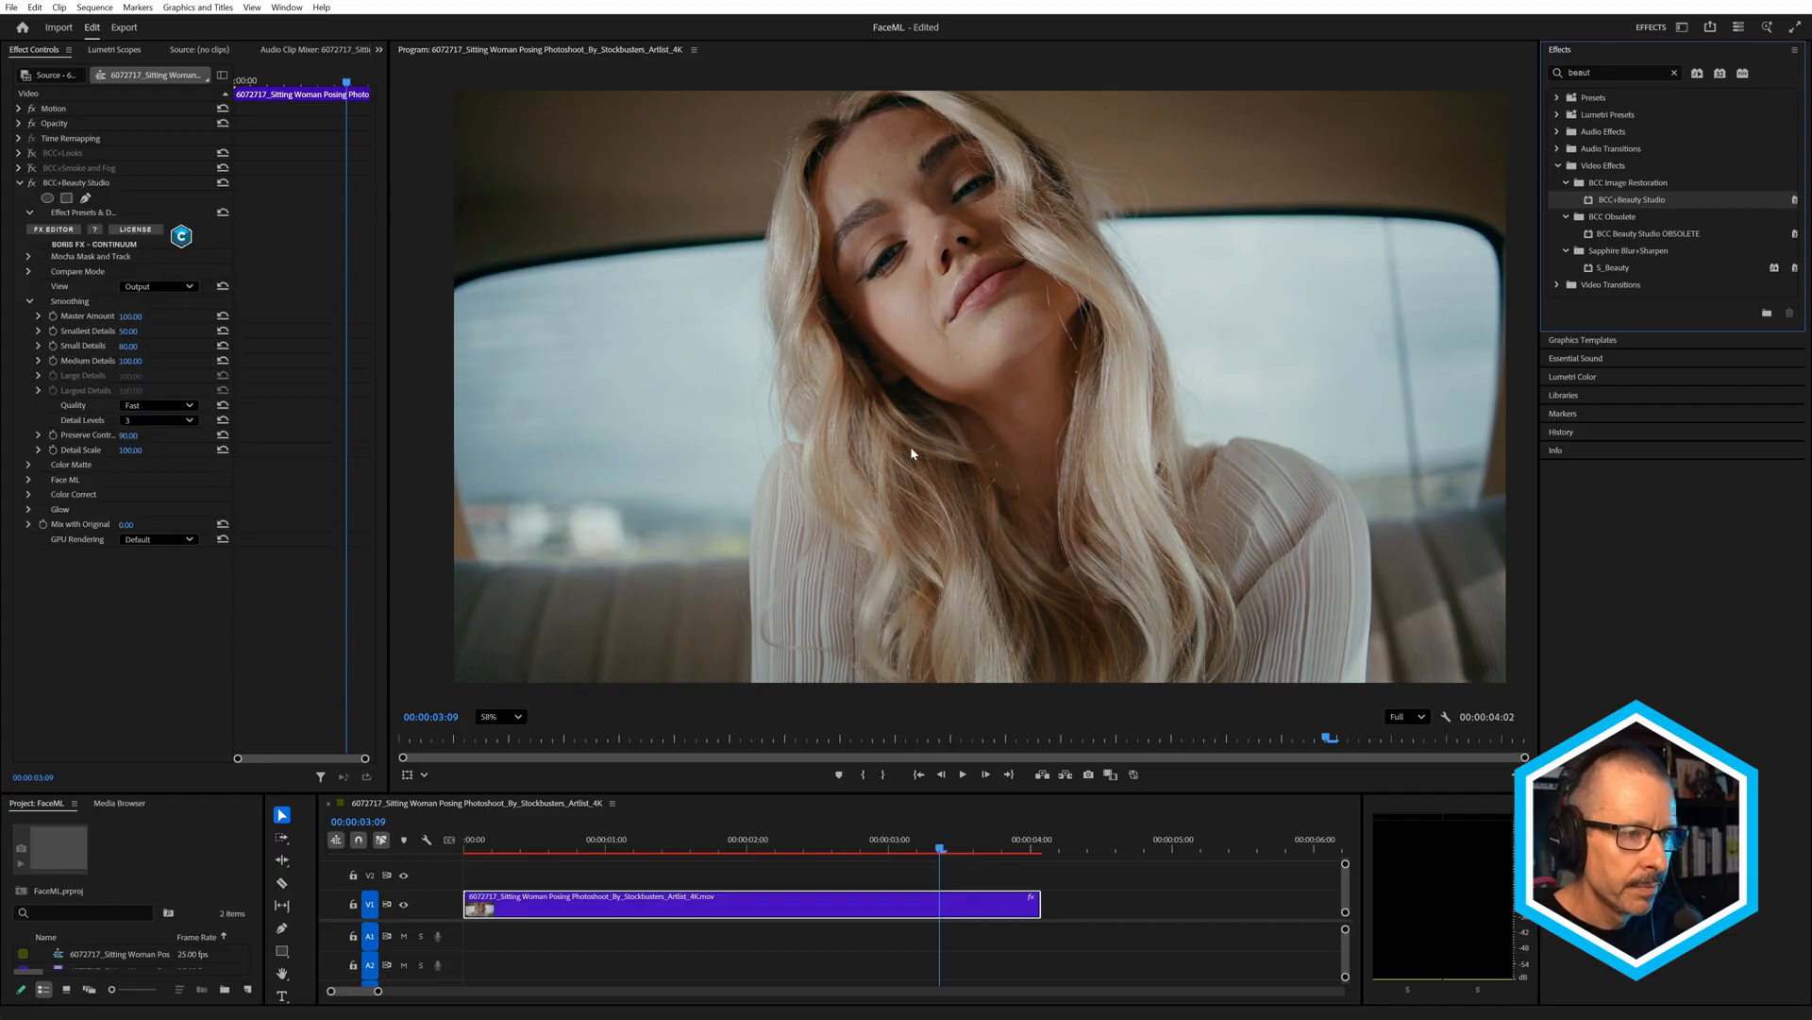
Show Beauty Studio's Color Matte and enable Face ML to limit the effect to facial skin.
{"action": "left_click", "coordinate": [154, 287]}
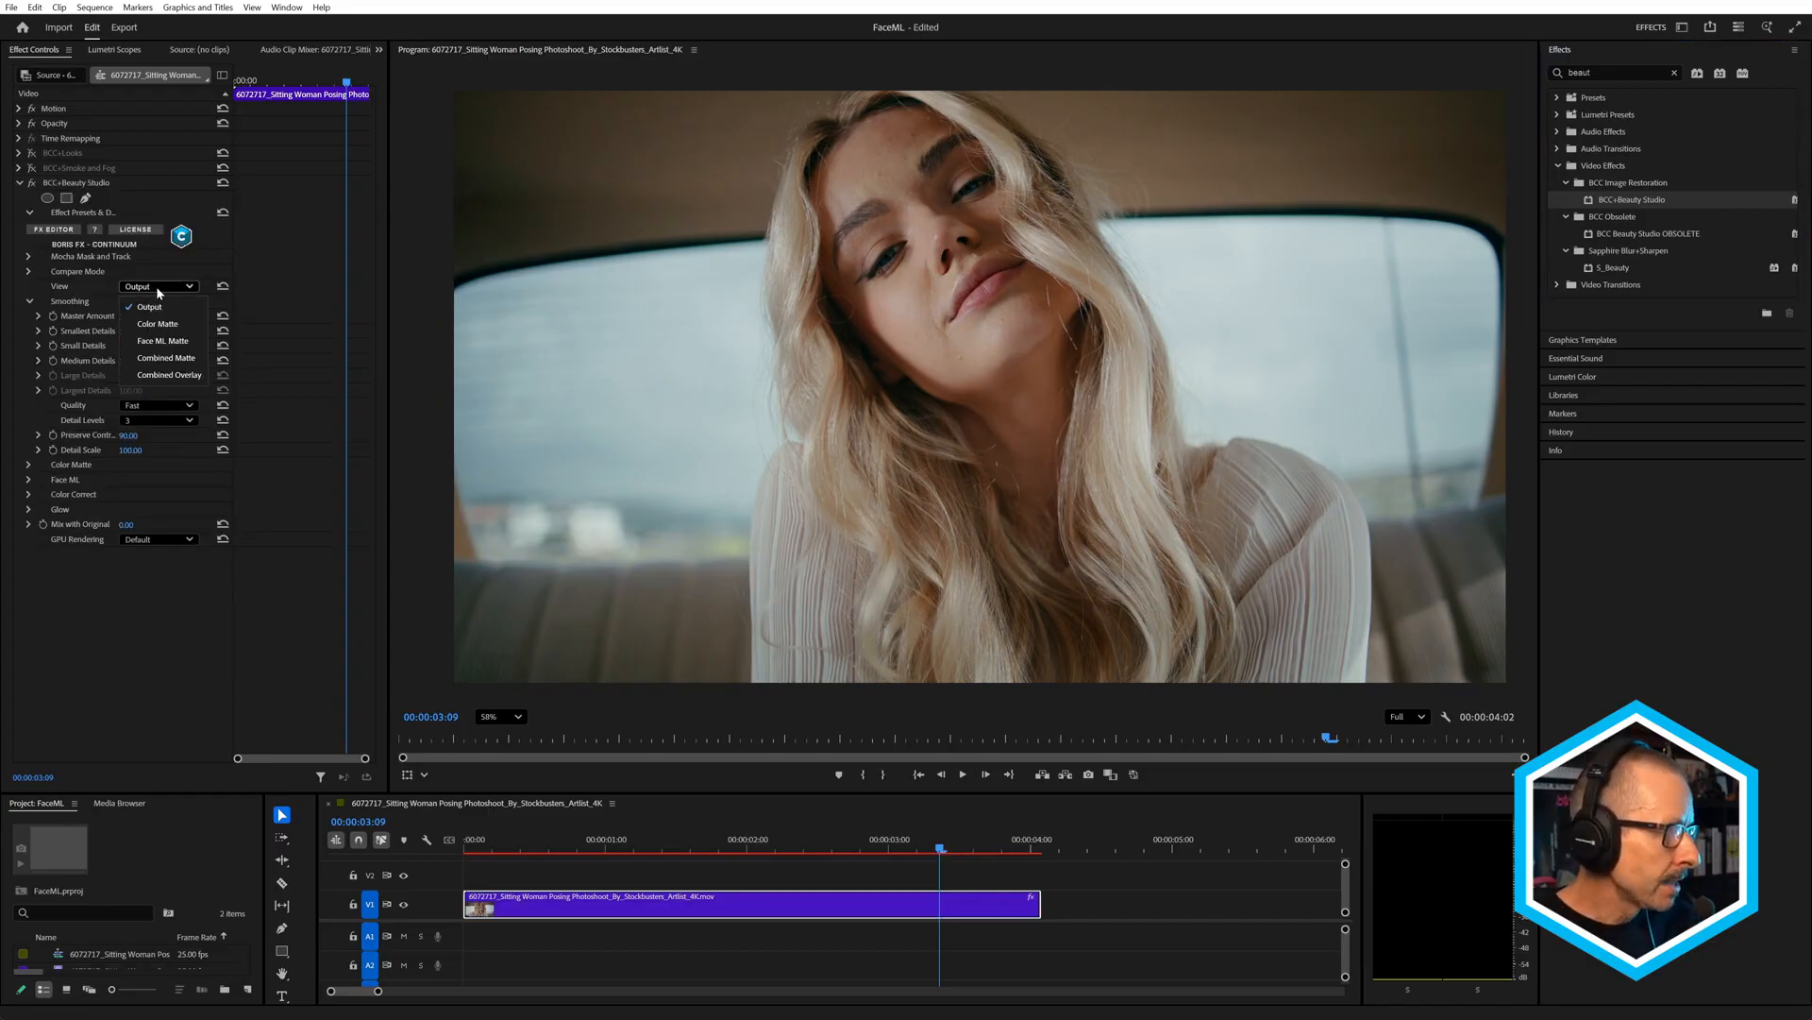
{"action": "left_click", "coordinate": [156, 324]}
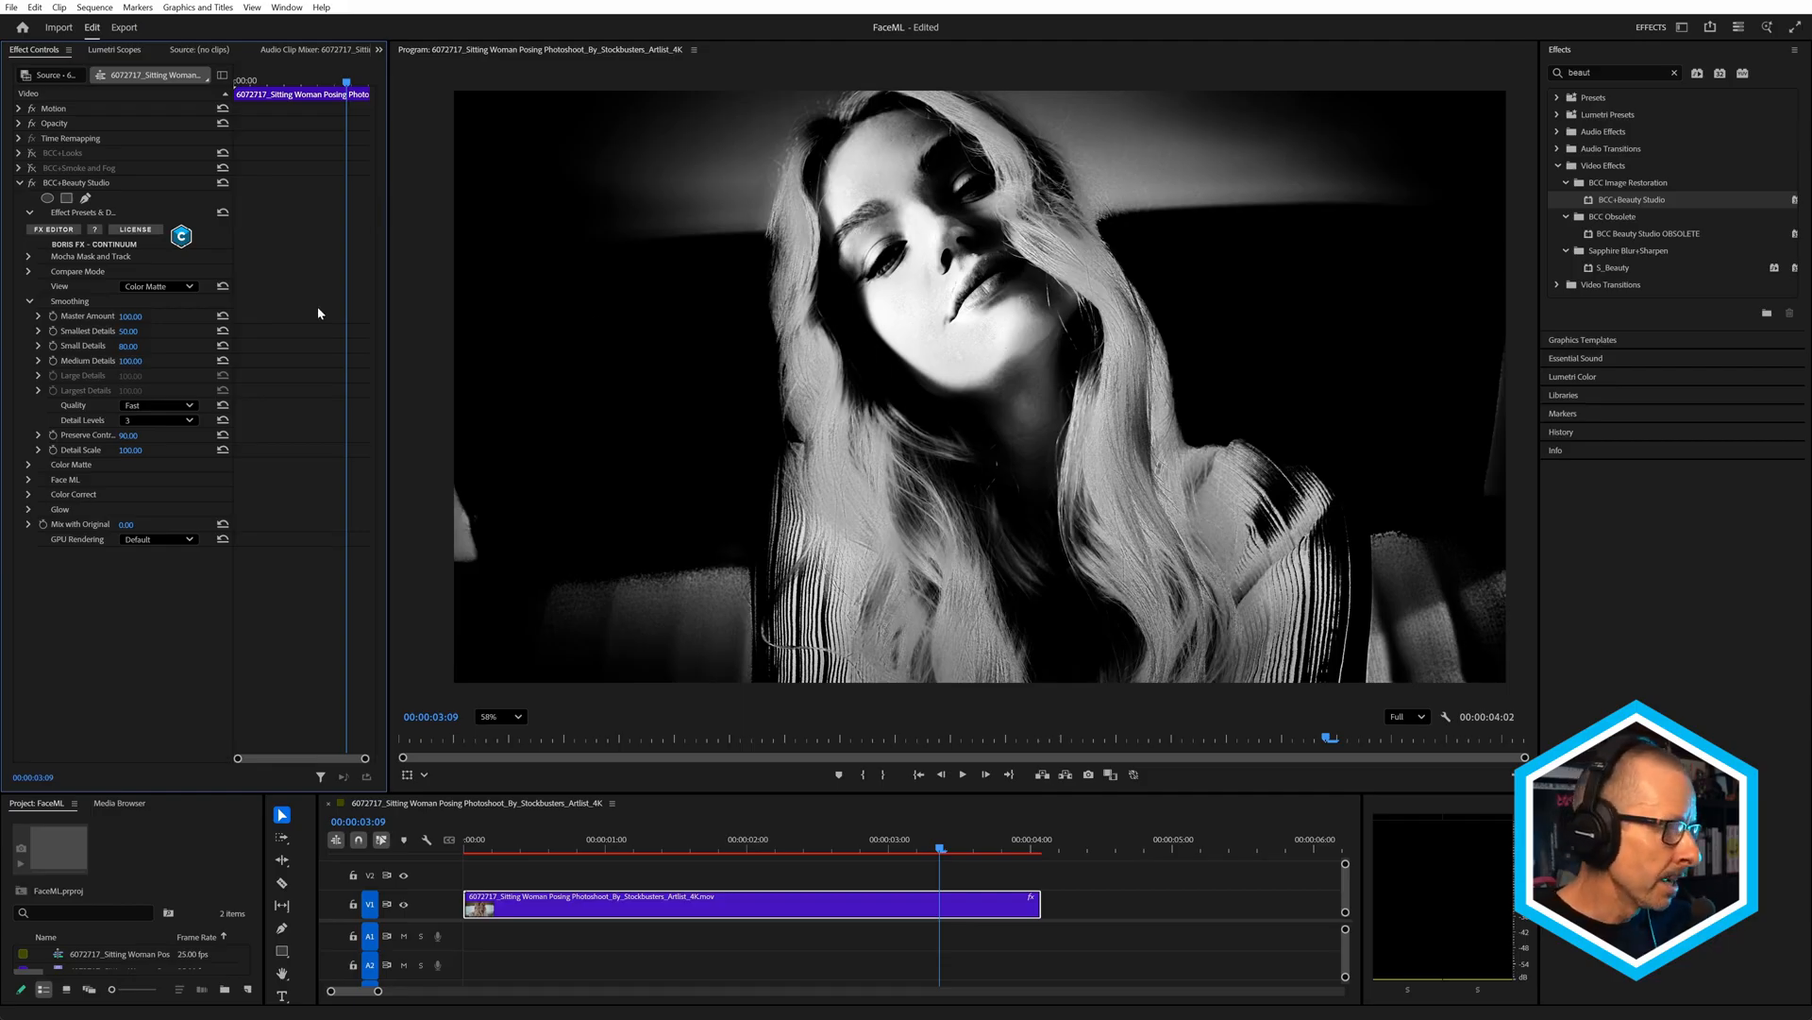
{"action": "left_click", "coordinate": [29, 480]}
{"action": "left_click", "coordinate": [123, 493]}
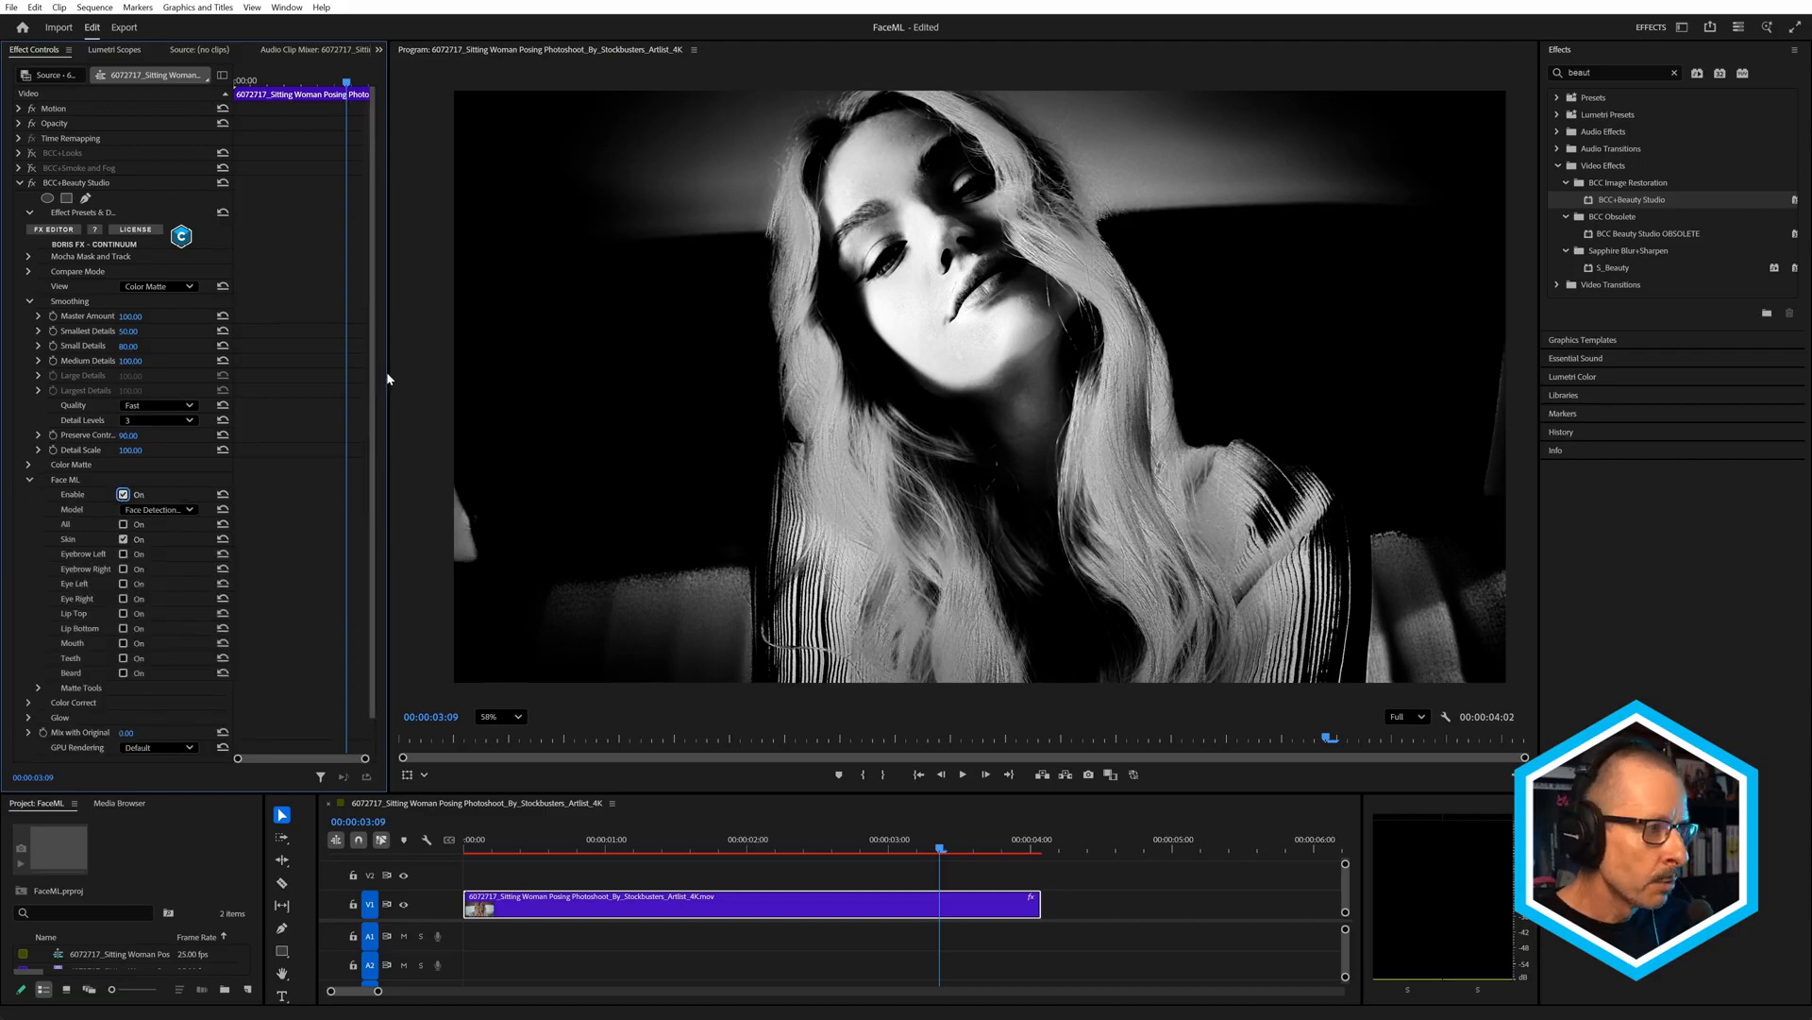
Inspect Beauty Studio's Face ML Matte and Combined Matte, and return the view to Output.
{"action": "left_click", "coordinate": [153, 287]}
{"action": "left_click", "coordinate": [170, 342]}
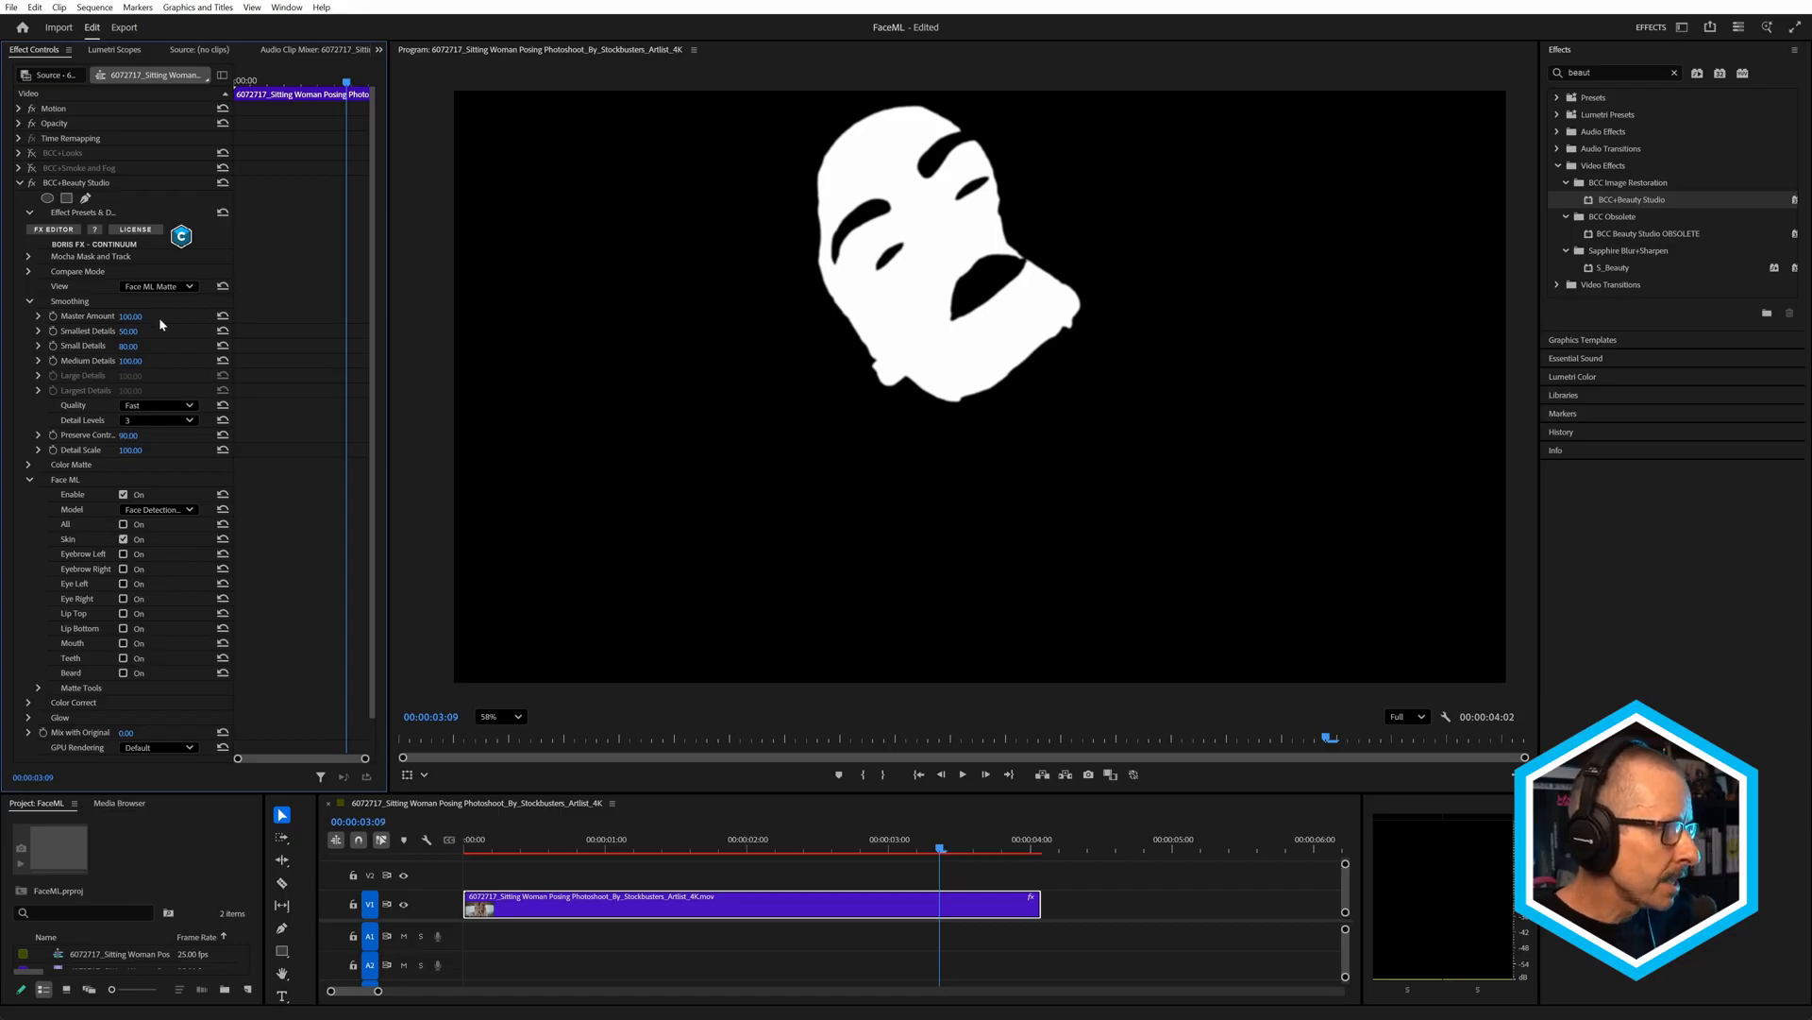
{"action": "left_click", "coordinate": [169, 290]}
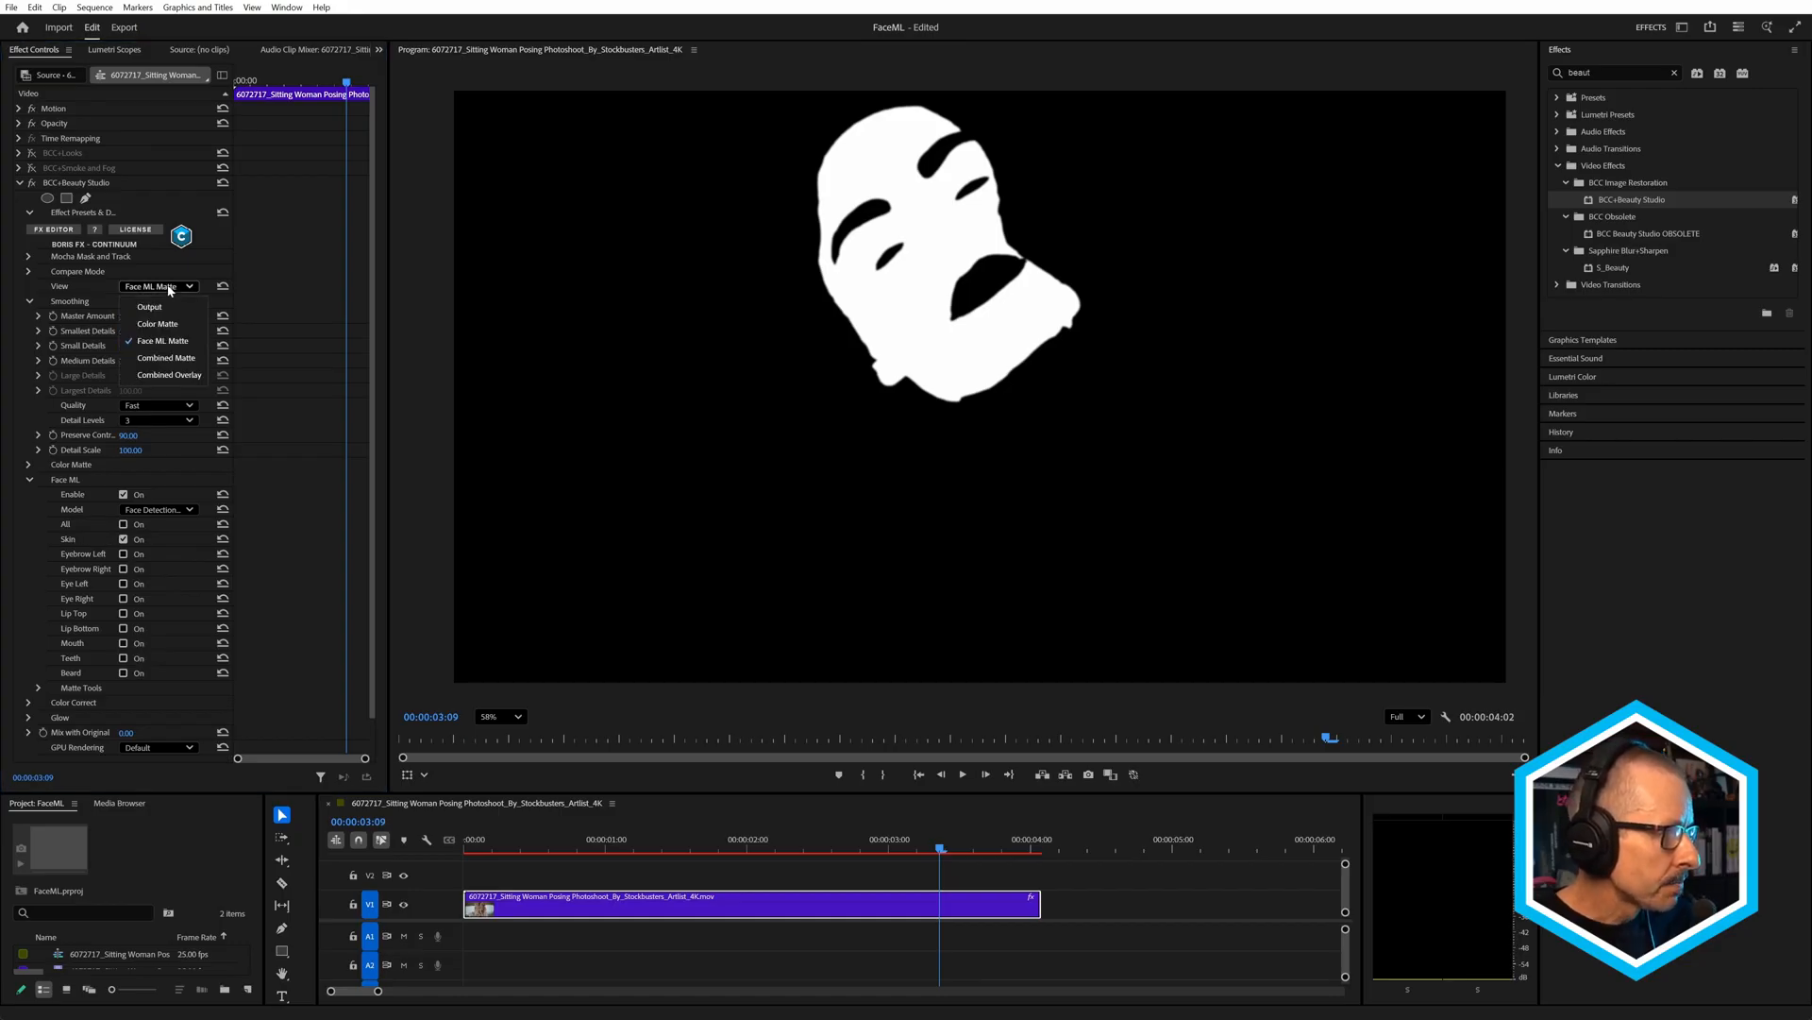
{"action": "left_click", "coordinate": [177, 359]}
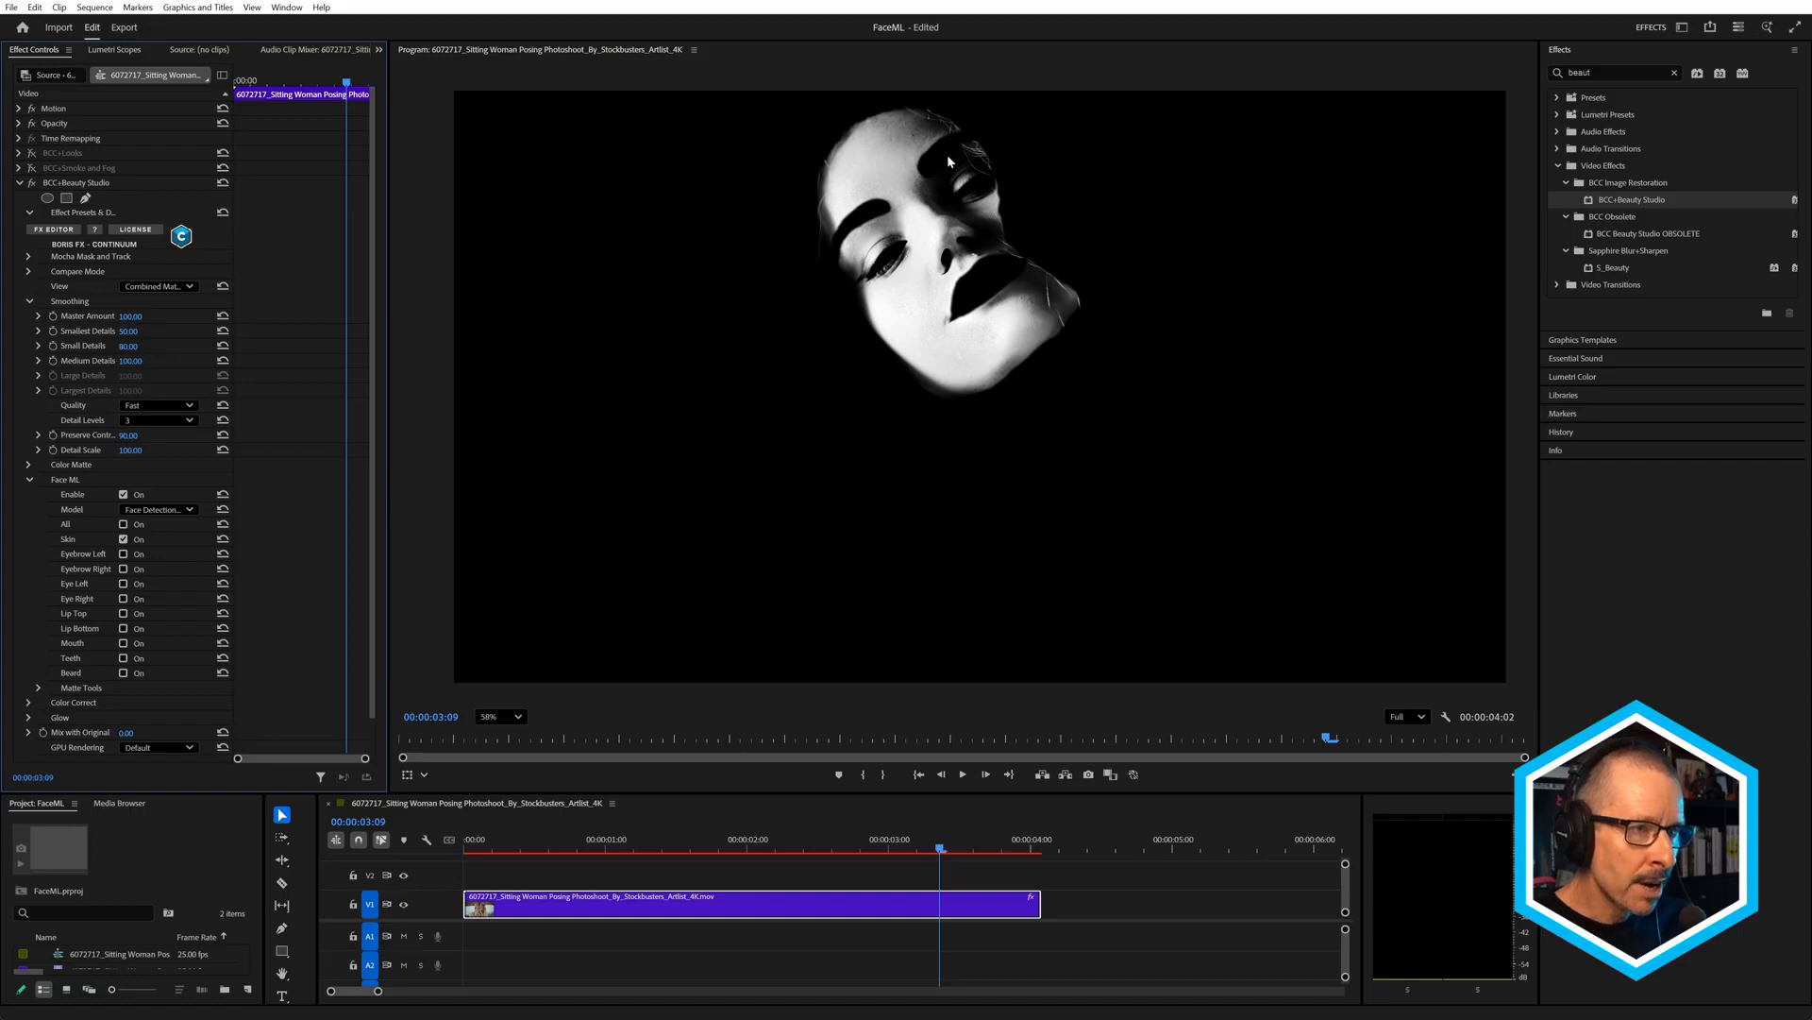
{"action": "left_click", "coordinate": [168, 287]}
{"action": "left_click", "coordinate": [163, 304]}
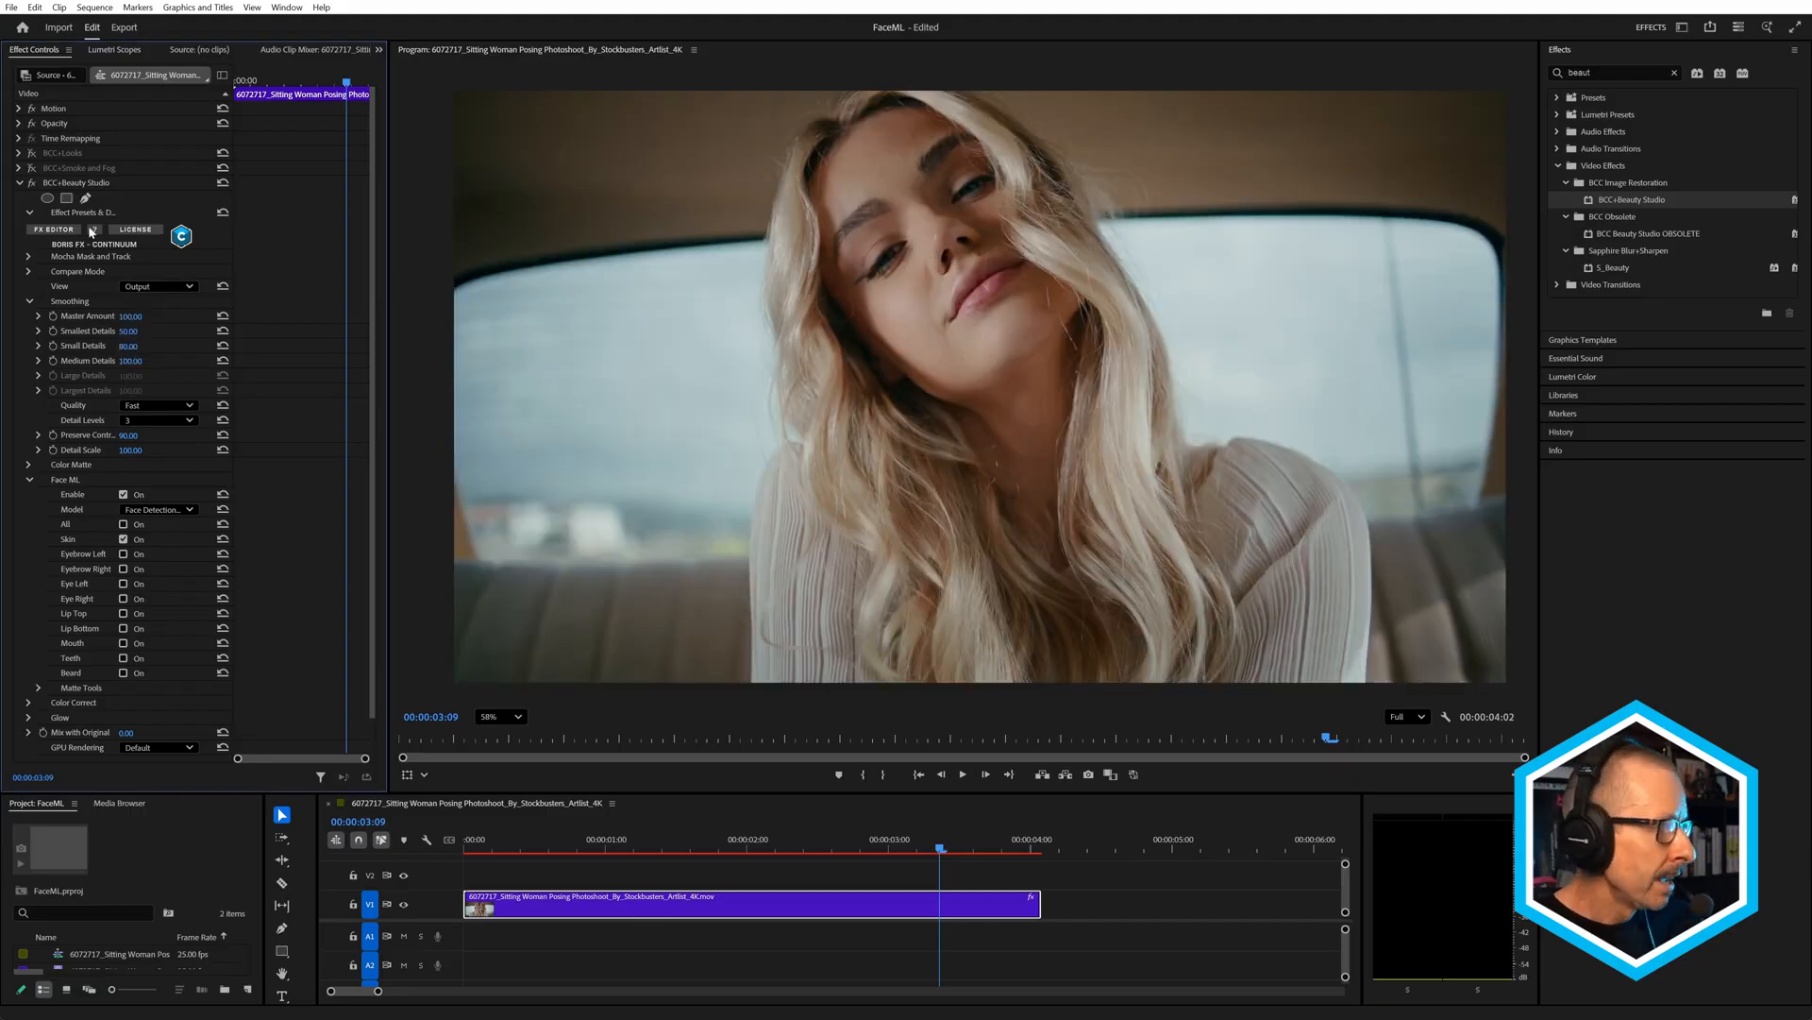
Toggle BCC+Beauty Studio off and on to compare the face with and without smoothing.
{"action": "left_click", "coordinate": [32, 184]}
{"action": "left_click", "coordinate": [32, 183]}
{"action": "left_click", "coordinate": [33, 183]}
{"action": "left_click", "coordinate": [32, 183]}
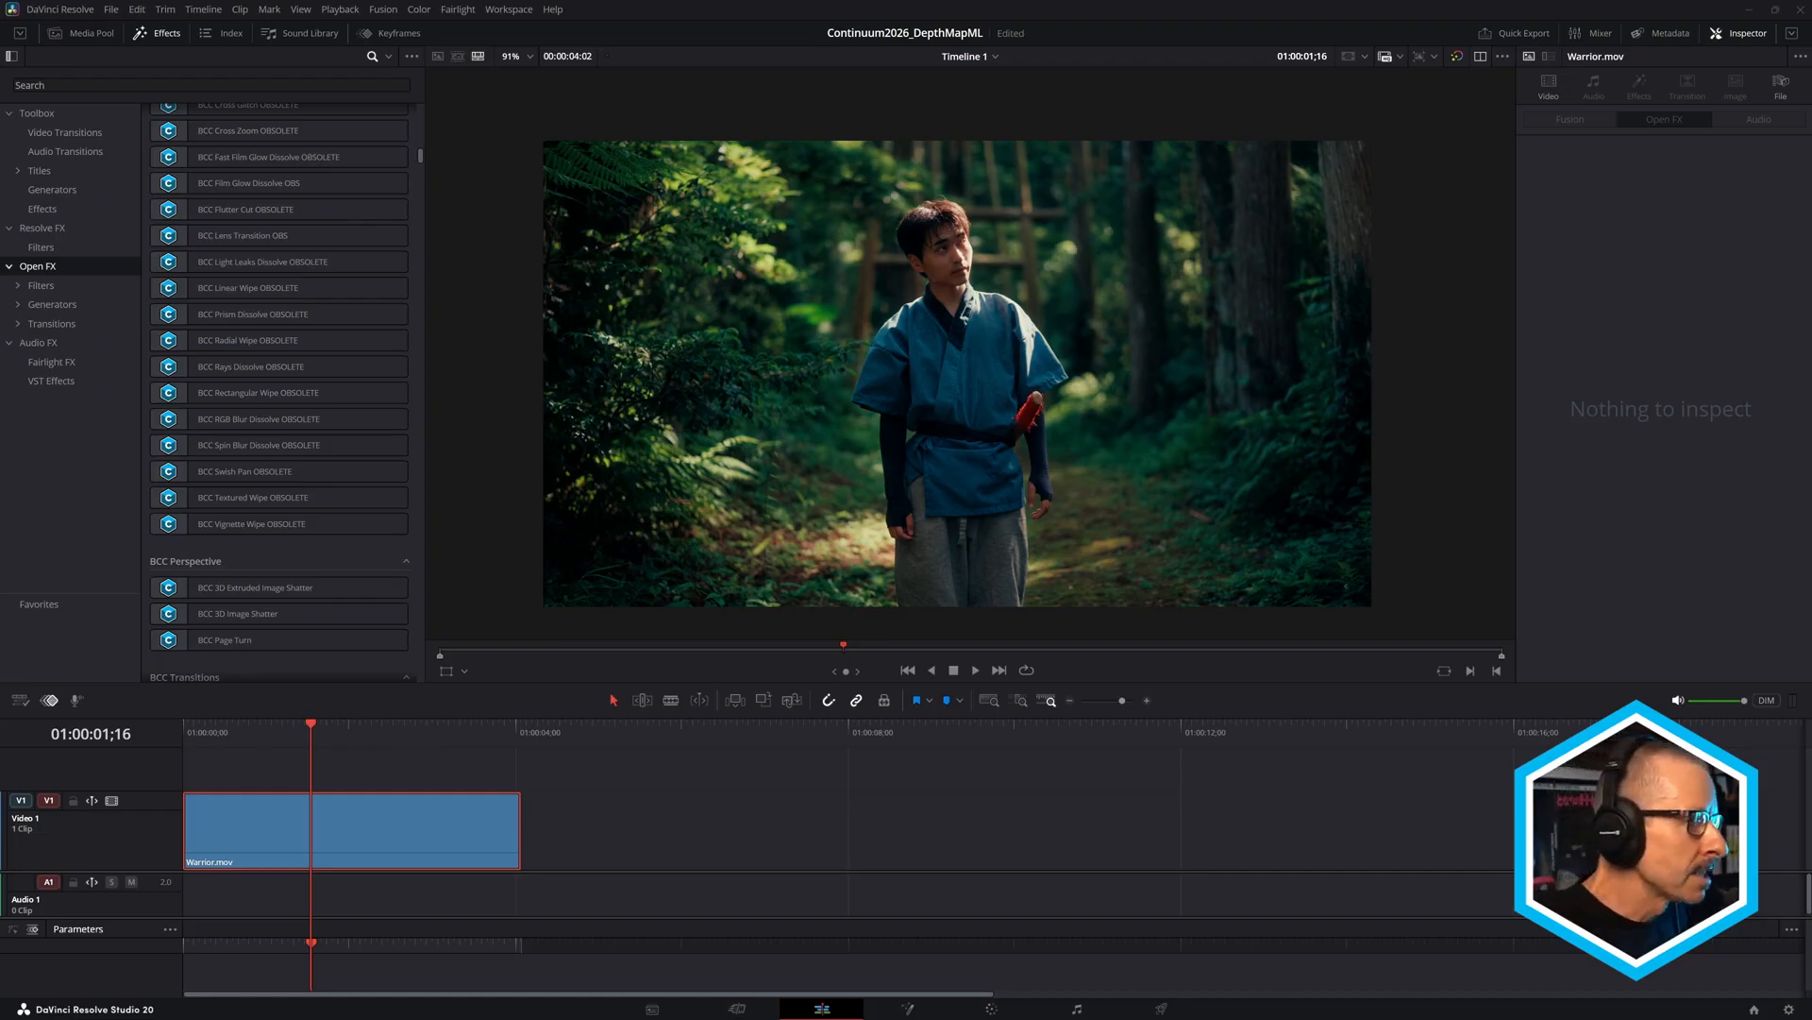
Switch to DaVinci Resolve and apply BCC+Day for Night to the Warrior.mov clip.
{"action": "left_click", "coordinate": [212, 85]}
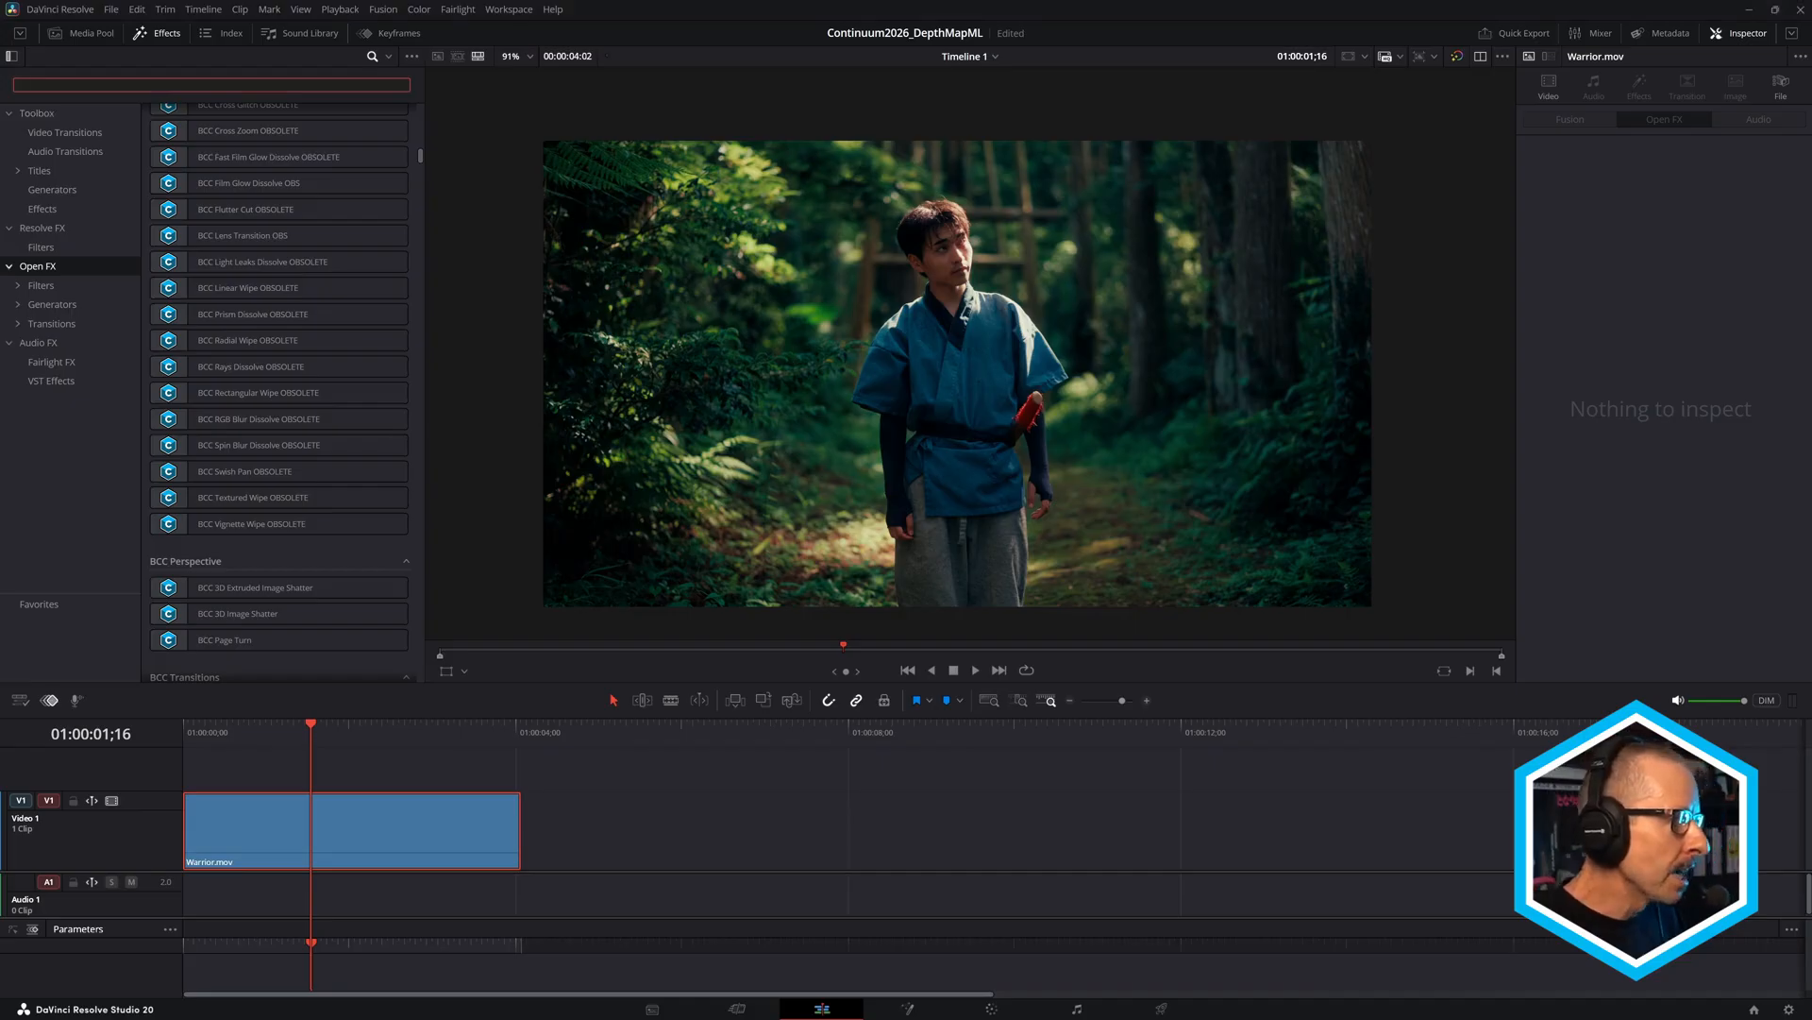
{"action": "type", "text": "day"}
{"action": "left_click_drag", "start_coordinate": [241, 141], "coordinate": [343, 809]}
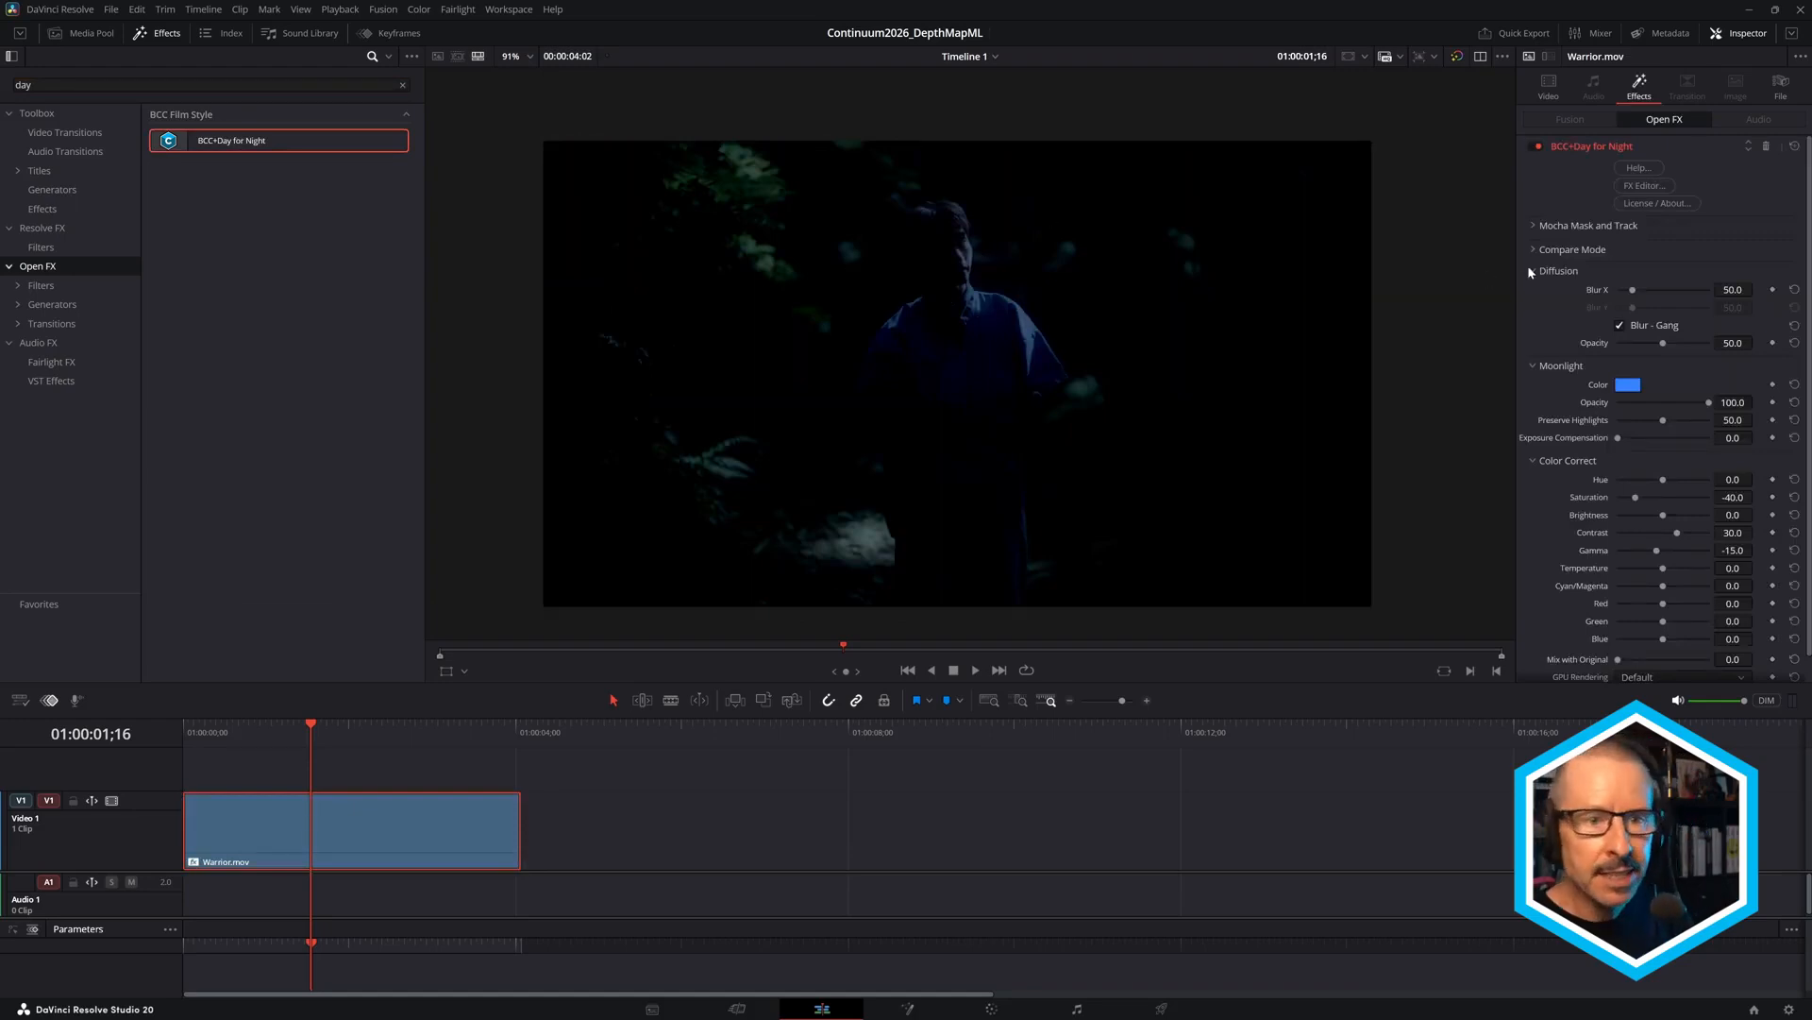
Turn on PixelChooser for Day for Night and enable its Depth Map ML.
{"action": "left_click", "coordinate": [1534, 227]}
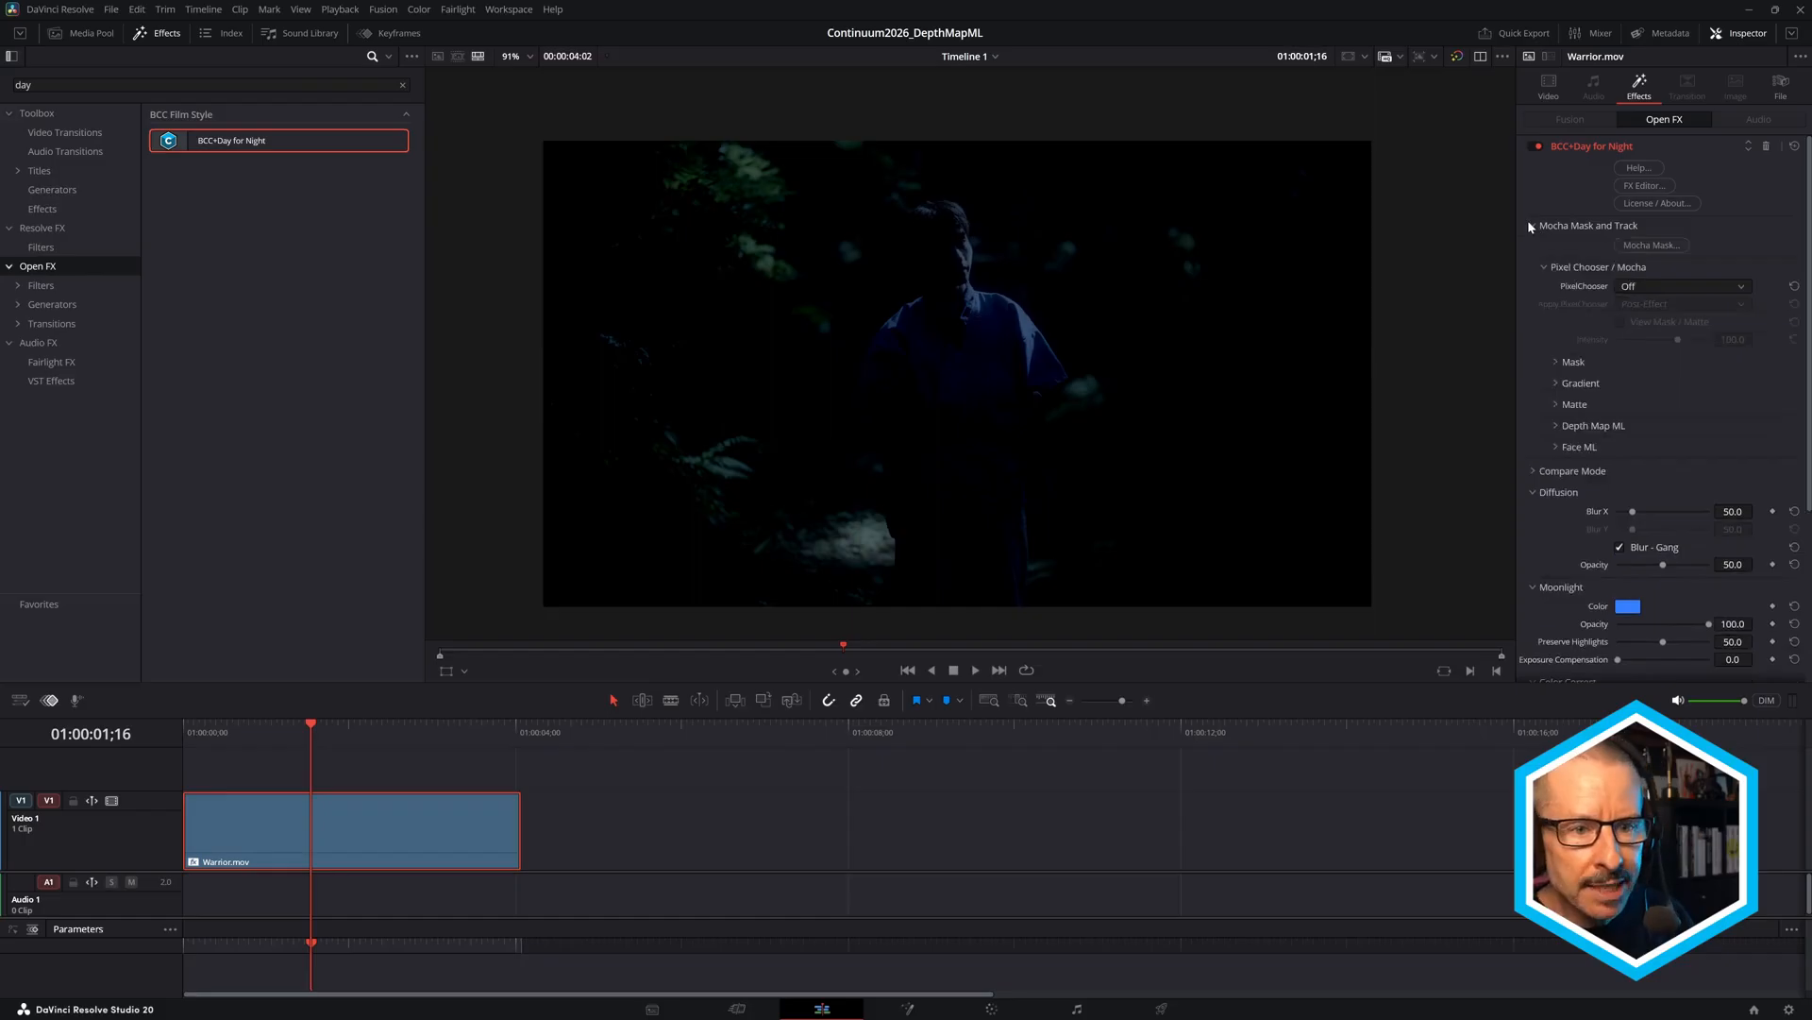
{"action": "scroll", "coordinate": [1543, 222], "scroll_direction": "down", "scroll_amount": 1}
{"action": "left_click", "coordinate": [1544, 220]}
{"action": "left_click", "coordinate": [1643, 239]}
{"action": "left_click", "coordinate": [1633, 273]}
{"action": "left_click", "coordinate": [1554, 378]}
{"action": "left_click", "coordinate": [1619, 396]}
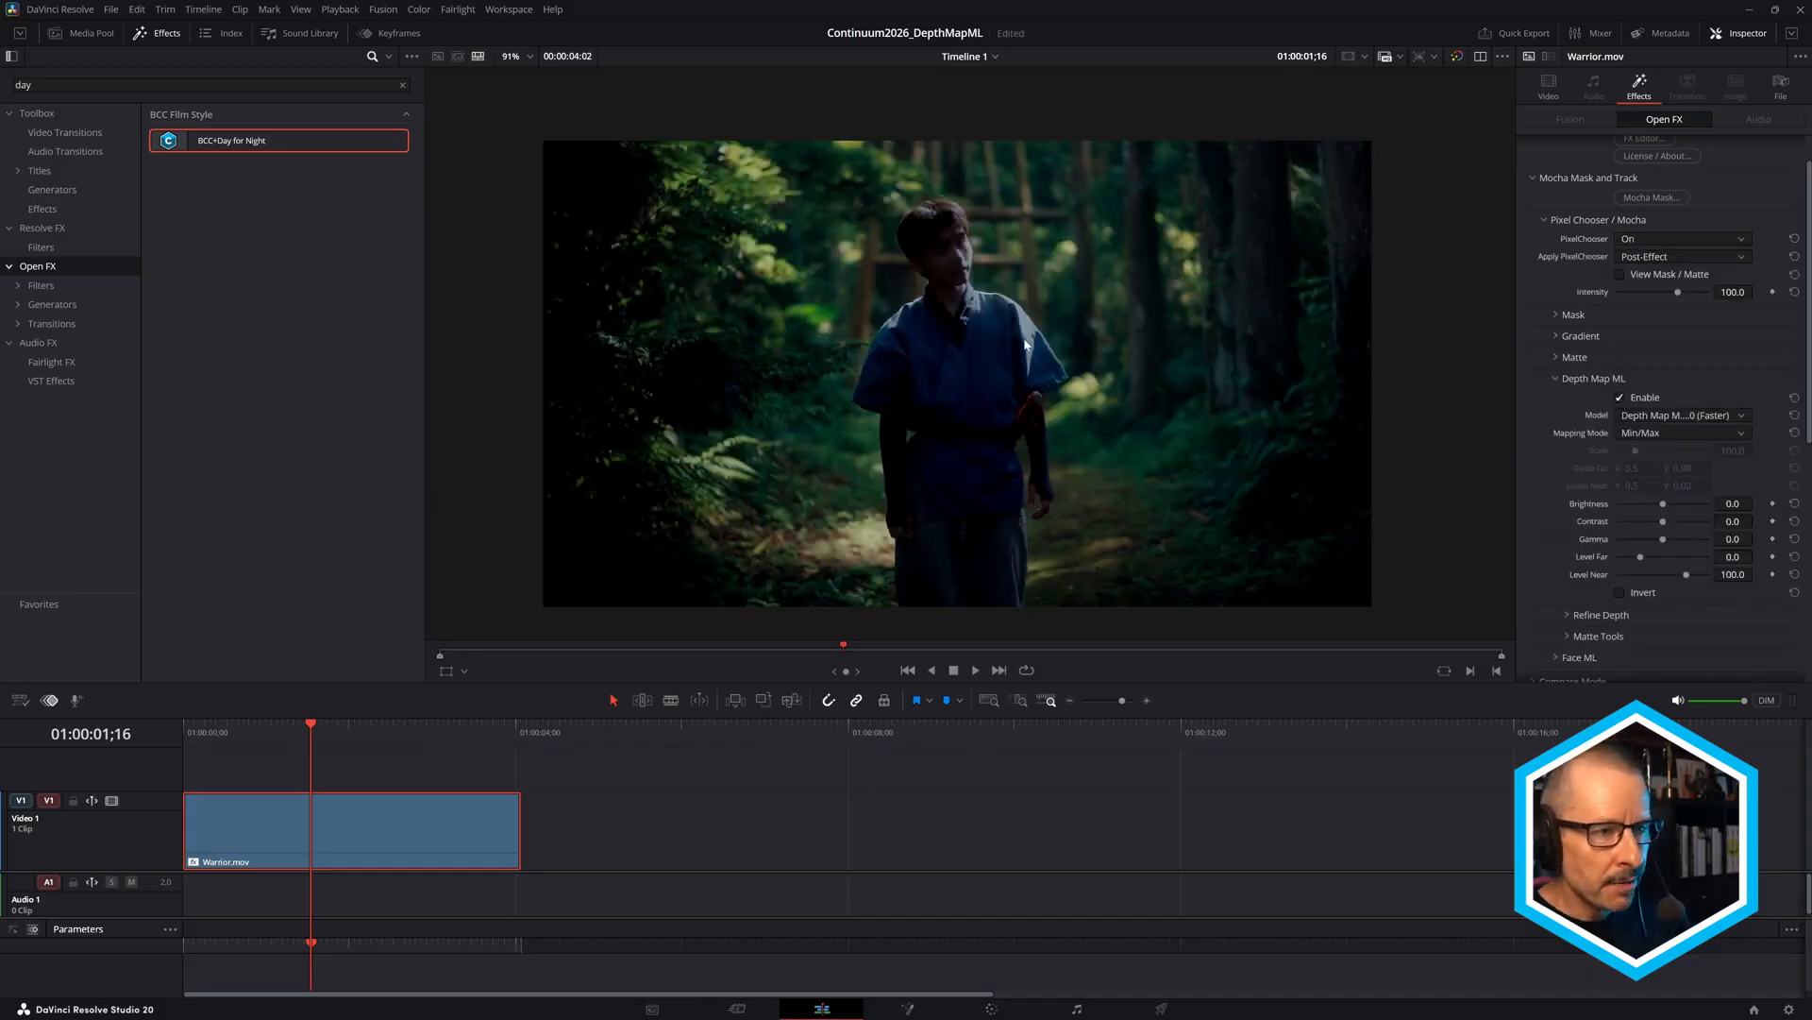
Invert the Depth Map ML matte while viewing it, and switch back to the rendered effect.
{"action": "left_click", "coordinate": [1618, 275]}
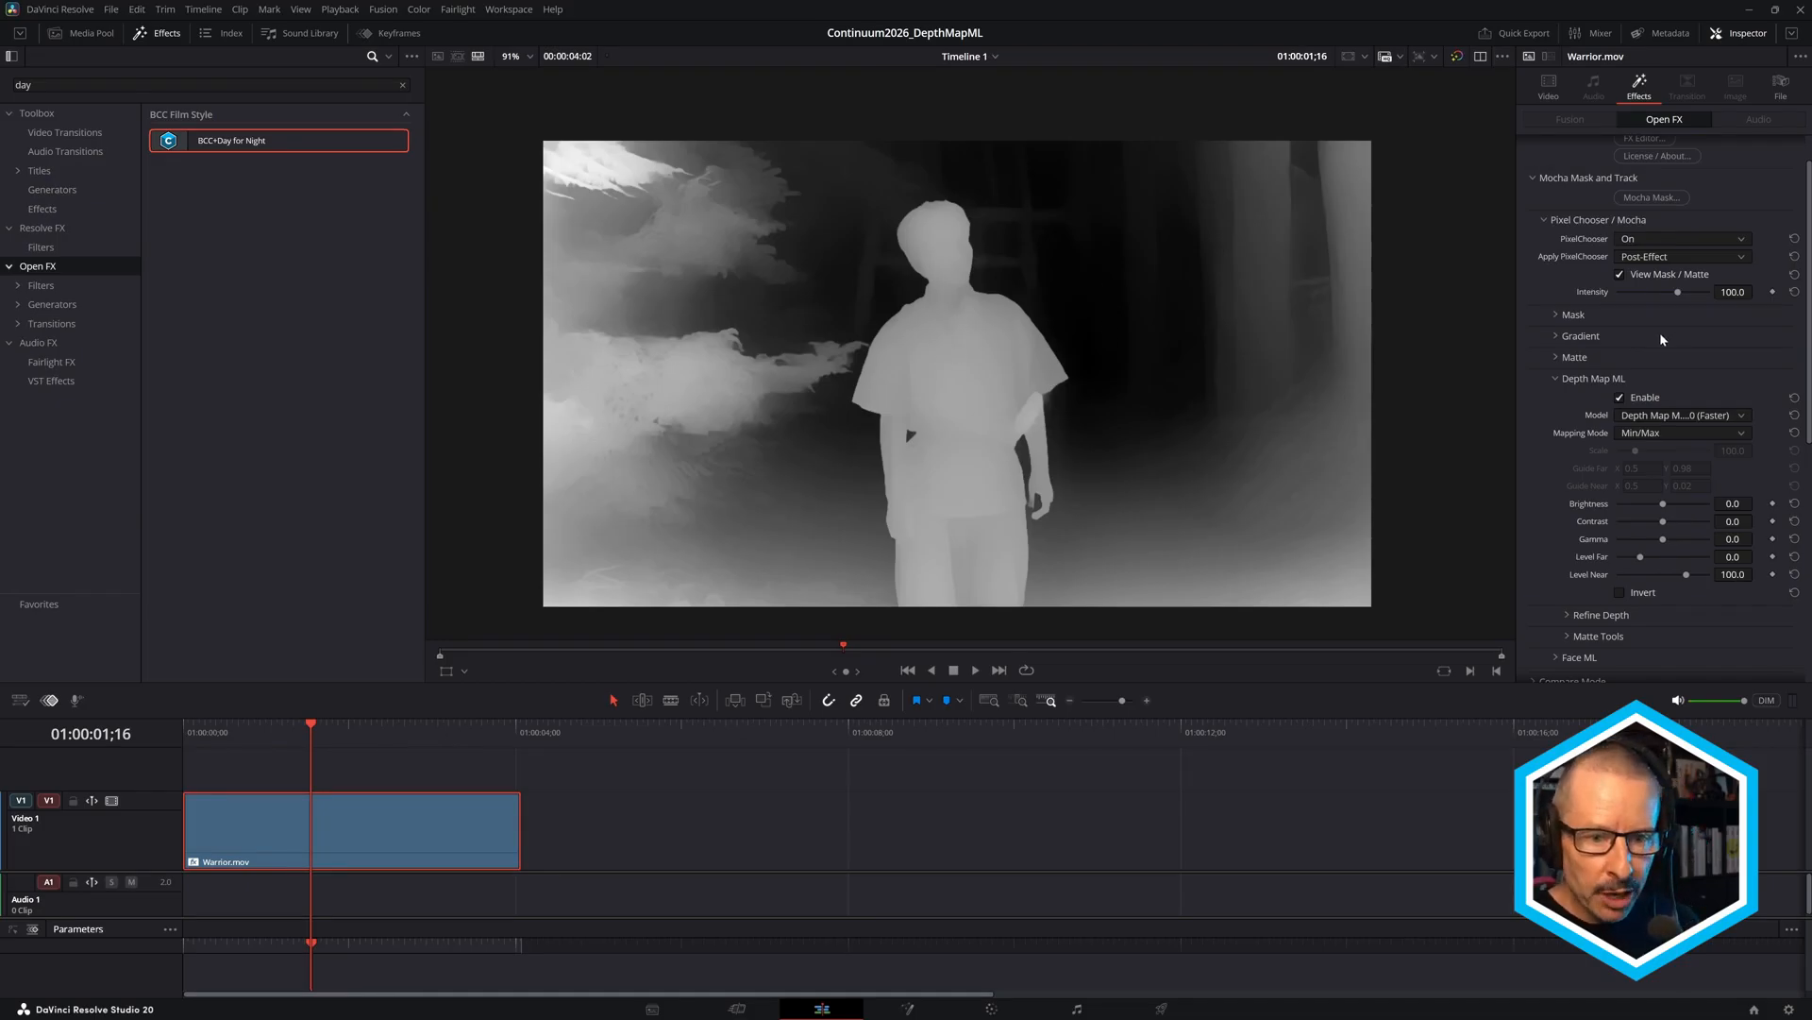
{"action": "left_click", "coordinate": [1620, 593]}
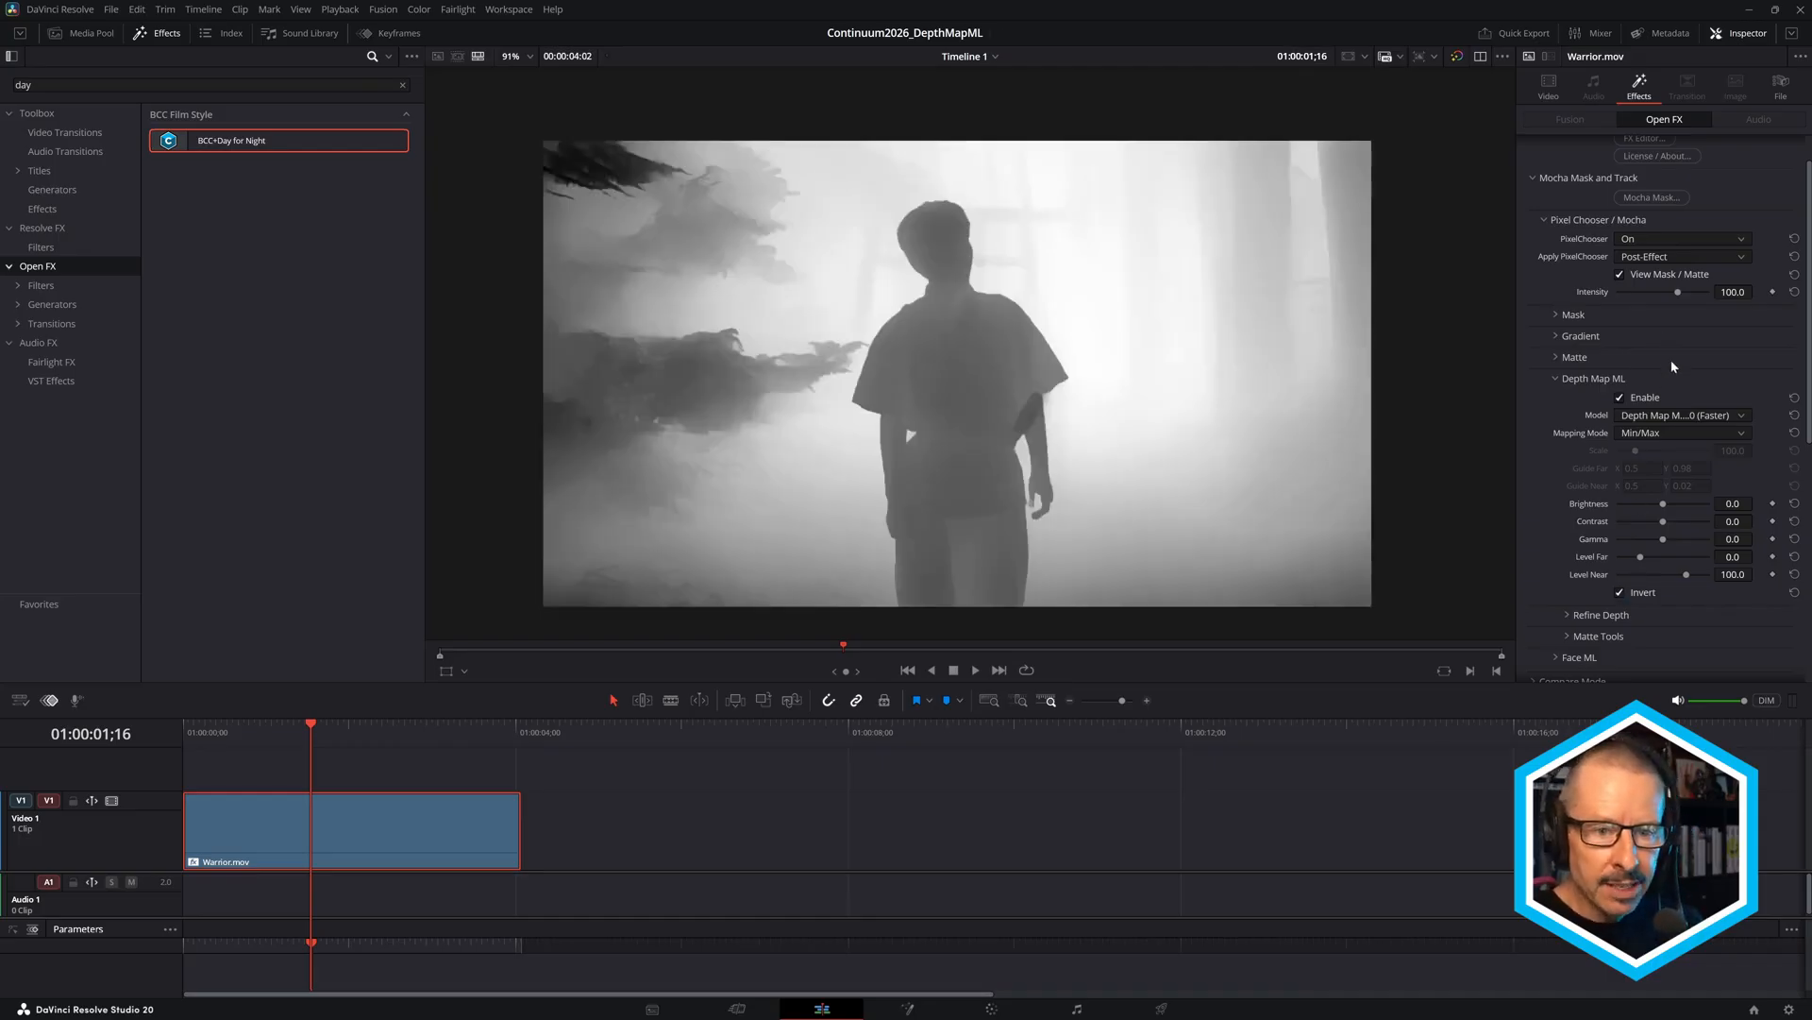
{"action": "left_click", "coordinate": [1620, 275]}
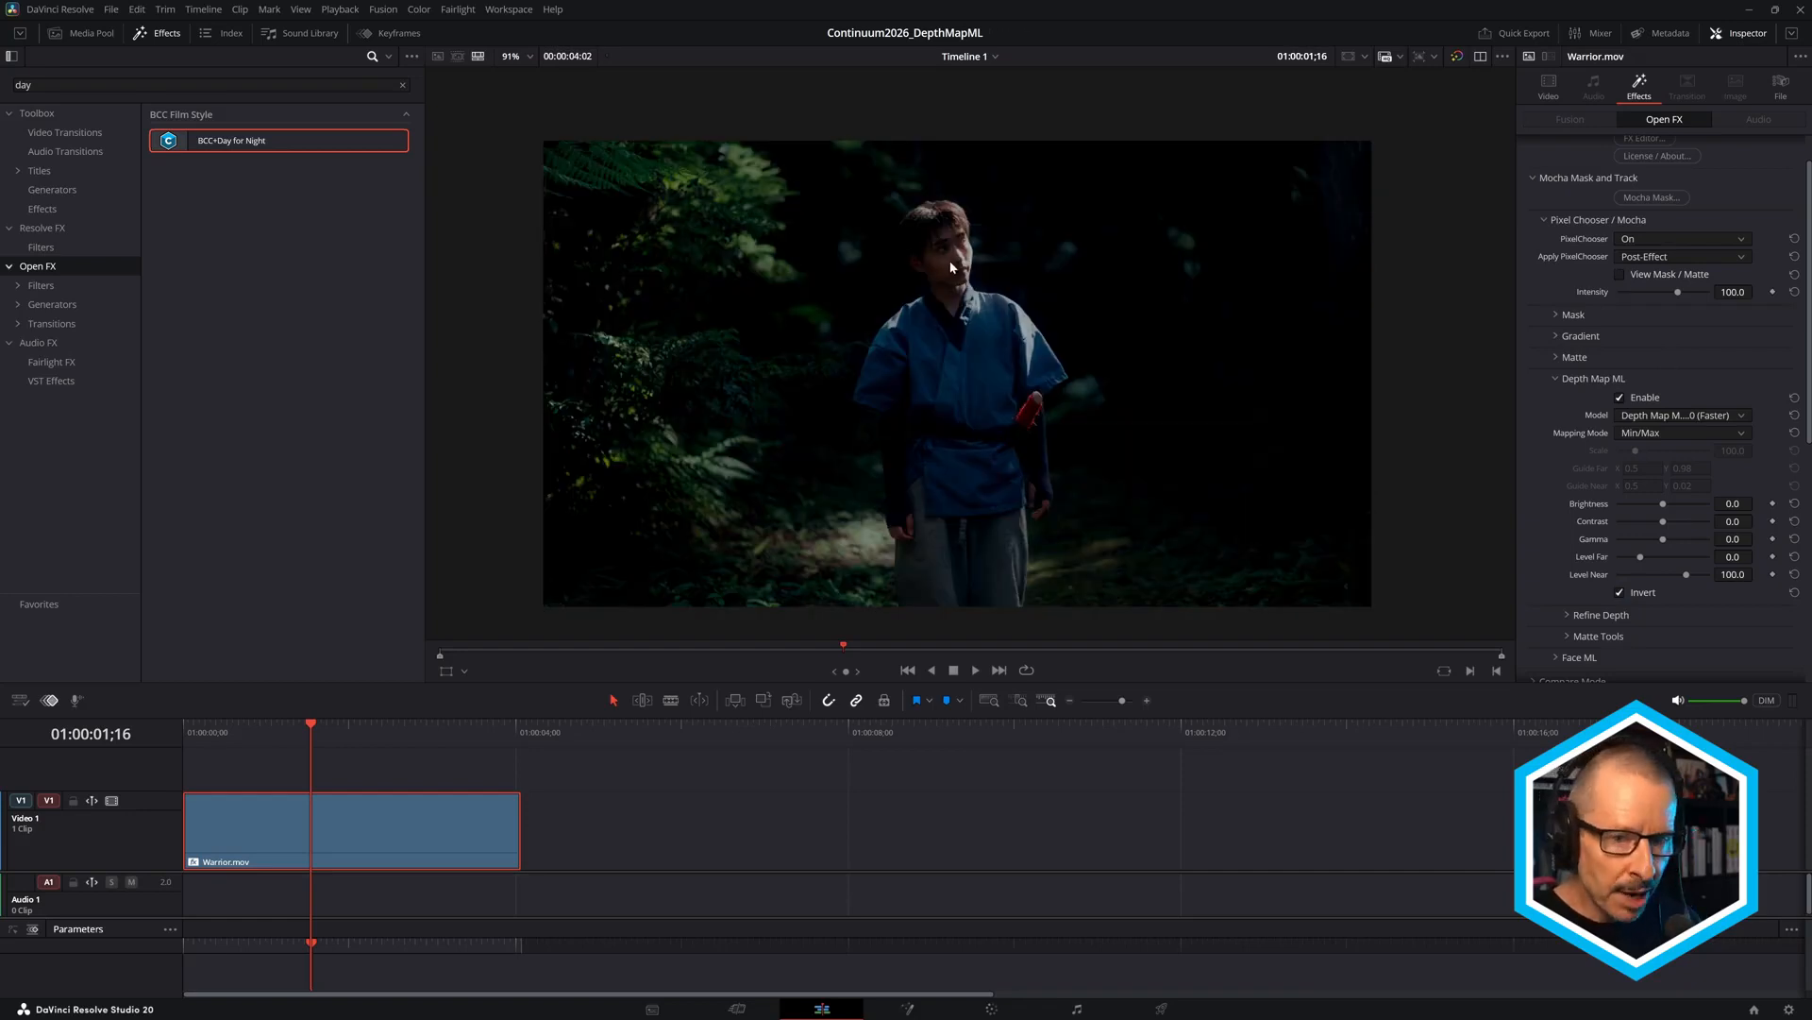
Refine the Day for Night depth matte with Brightness 27.1 and Gamma 64.3, and save the project.
{"action": "left_click", "coordinate": [1624, 275]}
{"action": "left_click_drag", "start_coordinate": [1664, 505], "coordinate": [1695, 542]}
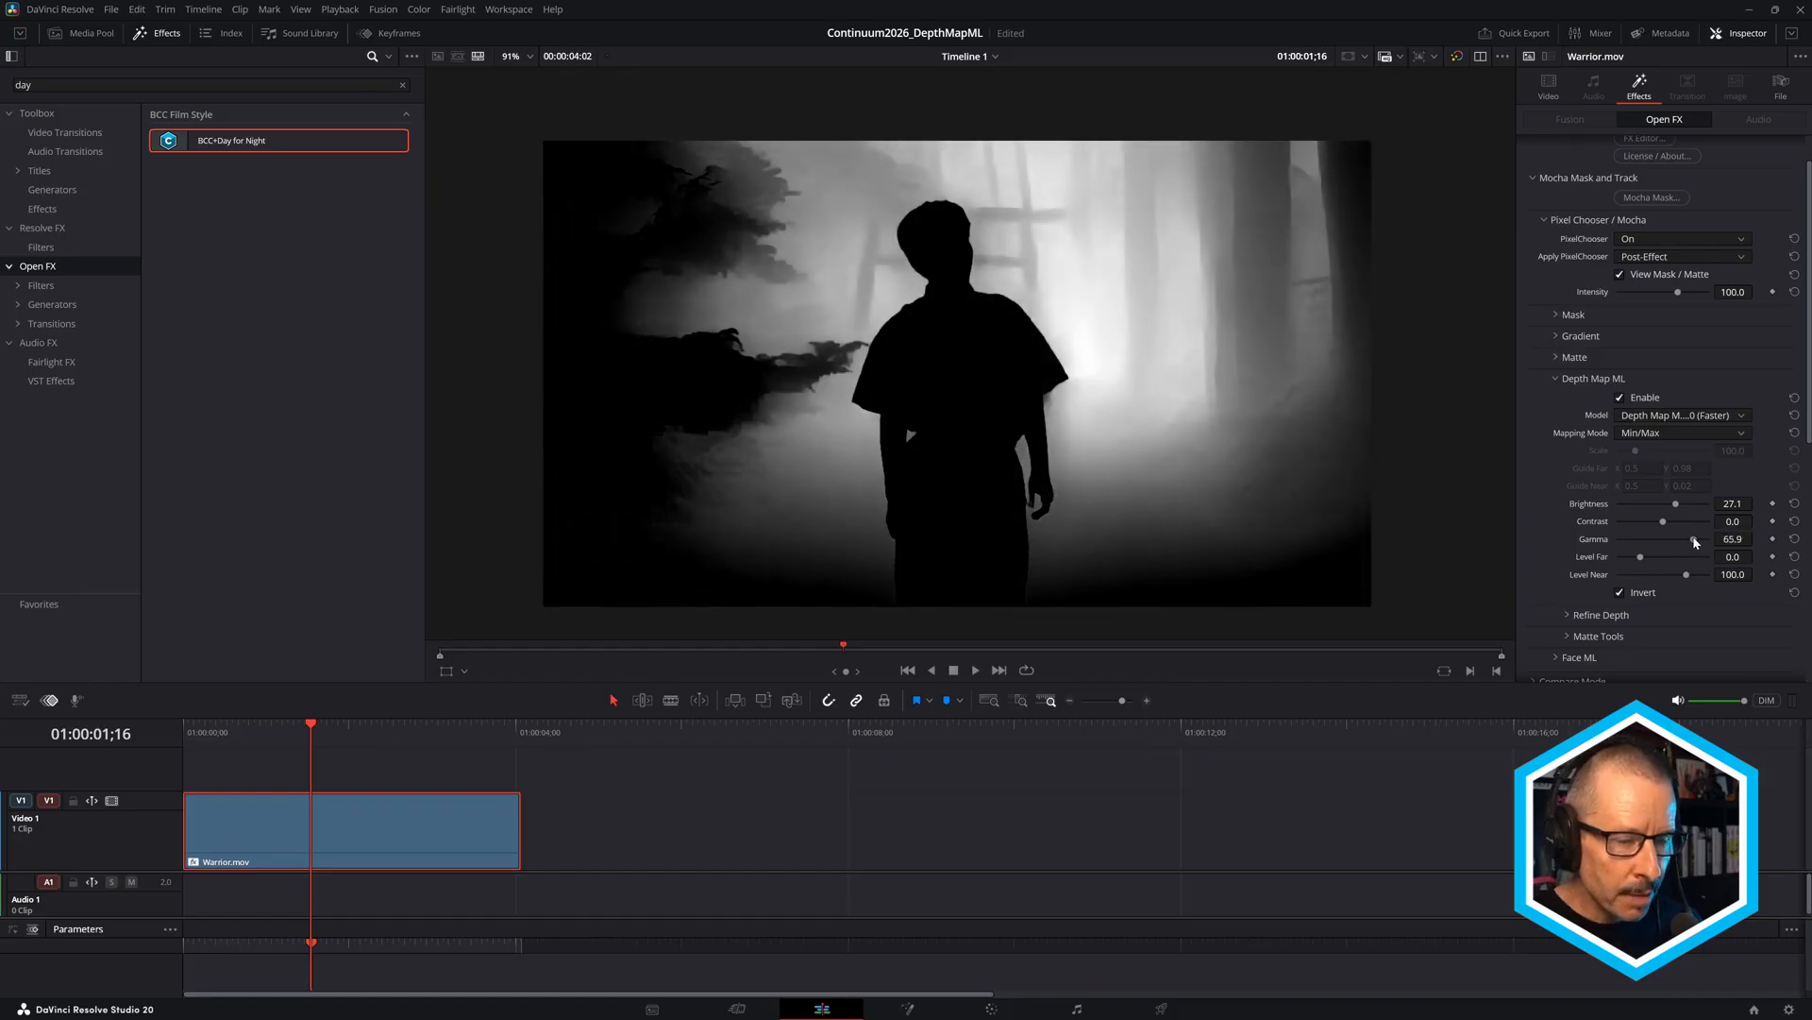
{"action": "left_click", "coordinate": [1620, 274]}
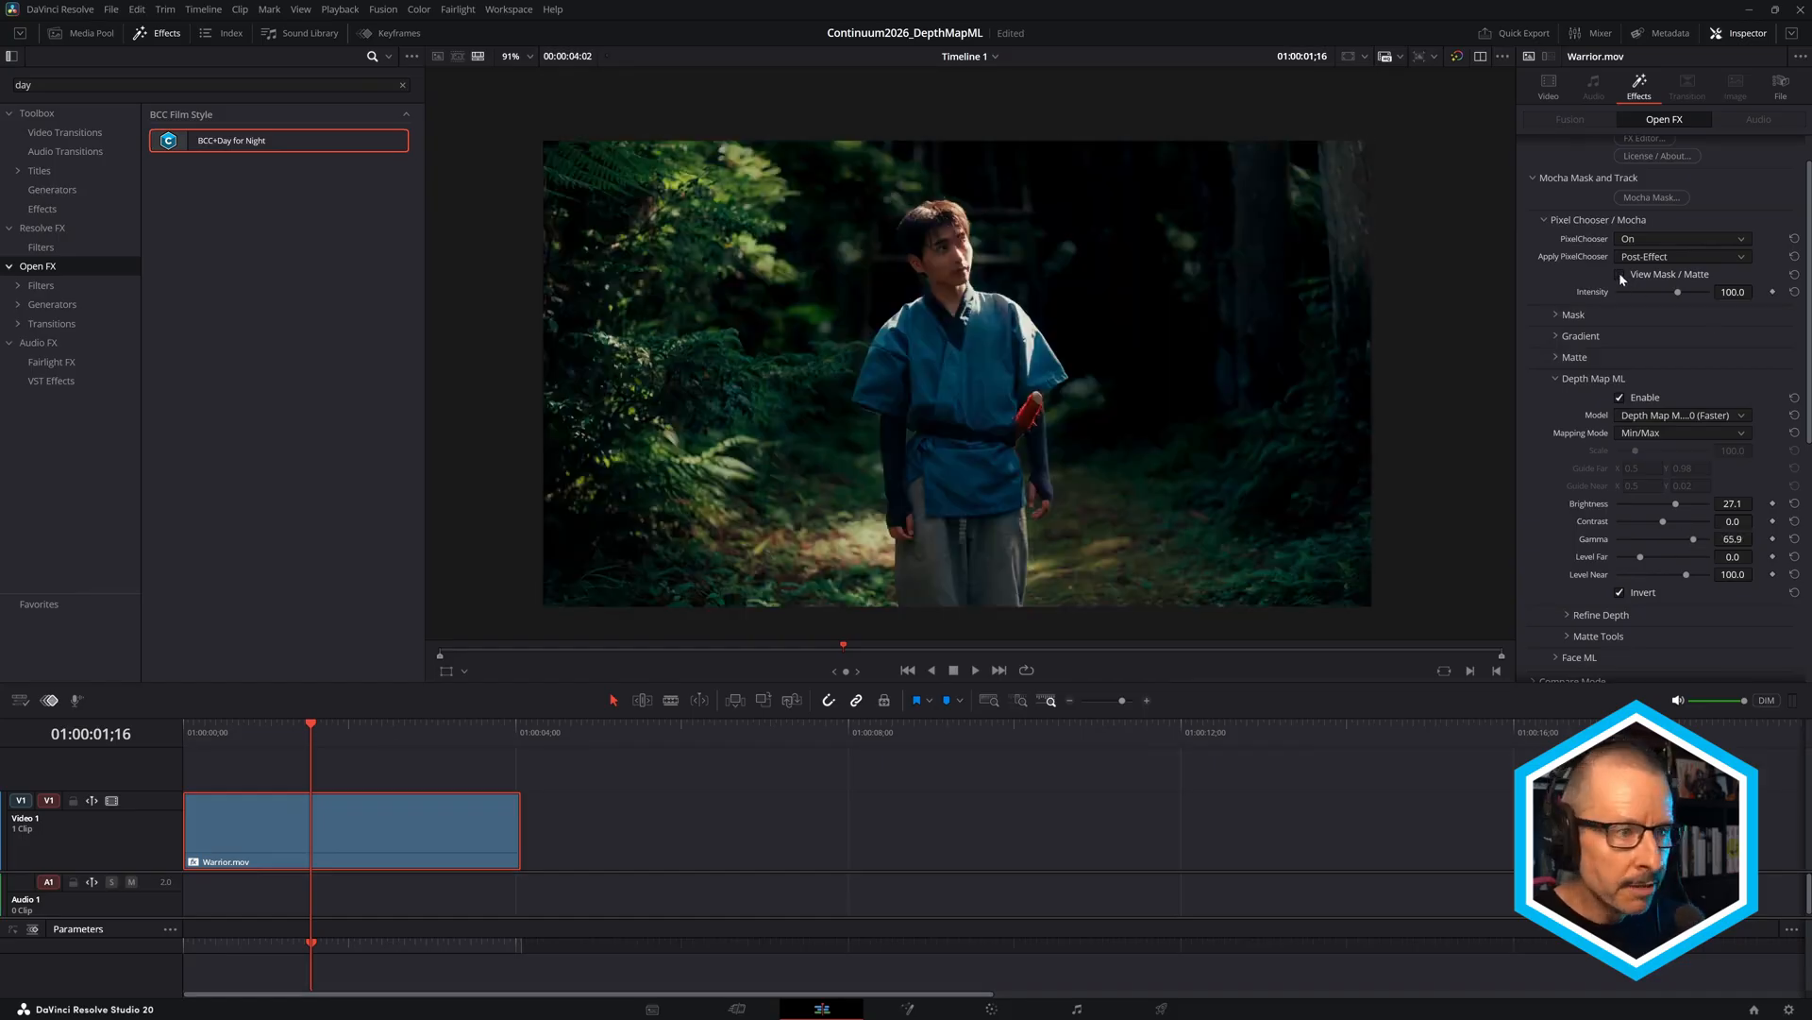
{"action": "key", "text": "ctrl+s"}
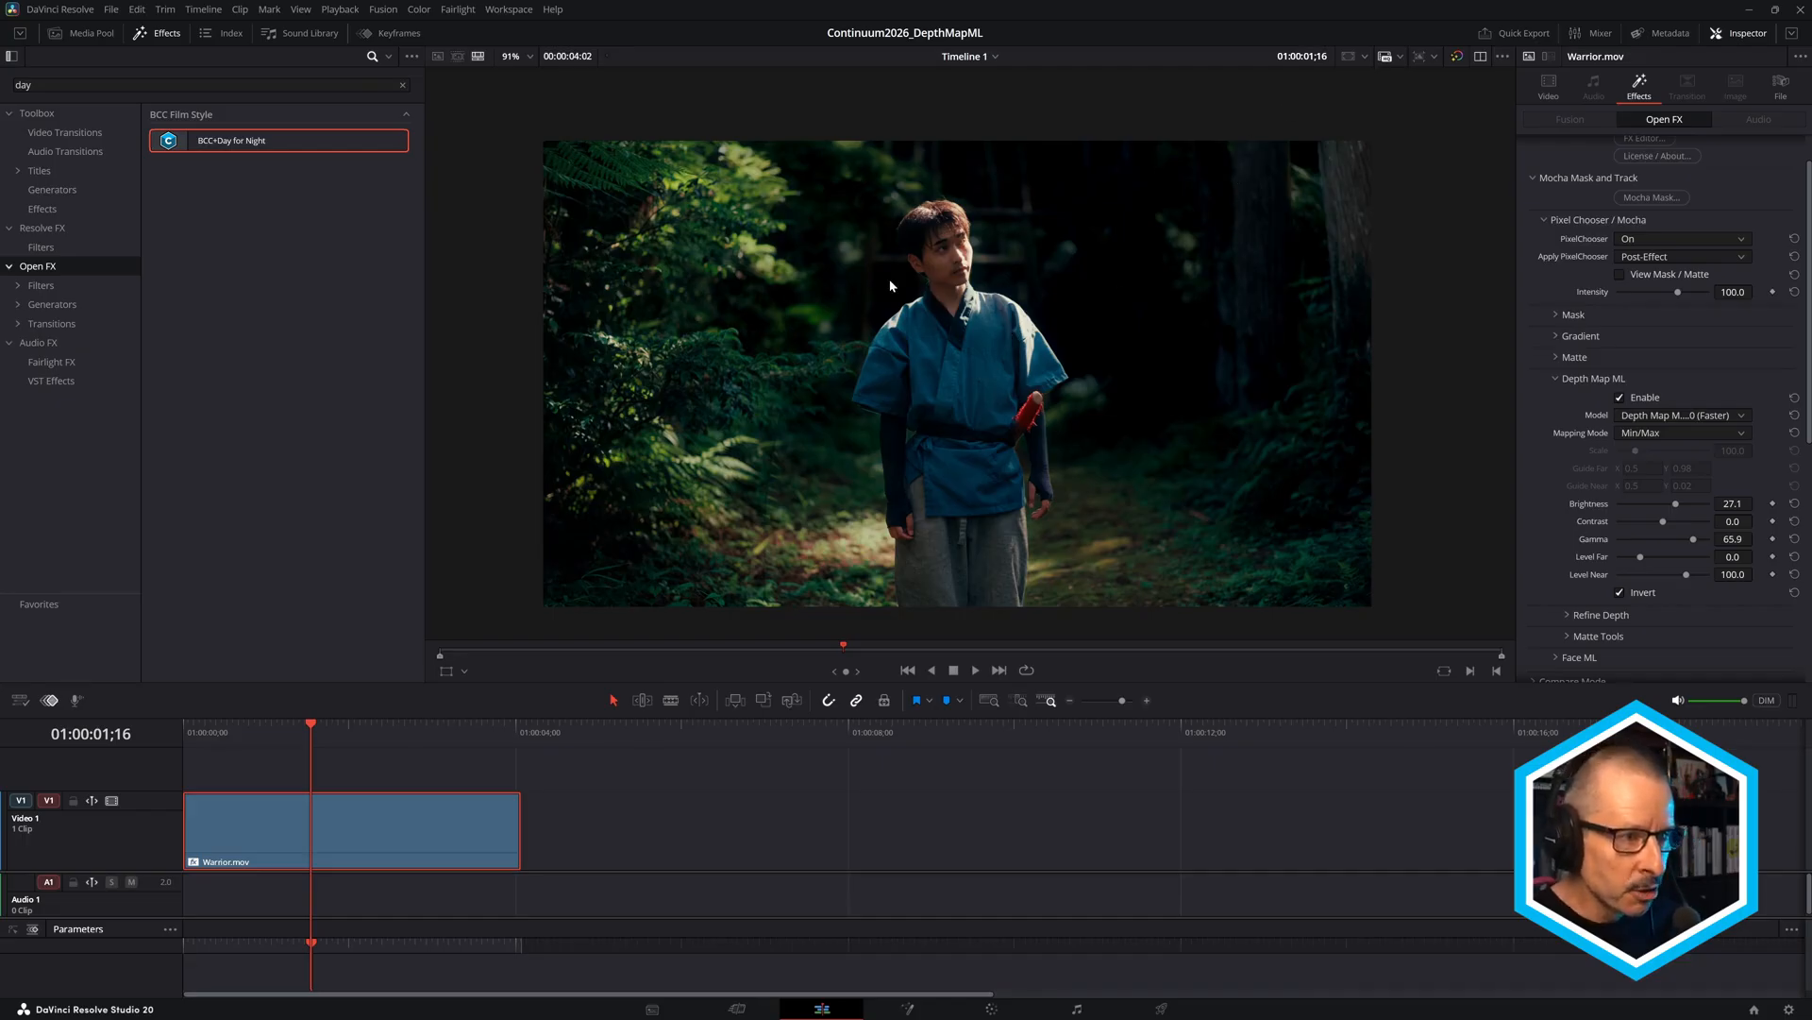
{"action": "left_click_drag", "start_coordinate": [1695, 545], "coordinate": [1689, 549]}
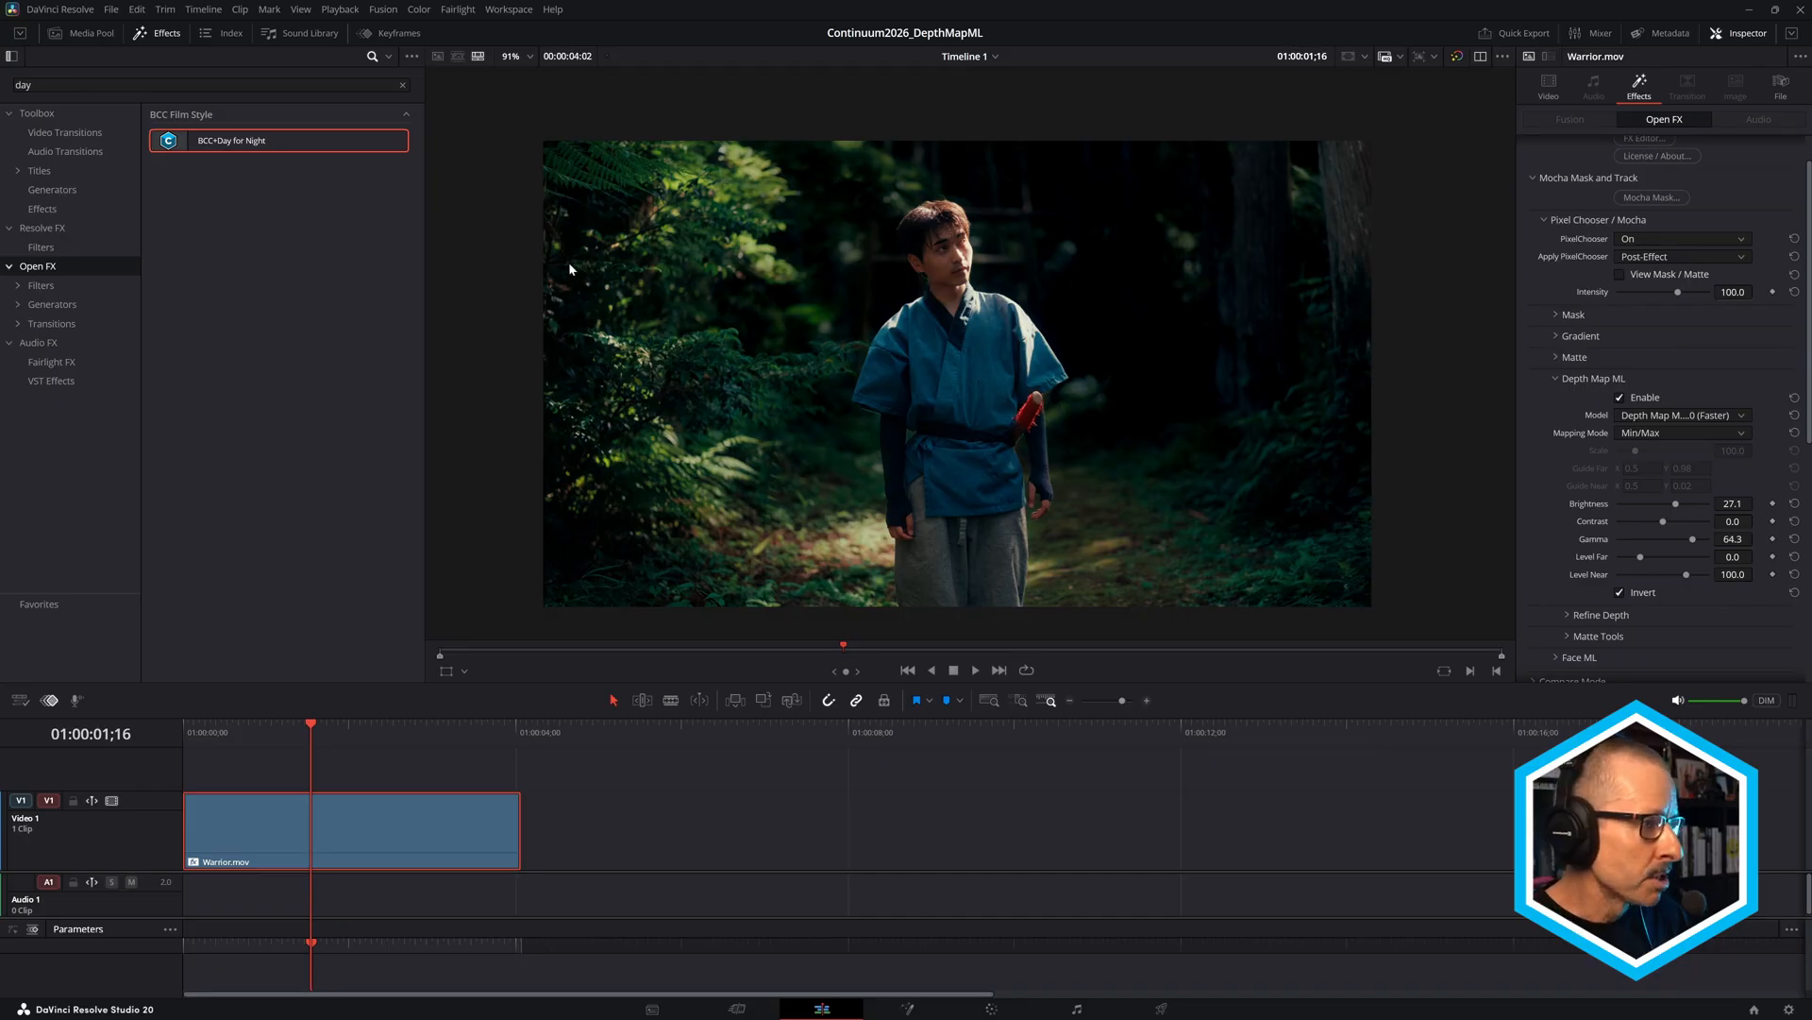
Search the effects for "smoke" and apply BCC+Smoke and Fog to the Warrior.mov clip.
{"action": "double_click", "coordinate": [29, 85]}
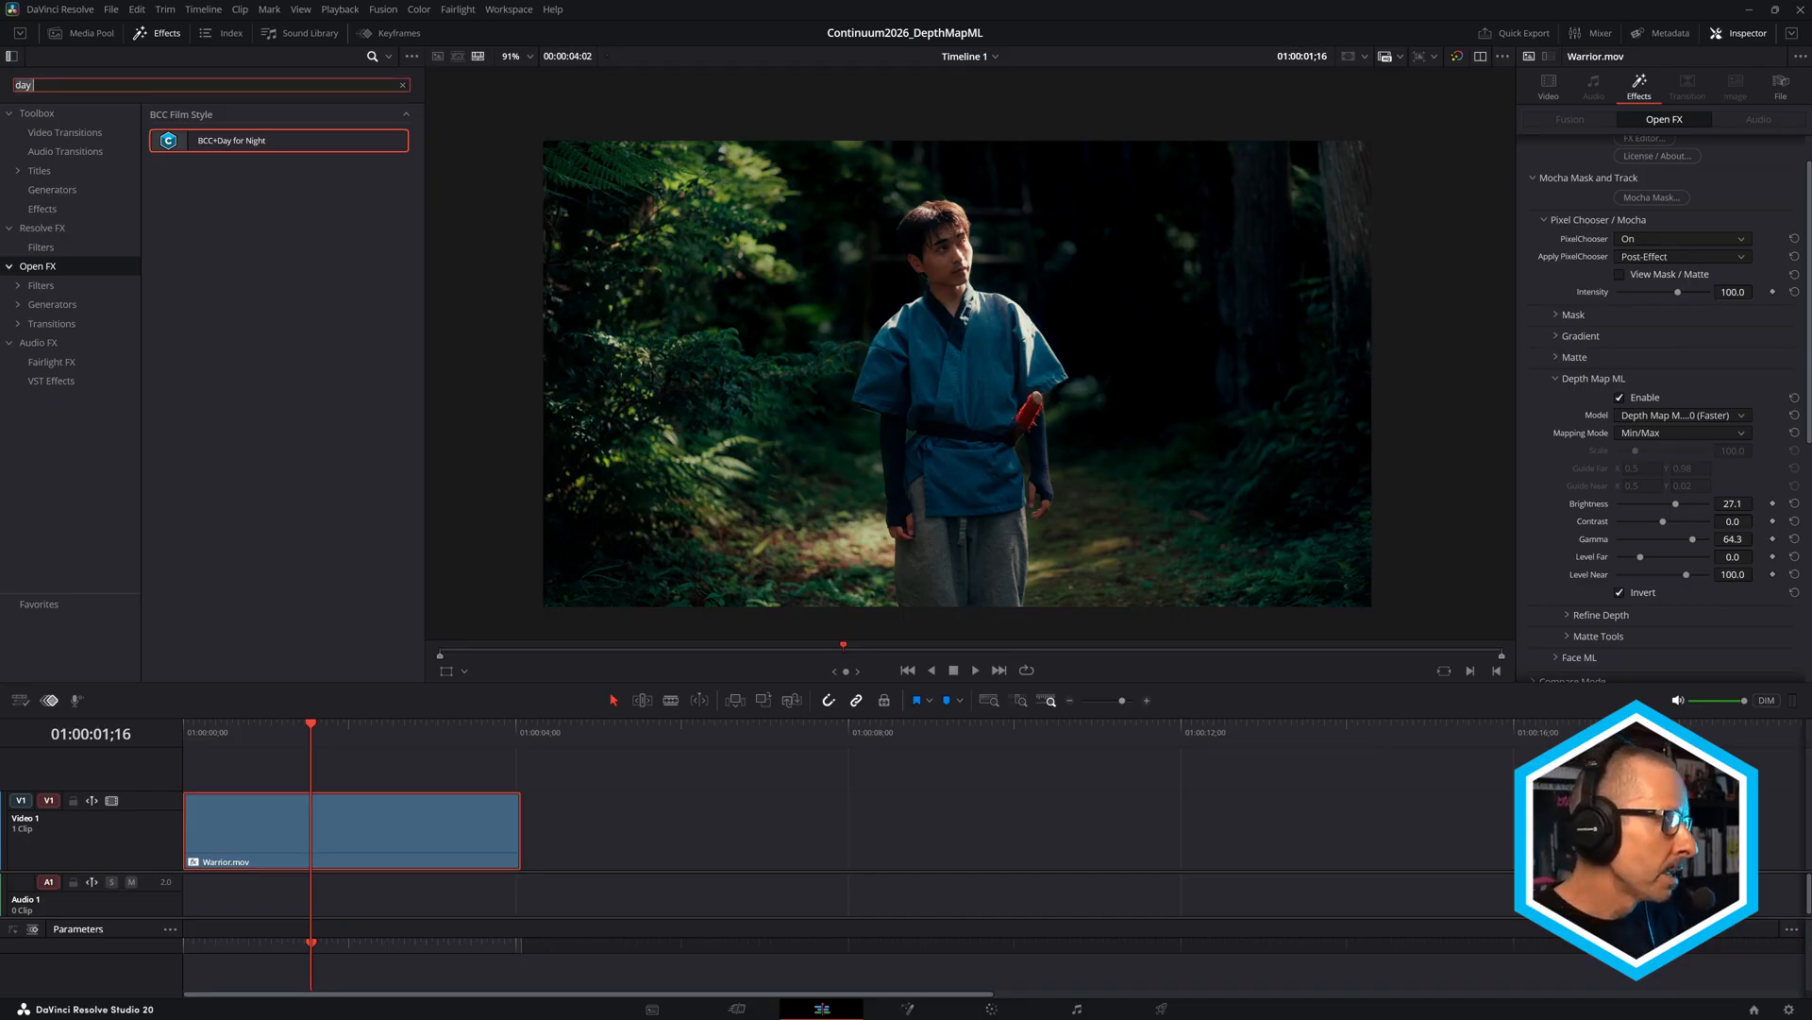
{"action": "type", "text": "smok"}
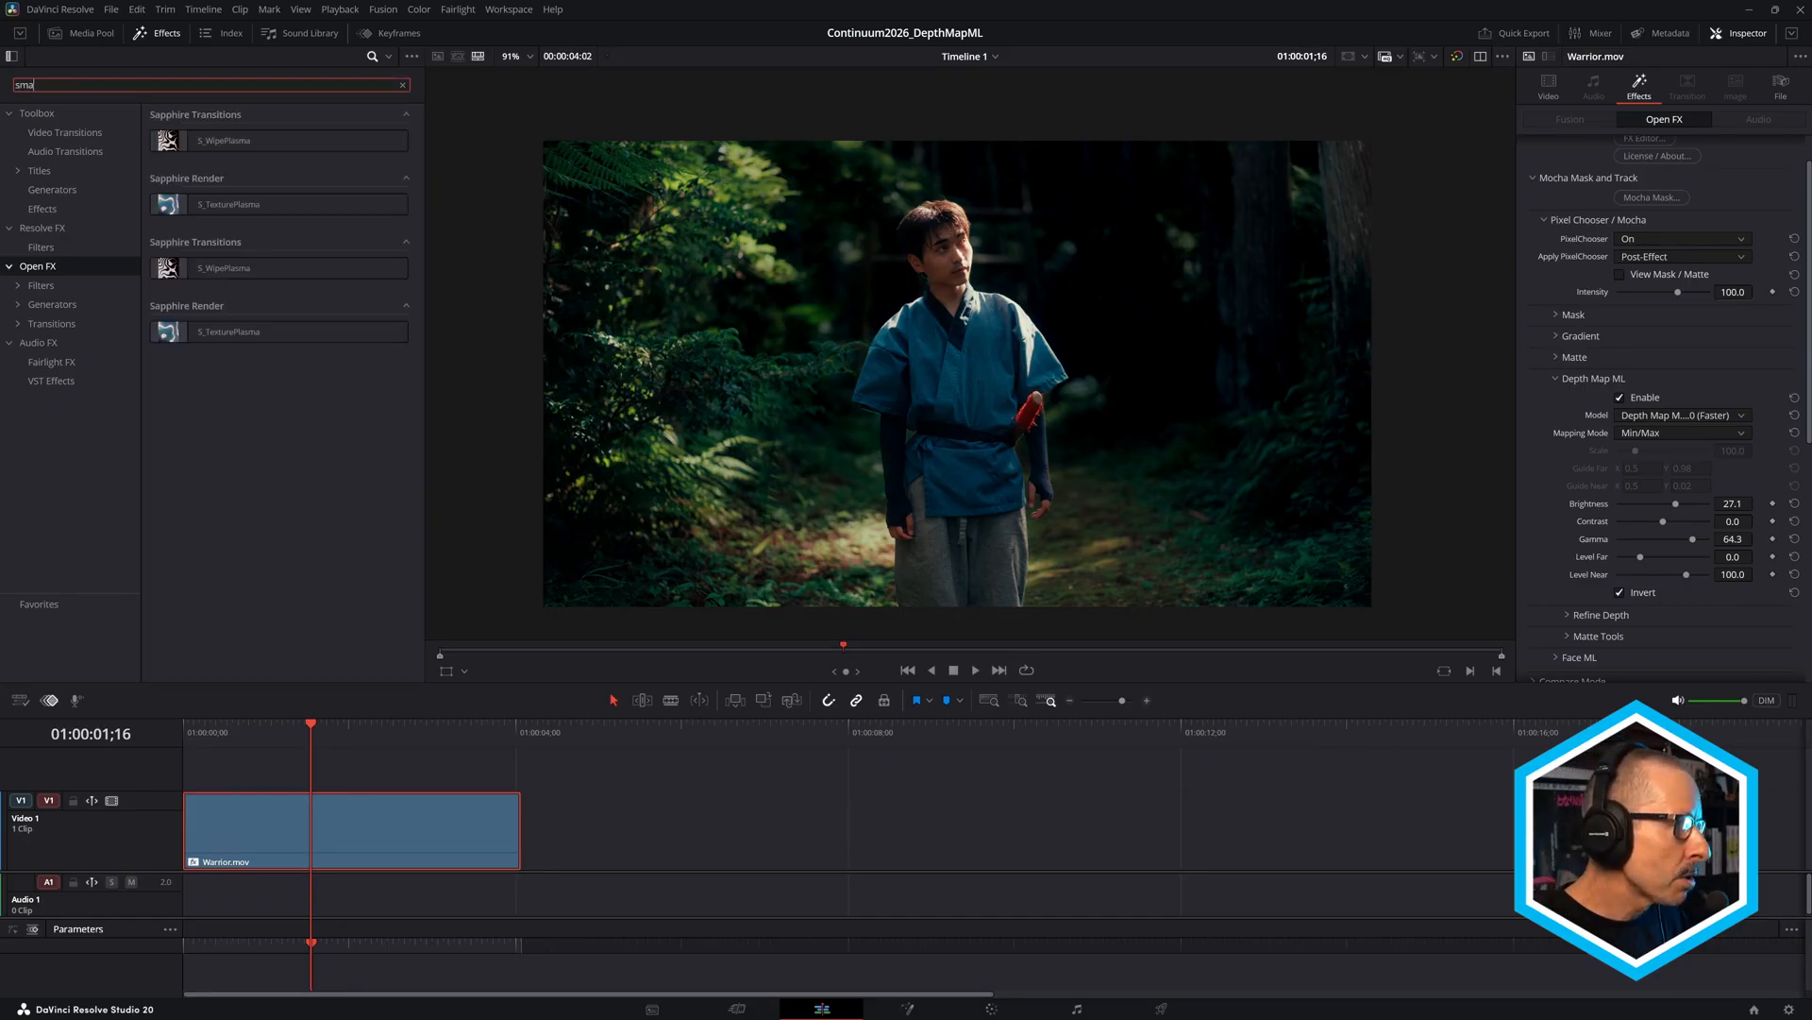
{"action": "type", "text": "e"}
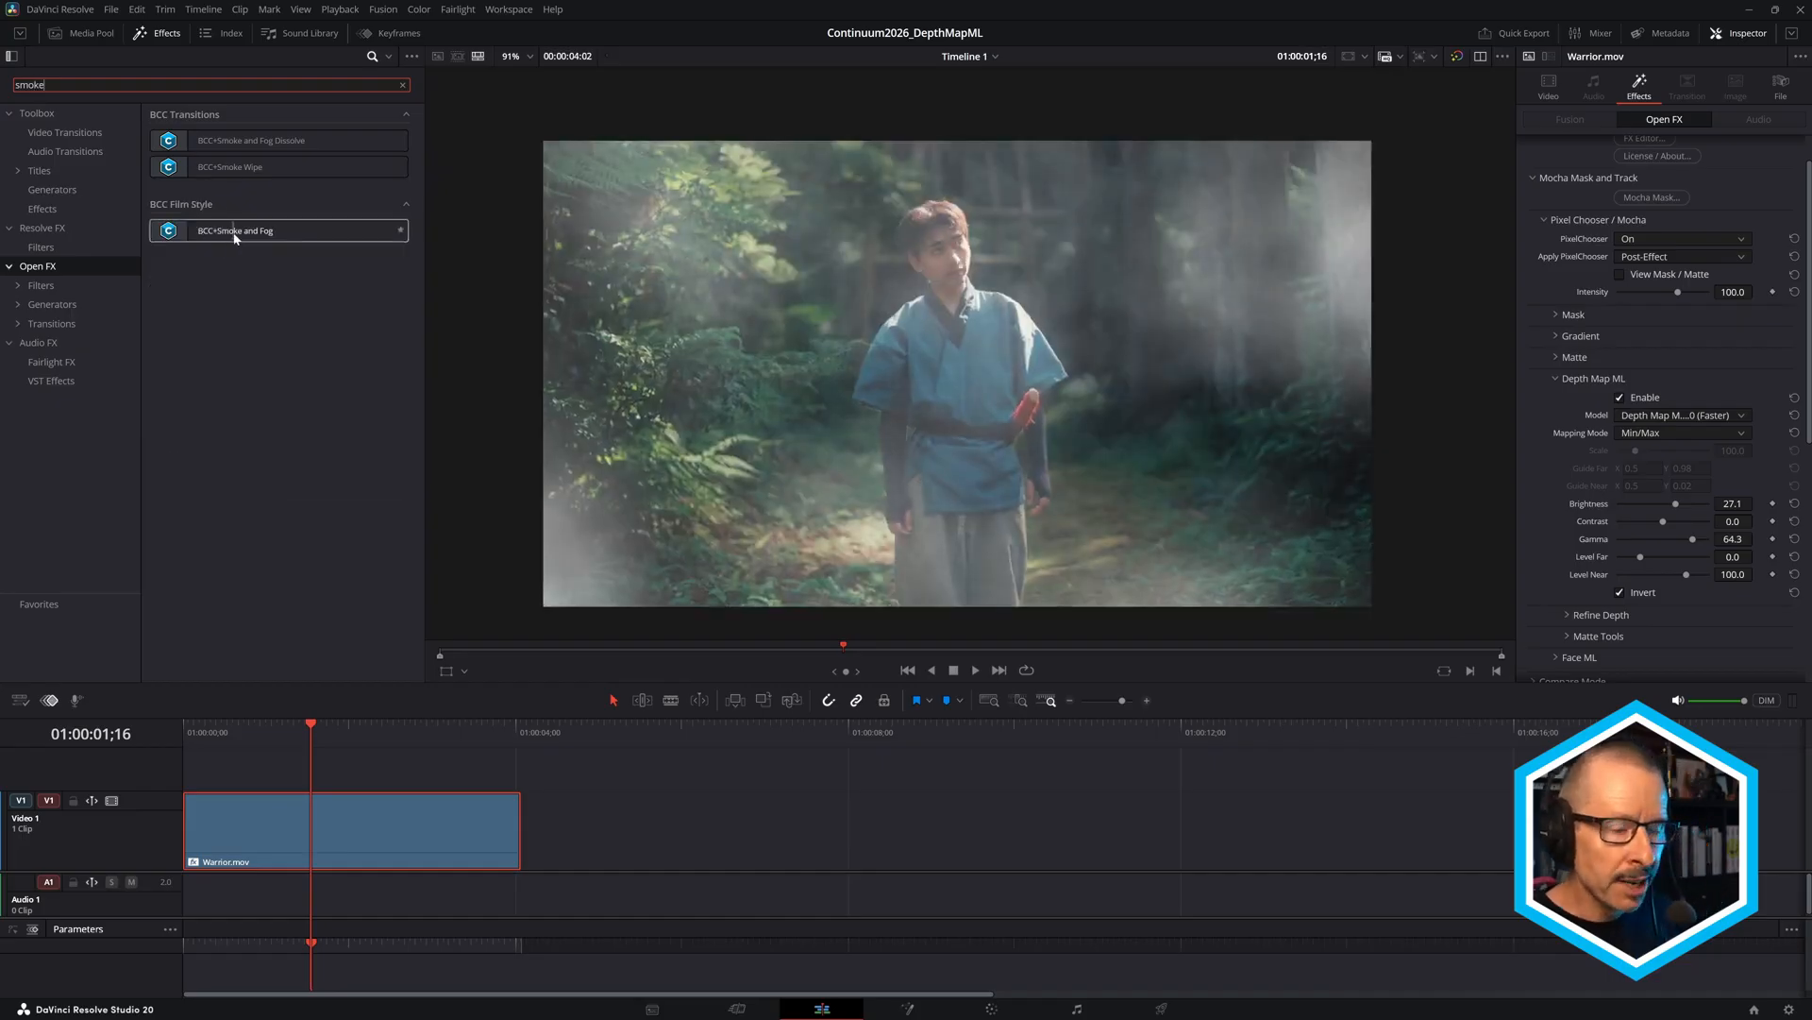
{"action": "left_click_drag", "start_coordinate": [235, 238], "coordinate": [268, 824]}
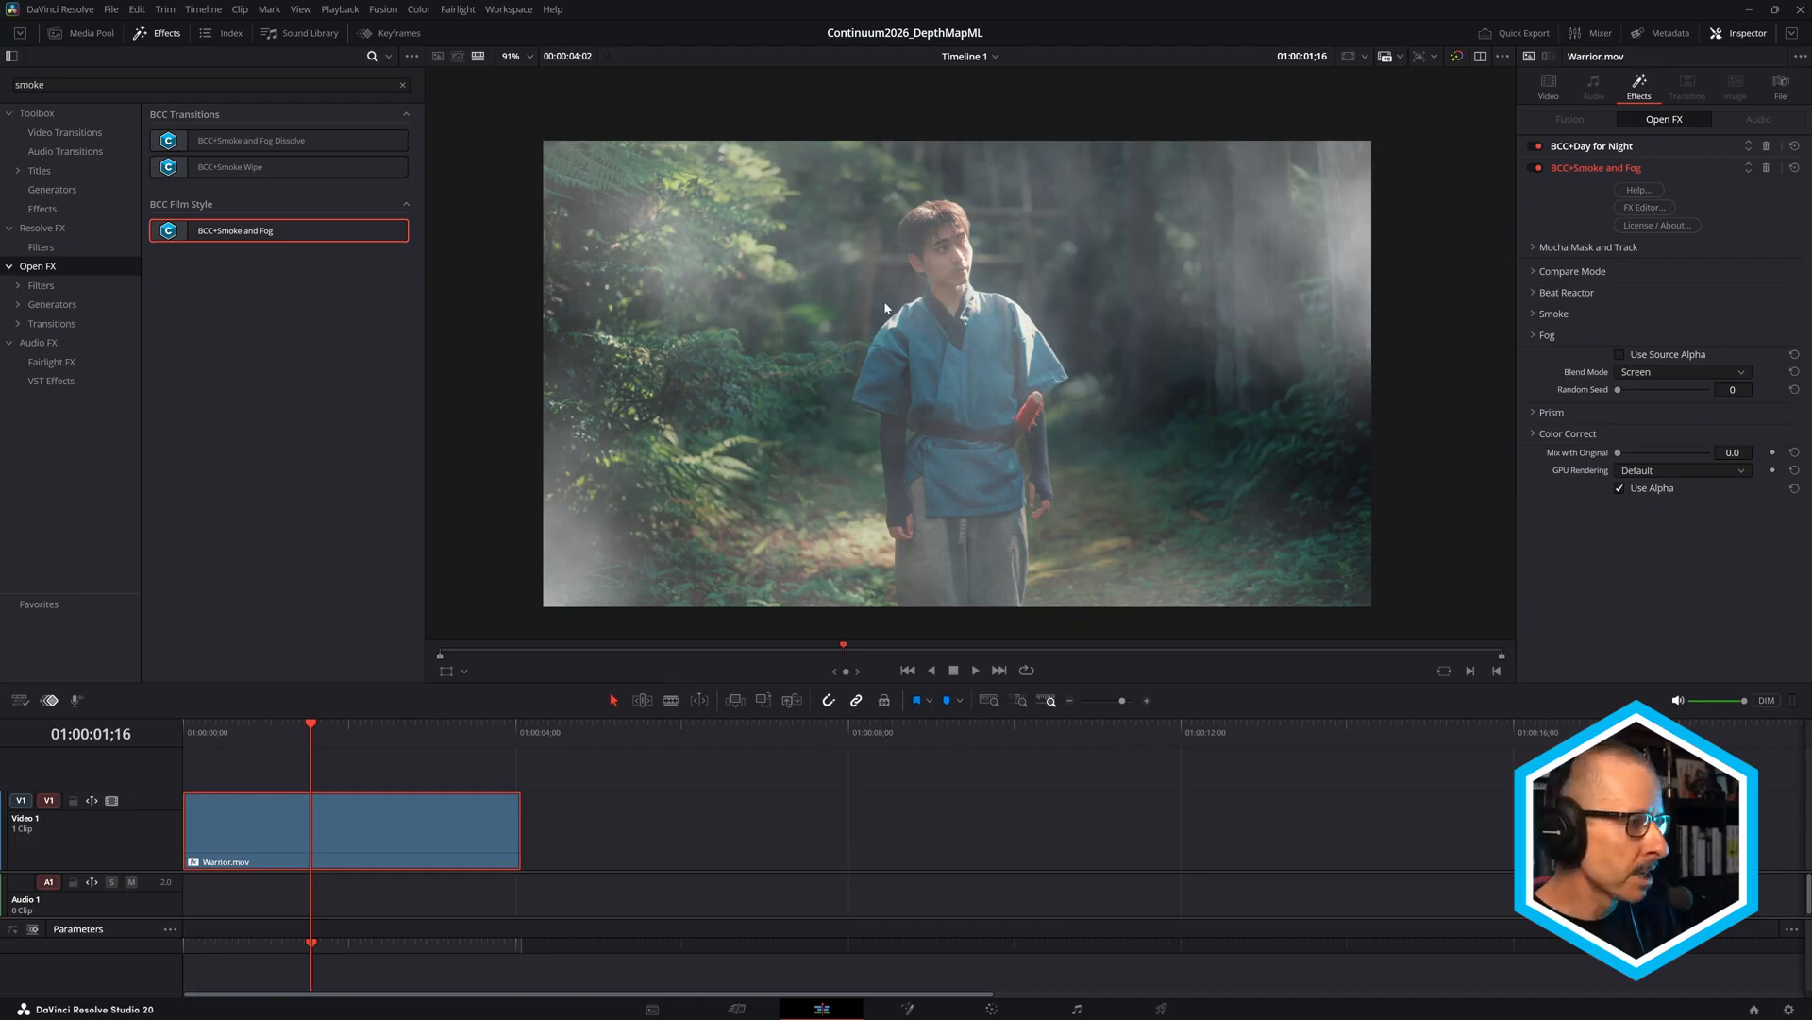
Load the Blue Mist preset for Smoke and Fog in the FX Editor and apply it.
{"action": "left_click", "coordinate": [1648, 208]}
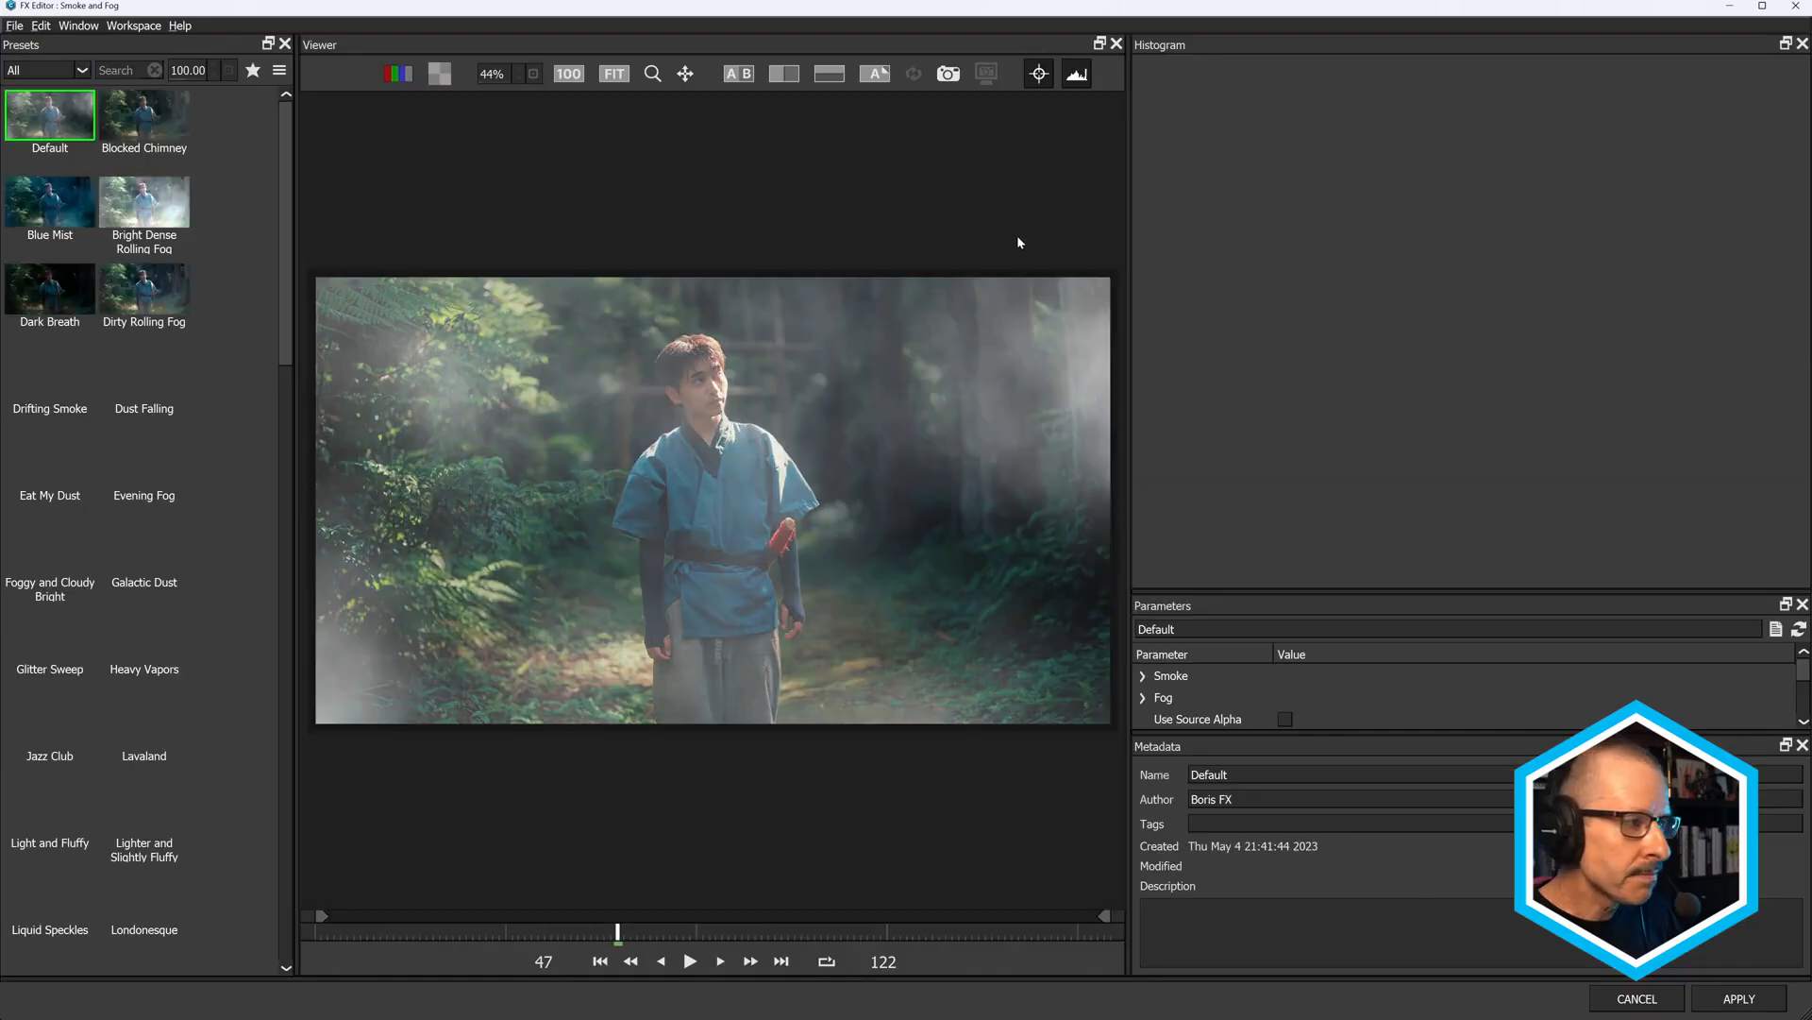
{"action": "left_click", "coordinate": [49, 201]}
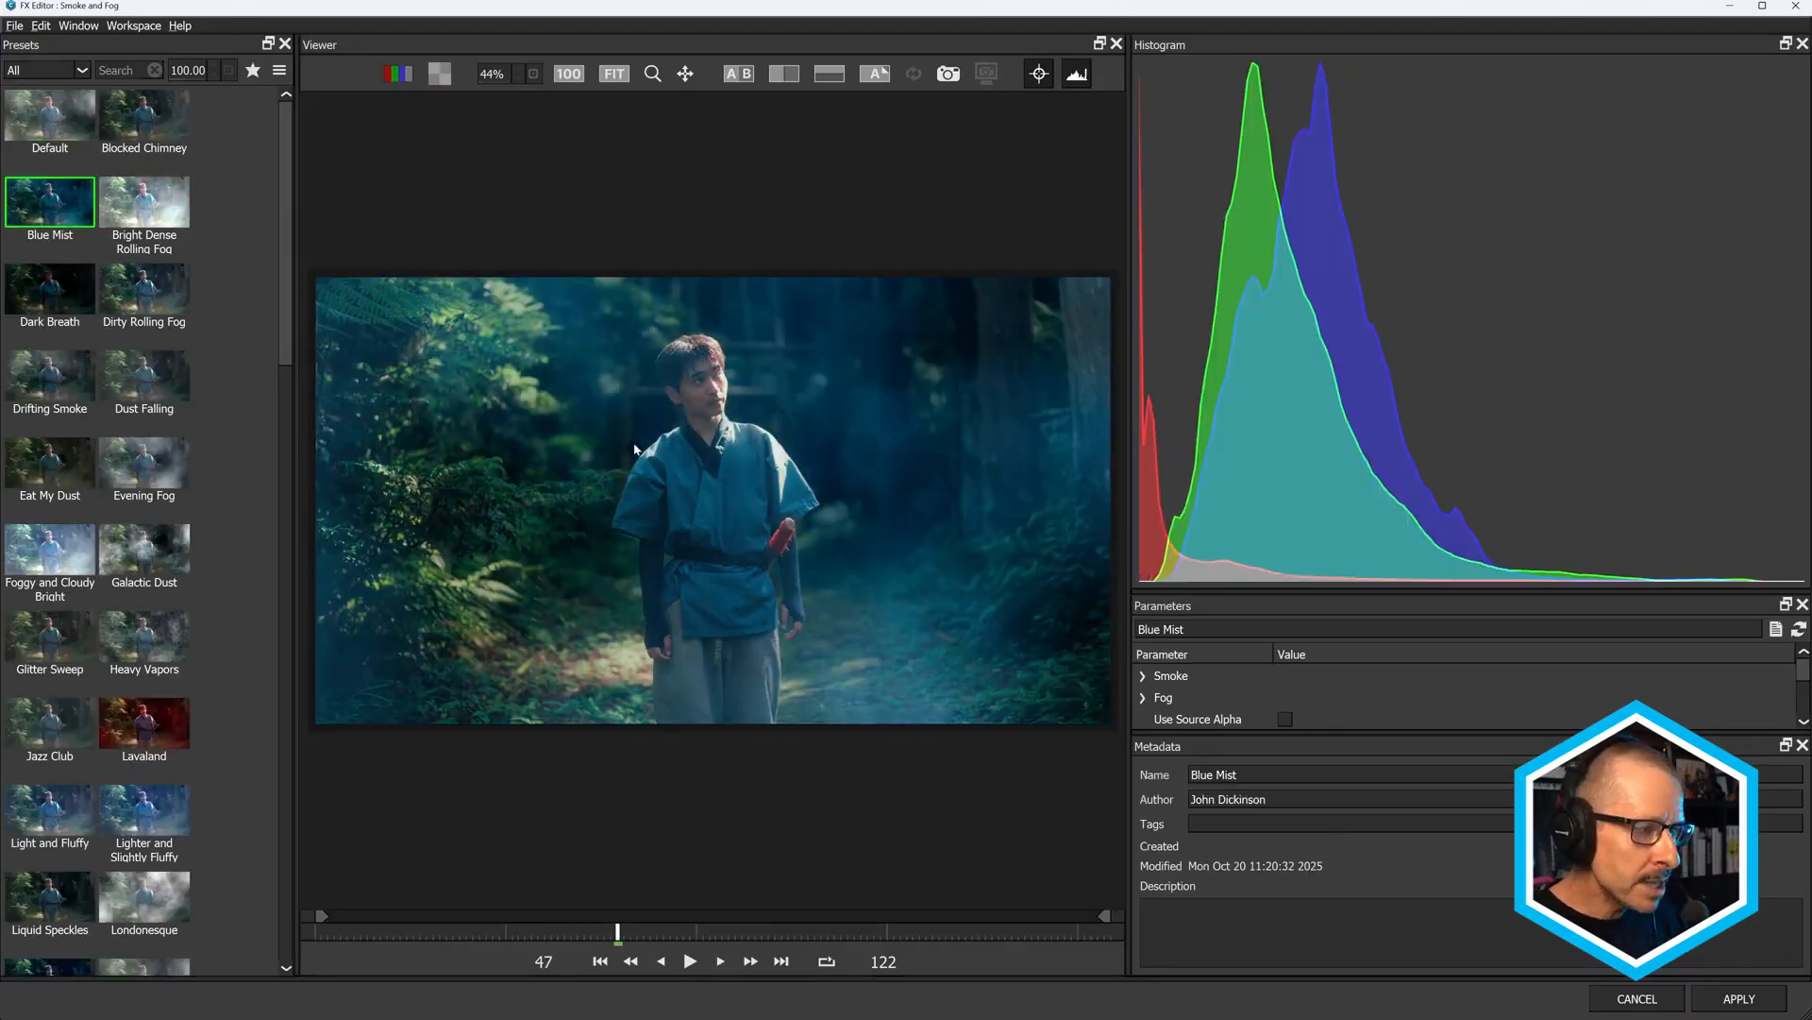
{"action": "left_click", "coordinate": [1747, 998]}
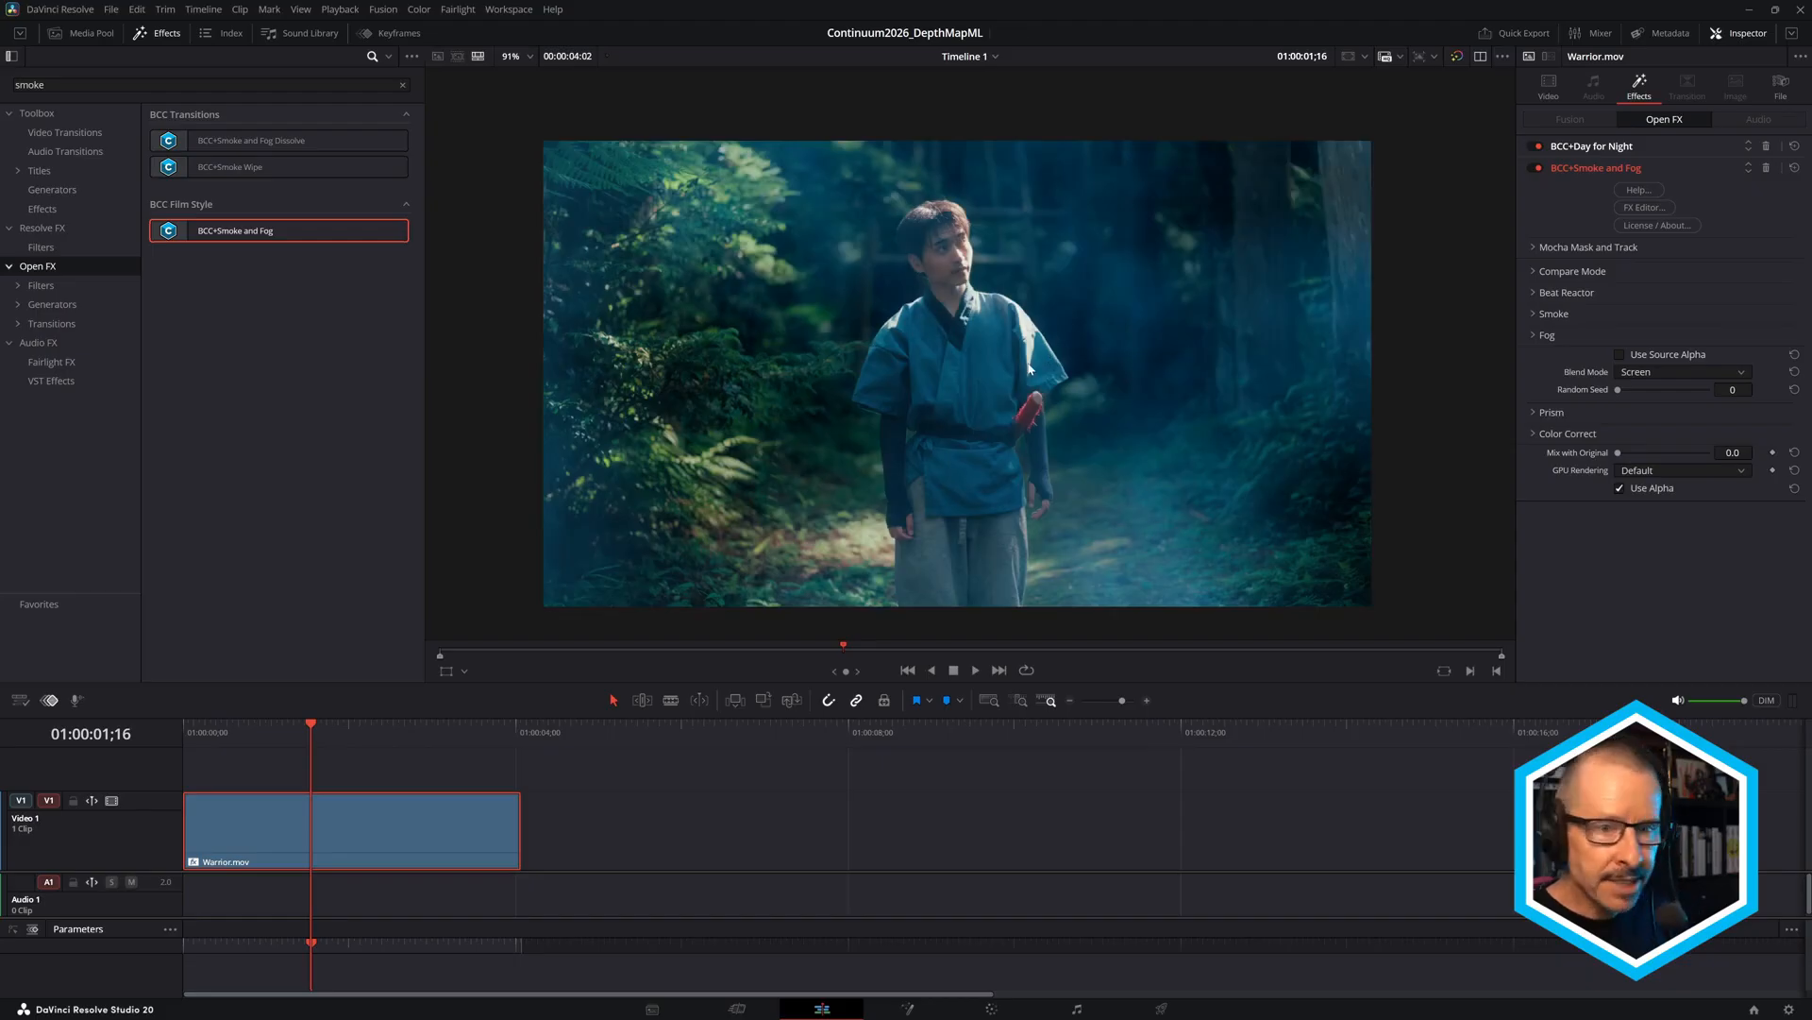
Limit Smoke and Fog to the background using PixelChooser with an inverted Depth Map ML at Gamma 51.9.
{"action": "left_click", "coordinate": [1534, 248]}
{"action": "left_click", "coordinate": [1652, 310]}
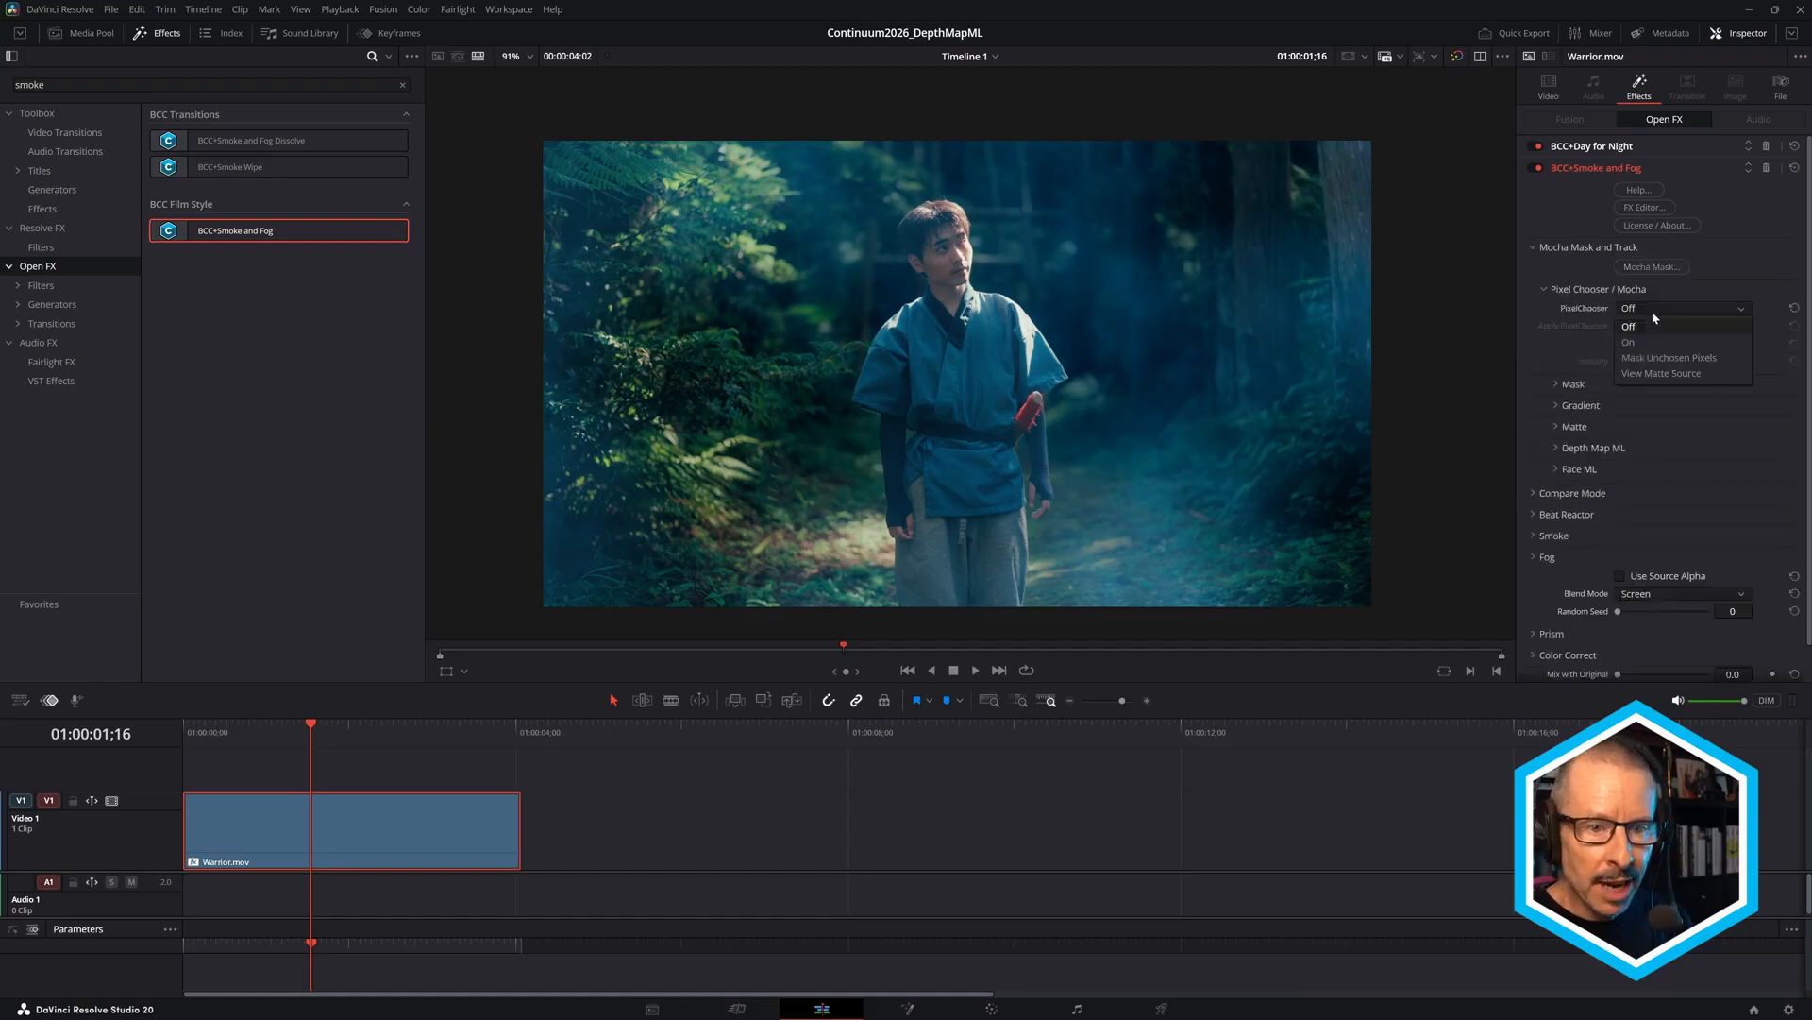
{"action": "left_click", "coordinate": [1651, 341]}
{"action": "left_click", "coordinate": [1555, 448]}
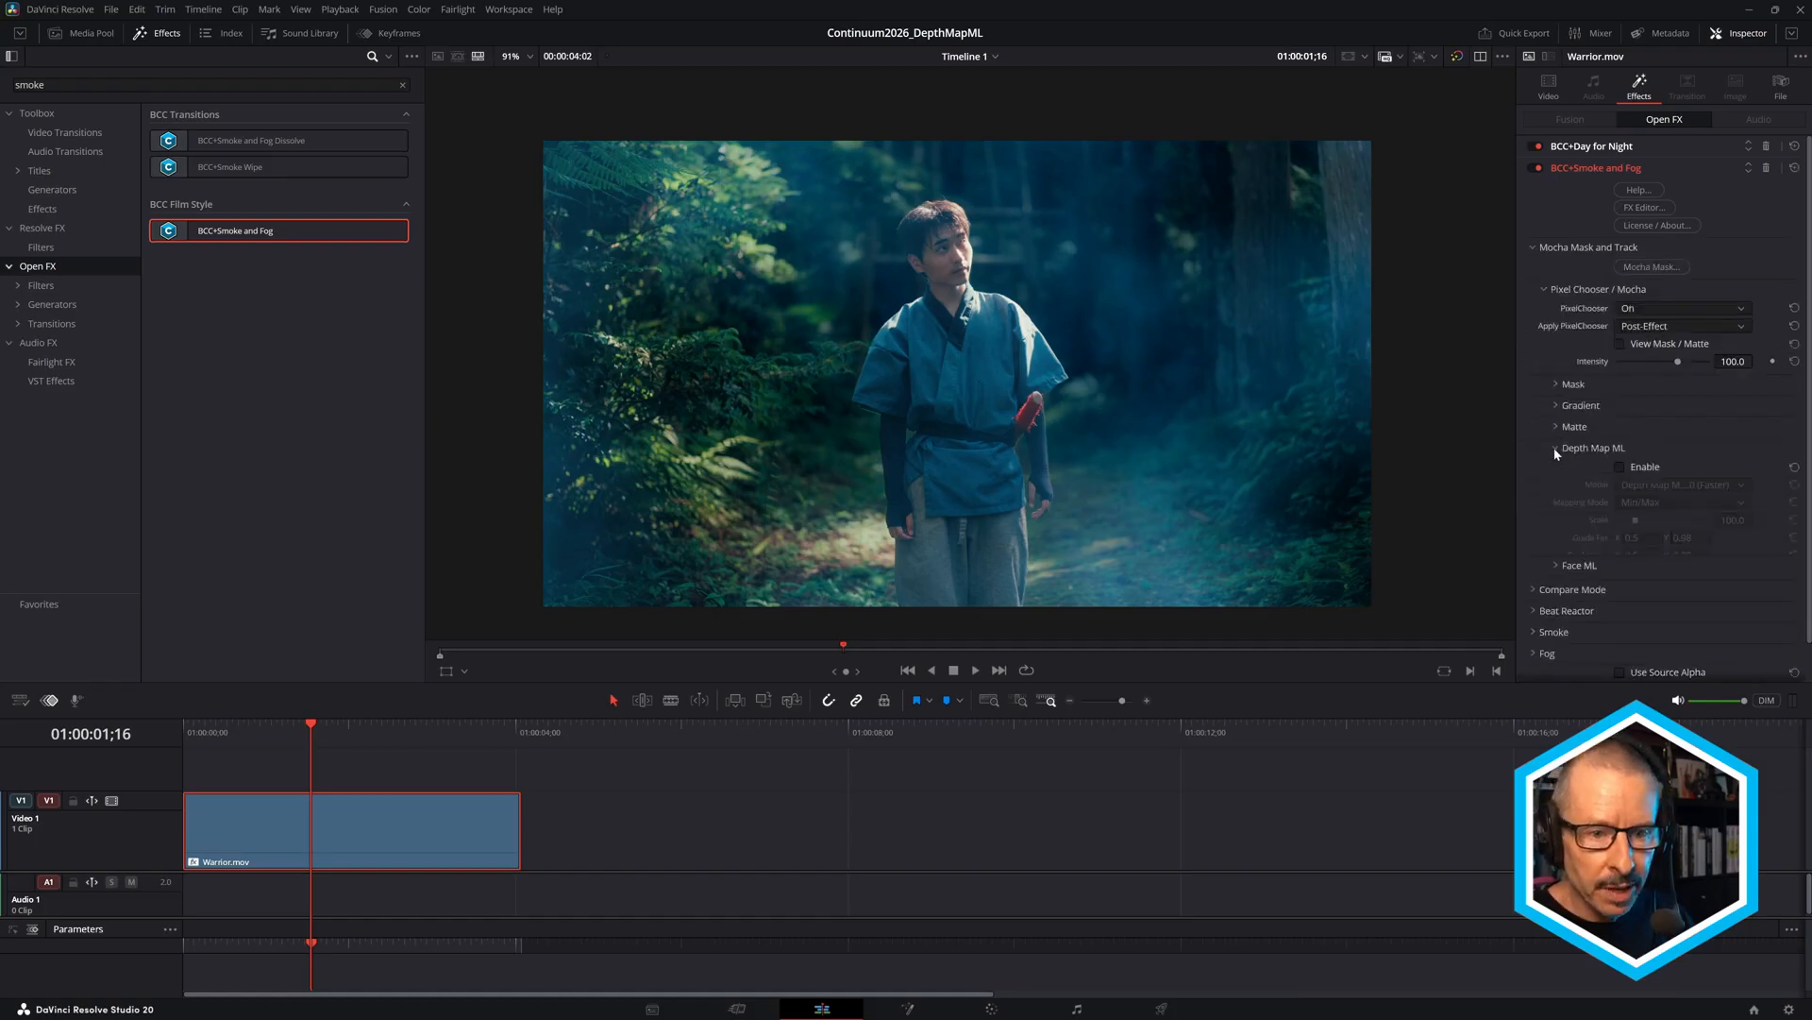
{"action": "scroll", "coordinate": [1618, 455], "scroll_direction": "down", "scroll_amount": 1}
{"action": "left_click", "coordinate": [1621, 427]}
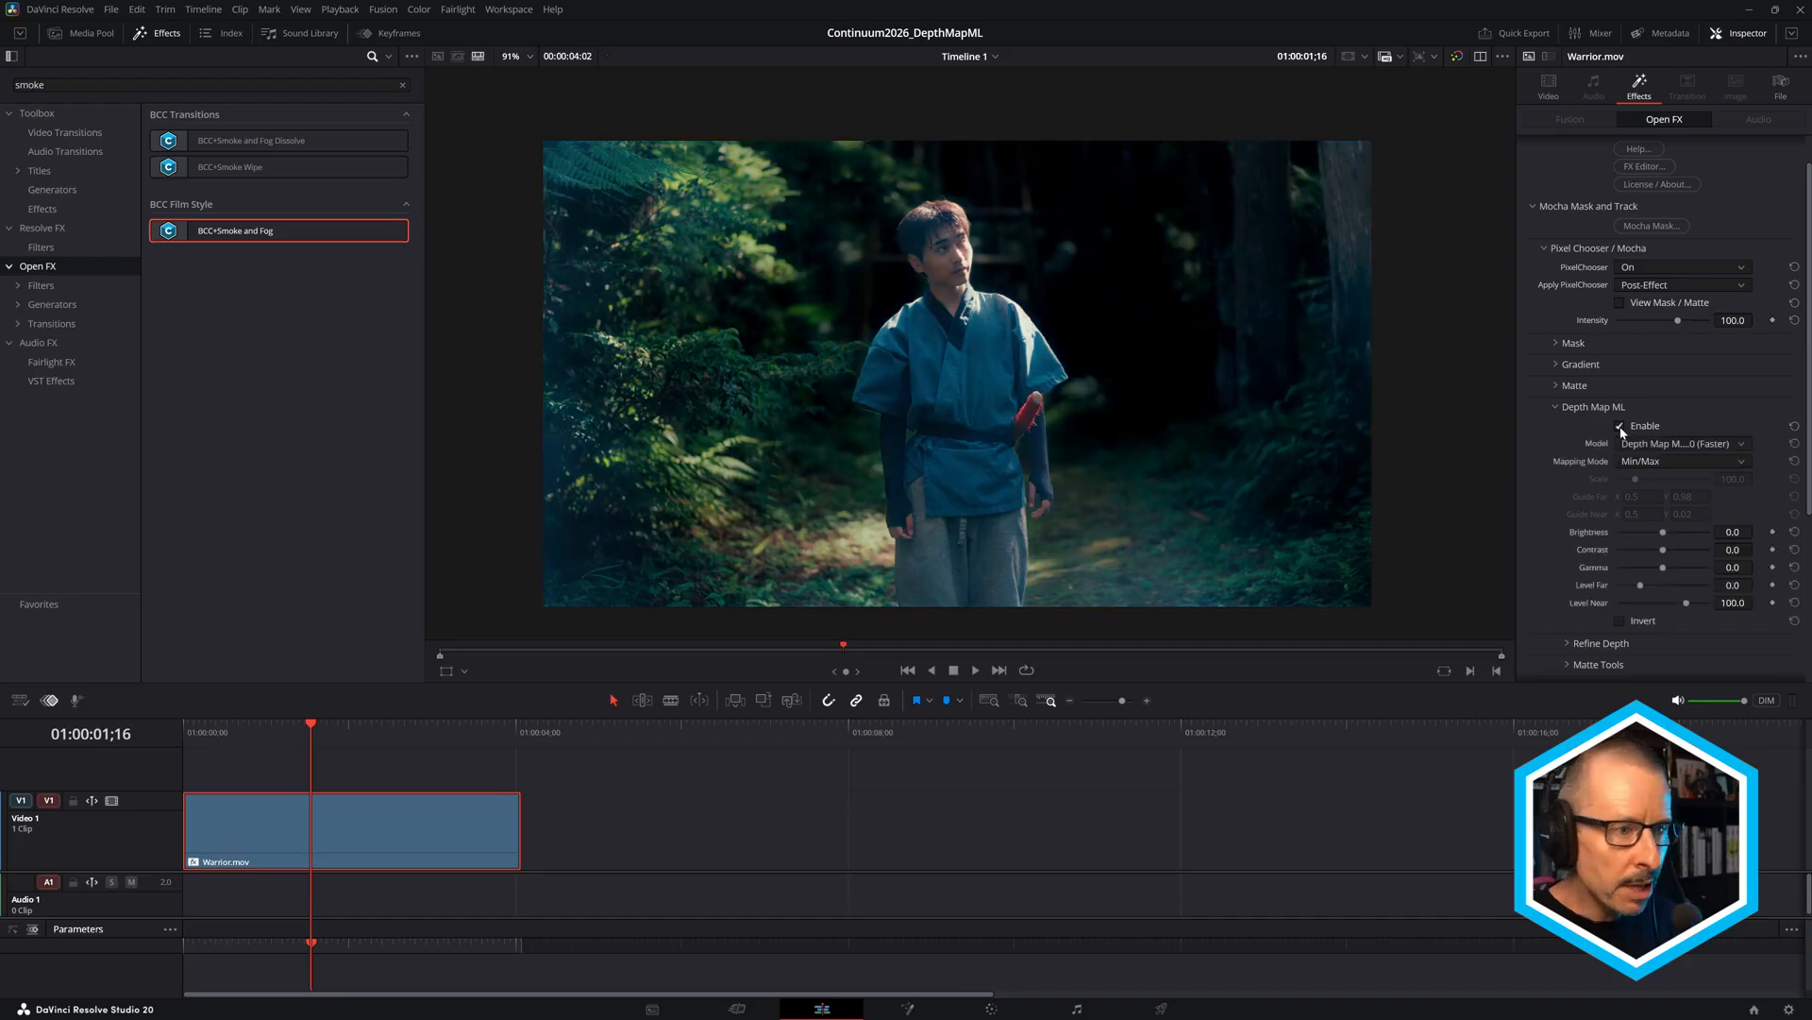
{"action": "left_click", "coordinate": [1619, 621]}
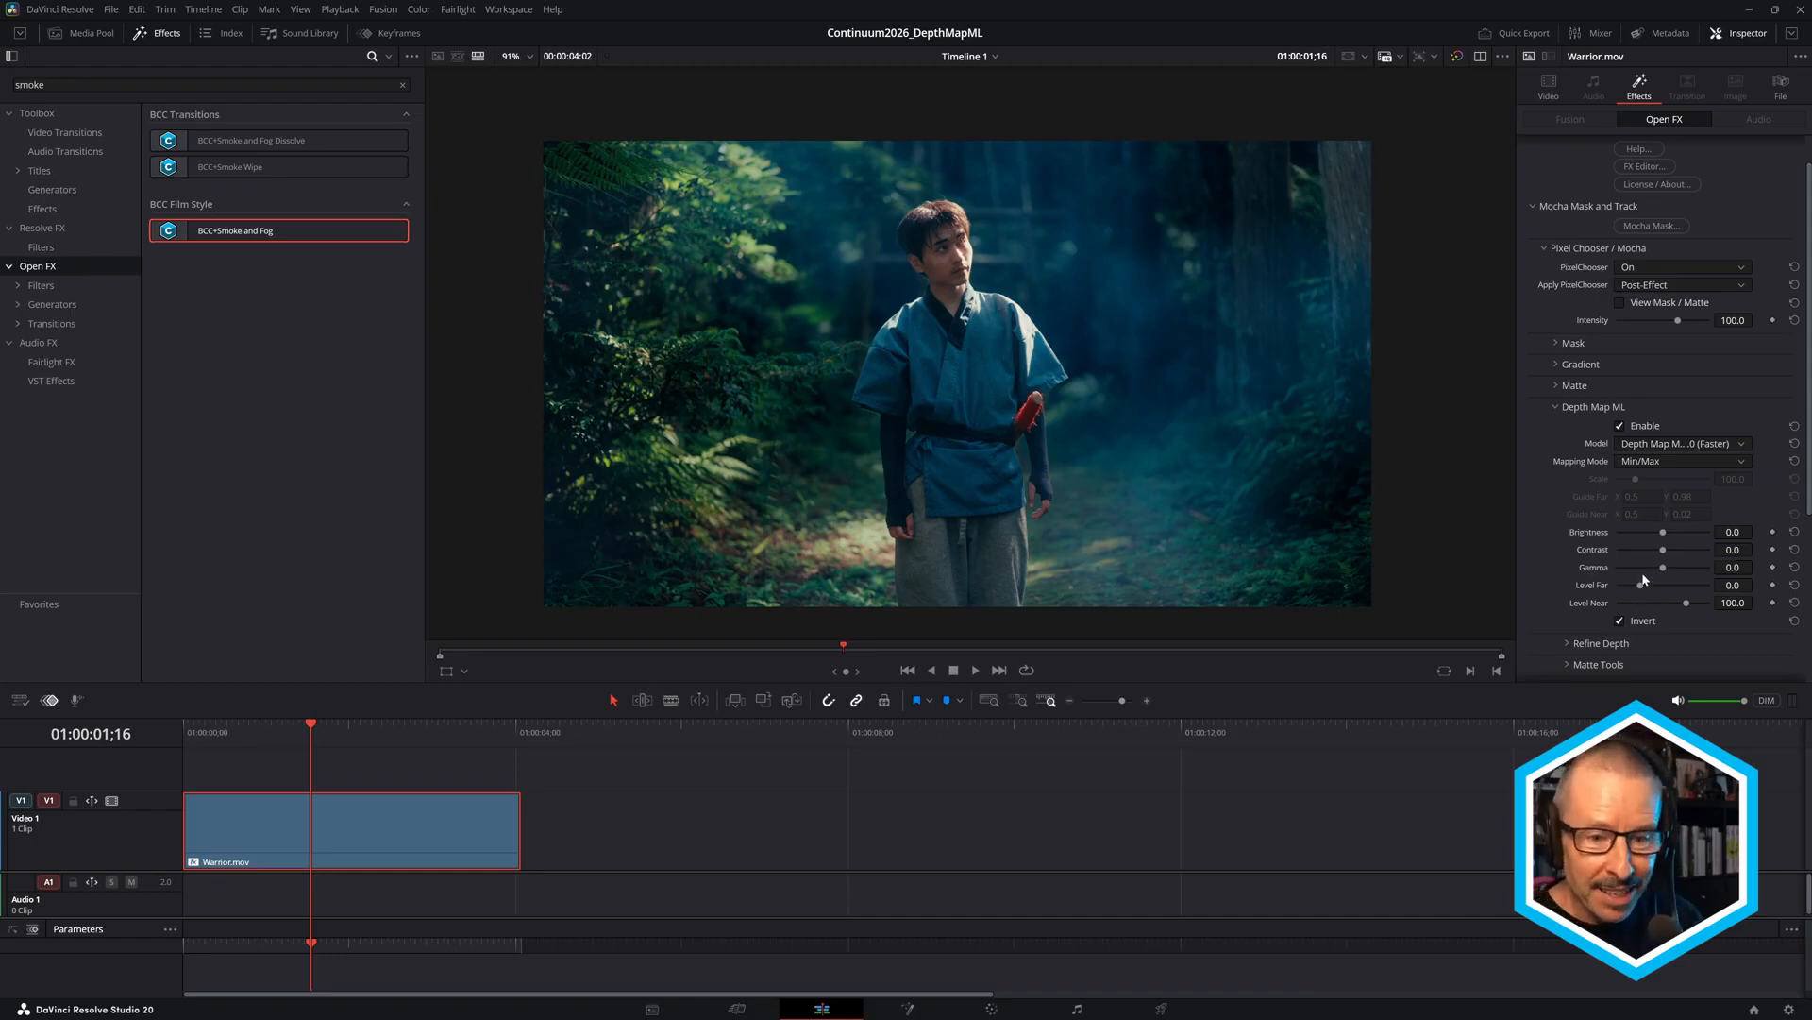
{"action": "mouse_move", "coordinate": [1666, 576]}
{"action": "left_mouse_down"}
{"action": "mouse_move", "coordinate": [1712, 577]}
{"action": "mouse_move", "coordinate": [1686, 576]}
{"action": "left_mouse_up"}
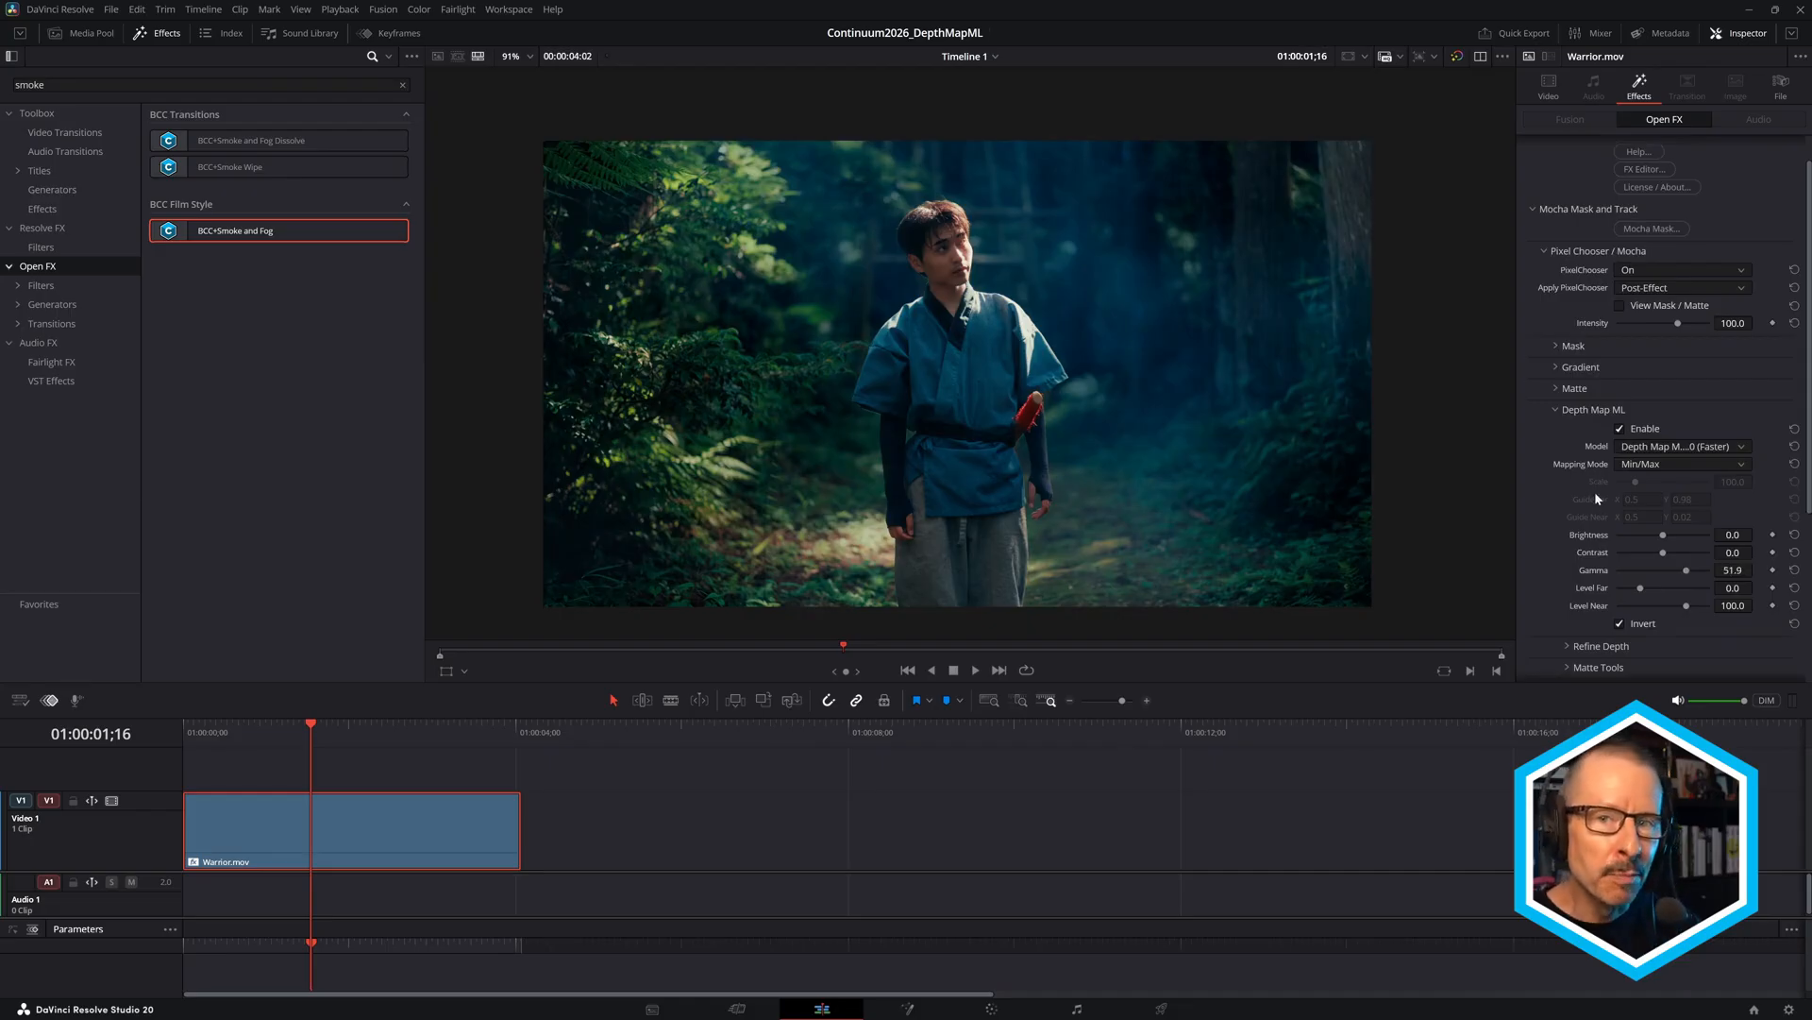
Add a PixelChooser gradient to Smoke and Fog, trying Circular with an adjusted shape before settling on Linear.
{"action": "left_click", "coordinate": [1557, 368]}
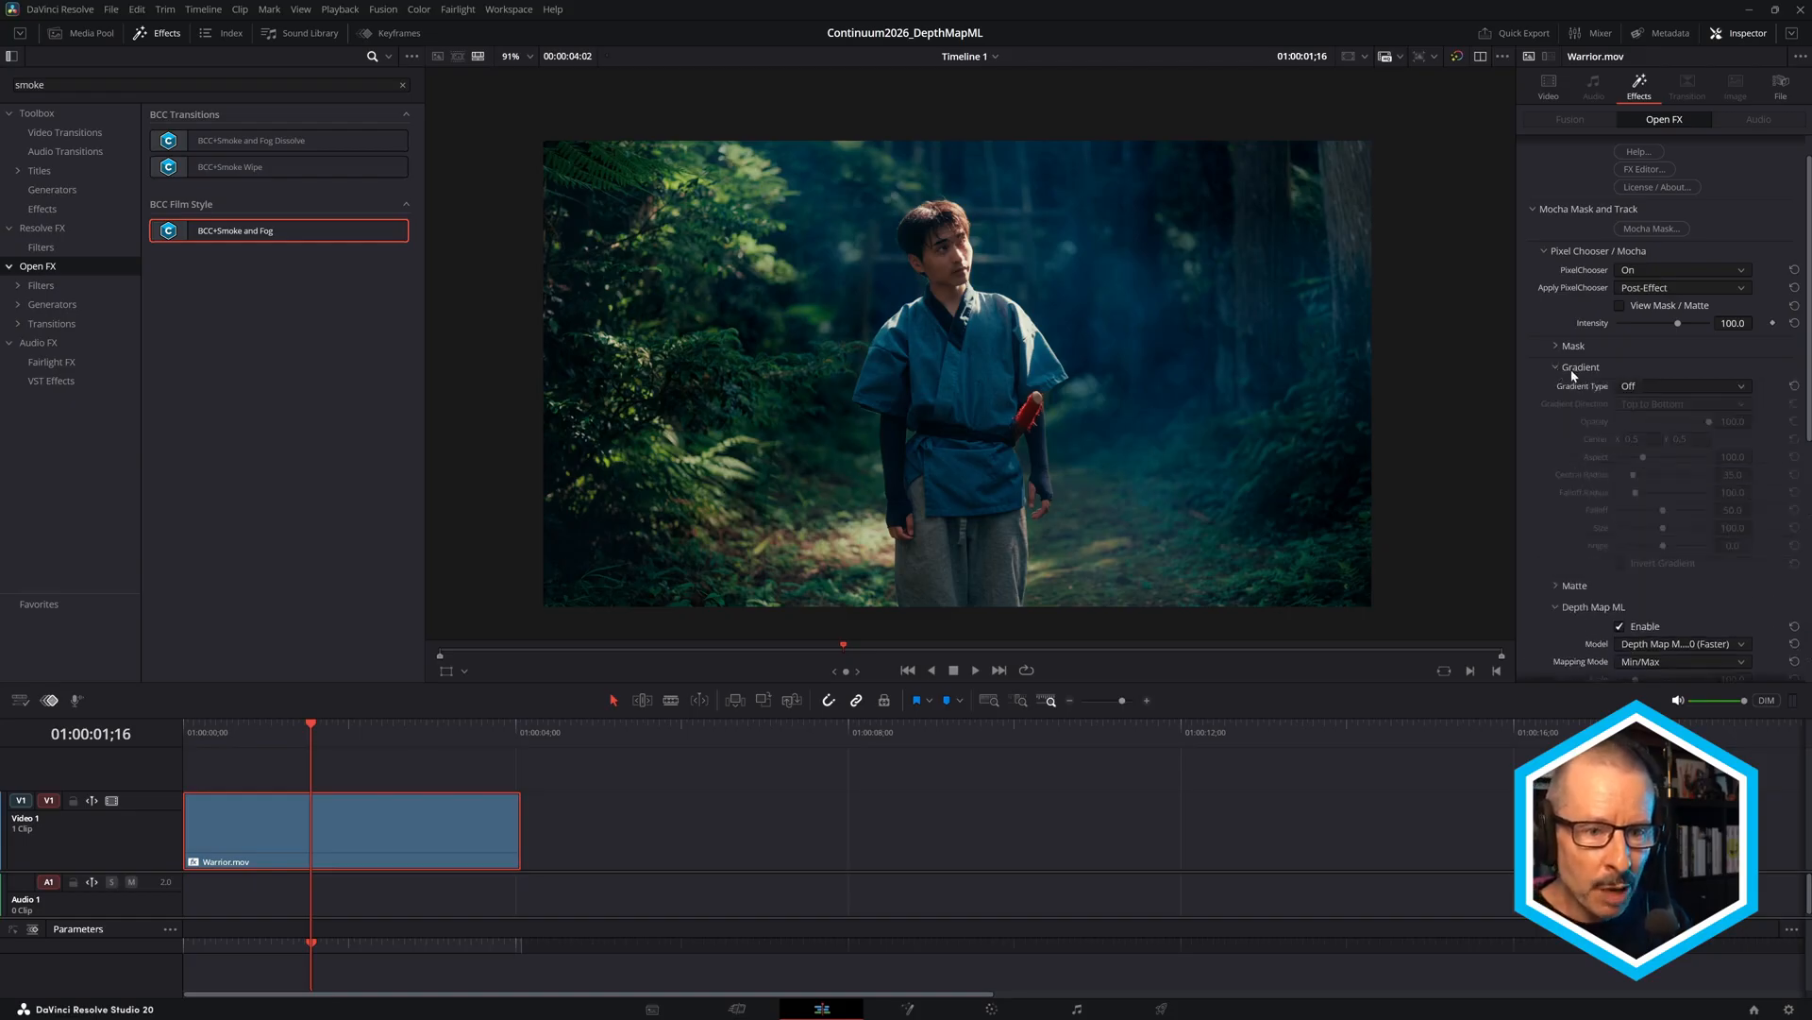
{"action": "left_click", "coordinate": [1643, 382]}
{"action": "left_click", "coordinate": [1642, 421]}
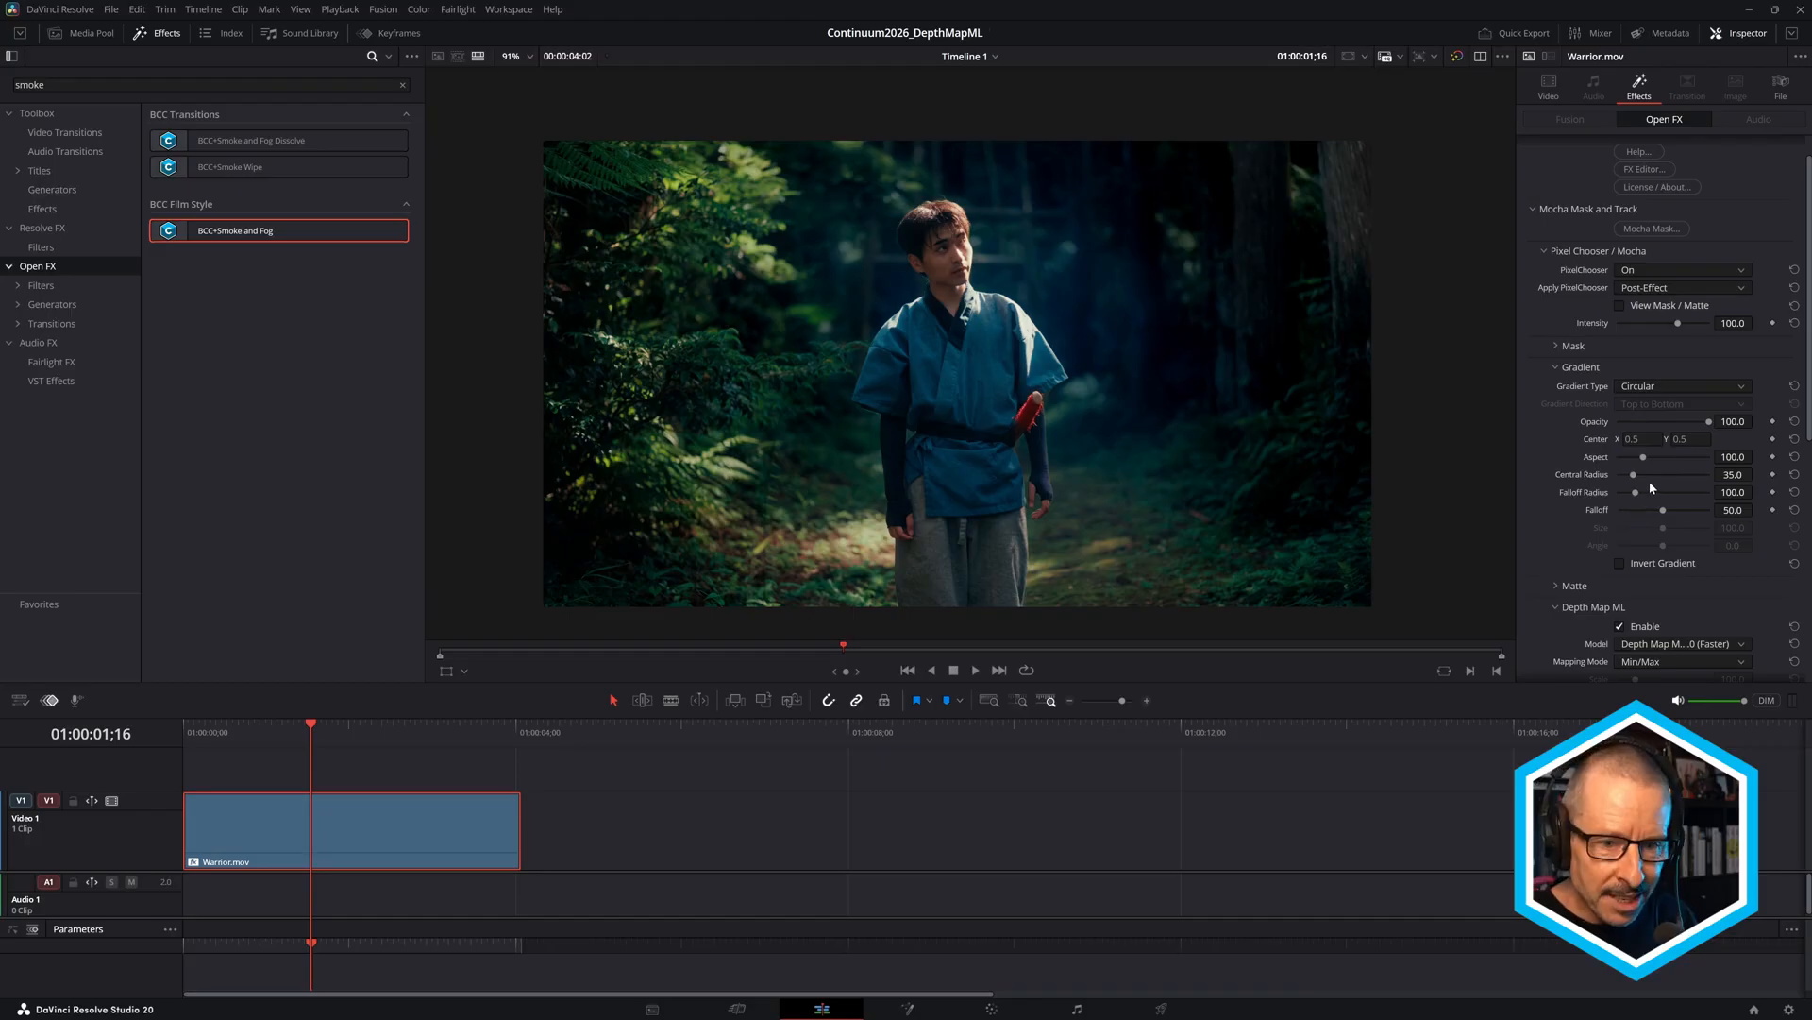
{"action": "mouse_move", "coordinate": [1644, 458]}
{"action": "left_mouse_down"}
{"action": "mouse_move", "coordinate": [1676, 472]}
{"action": "mouse_move", "coordinate": [1616, 474]}
{"action": "mouse_move", "coordinate": [1634, 486]}
{"action": "left_mouse_up"}
{"action": "left_click", "coordinate": [1642, 386]}
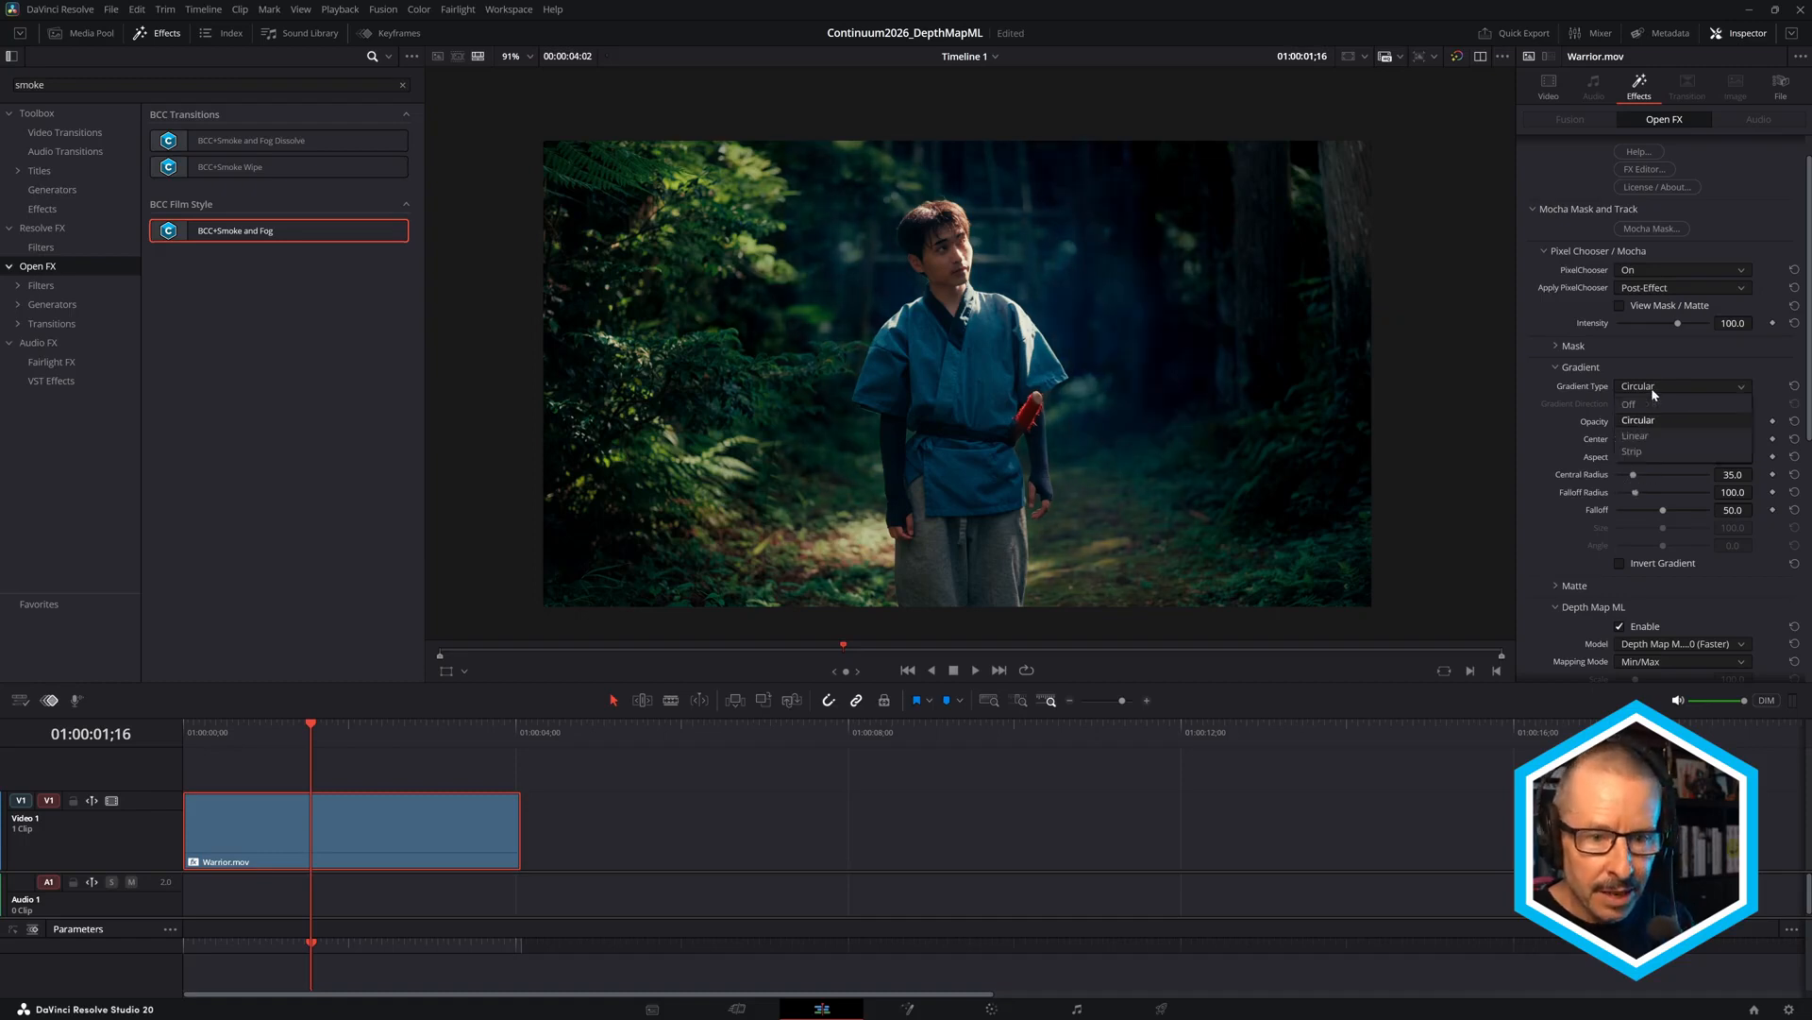
{"action": "left_click", "coordinate": [1642, 437]}
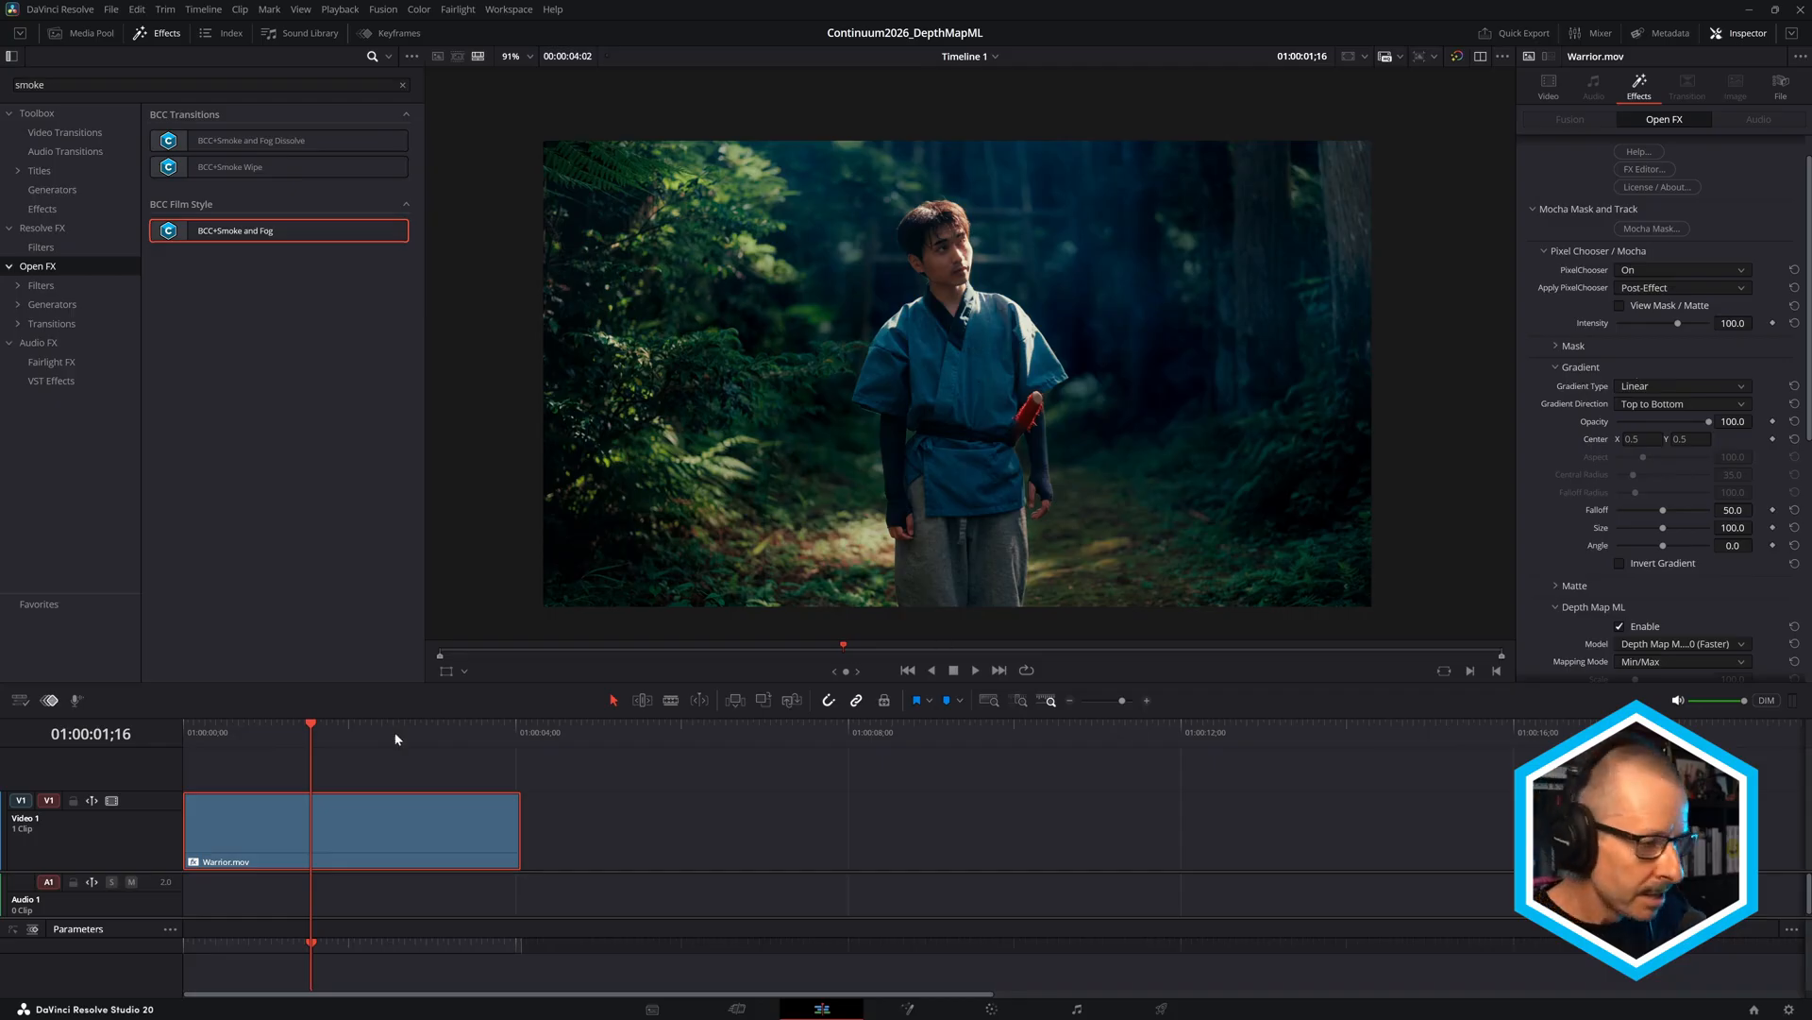
Switch to After Effects and enable BCC+Looks on the dancing woman clip at frame 861038.
{"action": "mouse_move", "coordinate": [310, 725]}
{"action": "left_mouse_down"}
{"action": "mouse_move", "coordinate": [321, 738]}
{"action": "mouse_move", "coordinate": [252, 734]}
{"action": "mouse_move", "coordinate": [308, 746]}
{"action": "left_mouse_up"}
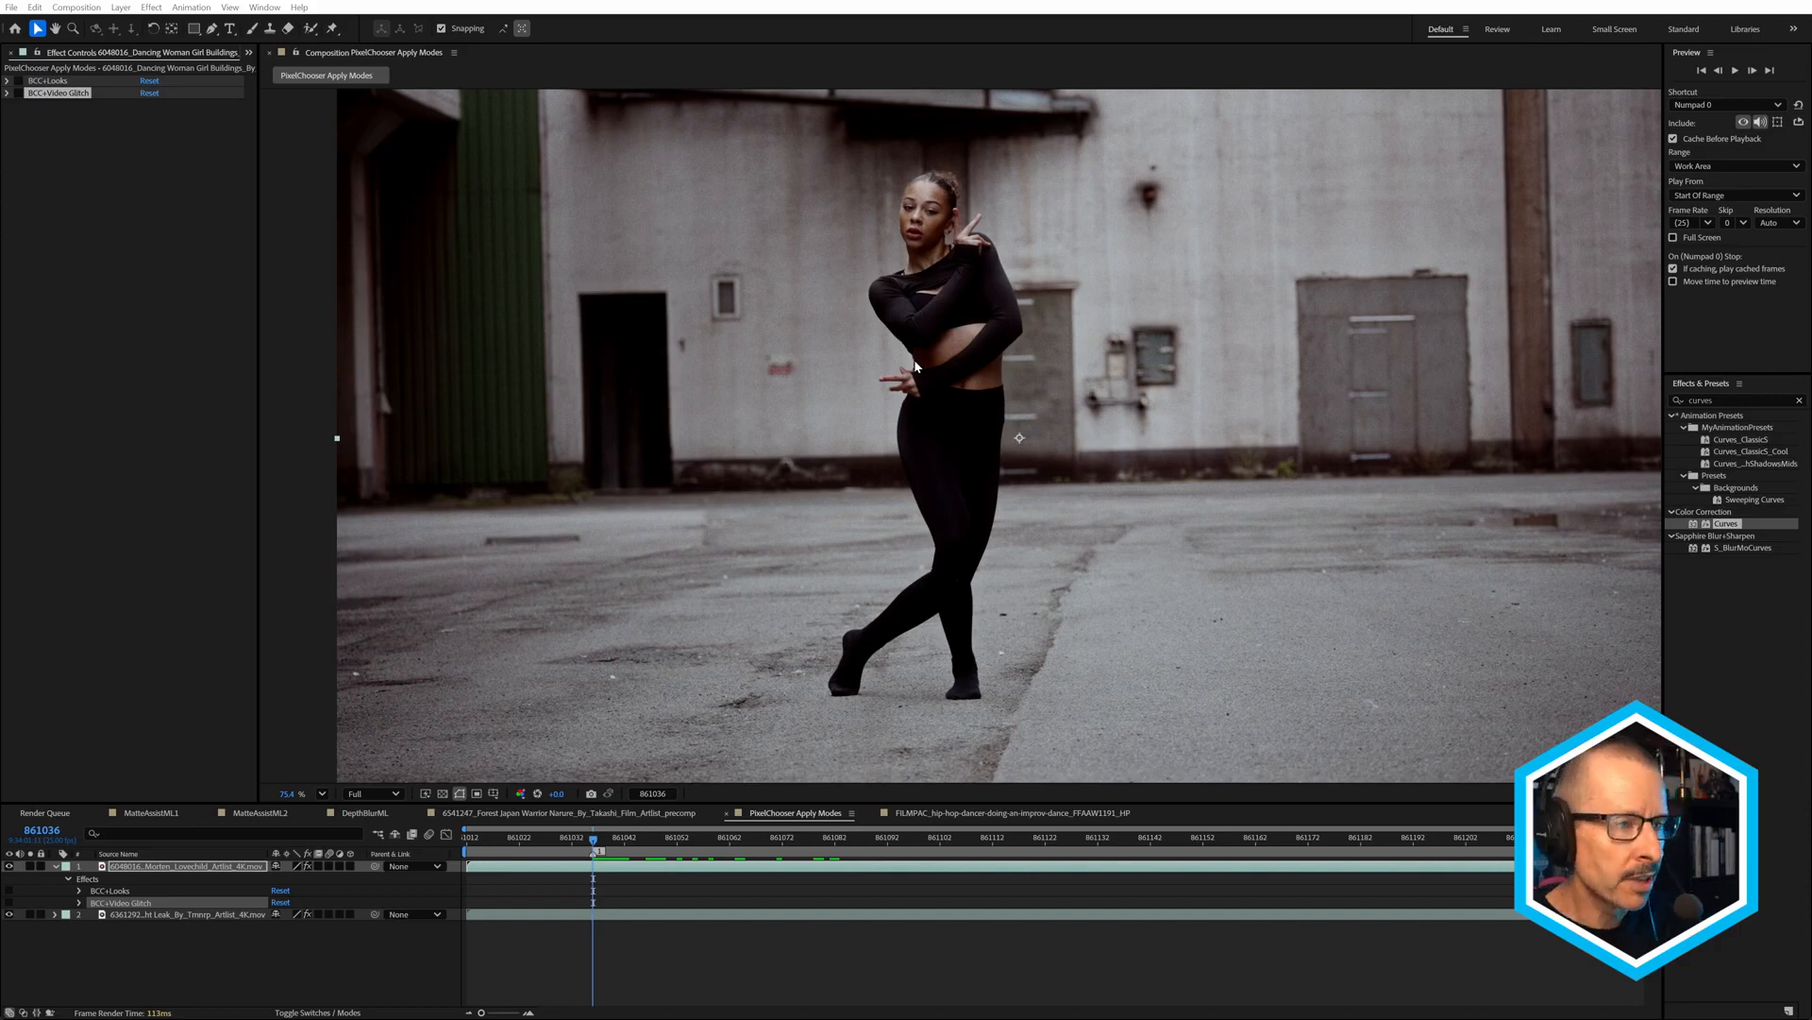
{"action": "mouse_move", "coordinate": [611, 849]}
{"action": "left_mouse_down"}
{"action": "mouse_move", "coordinate": [732, 853]}
{"action": "mouse_move", "coordinate": [606, 845]}
{"action": "left_mouse_up"}
{"action": "left_click", "coordinate": [33, 81]}
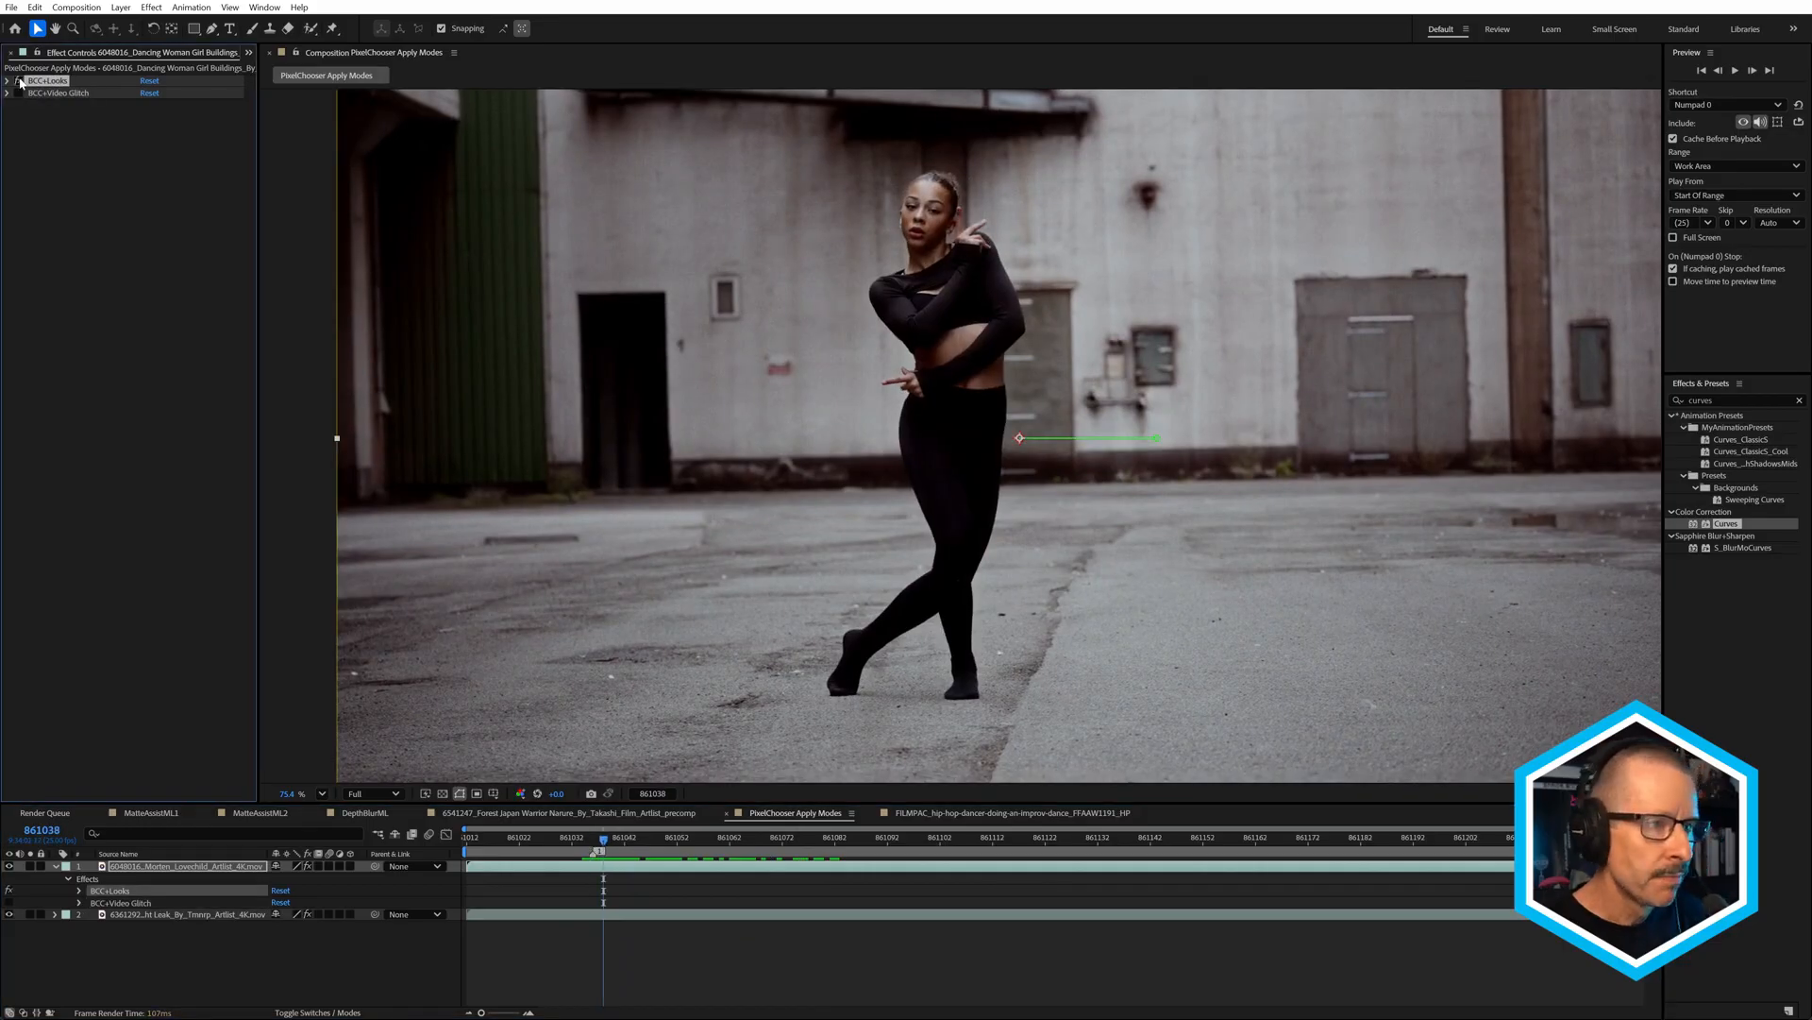
{"action": "left_click", "coordinate": [20, 82]}
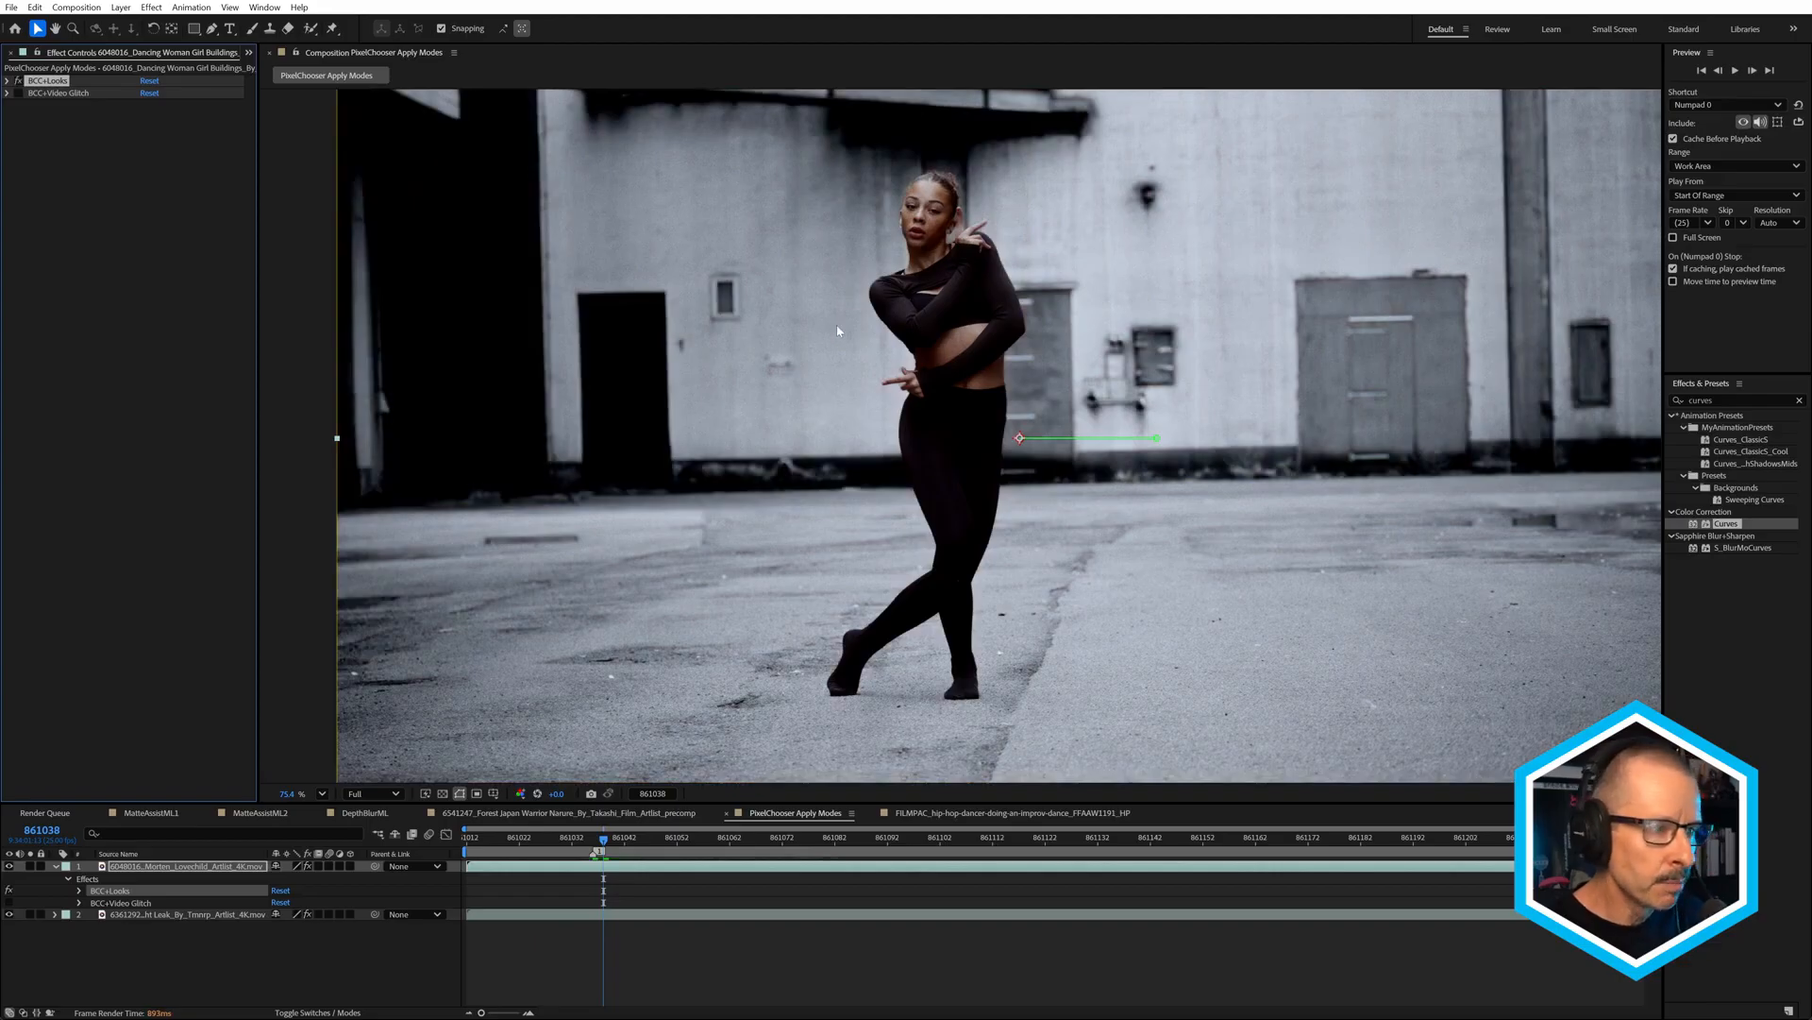
Inspect the BCC+Looks Mocha mask around the dancer at different frames in Mocha, and return to the composition.
{"action": "left_click", "coordinate": [8, 81]}
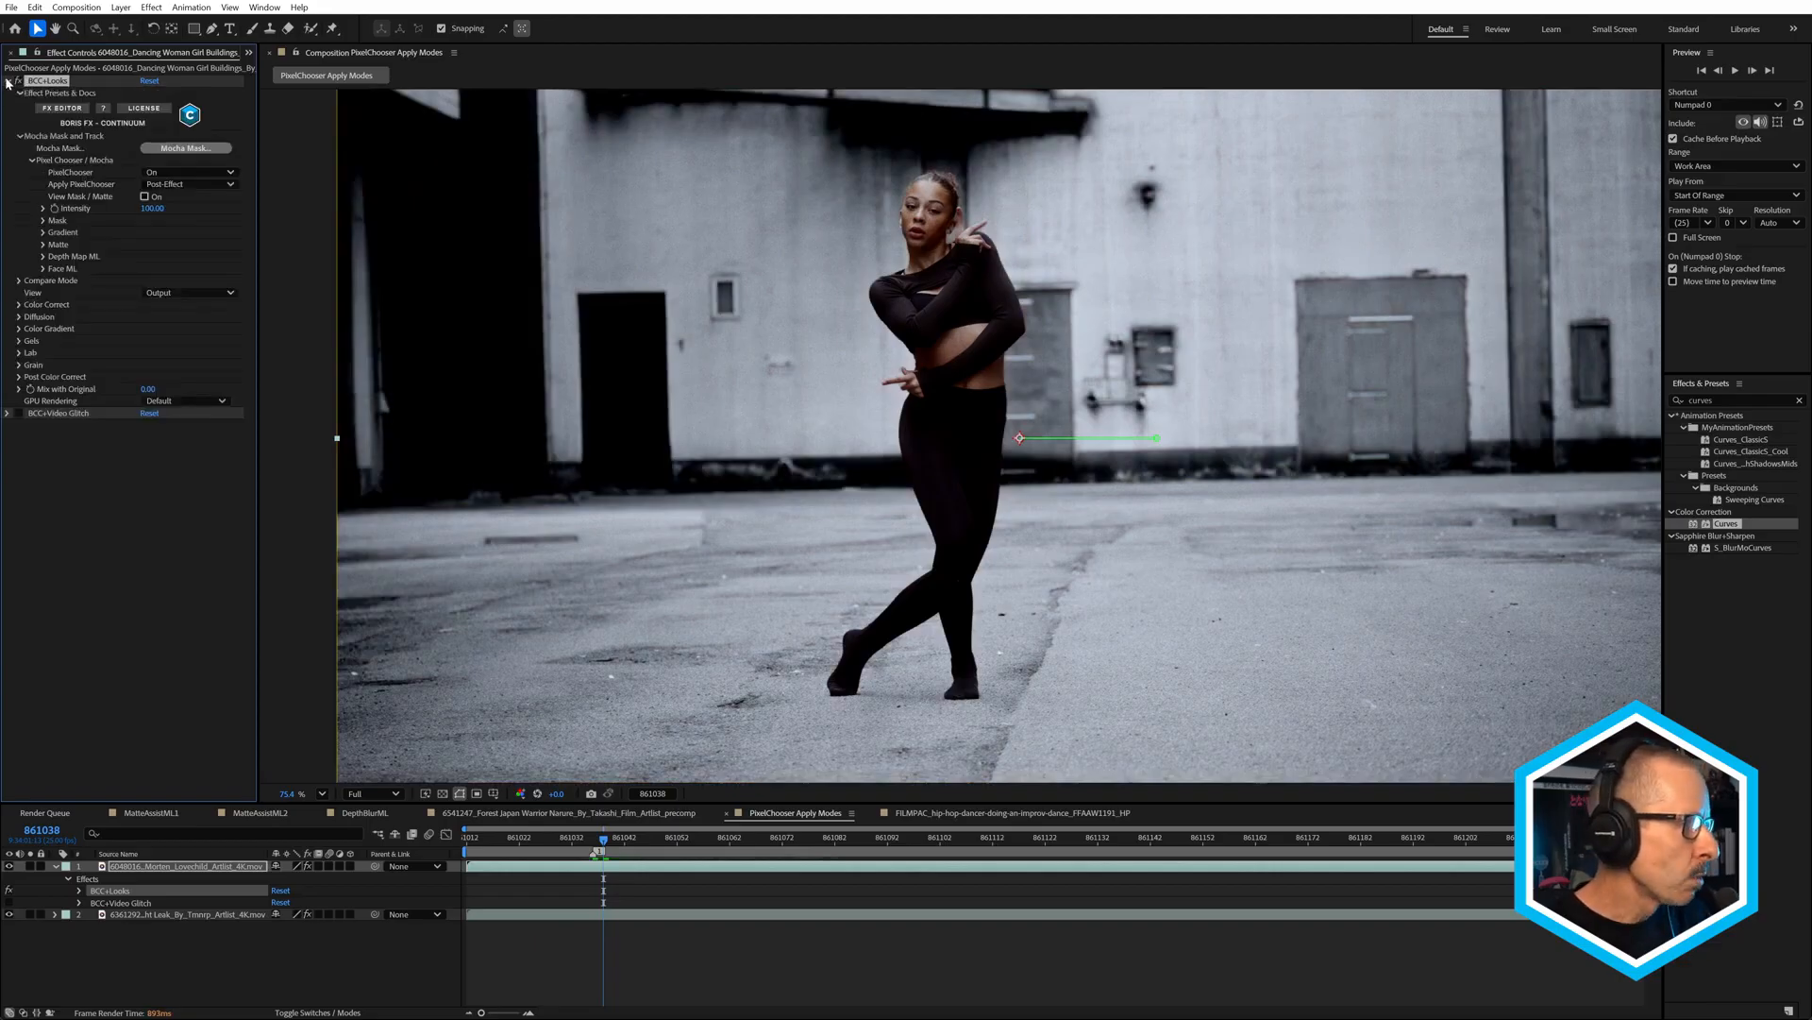
{"action": "left_click", "coordinate": [188, 148]}
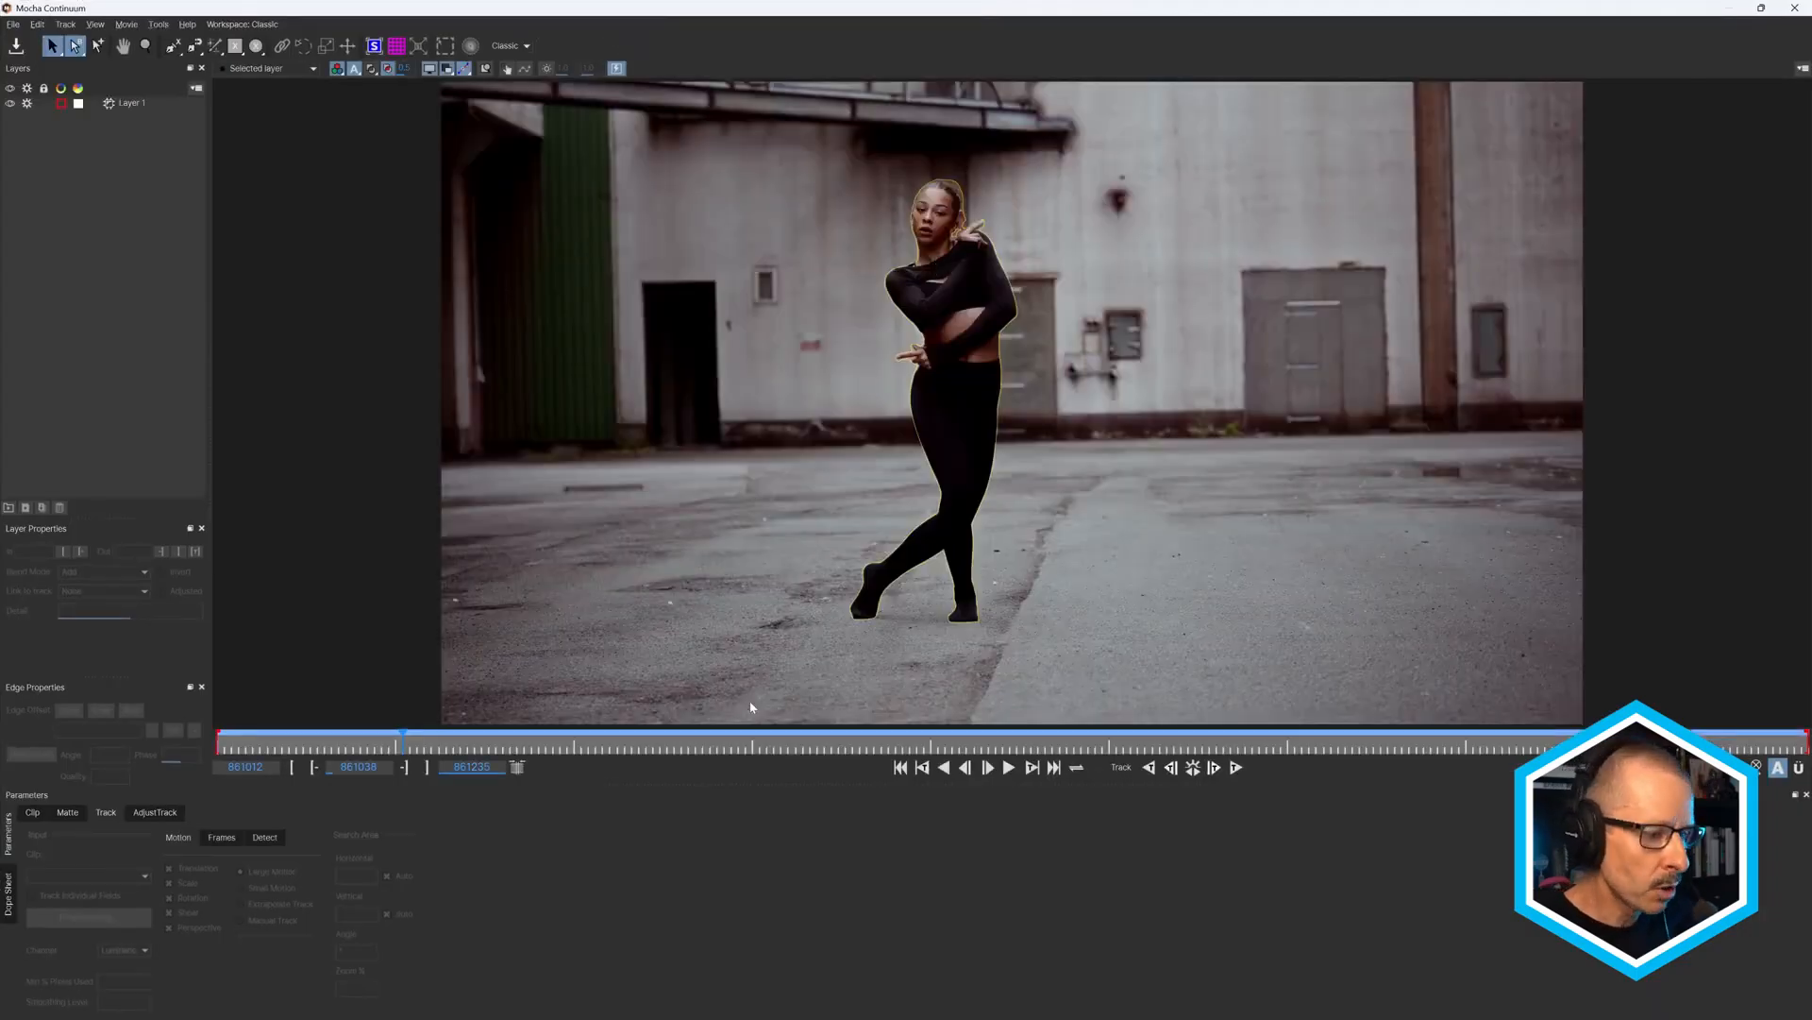
{"action": "left_click_drag", "start_coordinate": [742, 743], "coordinate": [990, 674]}
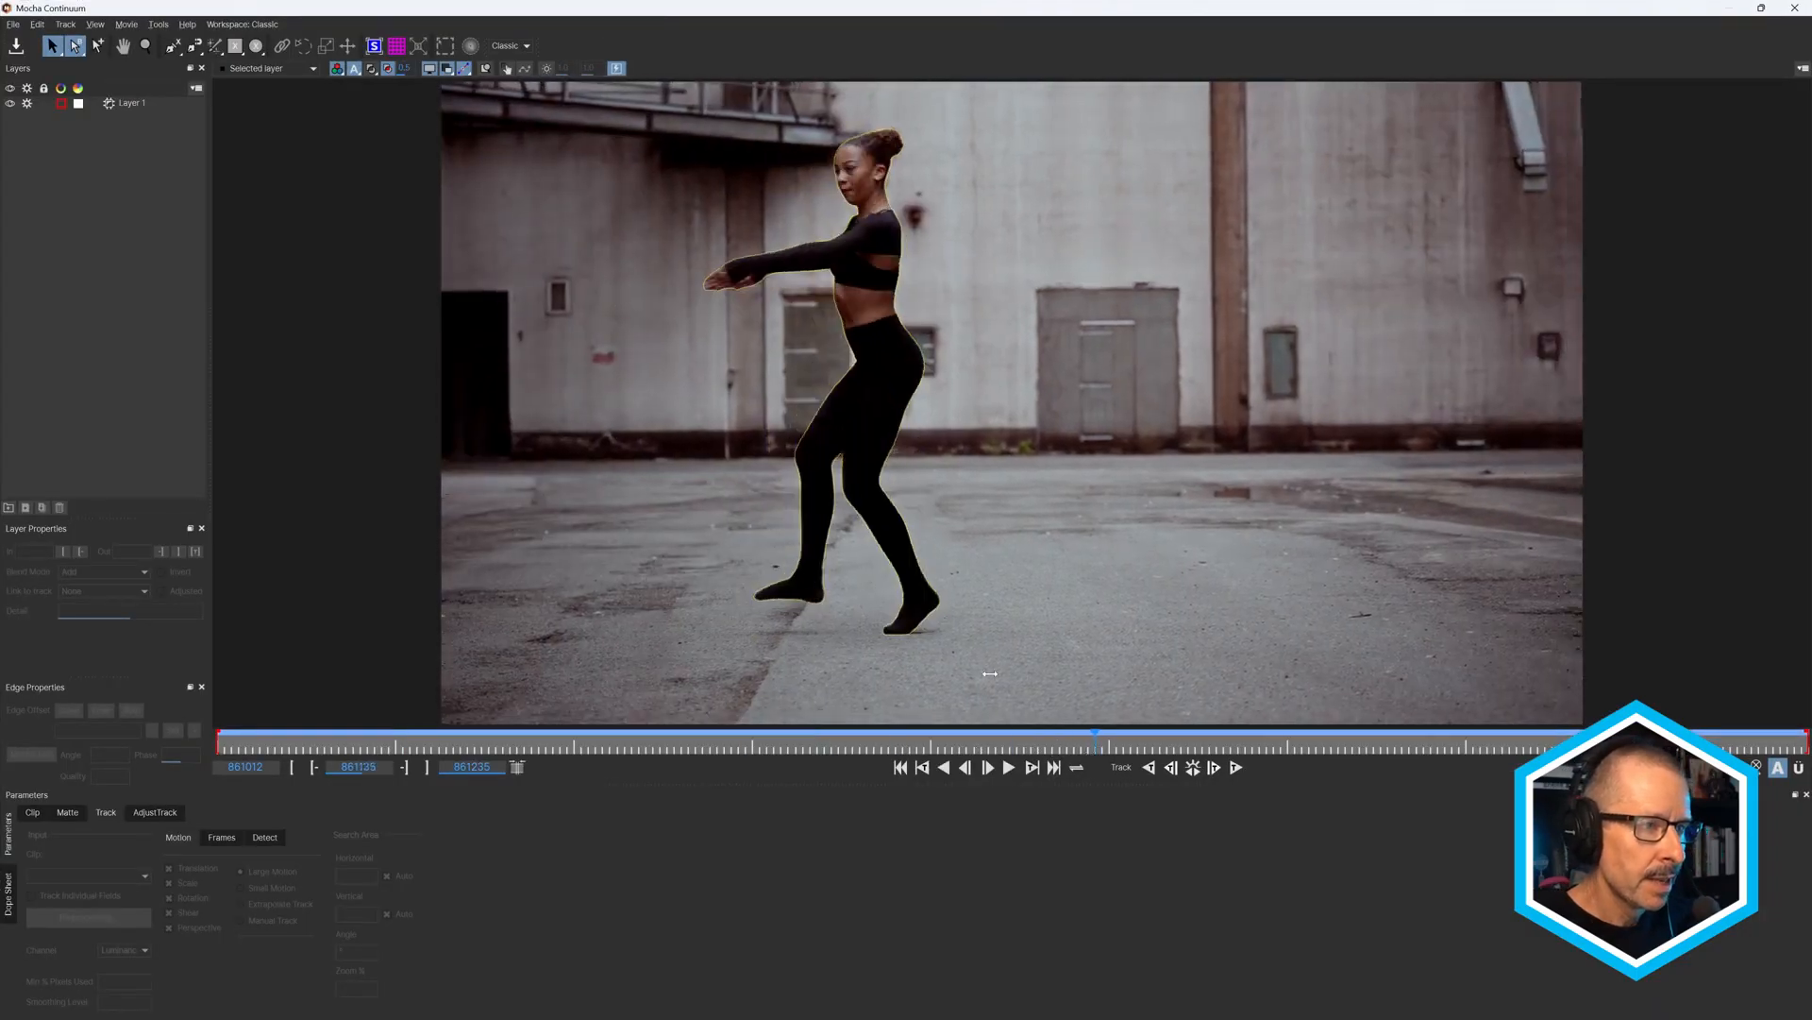
{"action": "left_click", "coordinate": [1794, 8]}
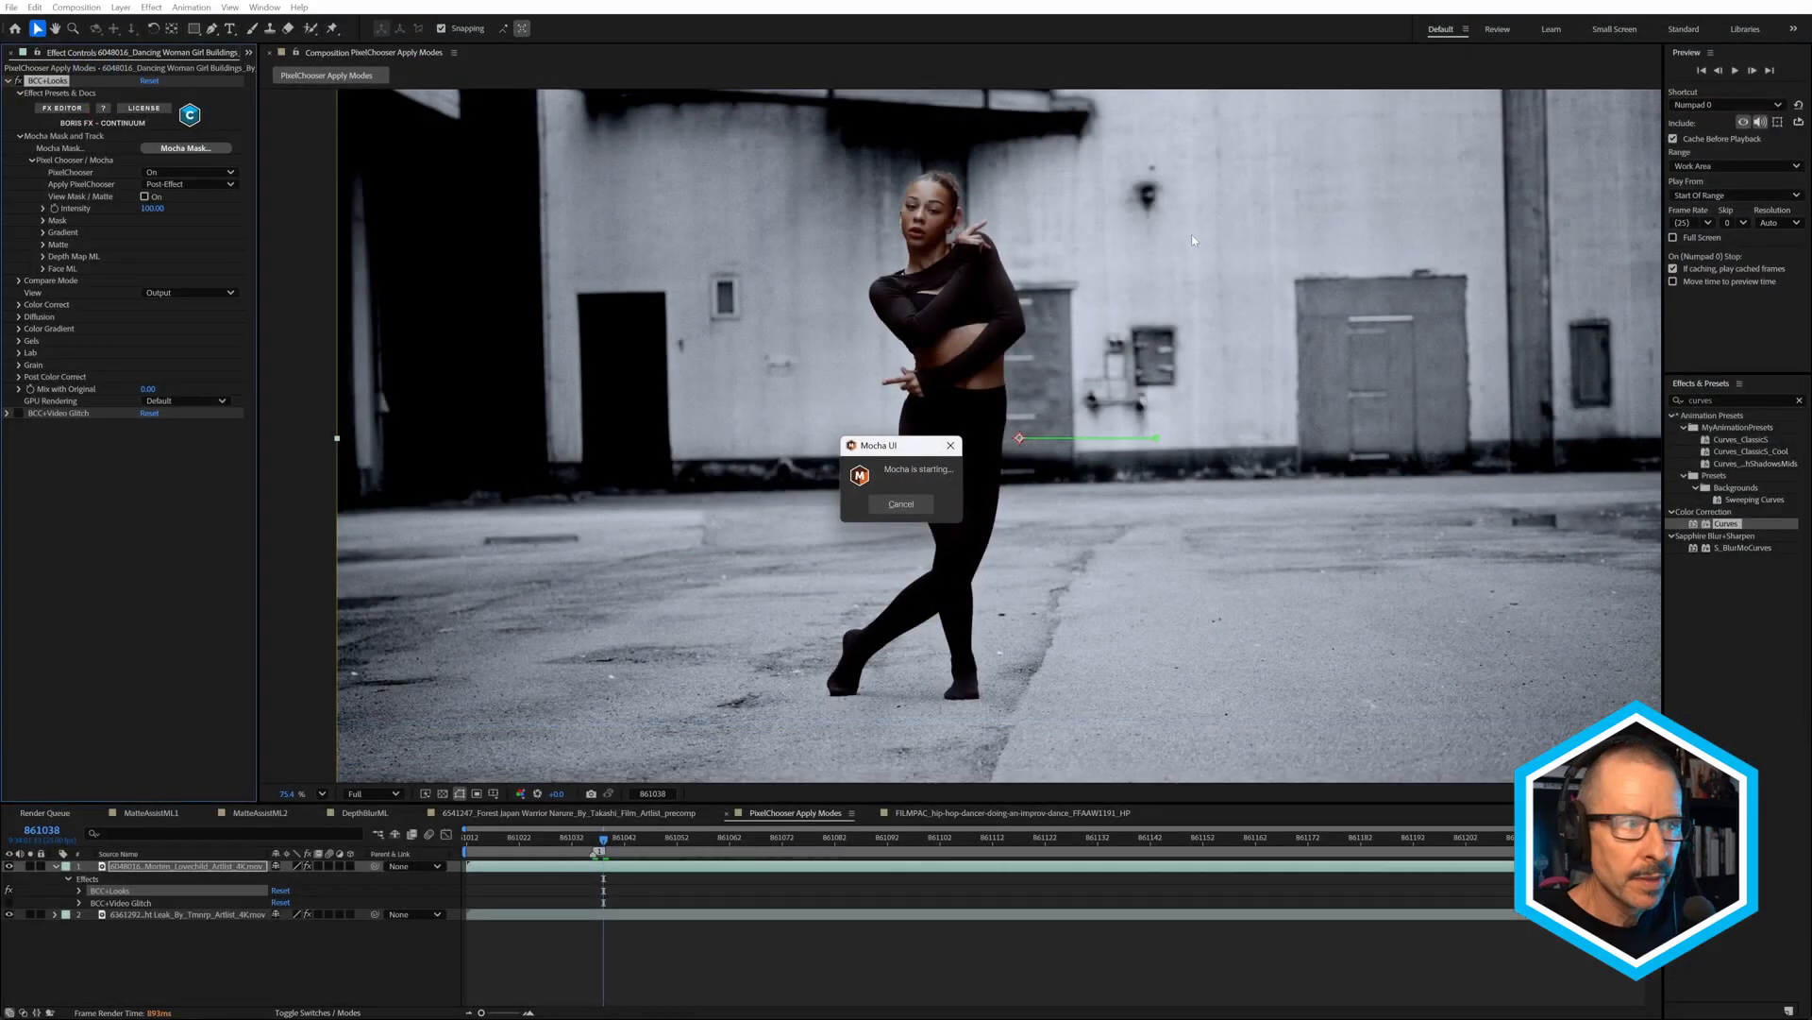
{"action": "left_click", "coordinate": [7, 82]}
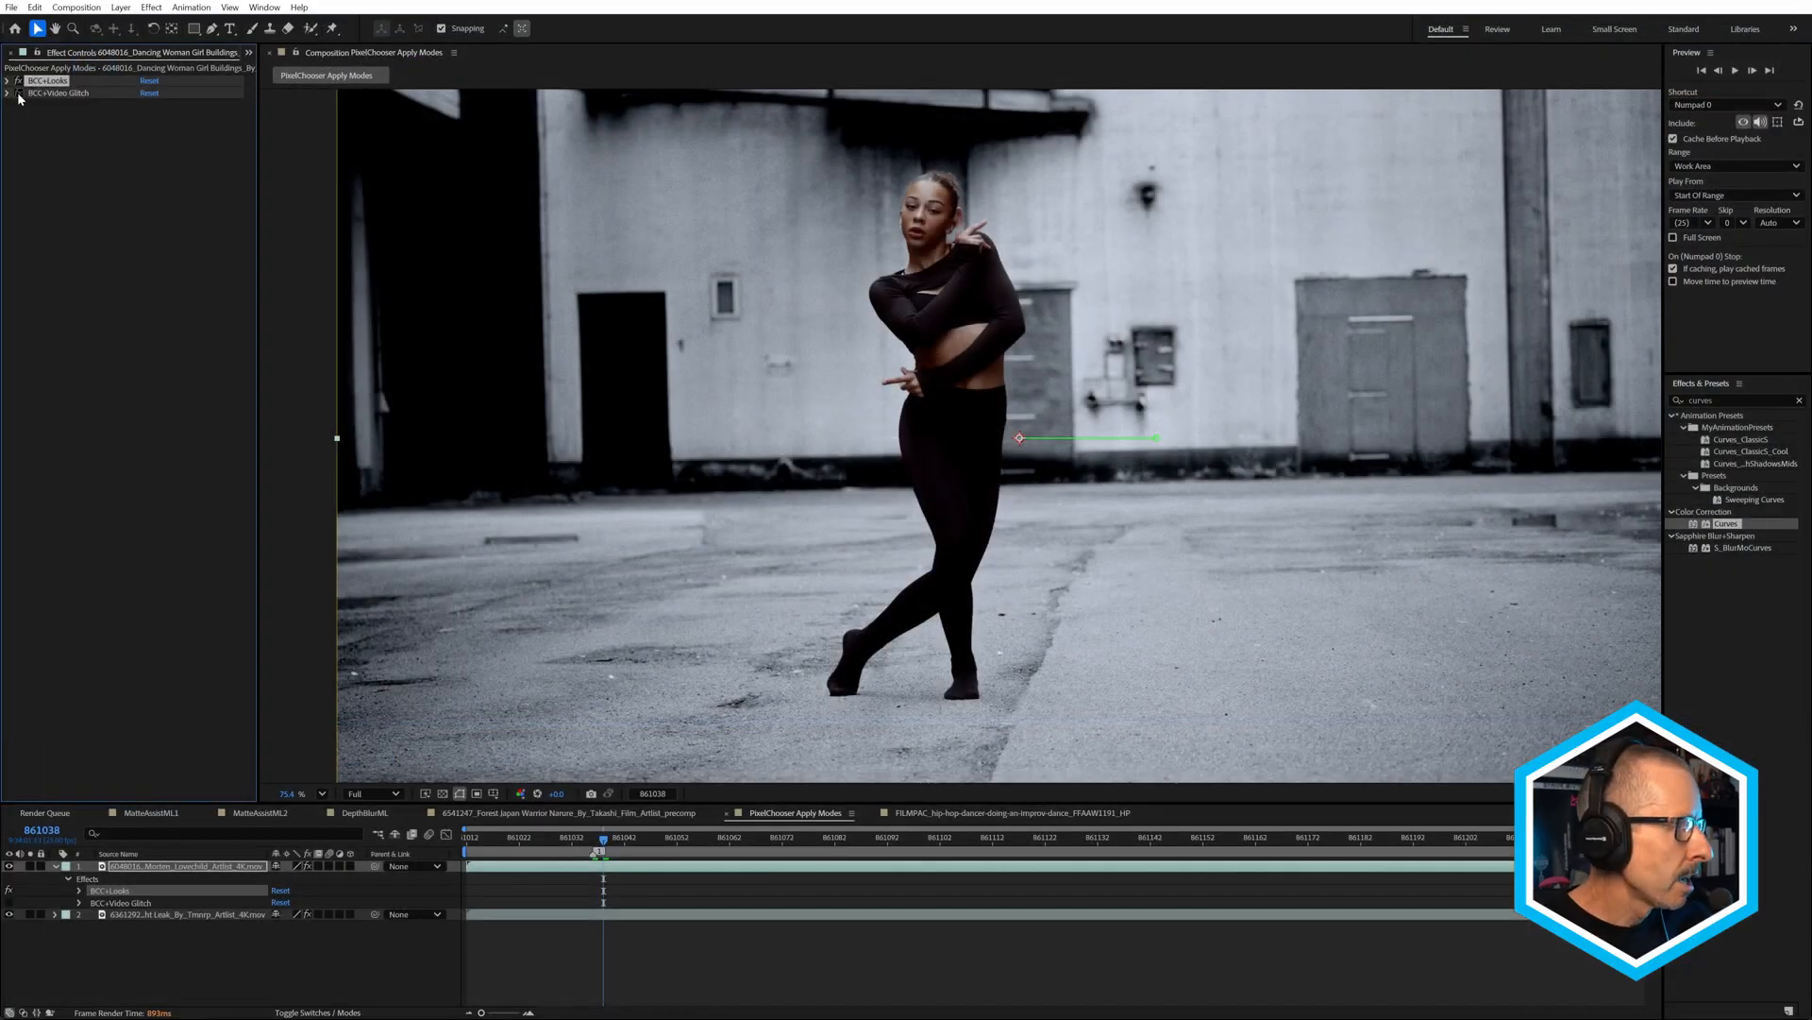
Enable BCC+Video Glitch on the dancer clip and expand its PixelChooser settings.
{"action": "left_click", "coordinate": [52, 94]}
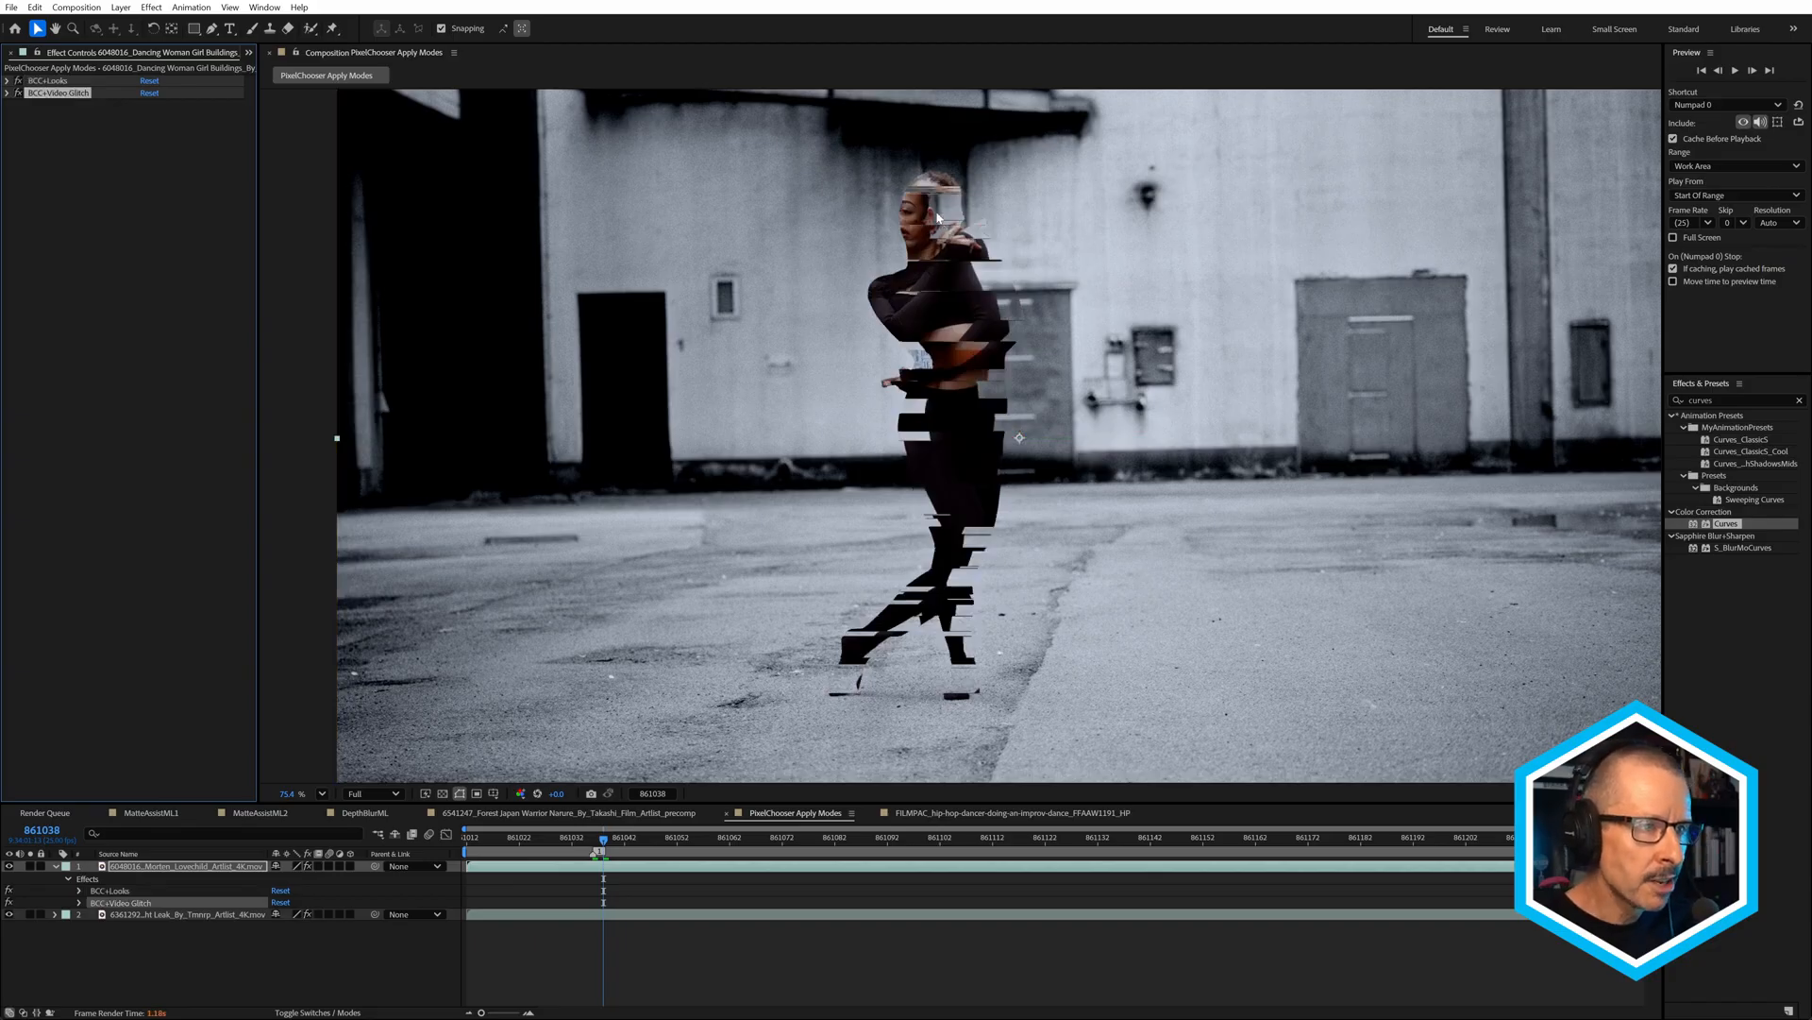
{"action": "scroll", "coordinate": [937, 206], "scroll_direction": "up", "scroll_amount": 3}
{"action": "key", "text": "slash"}
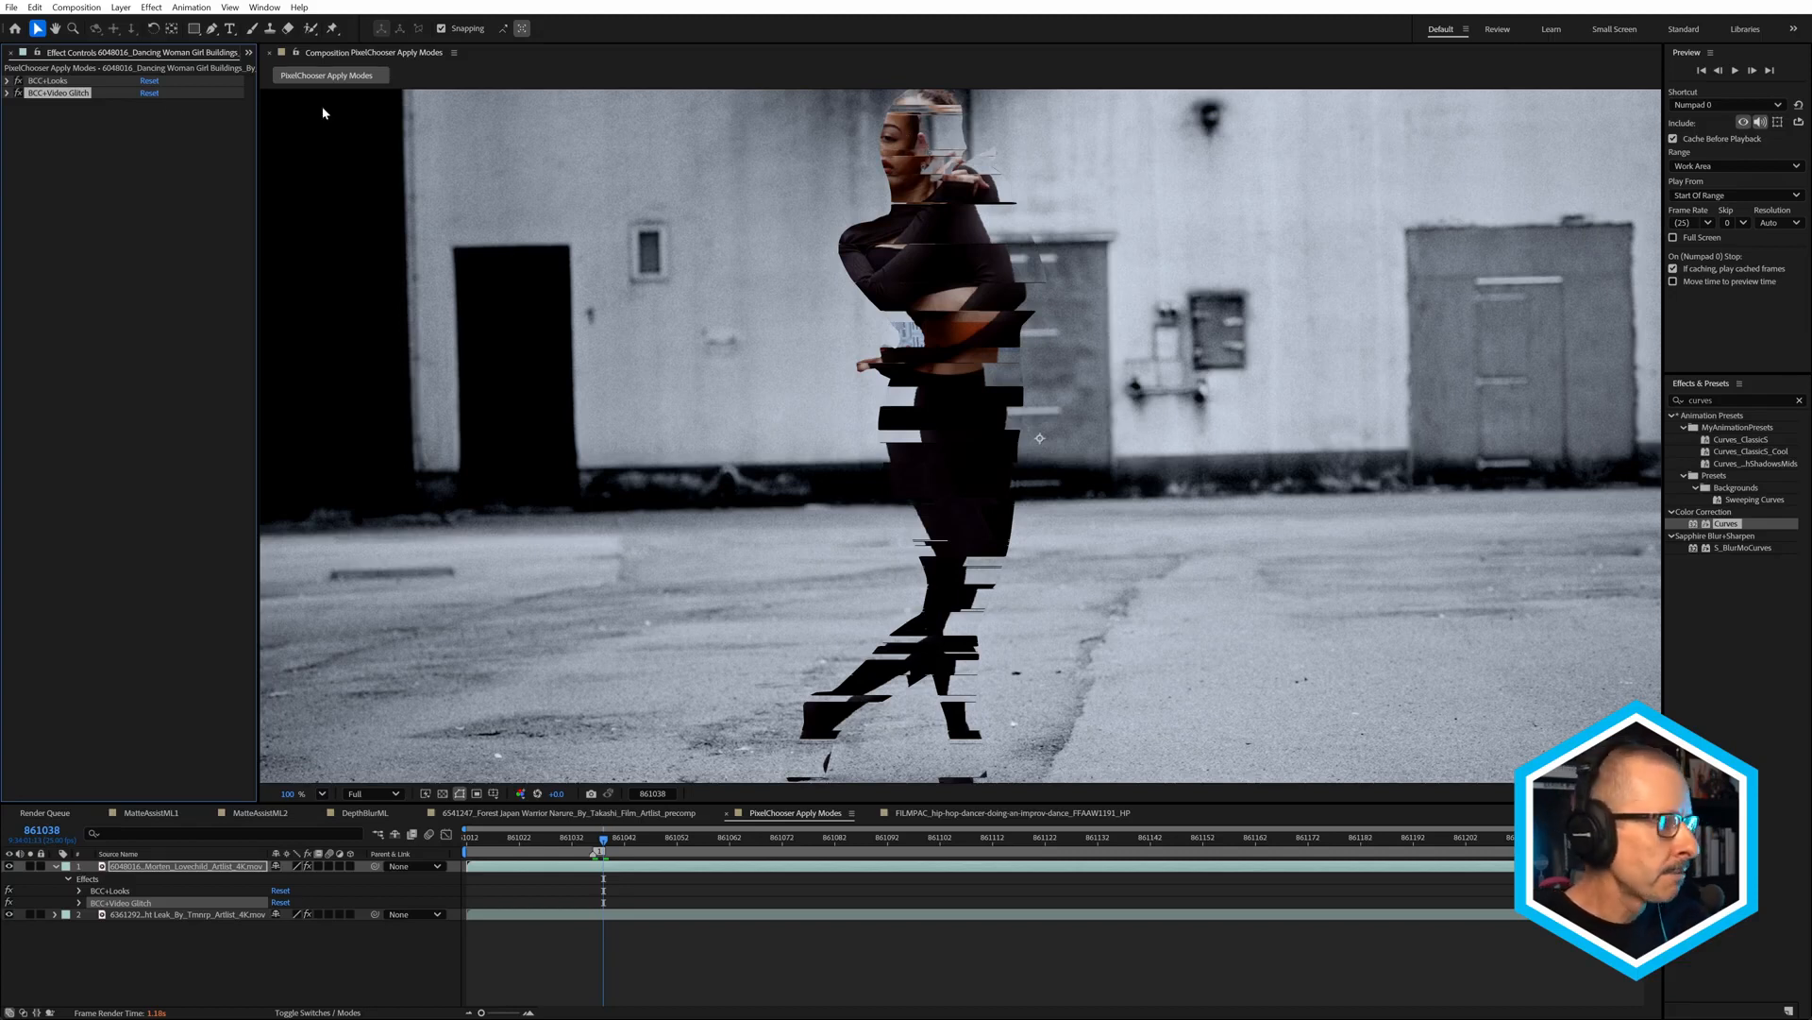
{"action": "left_click", "coordinate": [8, 94]}
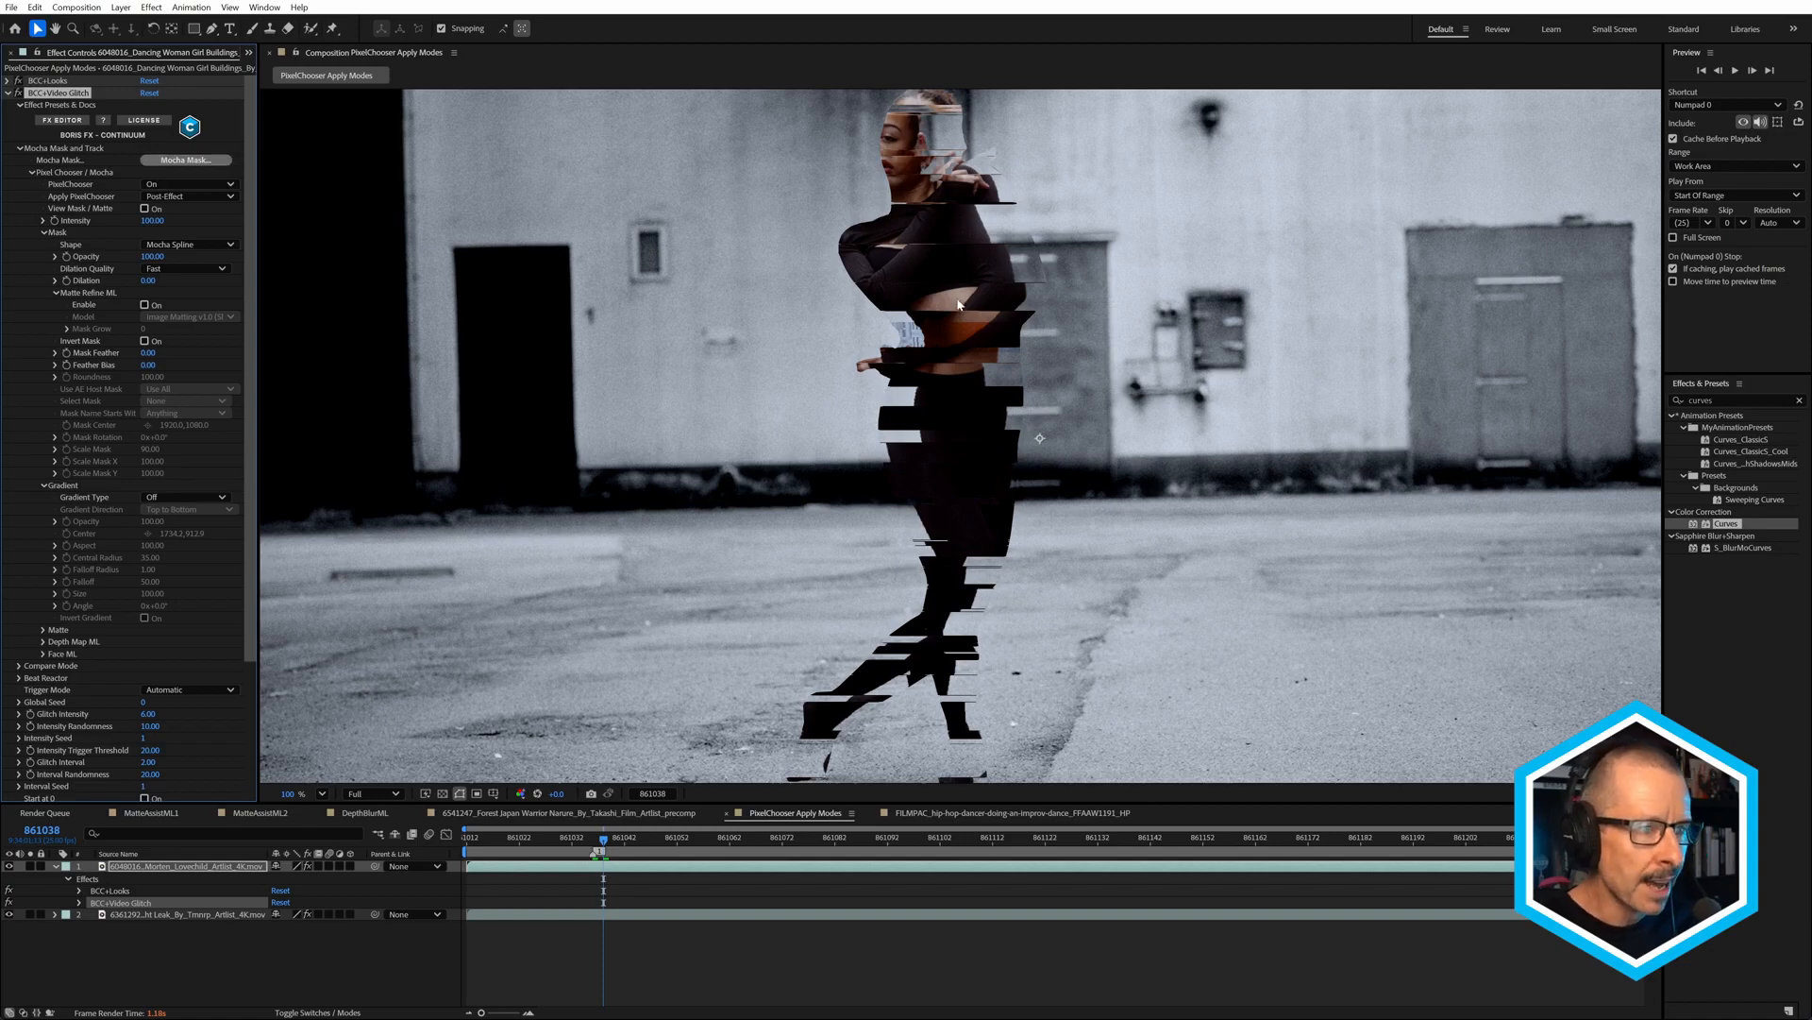
Apply Video Glitch's PixelChooser as Pre-Effect, check frame 861040, and enable Matte Refine ML for the mask.
{"action": "scroll", "coordinate": [958, 304], "scroll_direction": "up", "scroll_amount": 3}
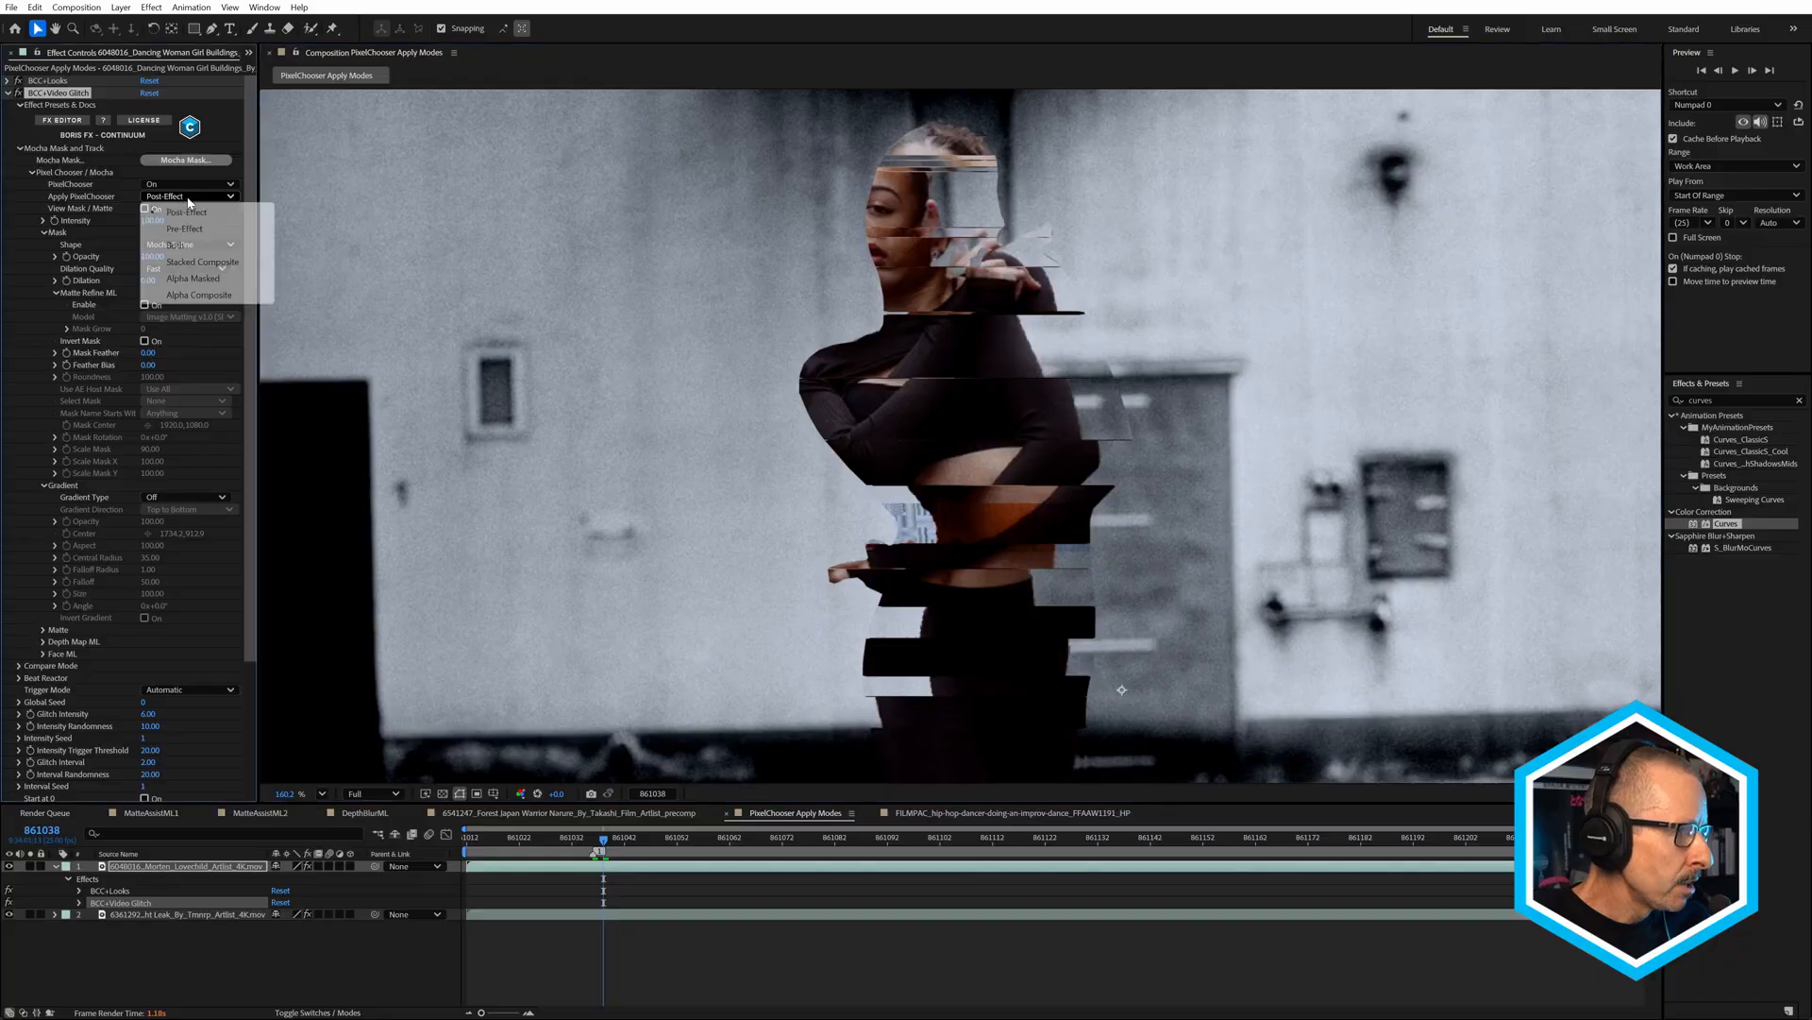
{"action": "left_click", "coordinate": [196, 232]}
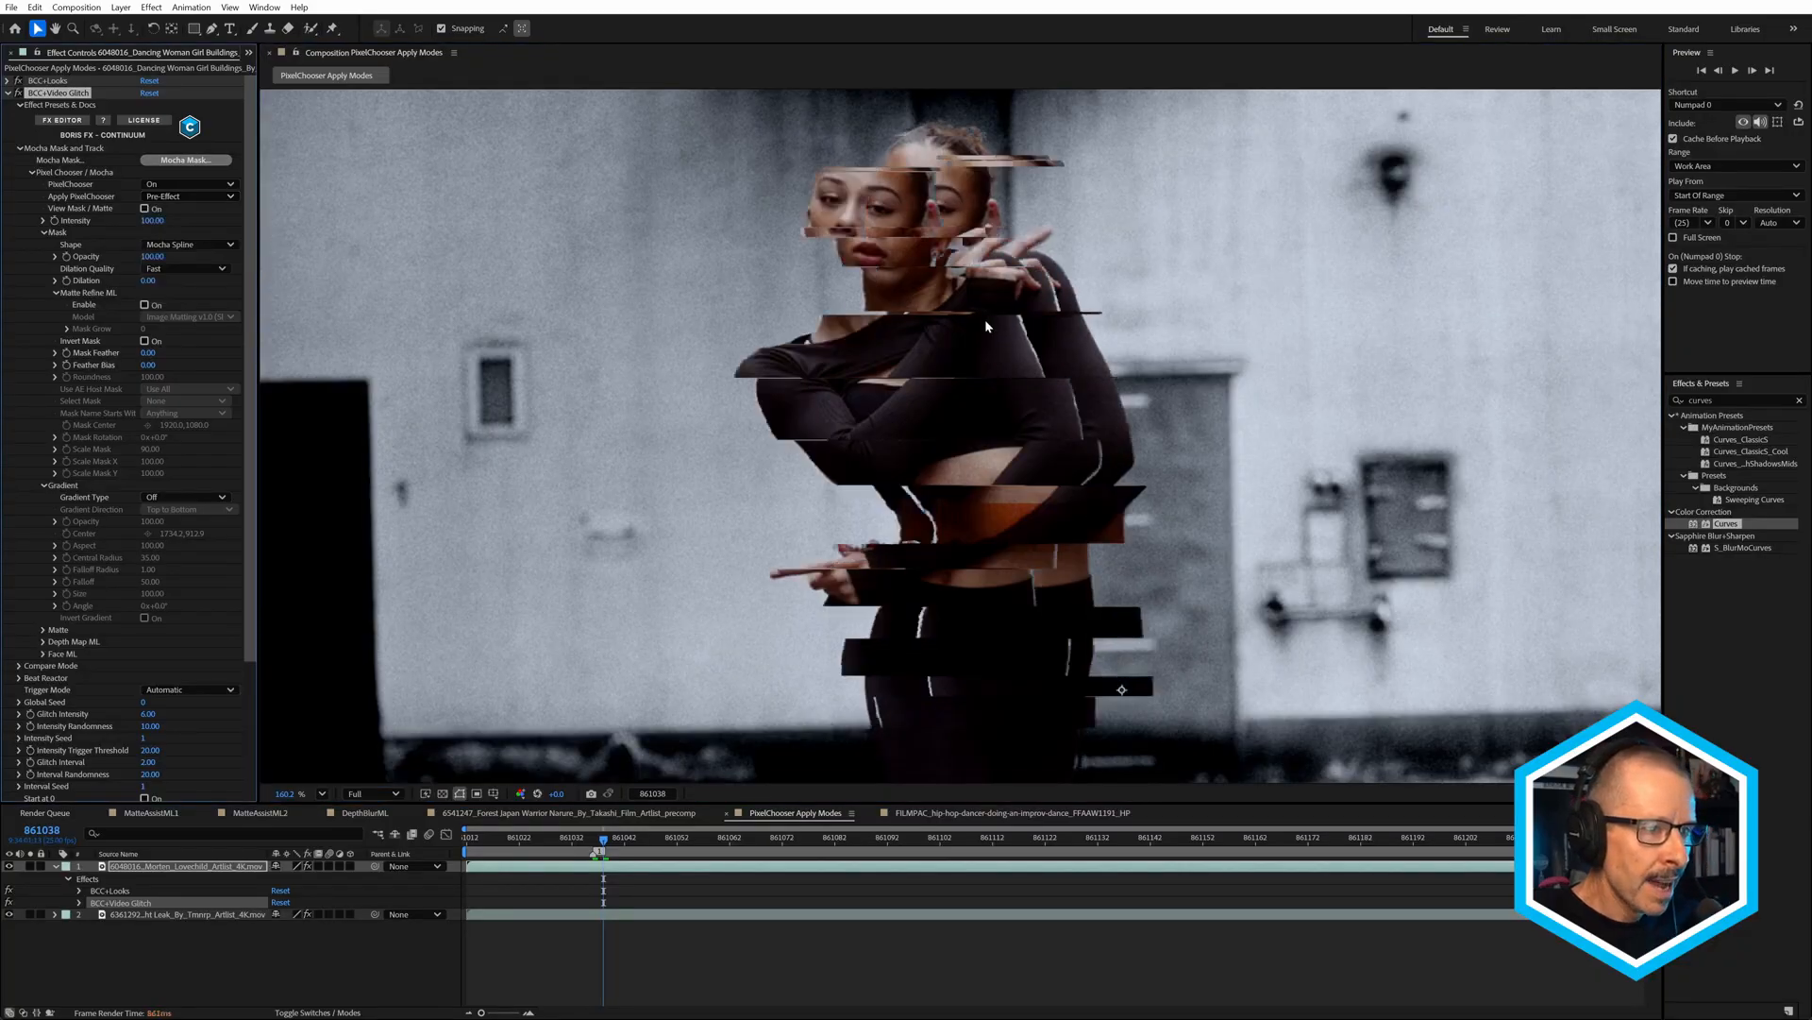
{"action": "scroll", "coordinate": [985, 325], "scroll_direction": "down", "scroll_amount": 5}
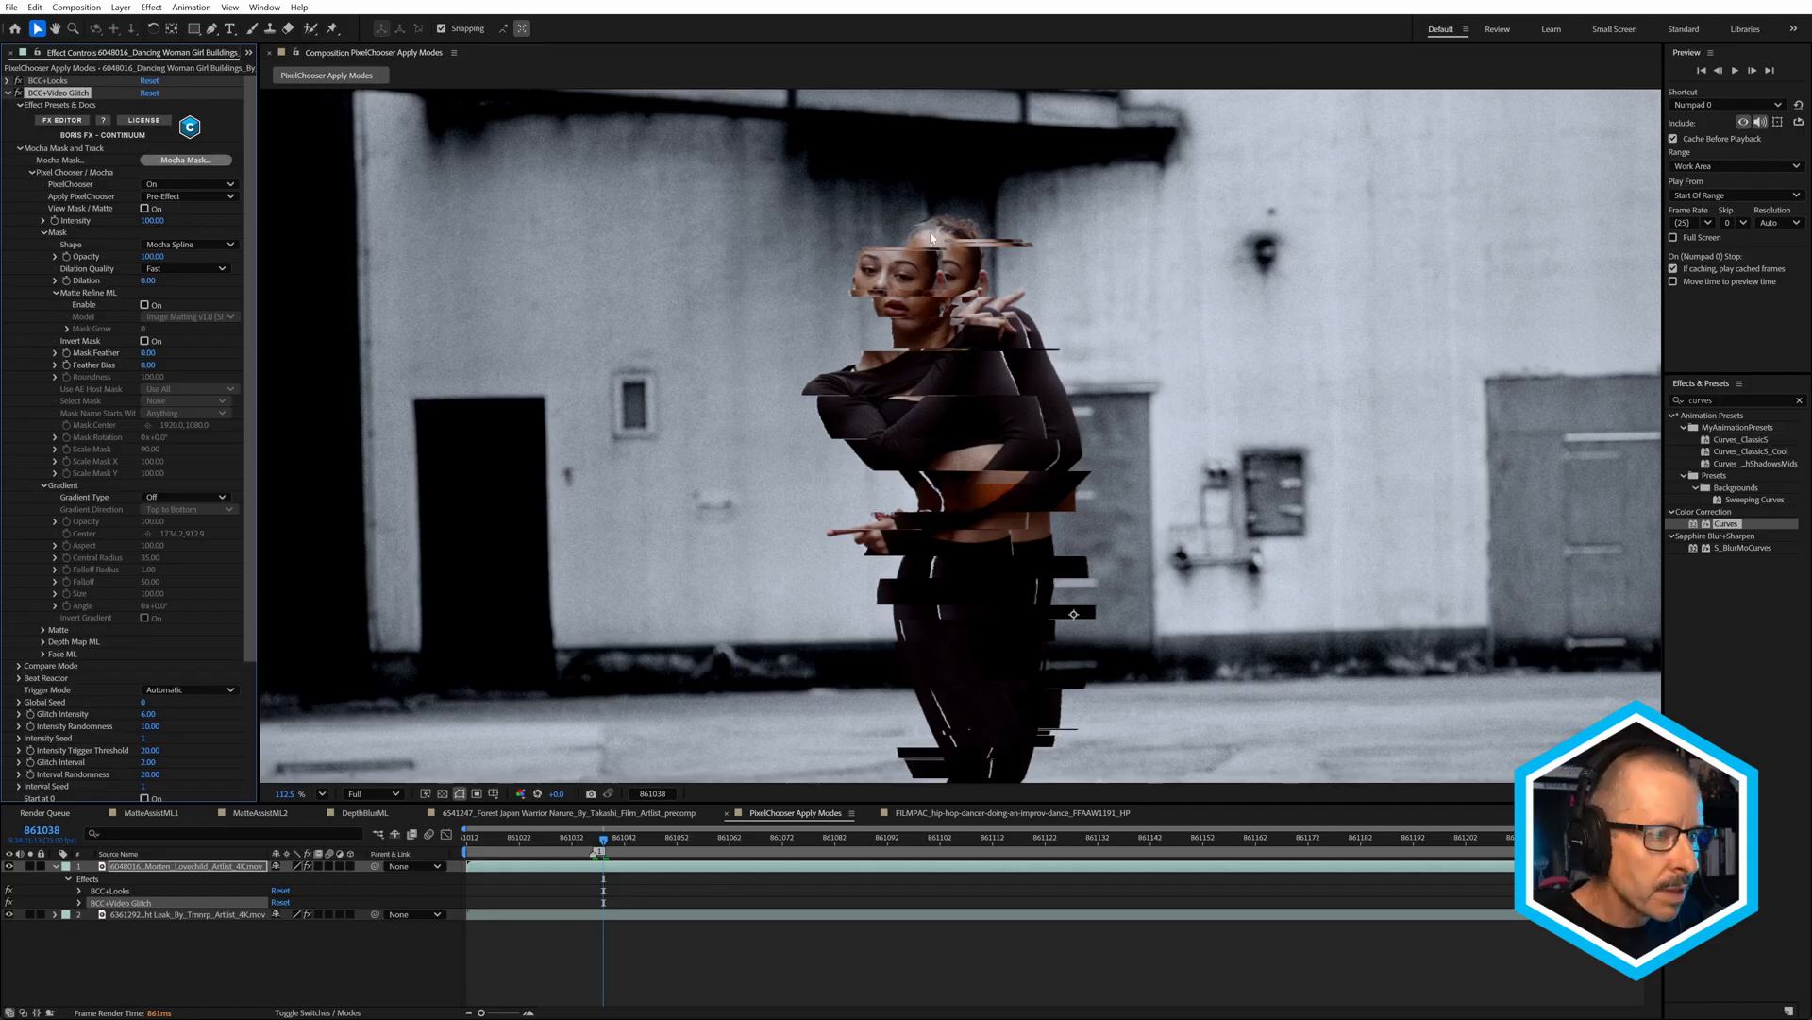
{"action": "left_click", "coordinate": [616, 843]}
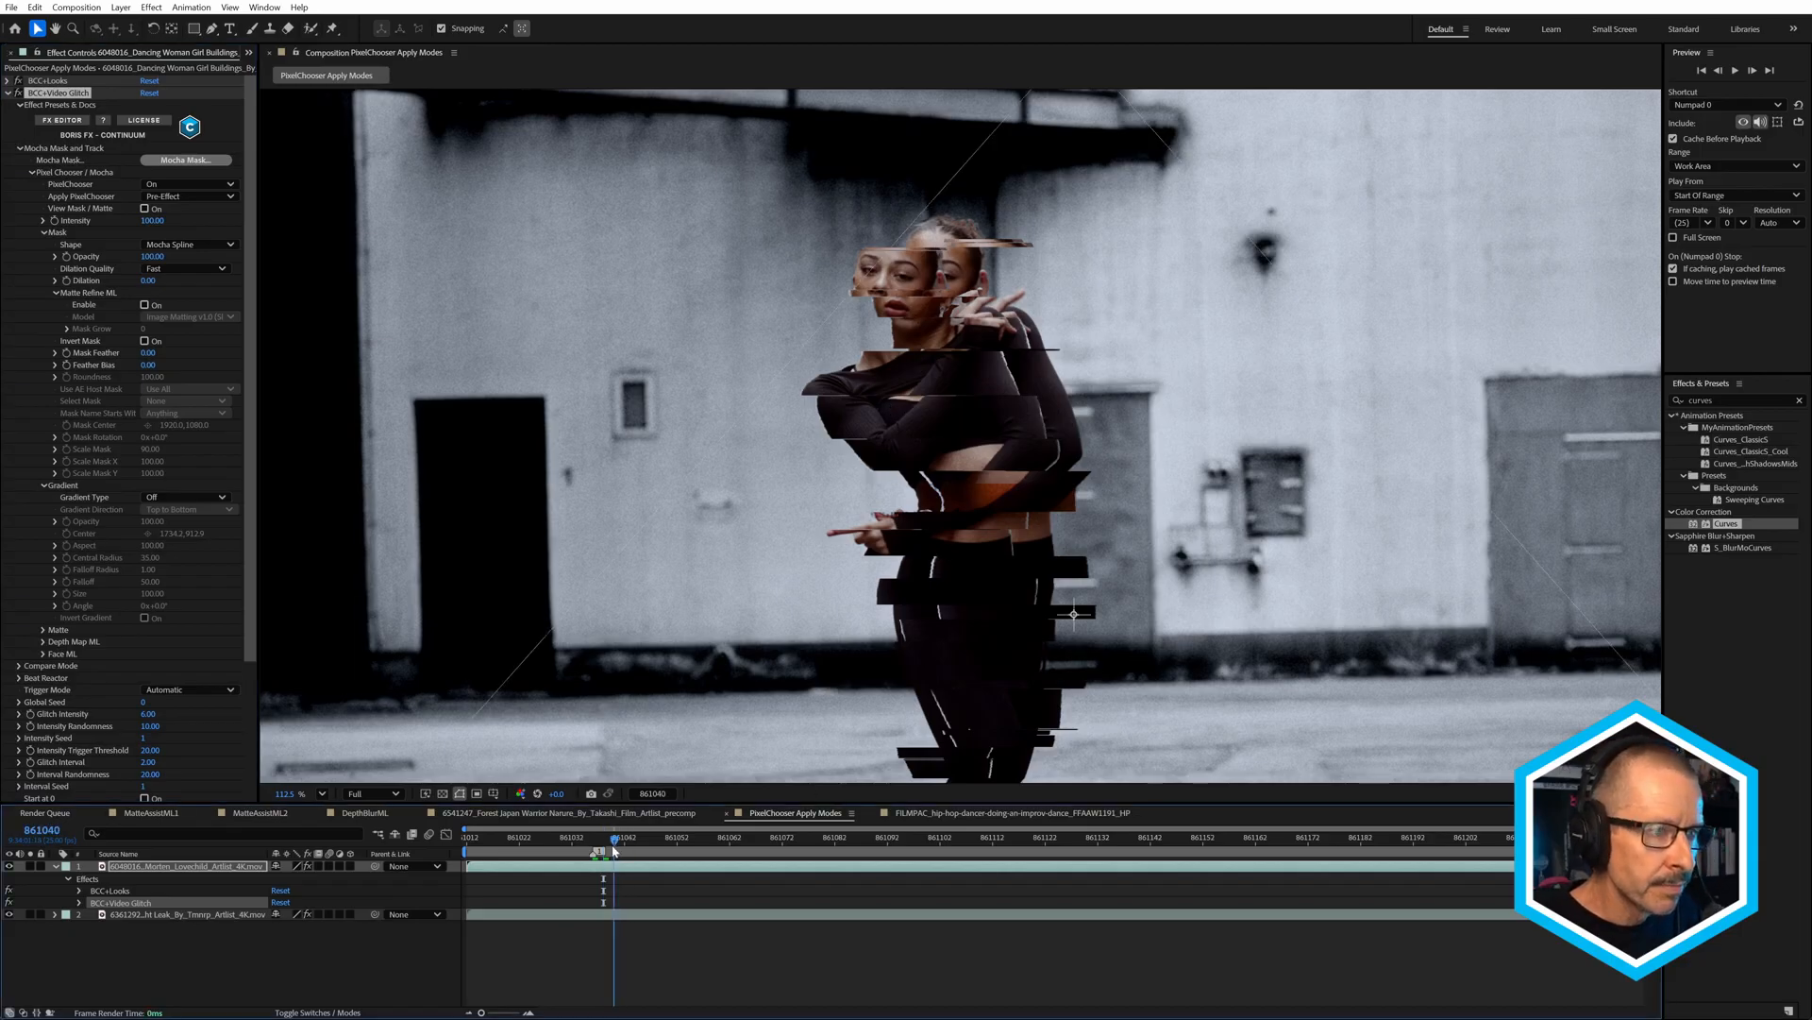
{"action": "scroll", "coordinate": [949, 472], "scroll_direction": "up", "scroll_amount": 4}
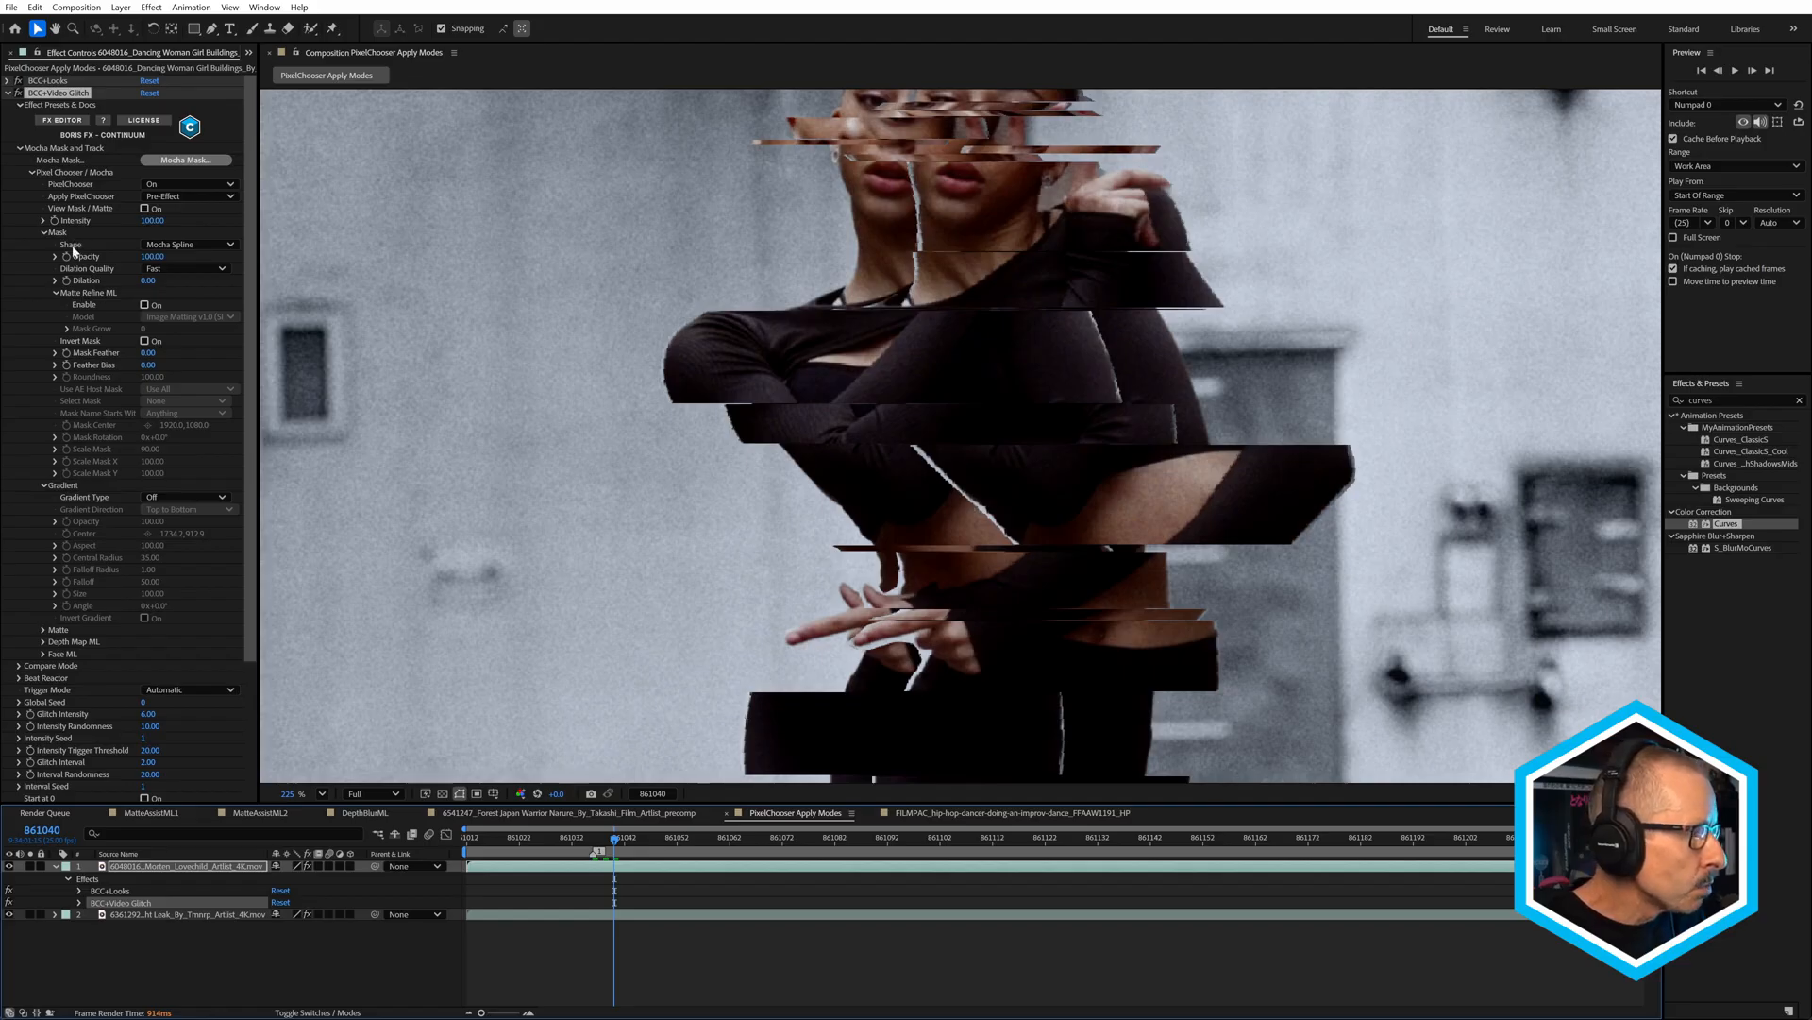
{"action": "left_click", "coordinate": [145, 305]}
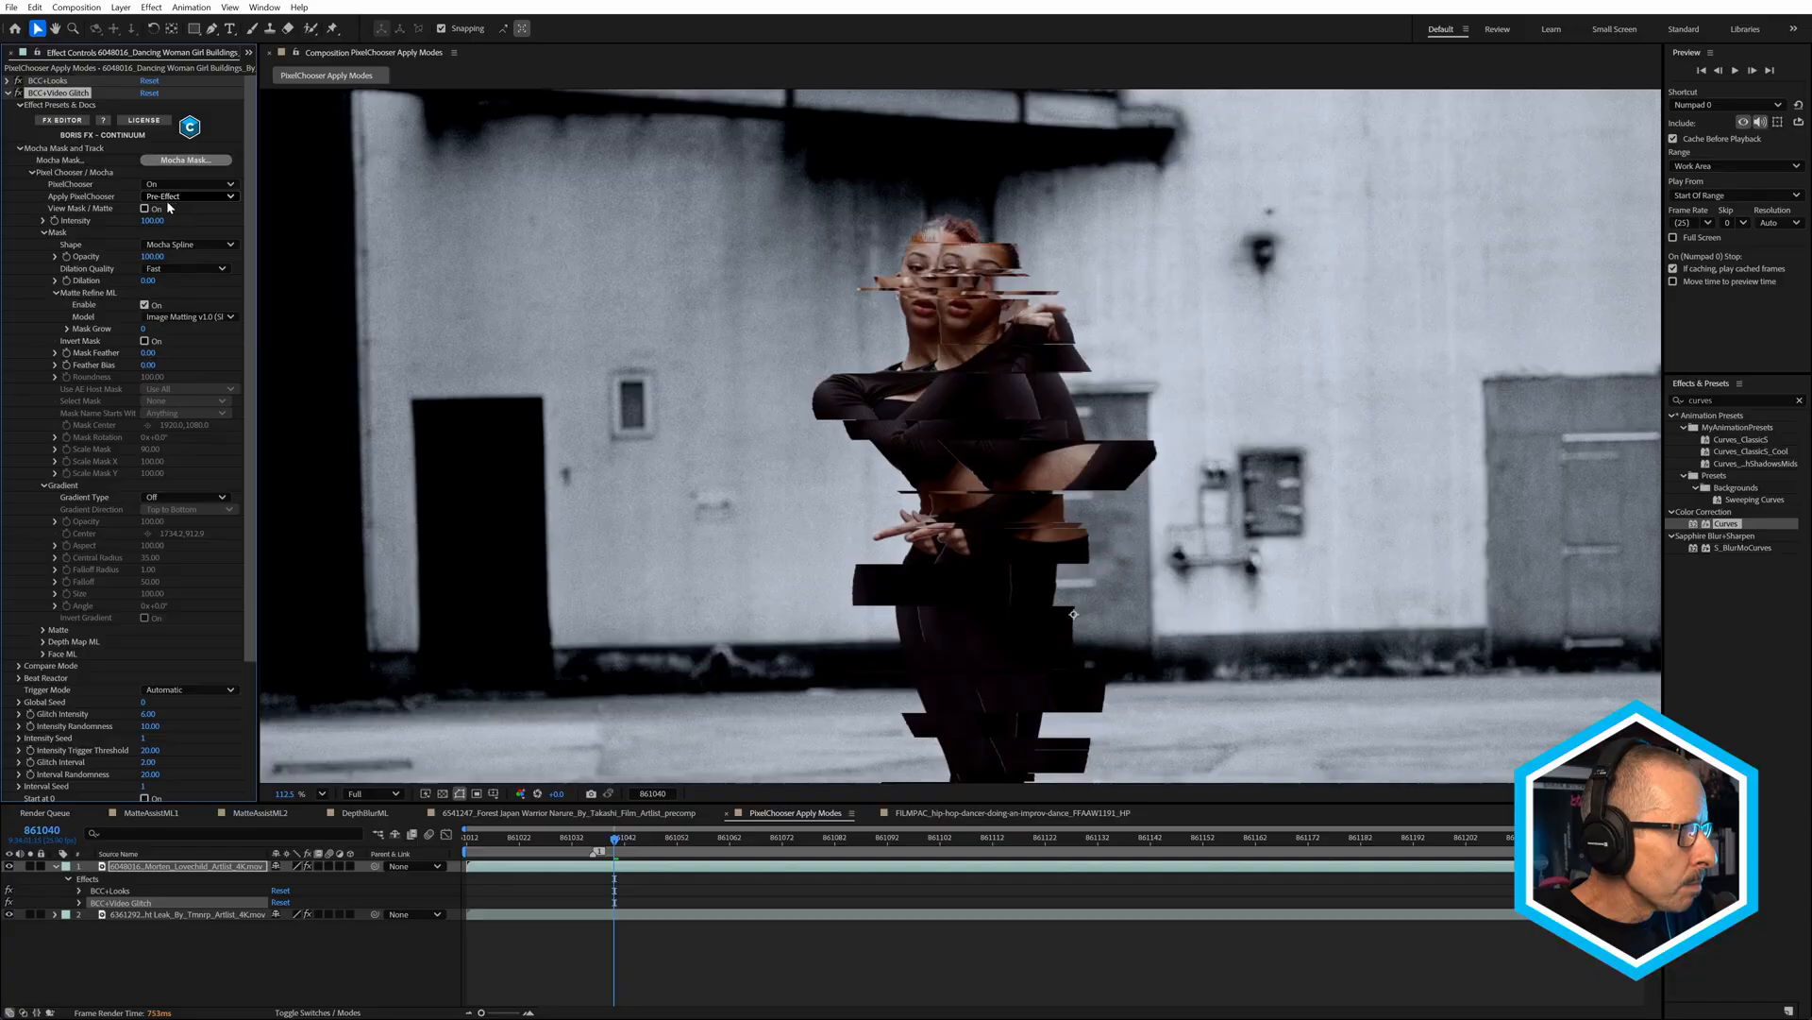
Try the Both mode for Video Glitch's Apply PixelChooser option, followed by Stacked Composite.
{"action": "left_click", "coordinate": [174, 197]}
{"action": "left_click", "coordinate": [187, 248]}
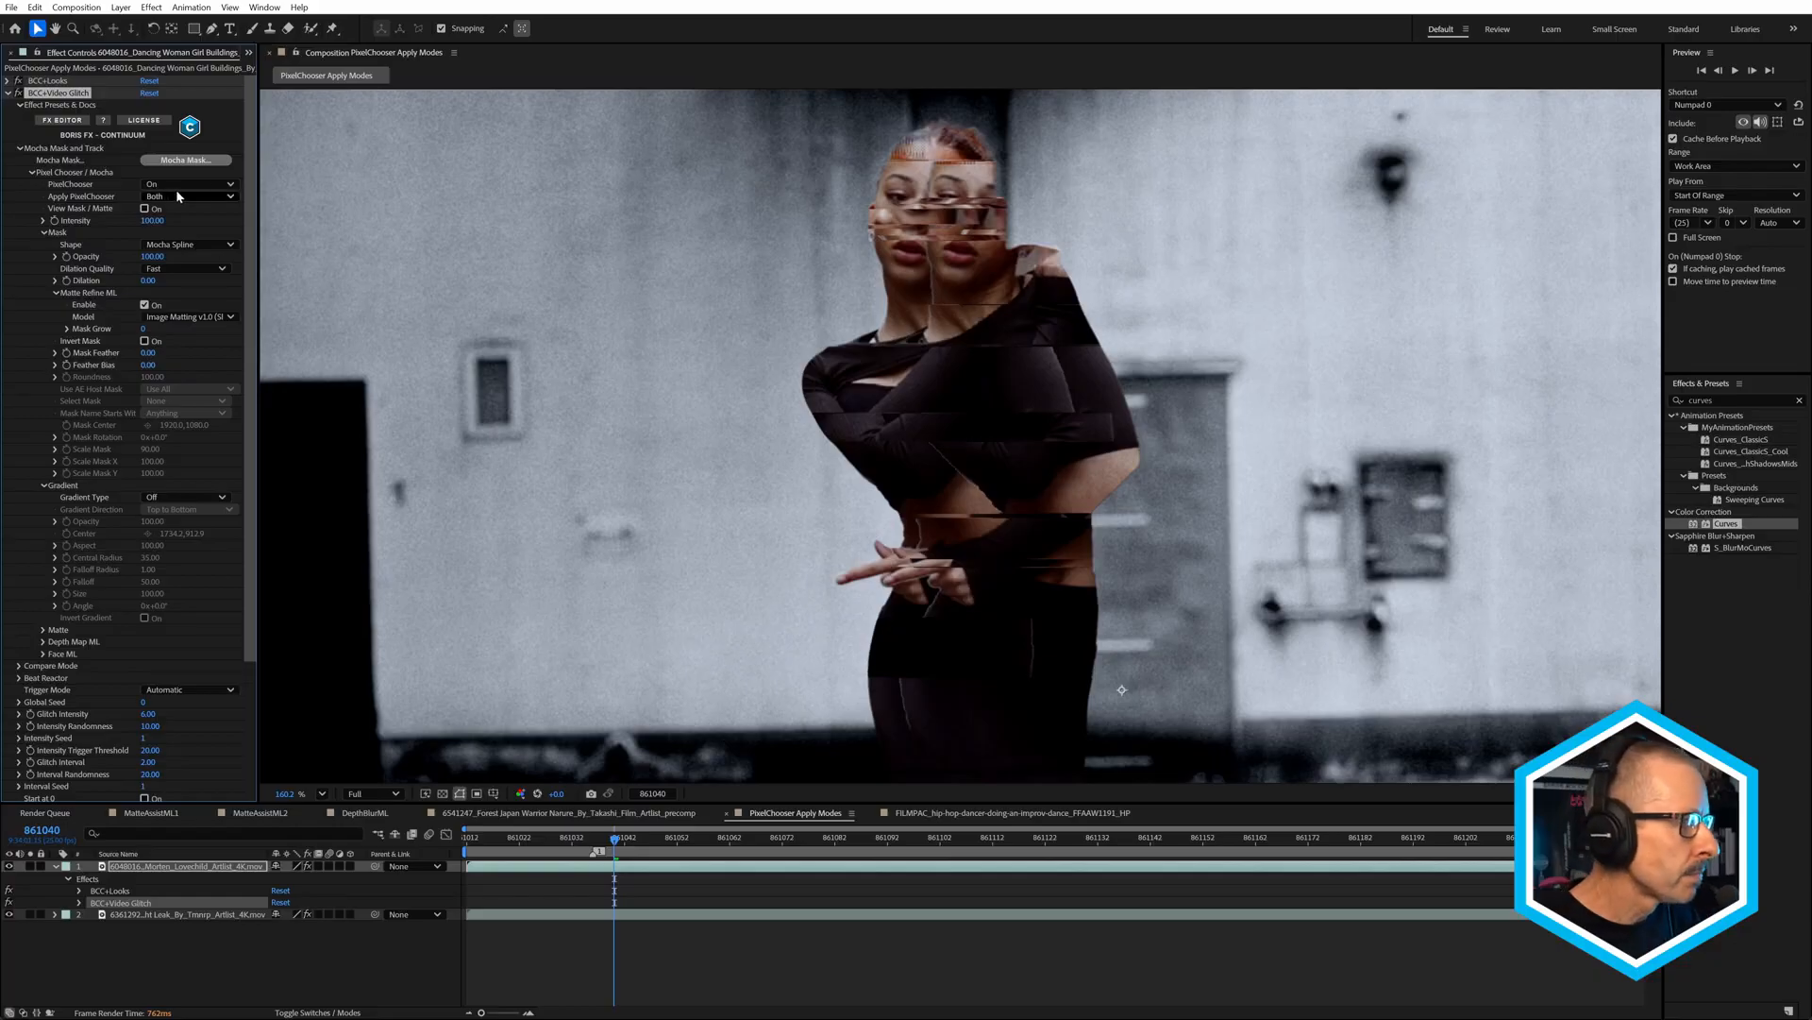
{"action": "left_click", "coordinate": [176, 195]}
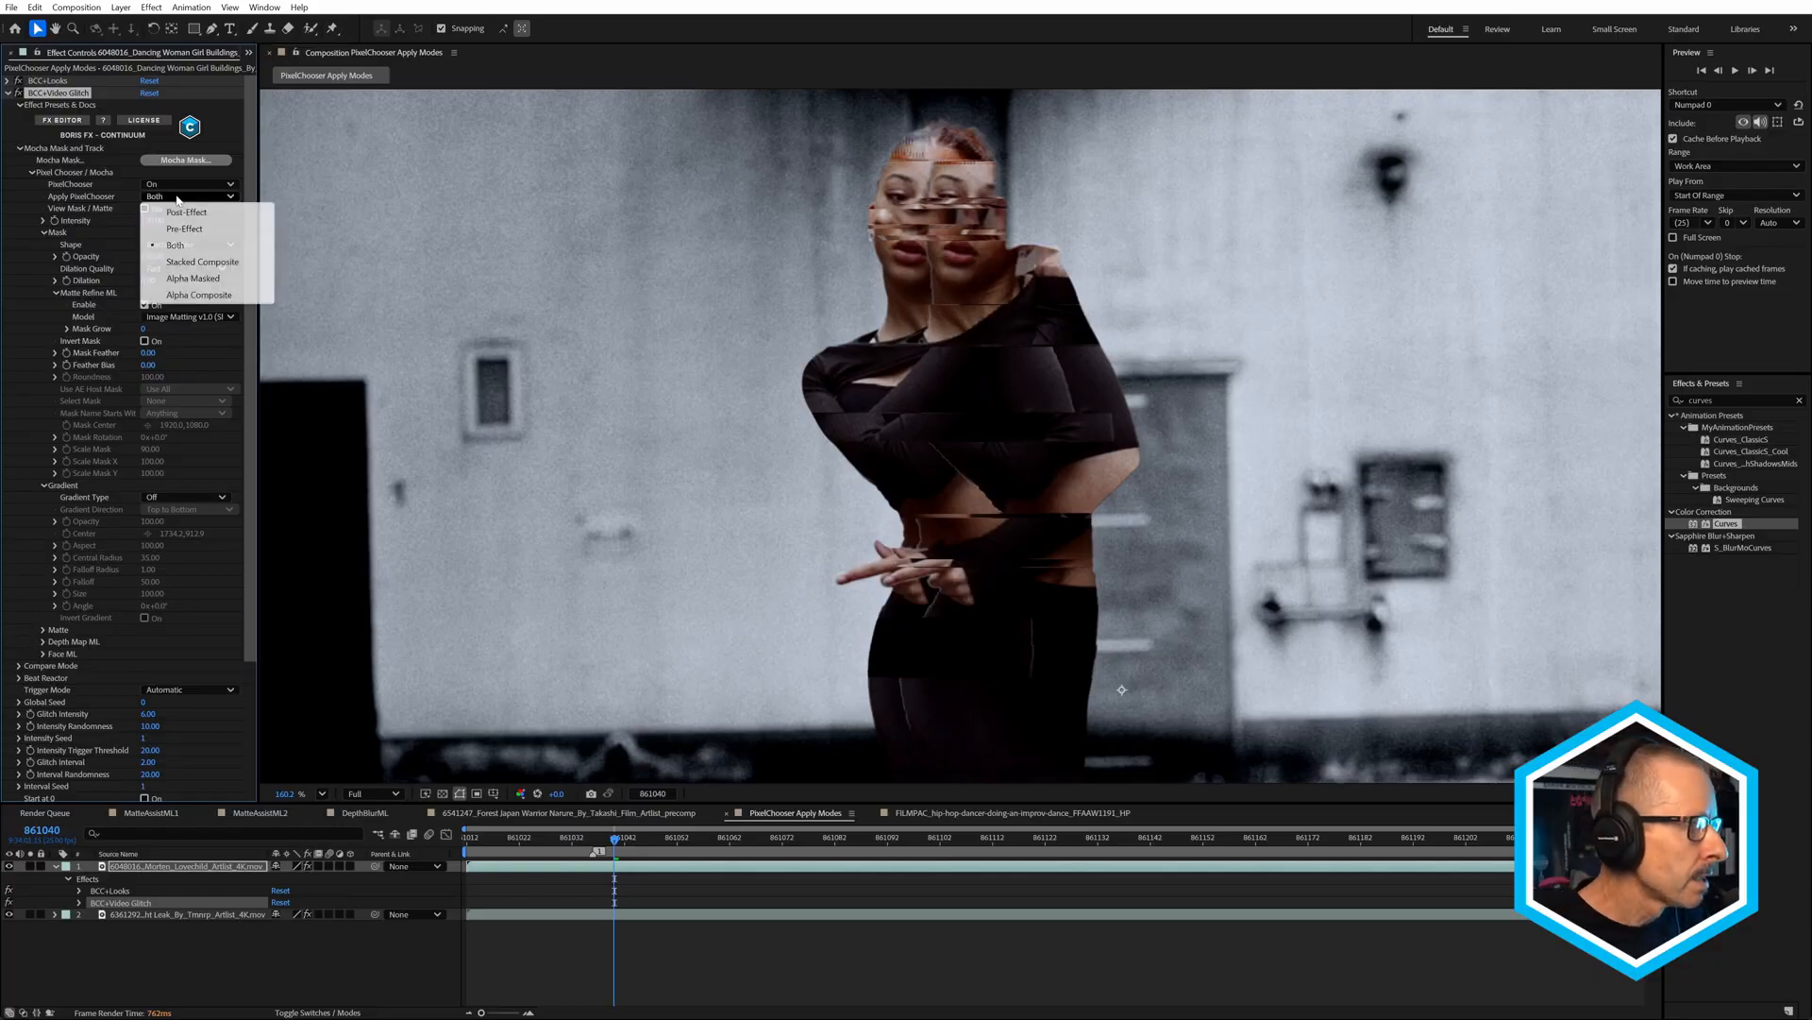
{"action": "left_click", "coordinate": [195, 264]}
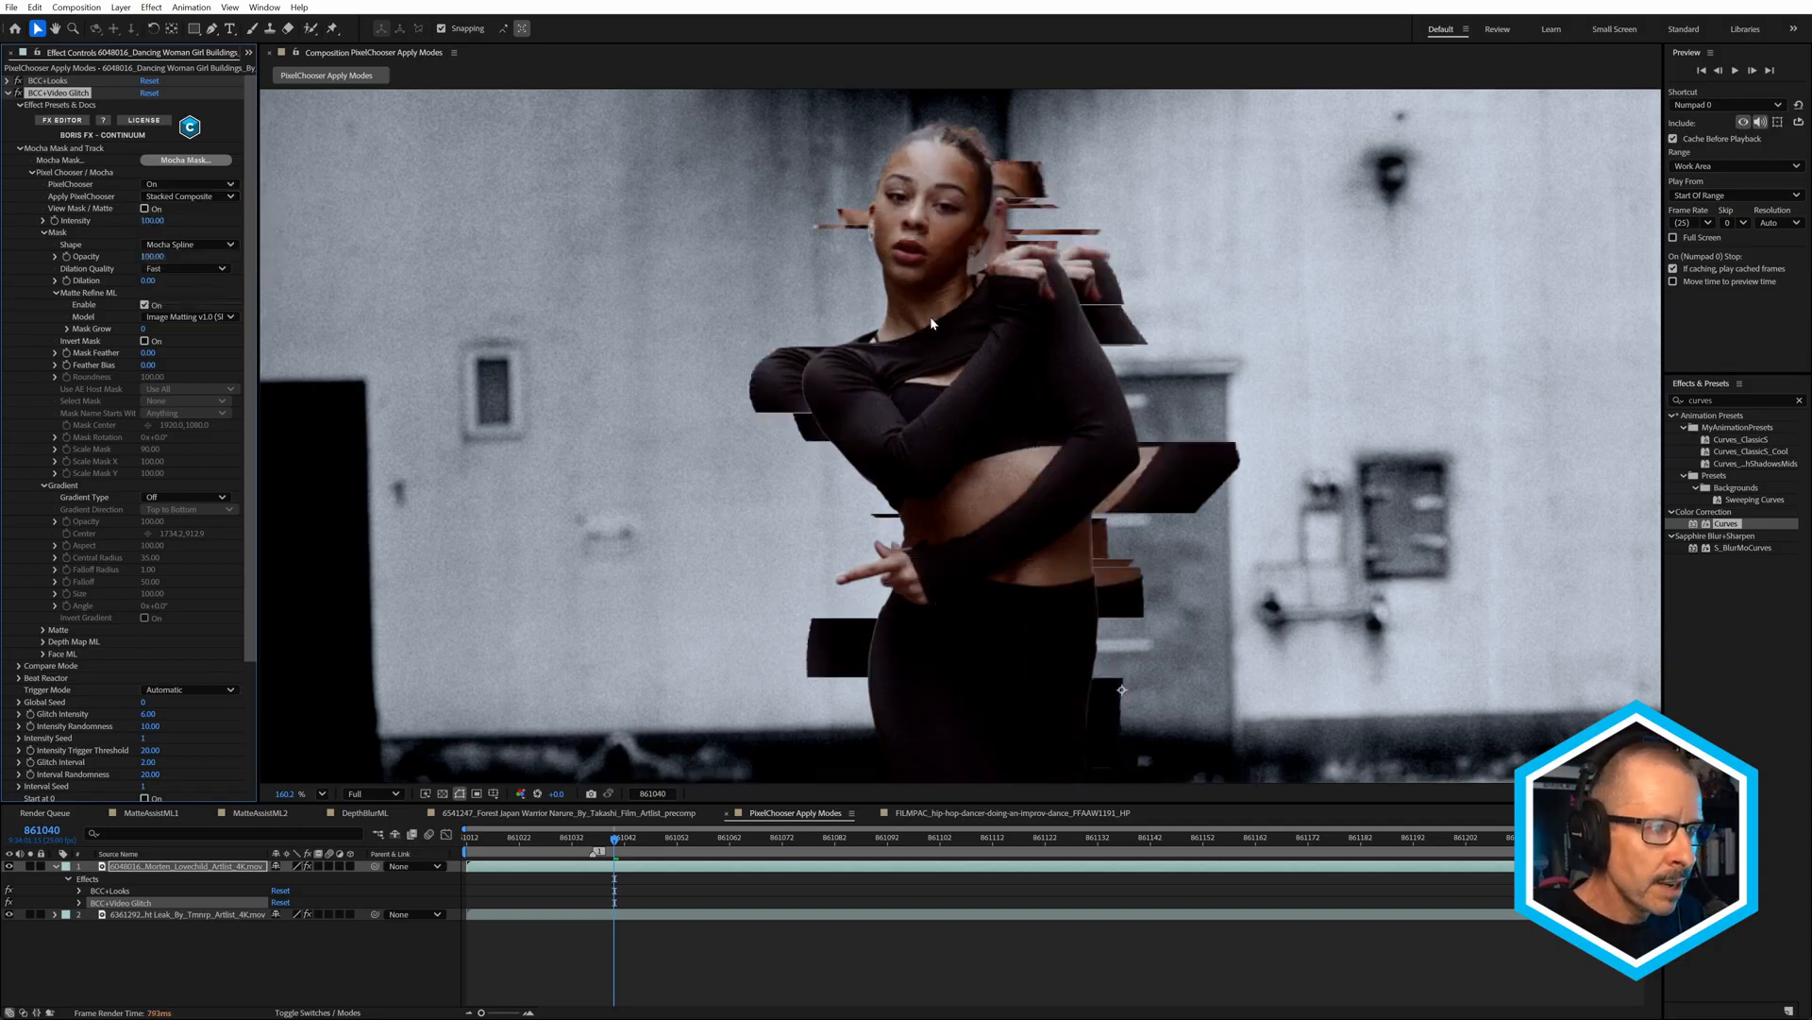
Compare the dancer's mask edges in Stacked Composite mode with Matte Refine ML switched off and back on.
{"action": "key", "text": "slash"}
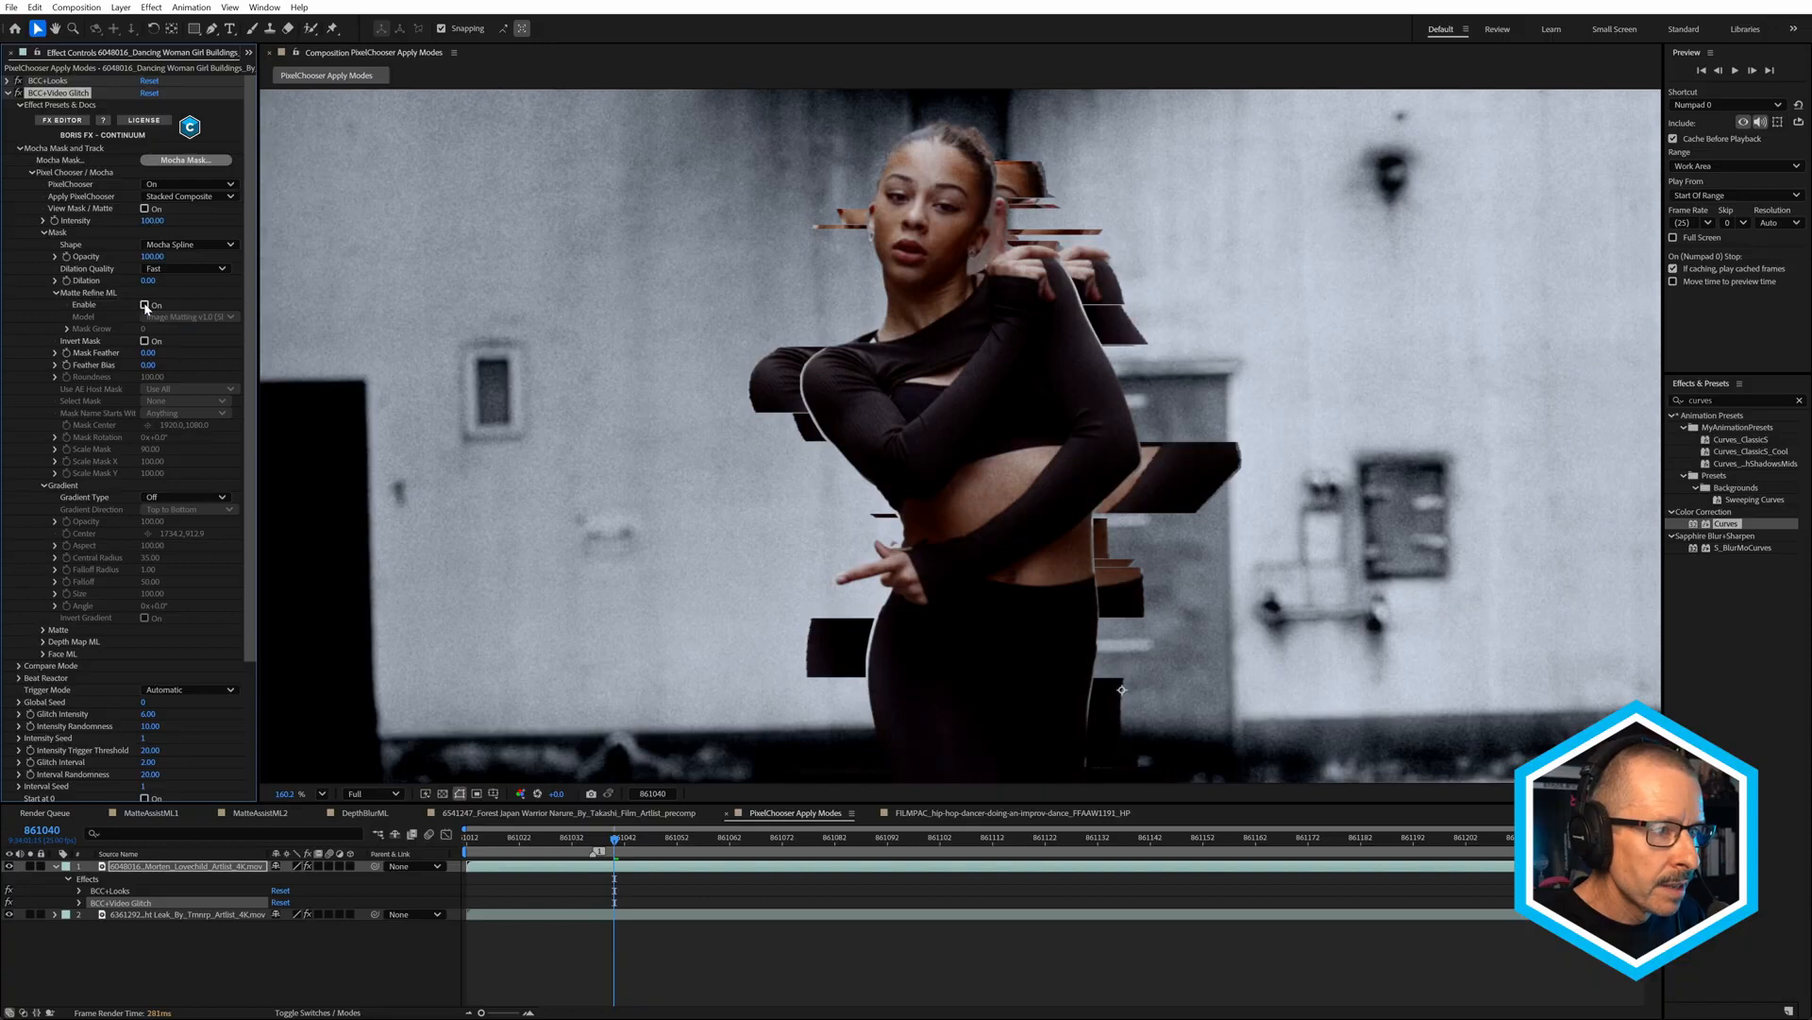
{"action": "scroll", "coordinate": [1075, 310], "scroll_direction": "up", "scroll_amount": 2}
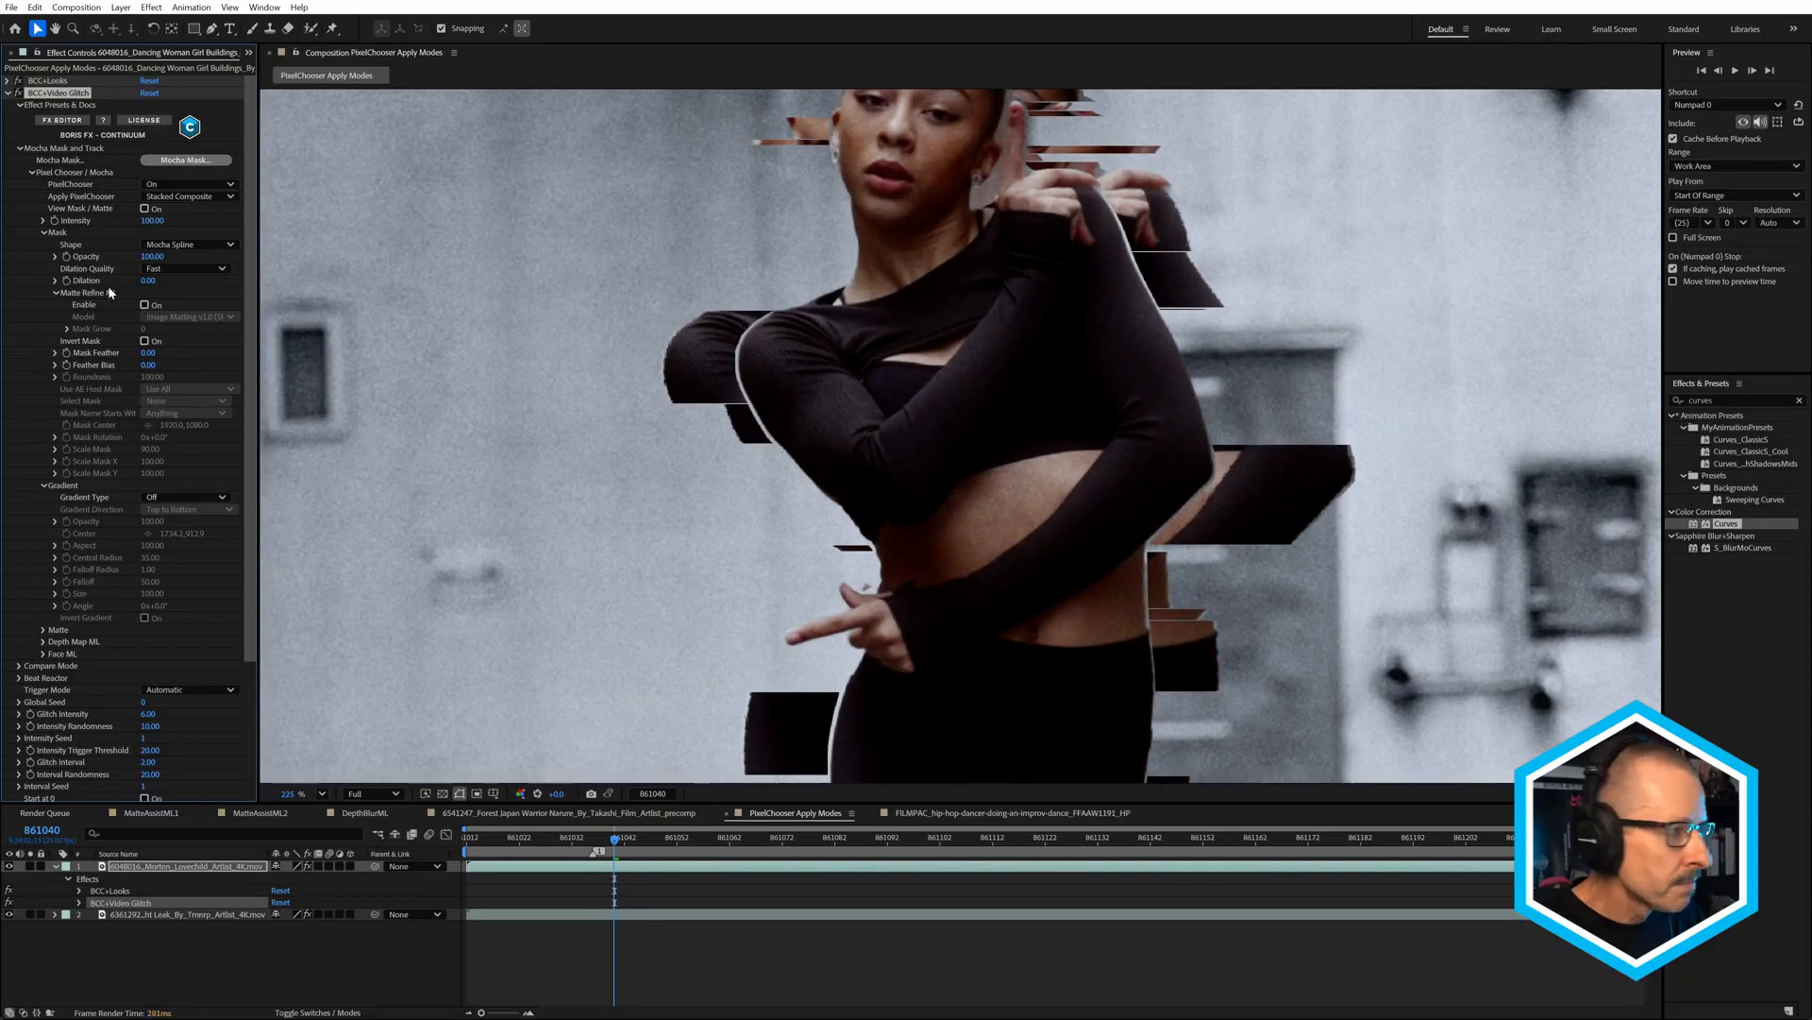
{"action": "left_click", "coordinate": [145, 305]}
{"action": "scroll", "coordinate": [1017, 389], "scroll_direction": "down", "scroll_amount": 4}
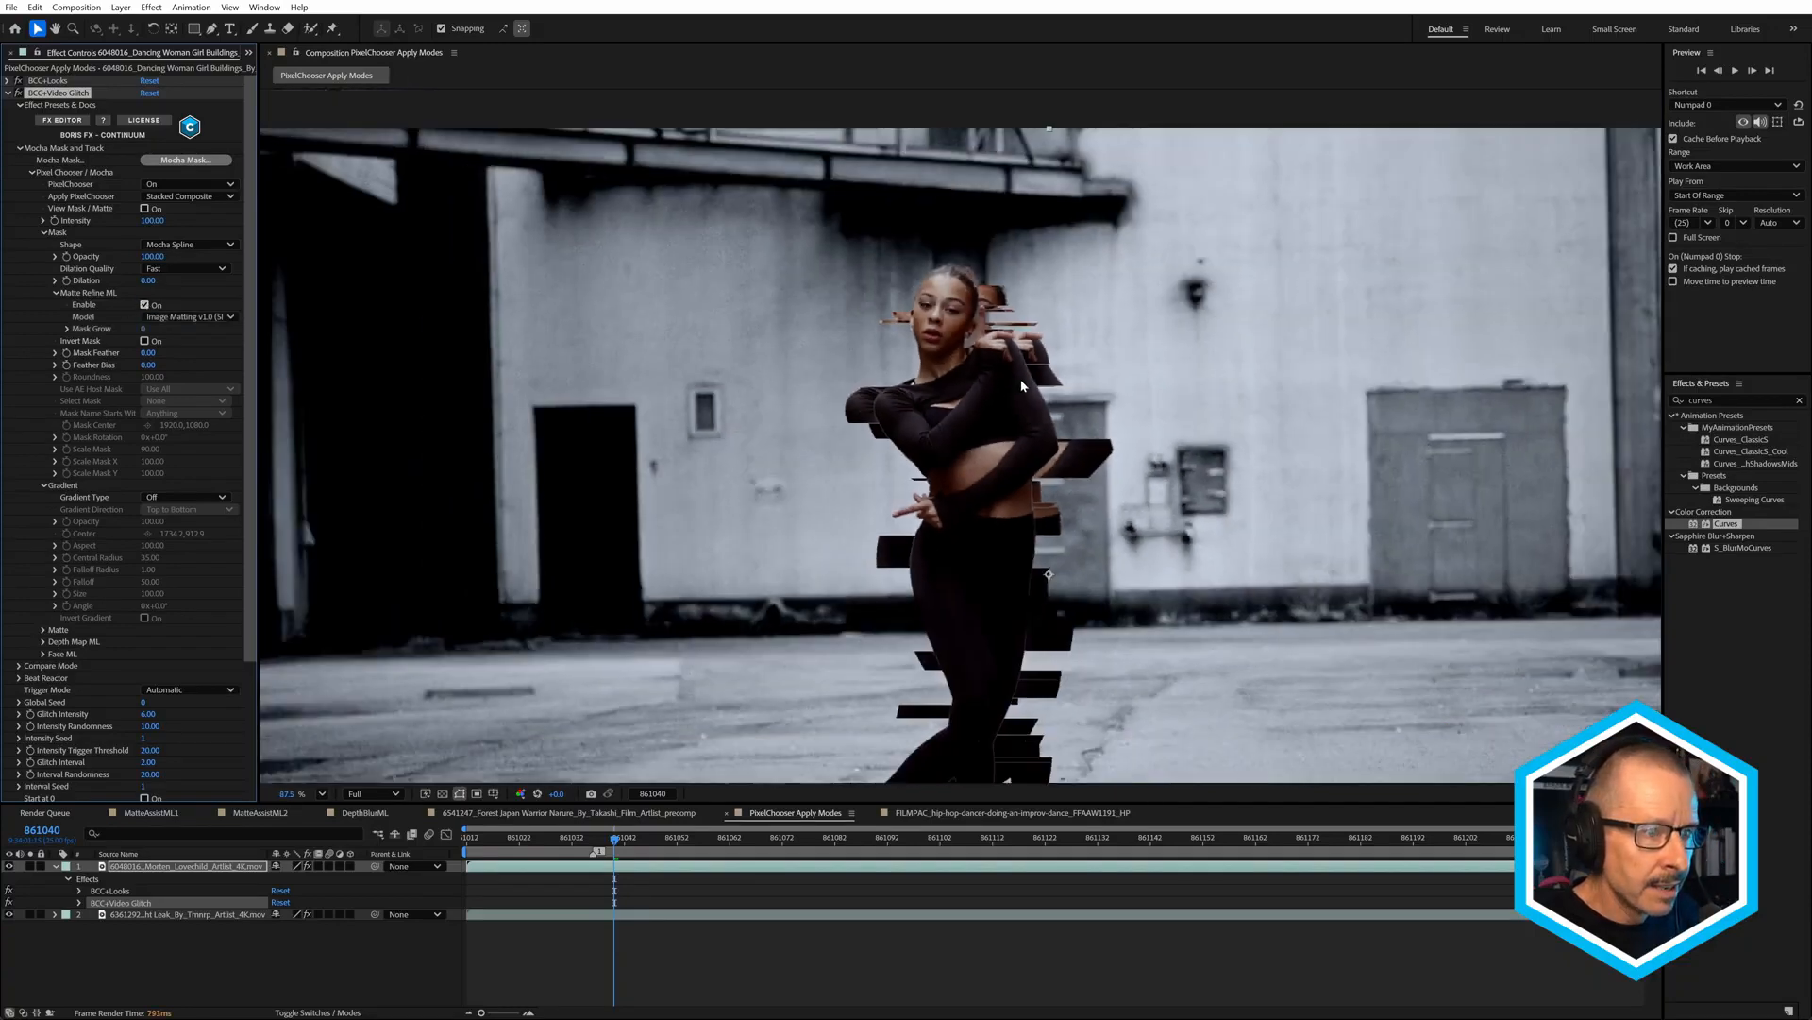
{"action": "key", "text": "h"}
{"action": "left_click_drag", "start_coordinate": [988, 506], "coordinate": [939, 285]}
{"action": "key", "text": "v"}
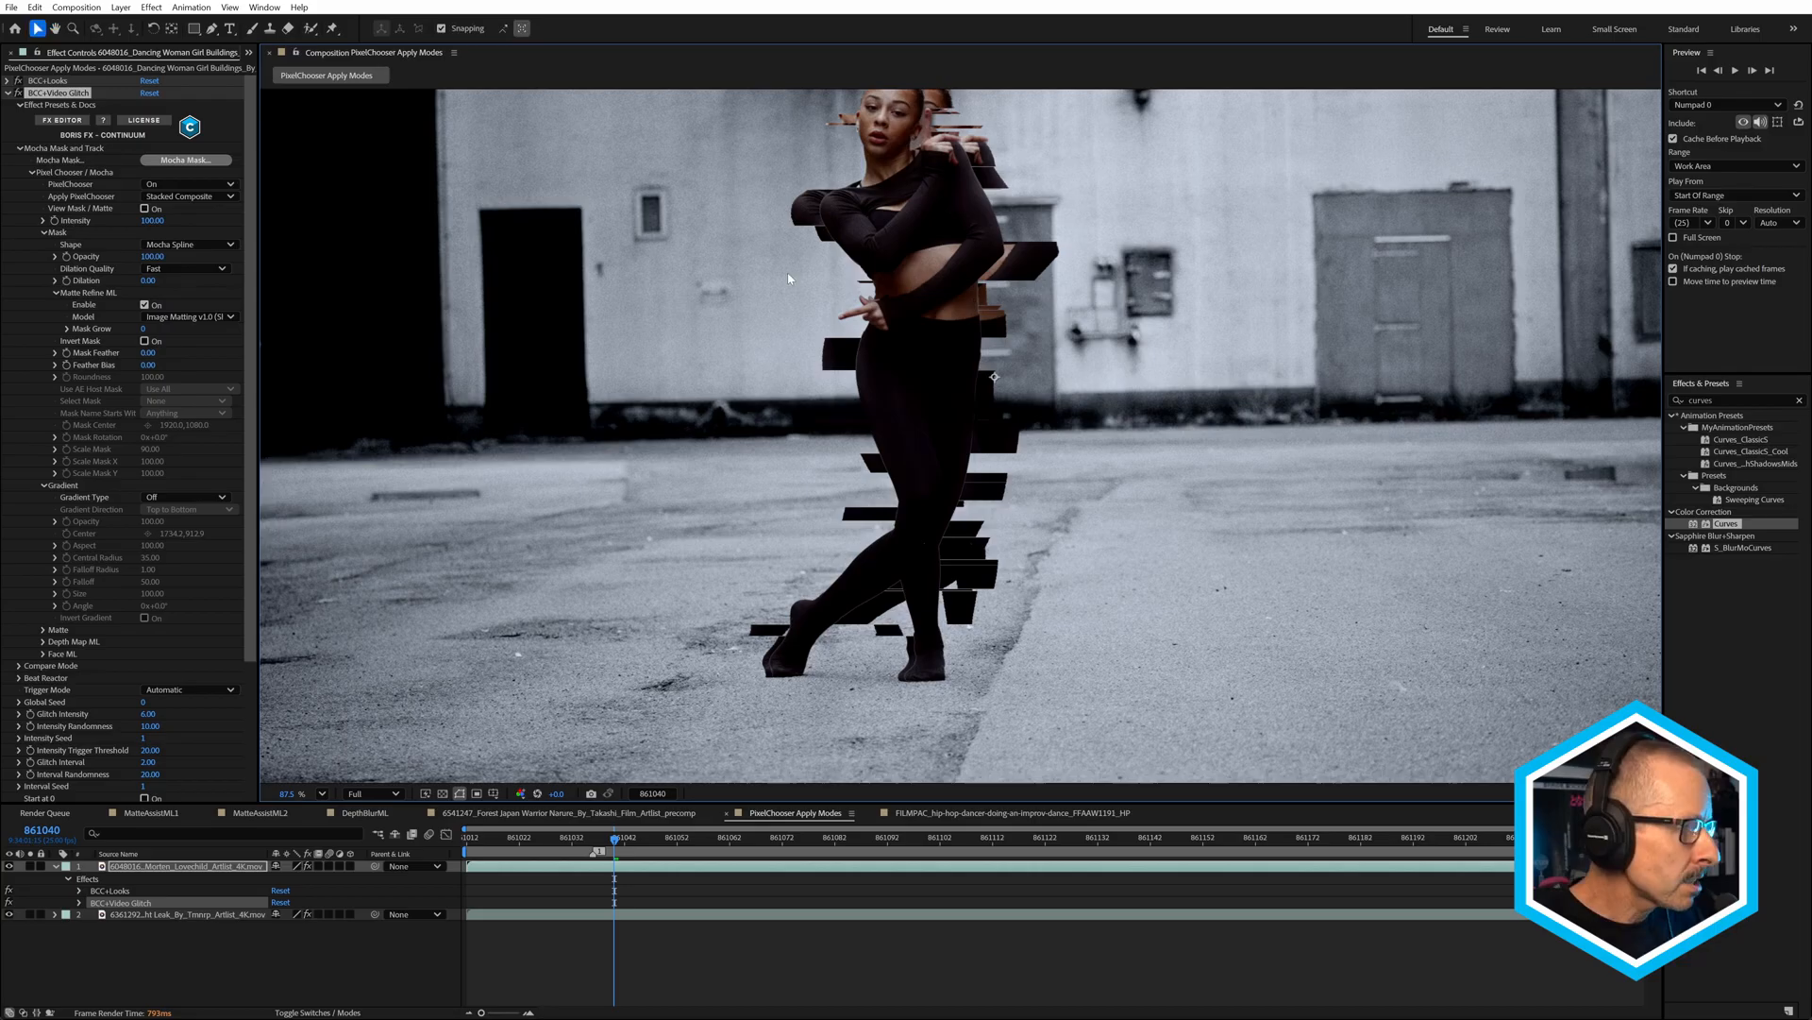
Try Alpha Masked for Video Glitch's Apply PixelChooser, then choose Alpha Composite and check the dancer at frame 861036.
{"action": "left_click", "coordinate": [202, 197]}
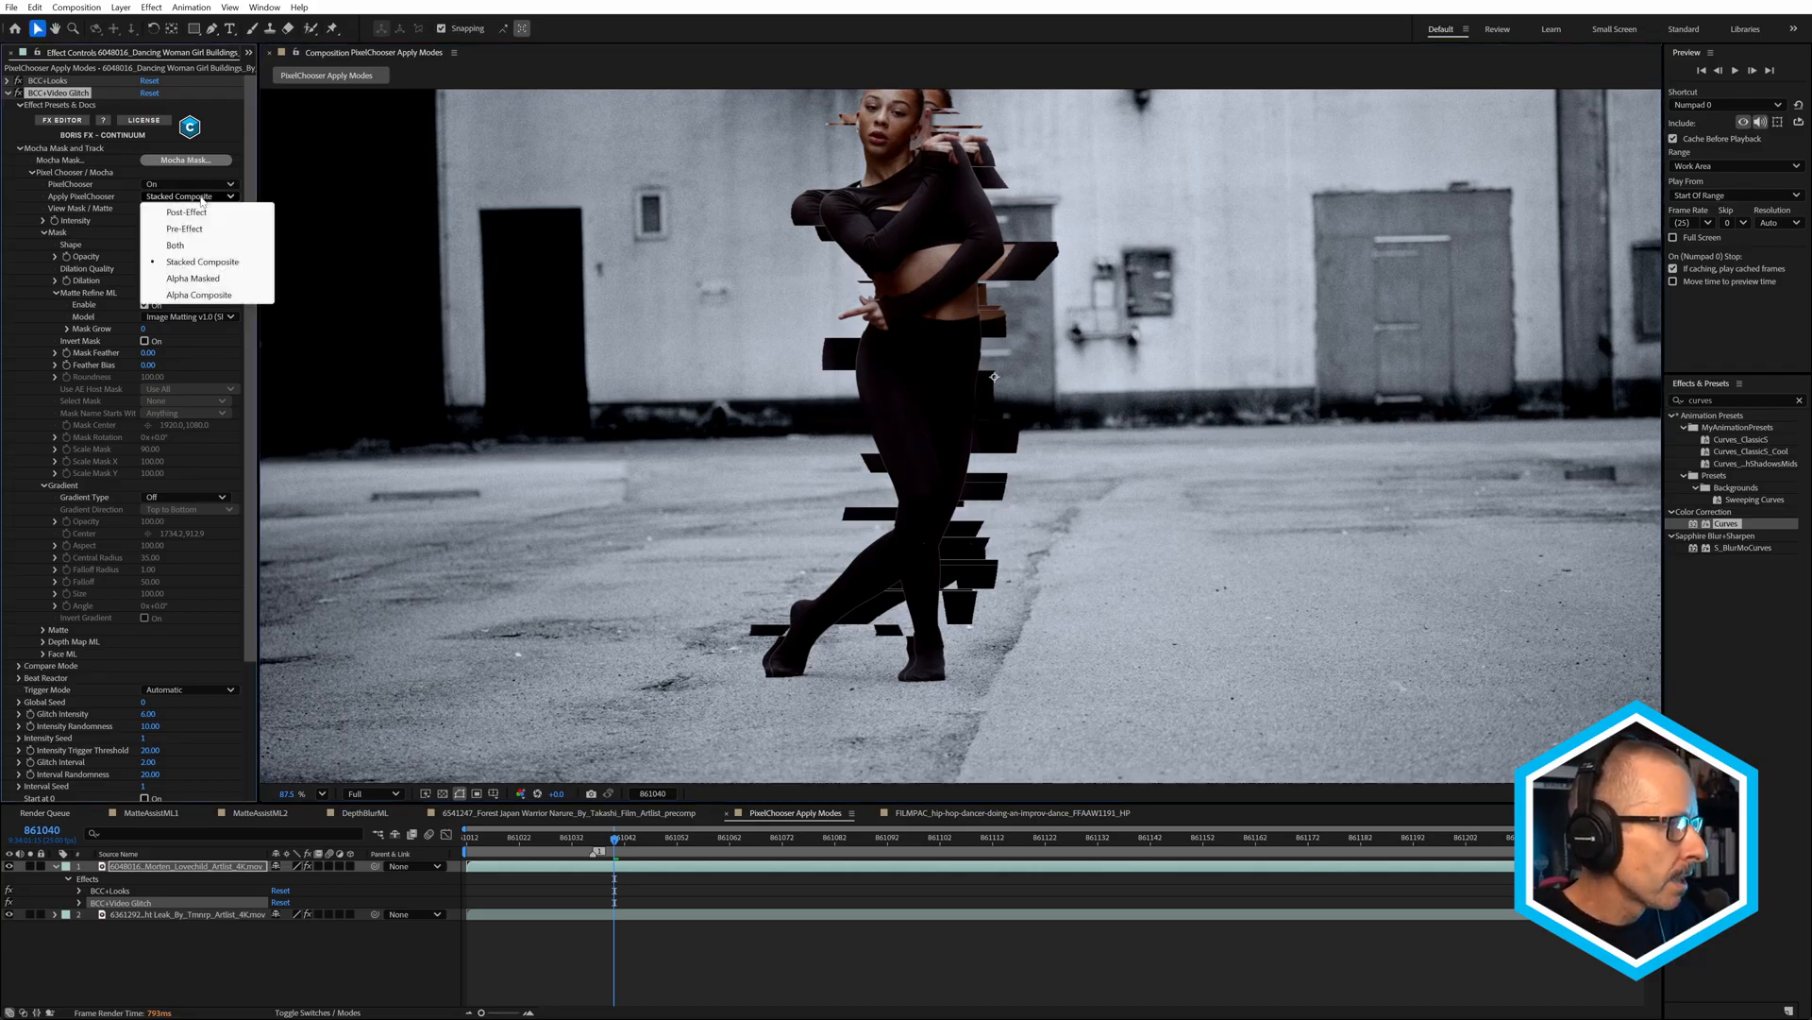
{"action": "left_click", "coordinate": [201, 280]}
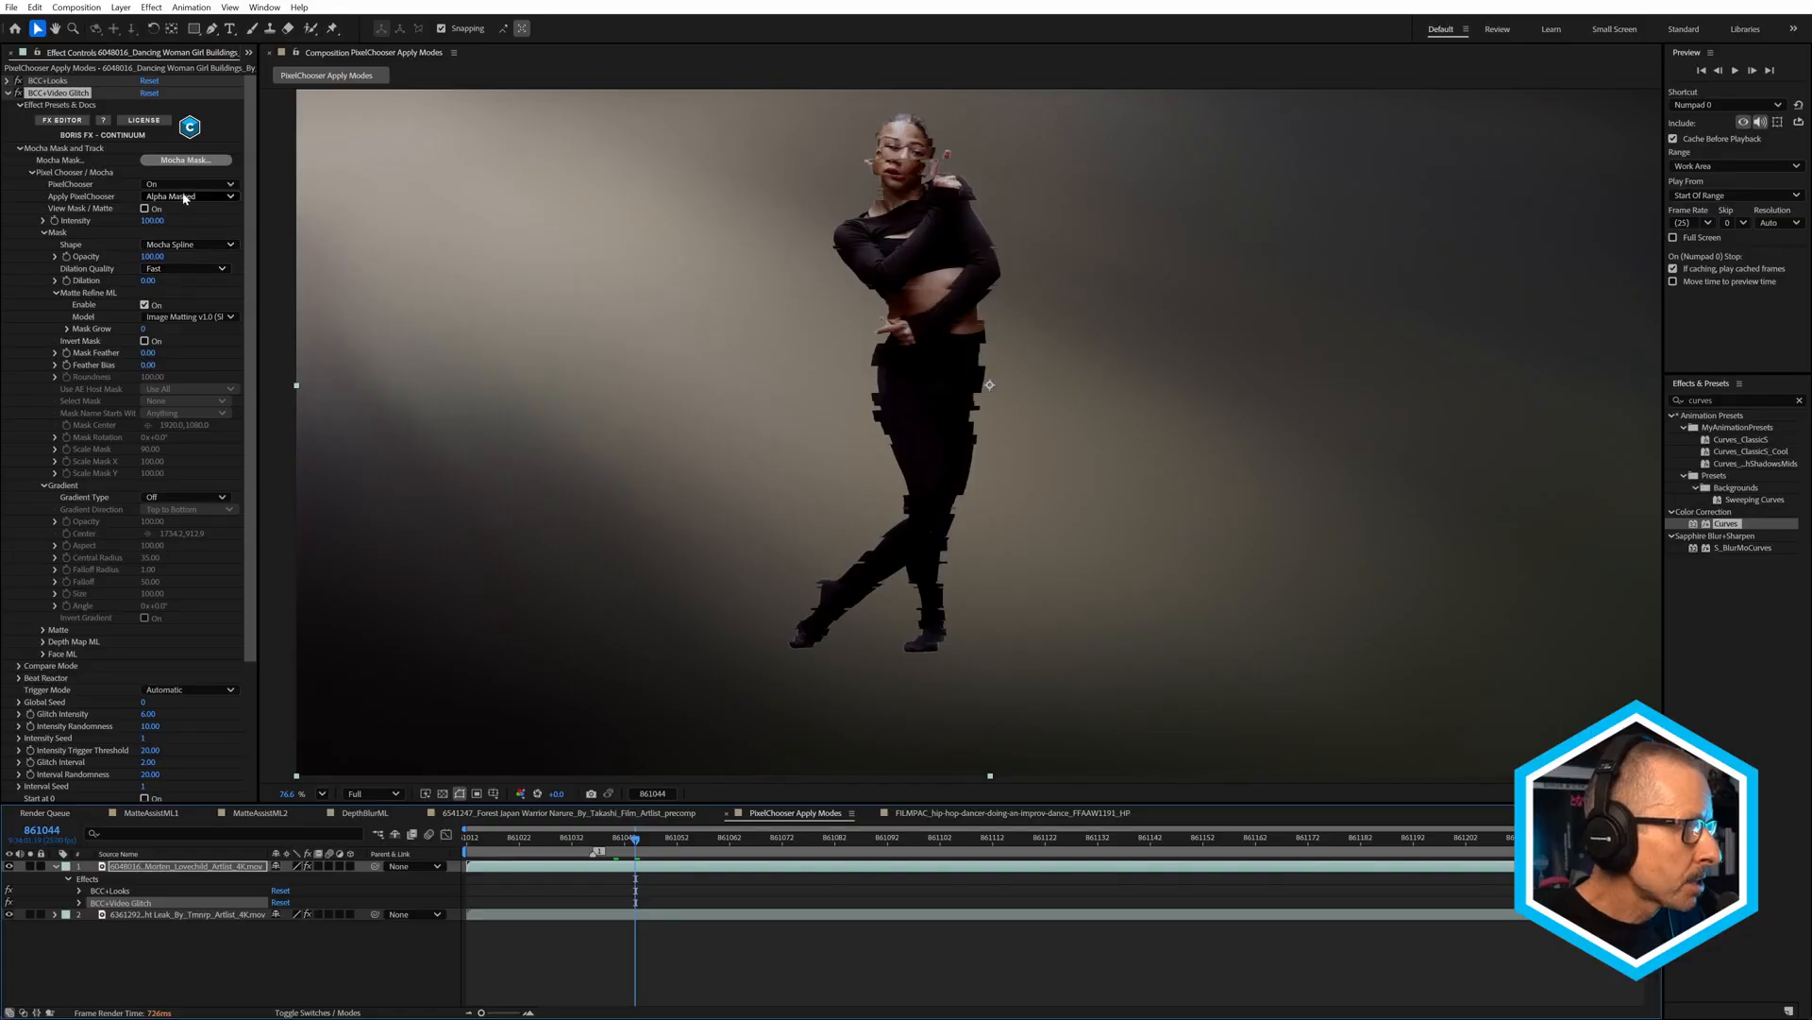
{"action": "left_click", "coordinate": [188, 199]}
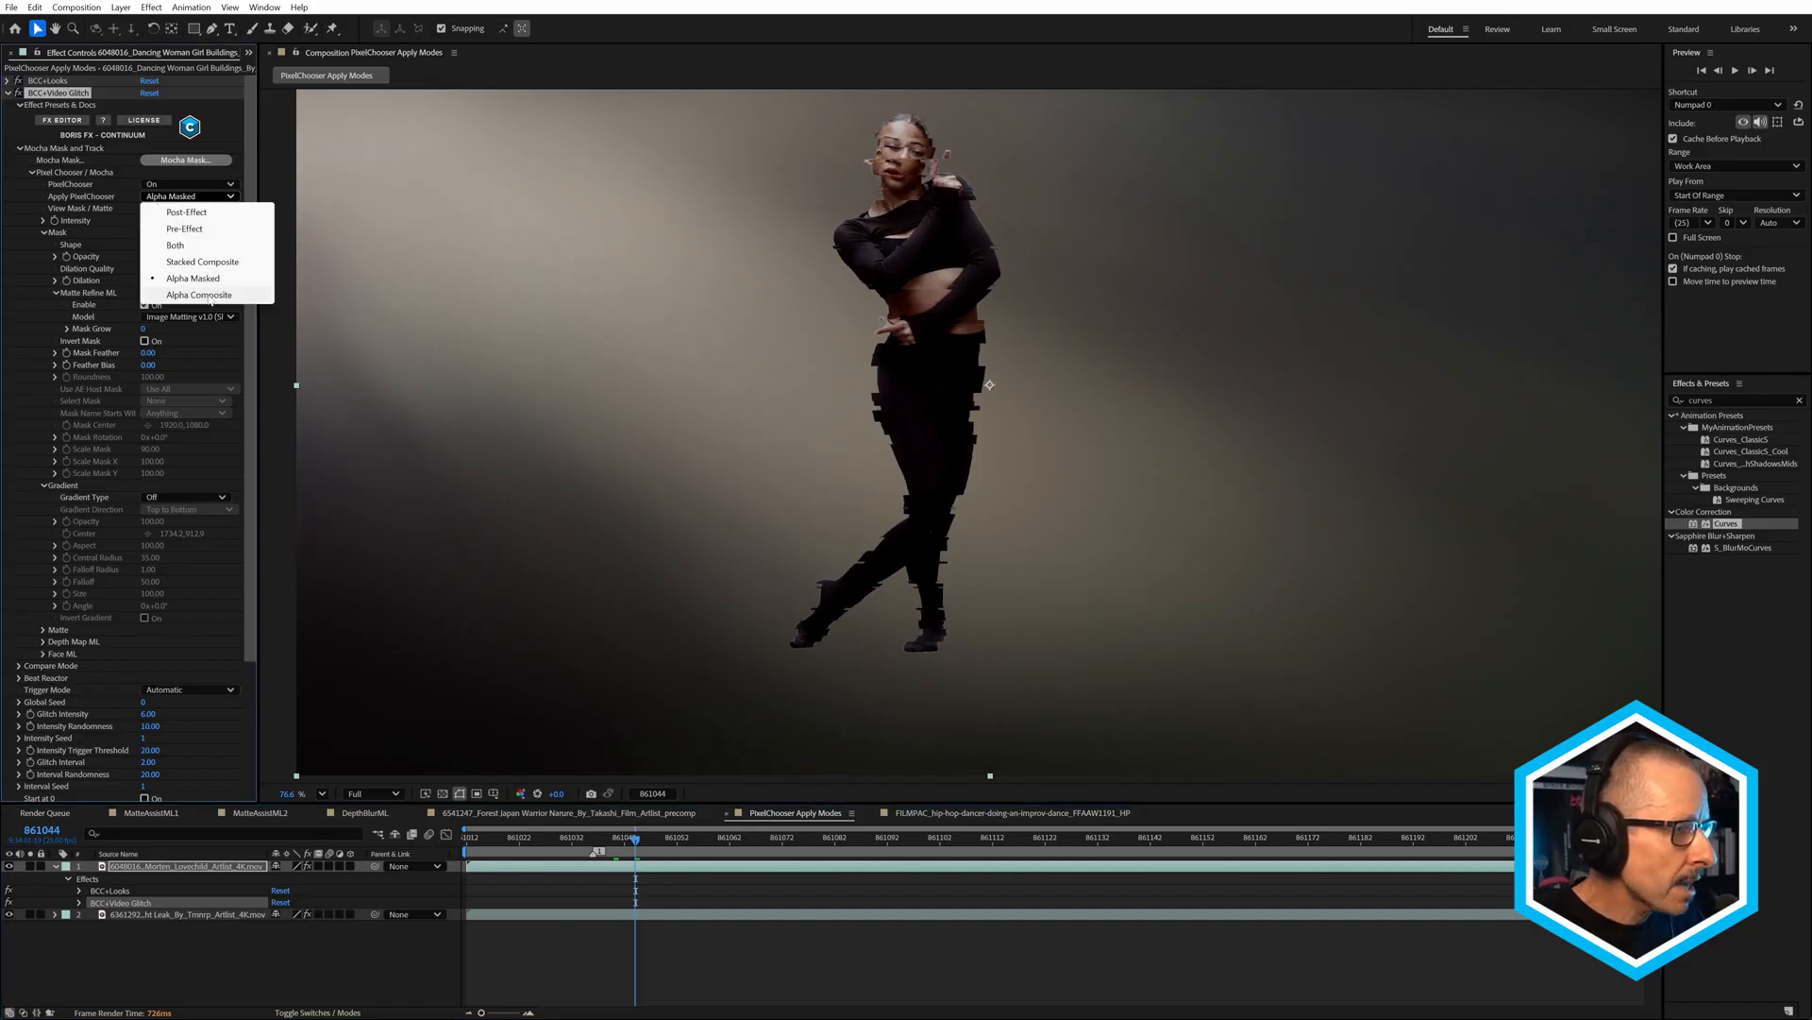
{"action": "left_click", "coordinate": [211, 295]}
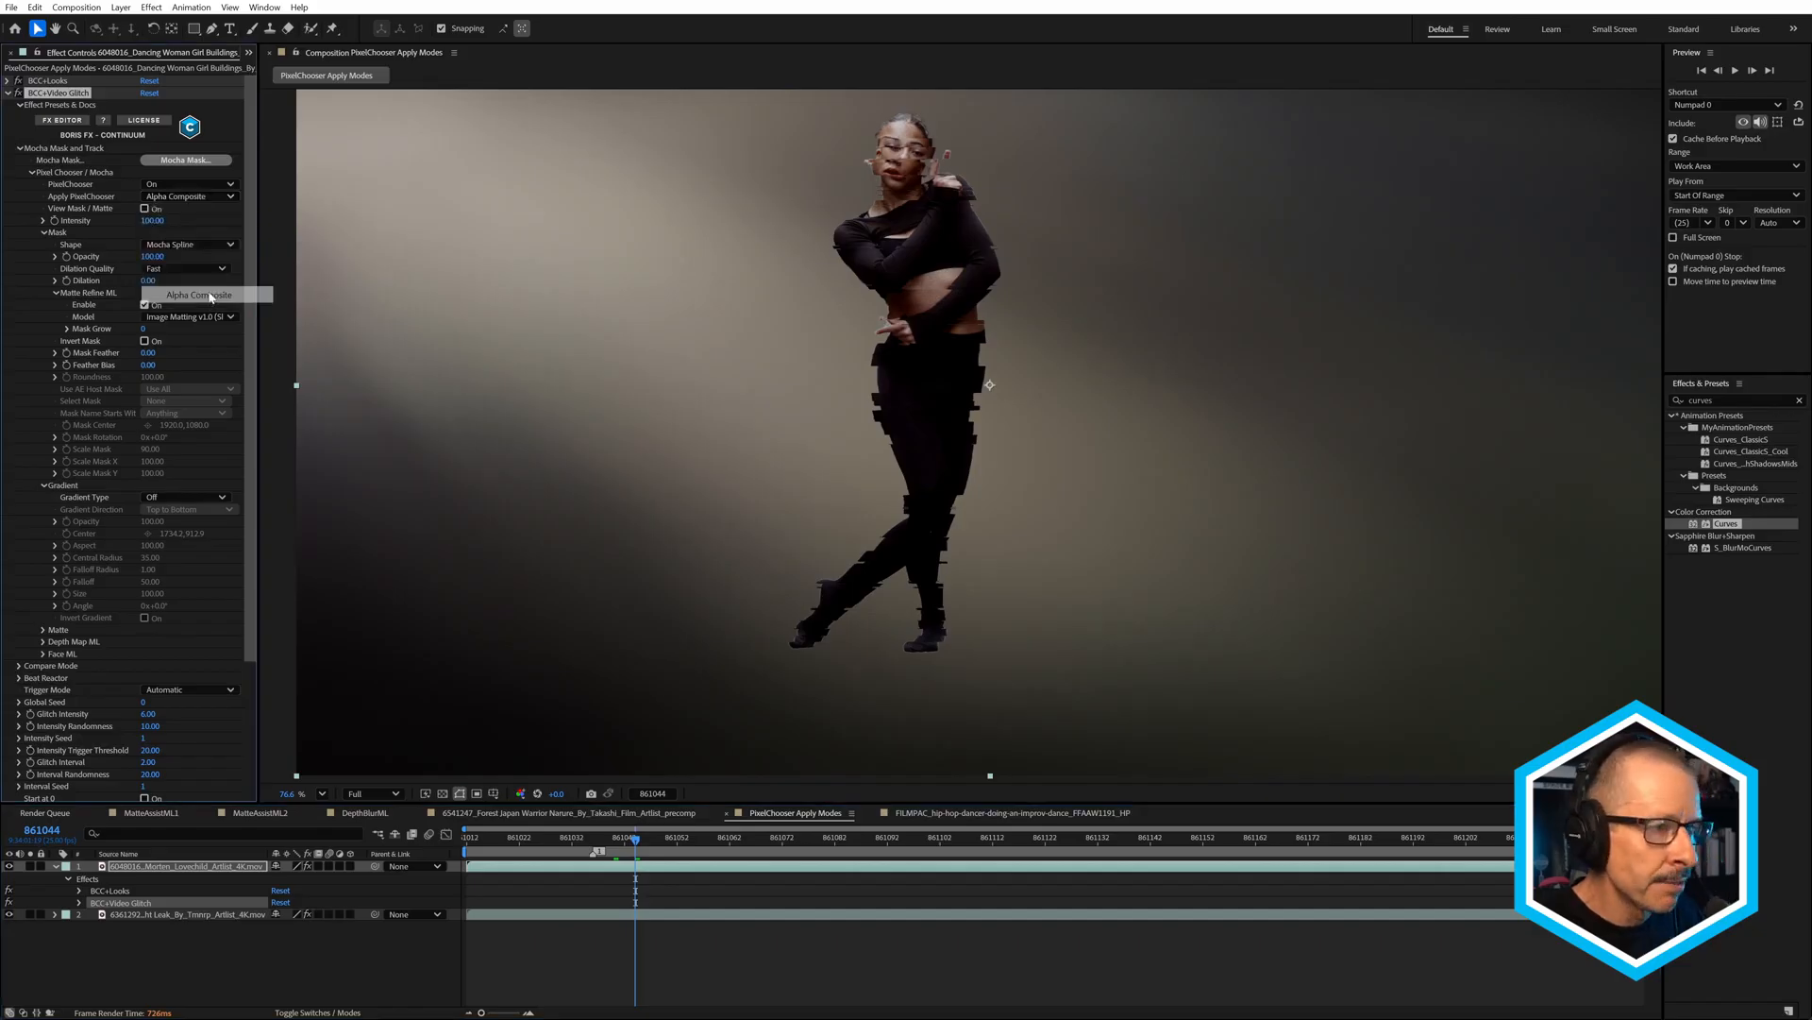
{"action": "scroll", "coordinate": [906, 161], "scroll_direction": "up", "scroll_amount": 1}
{"action": "scroll", "coordinate": [911, 255], "scroll_direction": "up", "scroll_amount": 2}
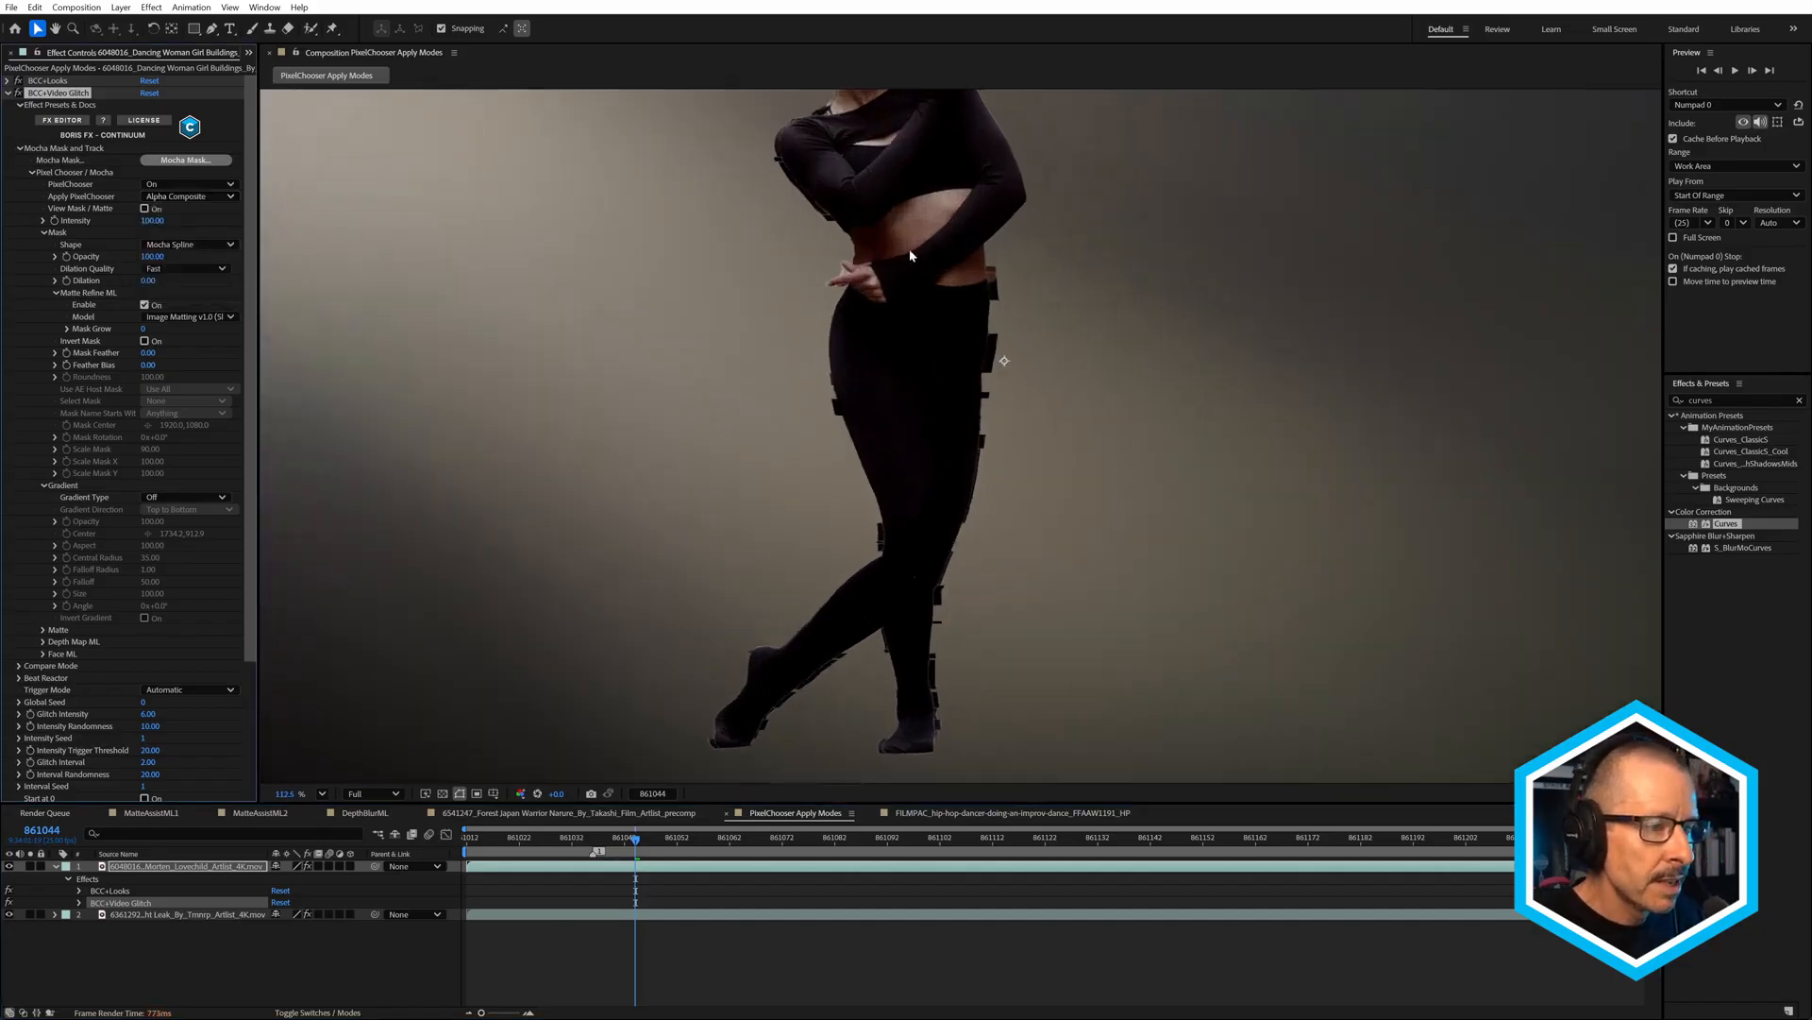
{"action": "left_click_drag", "start_coordinate": [919, 250], "coordinate": [938, 436]}
{"action": "left_click", "coordinate": [593, 838]}
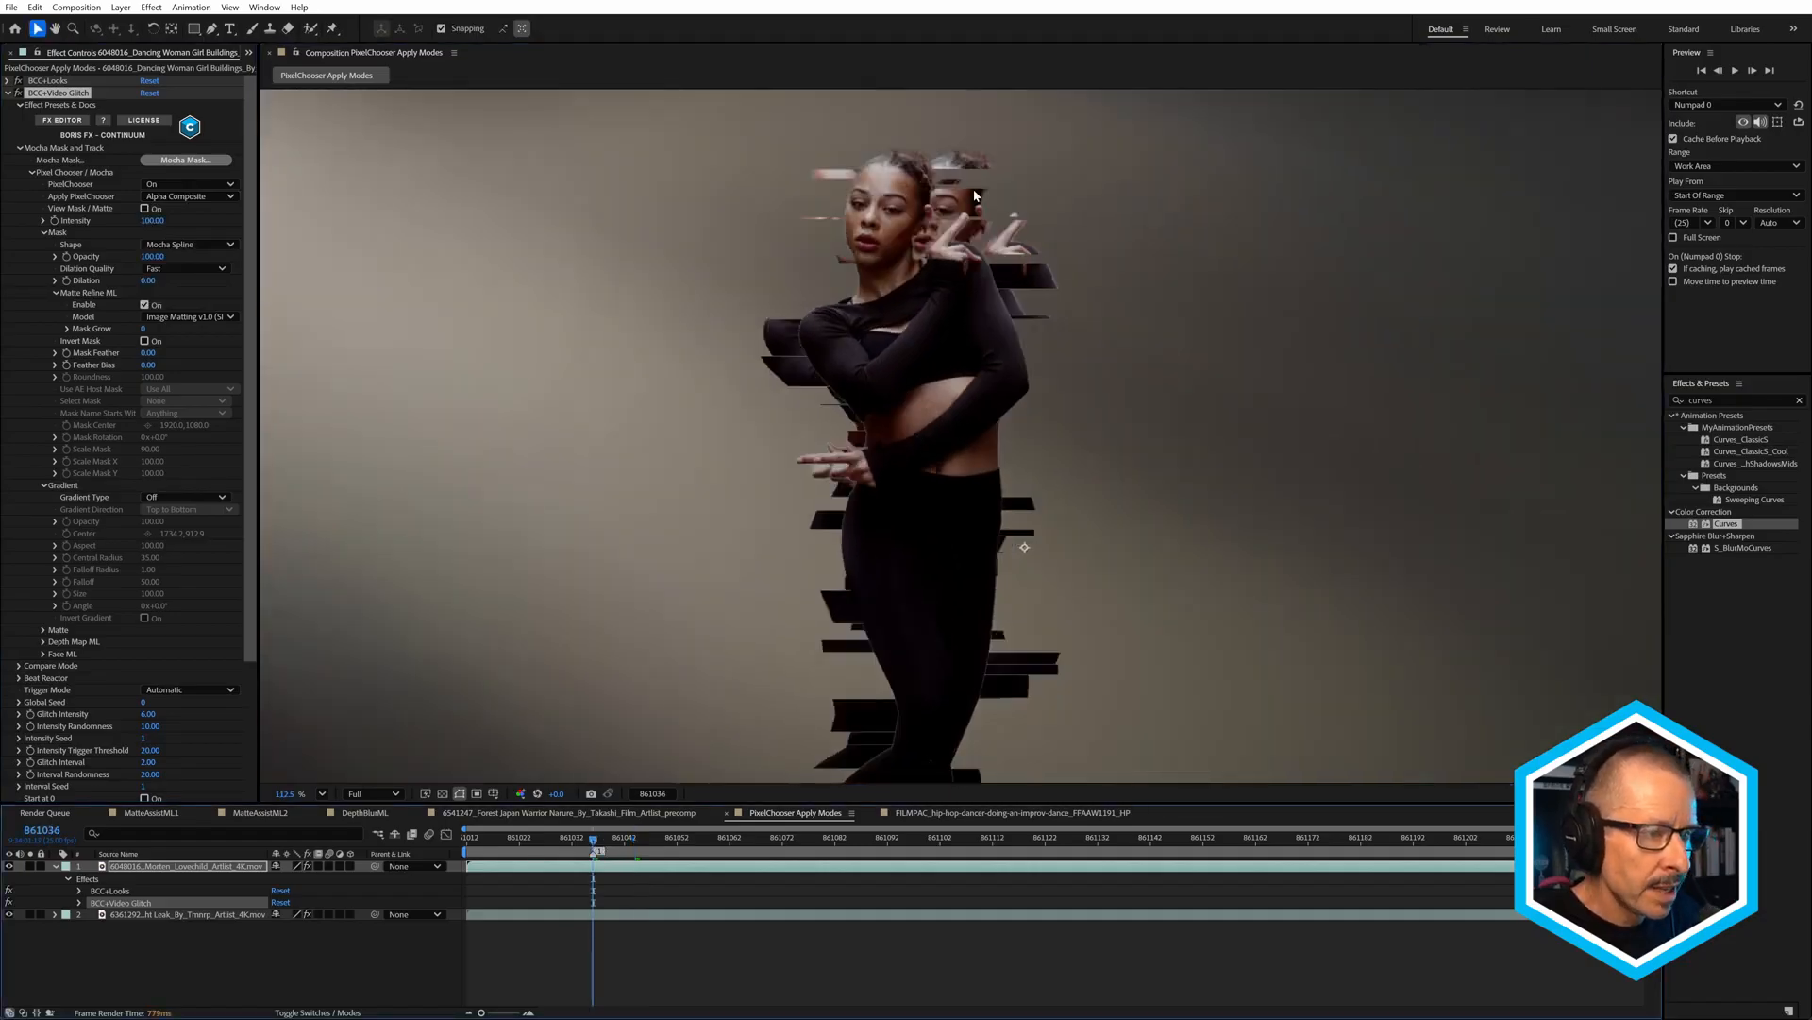